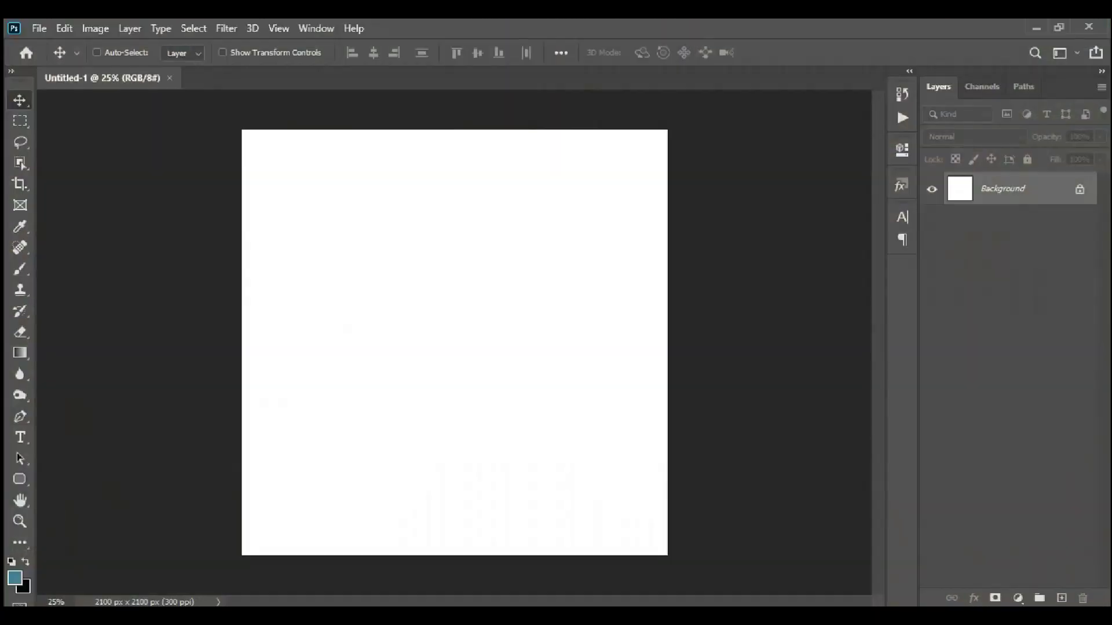
# Step: Close the old document and create a new 7×7 in, 300 ppi document
pyautogui.click(171, 78)
pyautogui.click(63, 329)
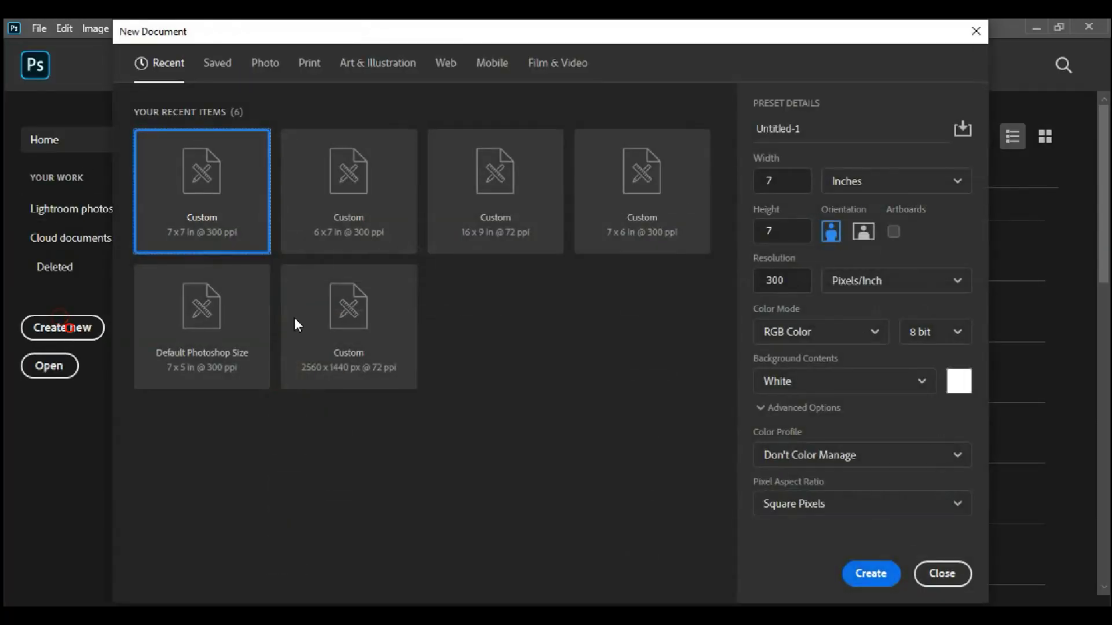
pyautogui.doubleClick(200, 212)
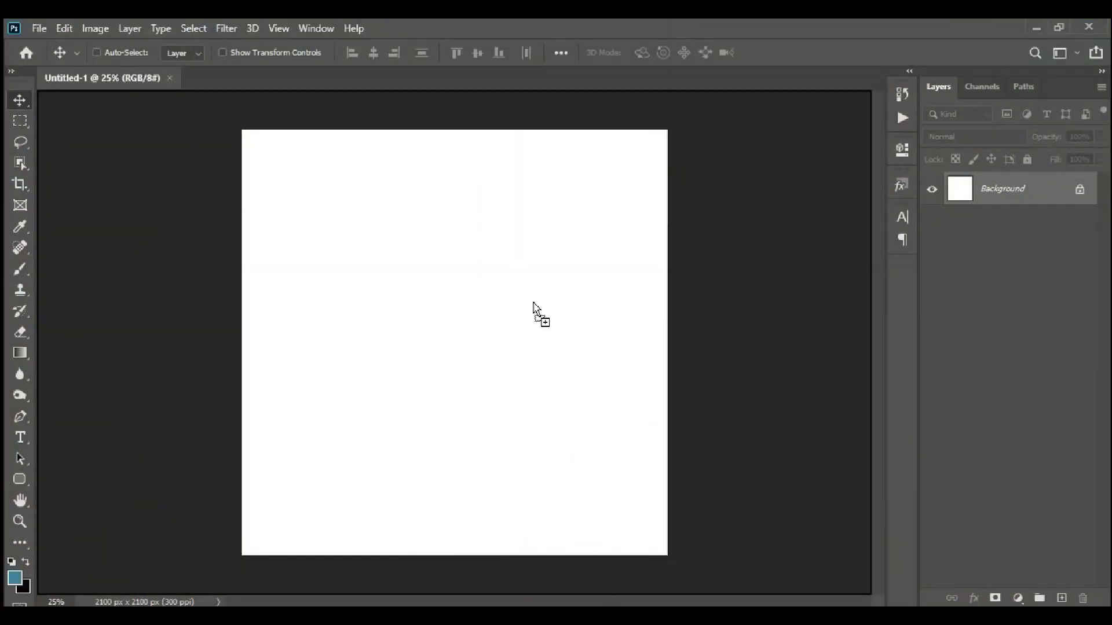
# Step: Place the desert sky photo and scale it to fill the canvas
pyautogui.moveTo(220, 521); pyautogui.dragTo(533, 311)
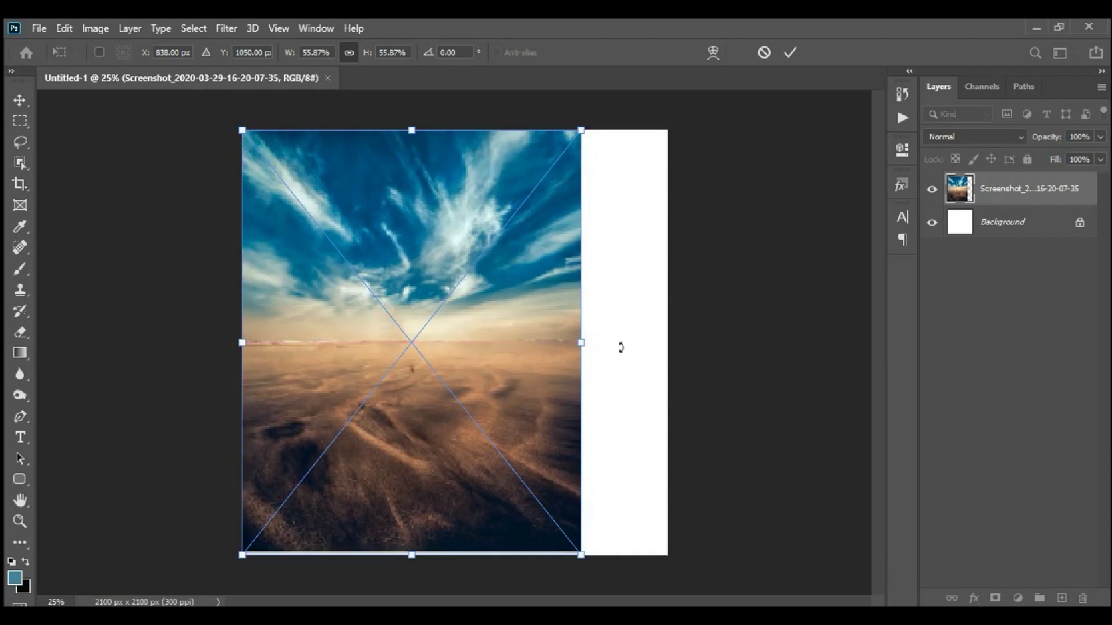
pyautogui.moveTo(585, 344); pyautogui.dragTo(669, 346)
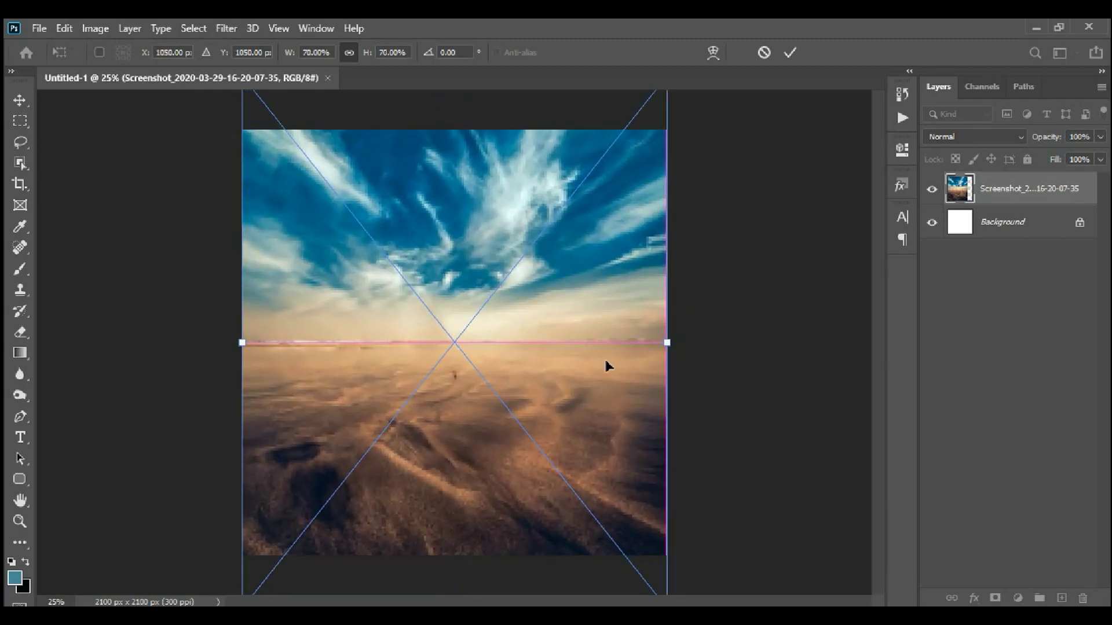
pyautogui.press('Return')
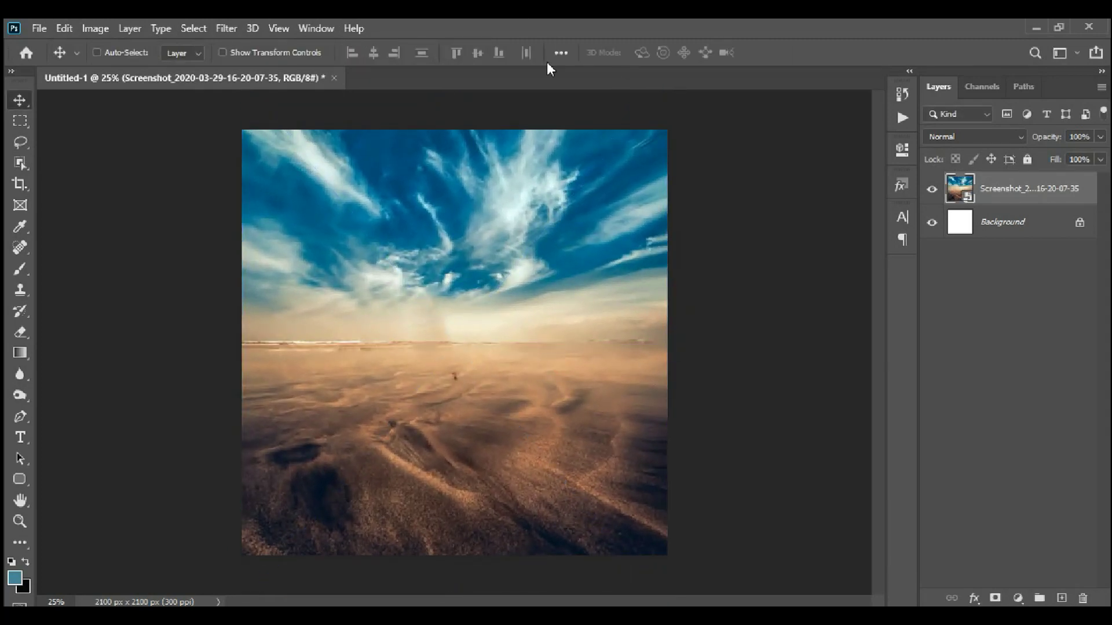
# Step: On a new layer, brush soft beige haze over the horizon and sand
pyautogui.click(20, 273)
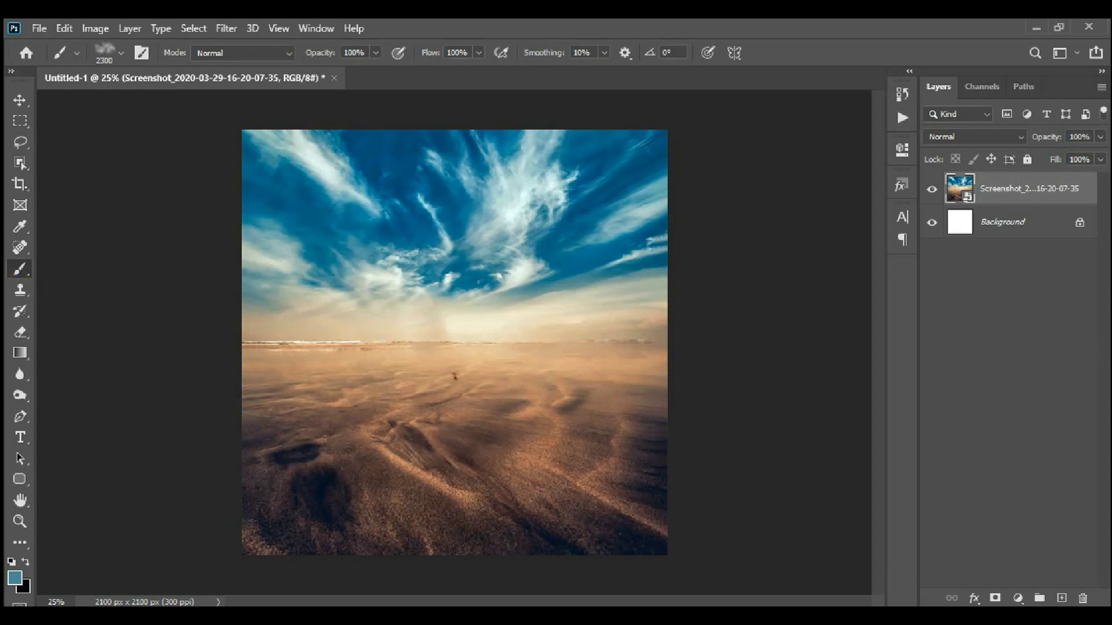
pyautogui.click(1063, 599)
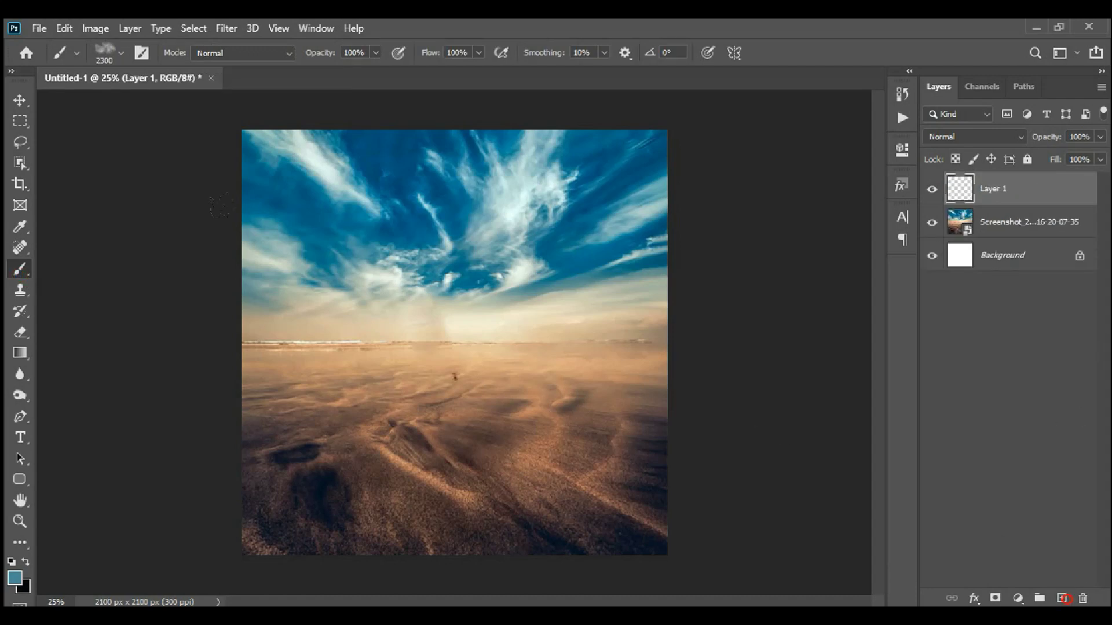
pyautogui.keyDown('alt'); pyautogui.click(333, 314); pyautogui.keyUp('alt')
pyautogui.moveTo(330, 317); pyautogui.dragTo(295, 348)
pyautogui.keyDown('alt'); pyautogui.click(607, 336); pyautogui.keyUp('alt')
pyautogui.moveTo(595, 409); pyautogui.dragTo(446, 550)
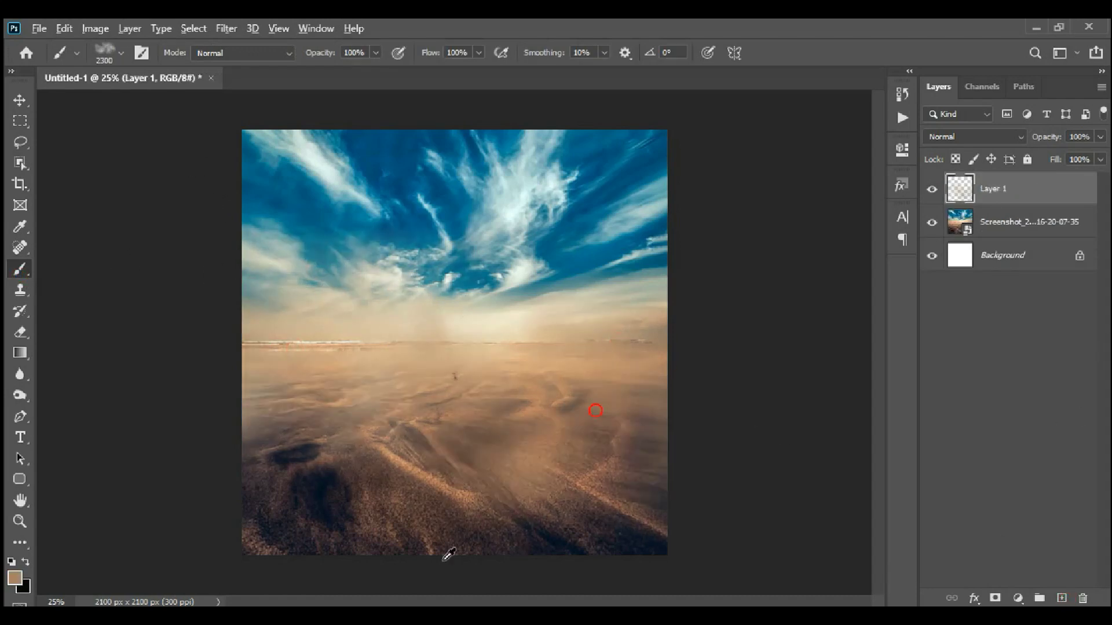
pyautogui.keyDown('alt'); pyautogui.click(453, 508); pyautogui.keyUp('alt')
pyautogui.moveTo(618, 496)
pyautogui.mouseDown()
pyautogui.moveTo(596, 441)
pyautogui.moveTo(405, 336)
pyautogui.mouseUp()
# Step: Haze the left sky and deepen the upper, middle and right sky with soft blue
pyautogui.moveTo(429, 209)
pyautogui.mouseDown()
pyautogui.moveTo(692, 200)
pyautogui.moveTo(657, 279)
pyautogui.mouseUp()
pyautogui.keyDown('alt'); pyautogui.click(316, 320); pyautogui.keyUp('alt')
pyautogui.moveTo(310, 325); pyautogui.dragTo(180, 272)
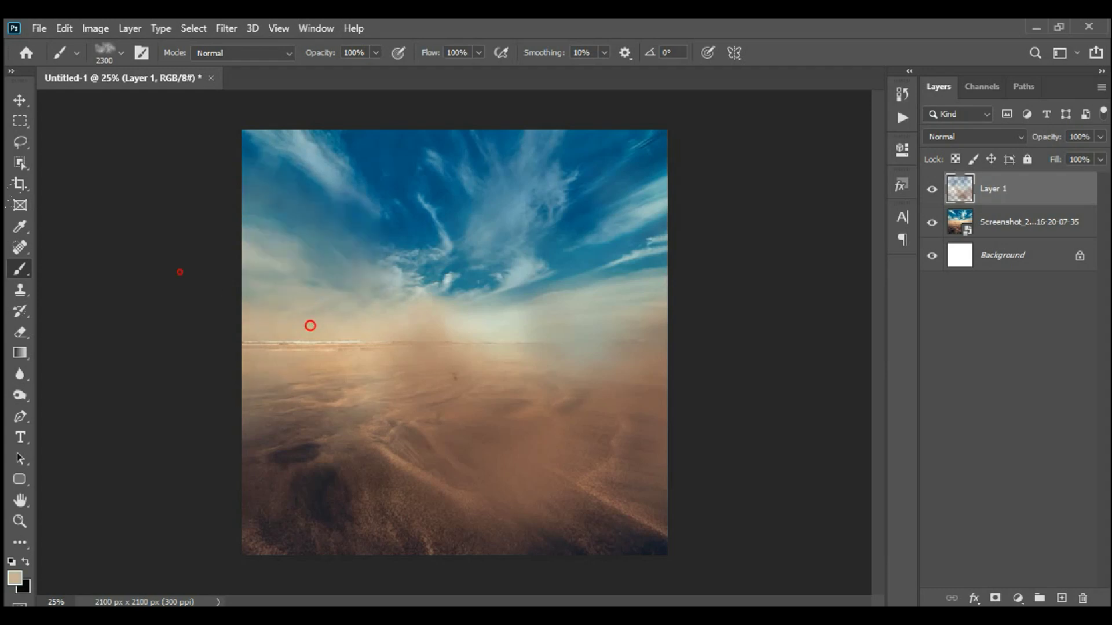
pyautogui.moveTo(400, 313)
pyautogui.mouseDown()
pyautogui.moveTo(337, 295)
pyautogui.moveTo(249, 323)
pyautogui.mouseUp()
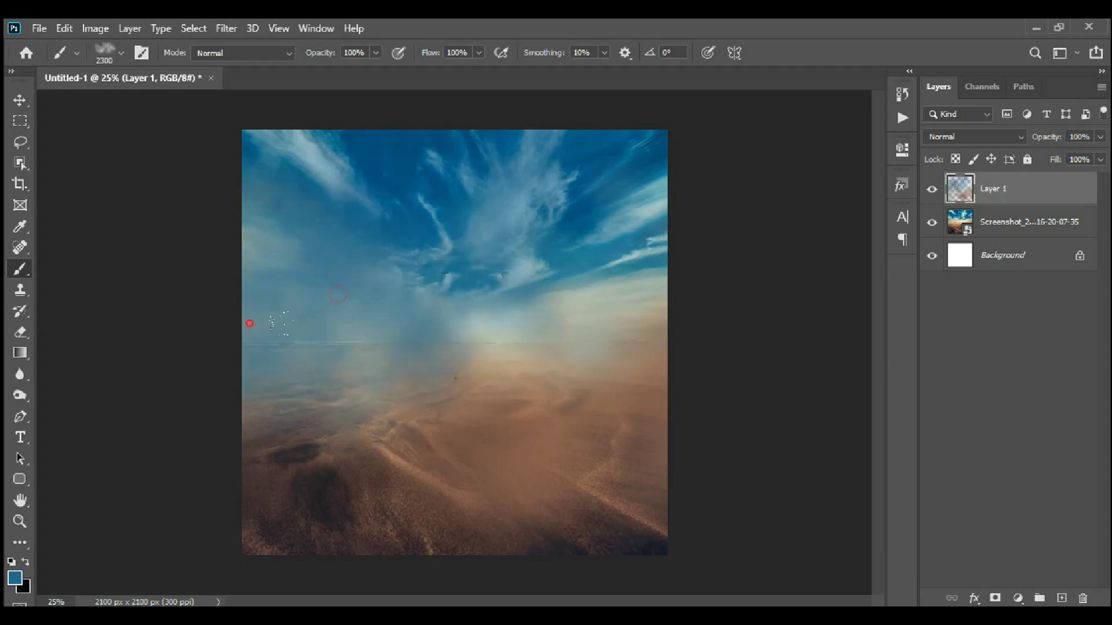
pyautogui.moveTo(618, 320); pyautogui.dragTo(457, 353)
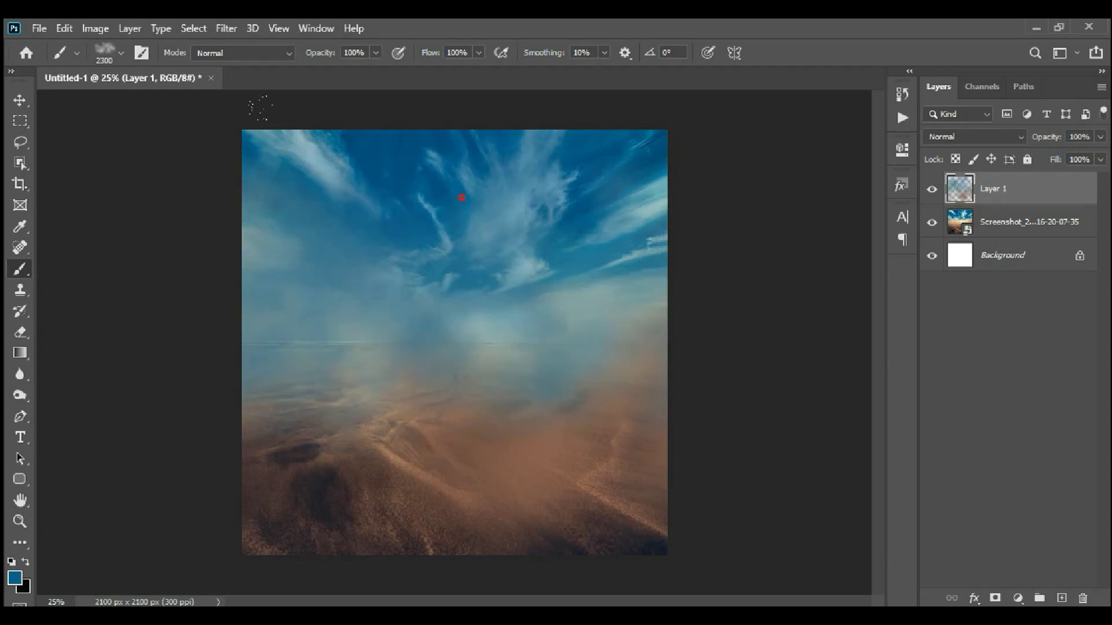
pyautogui.moveTo(406, 167); pyautogui.dragTo(240, 124)
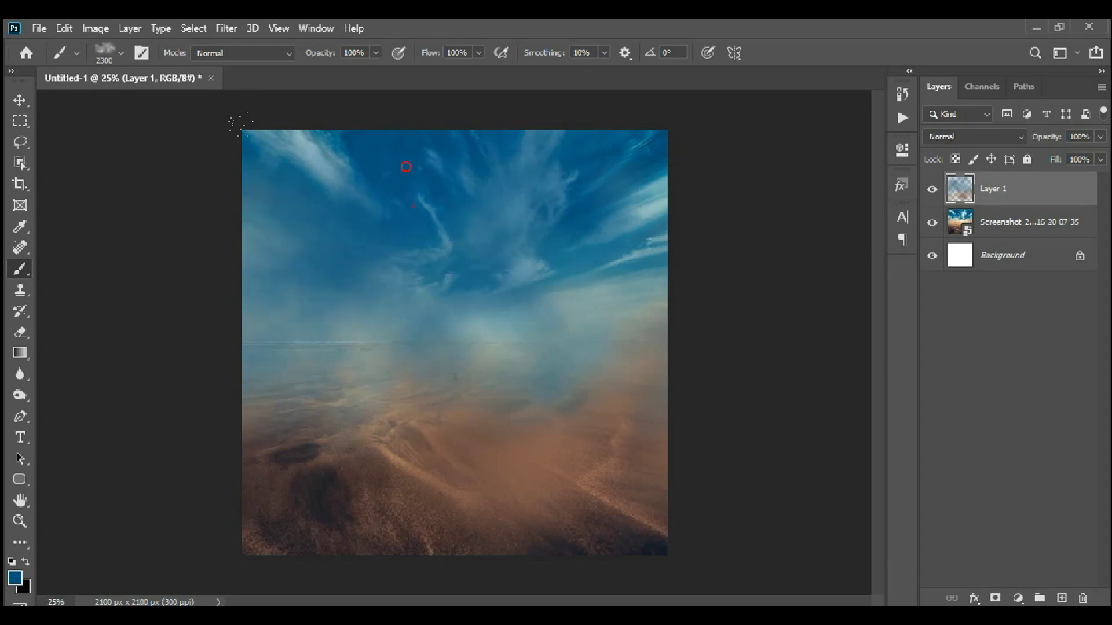
# Step: Darken the lower and lower-right sand with brown strokes
pyautogui.keyDown('alt'); pyautogui.click(407, 506); pyautogui.keyUp('alt')
pyautogui.moveTo(407, 506); pyautogui.dragTo(333, 516)
pyautogui.click(717, 471)
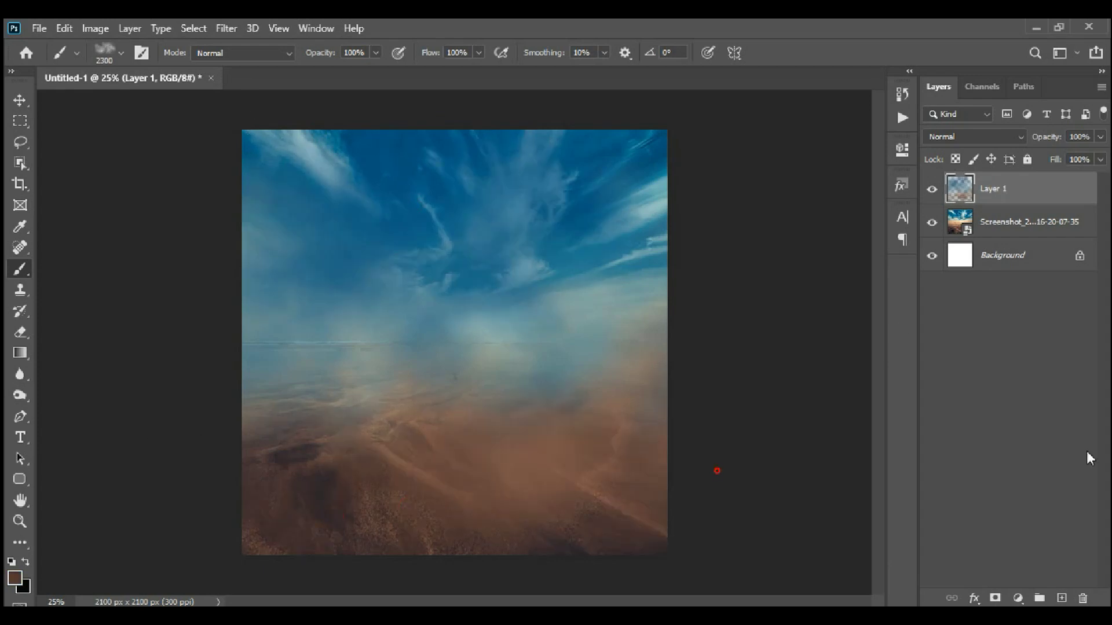
pyautogui.click(17, 103)
# Step: Place the Chicago street photo, scale it to fill, and blend it in Soft Light
pyautogui.click(221, 443)
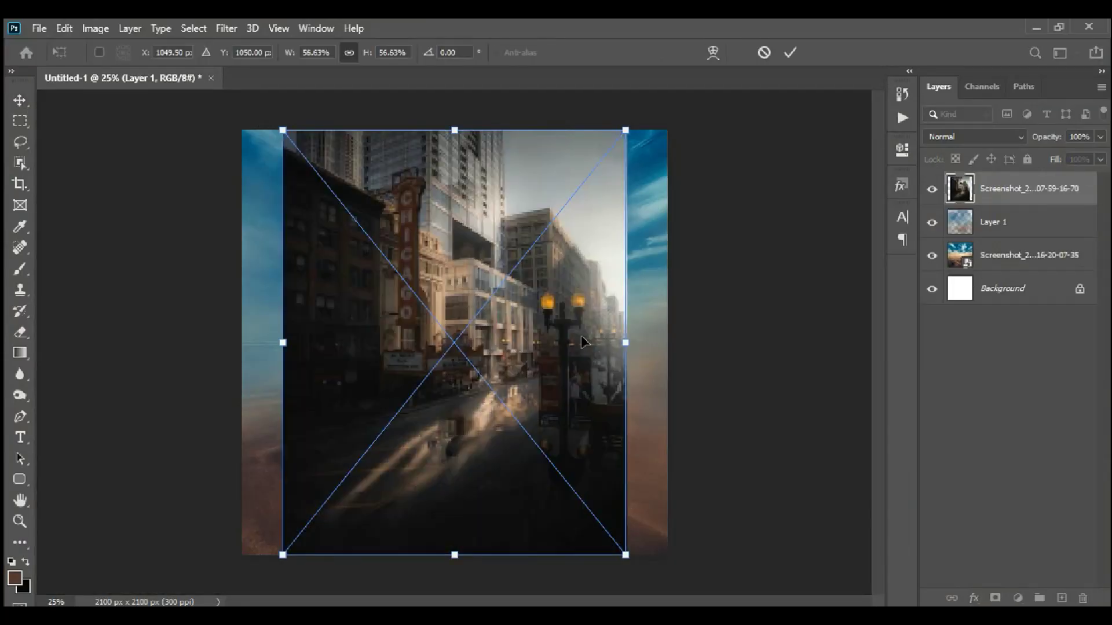
pyautogui.moveTo(565, 304); pyautogui.dragTo(503, 298)
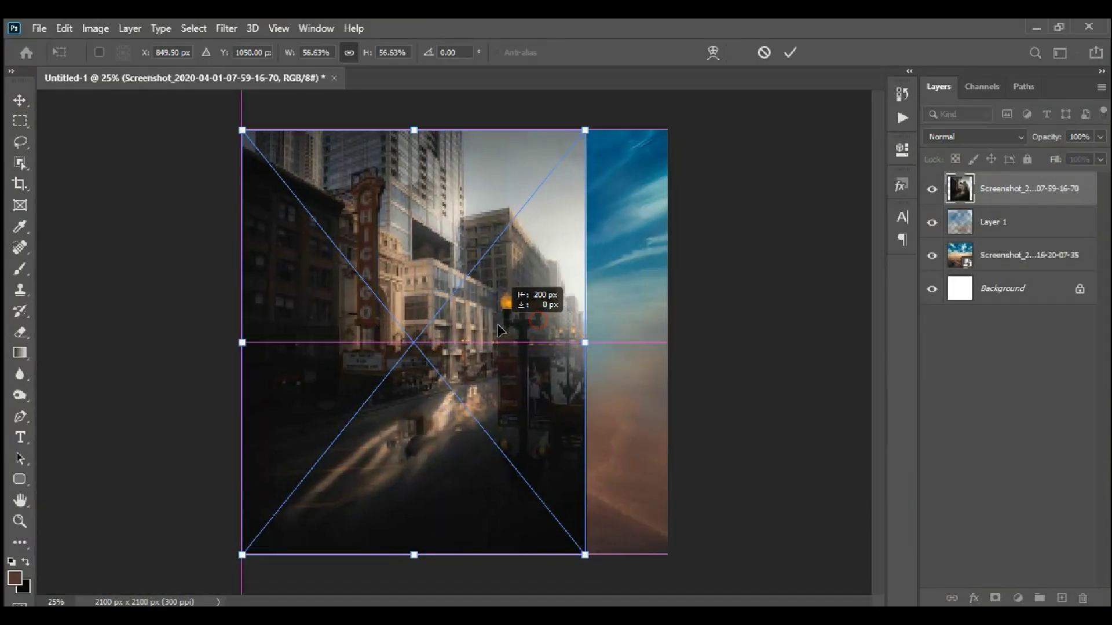
pyautogui.moveTo(585, 343)
pyautogui.mouseDown()
pyautogui.moveTo(680, 342)
pyautogui.moveTo(670, 343)
pyautogui.mouseUp()
pyautogui.press('Return')
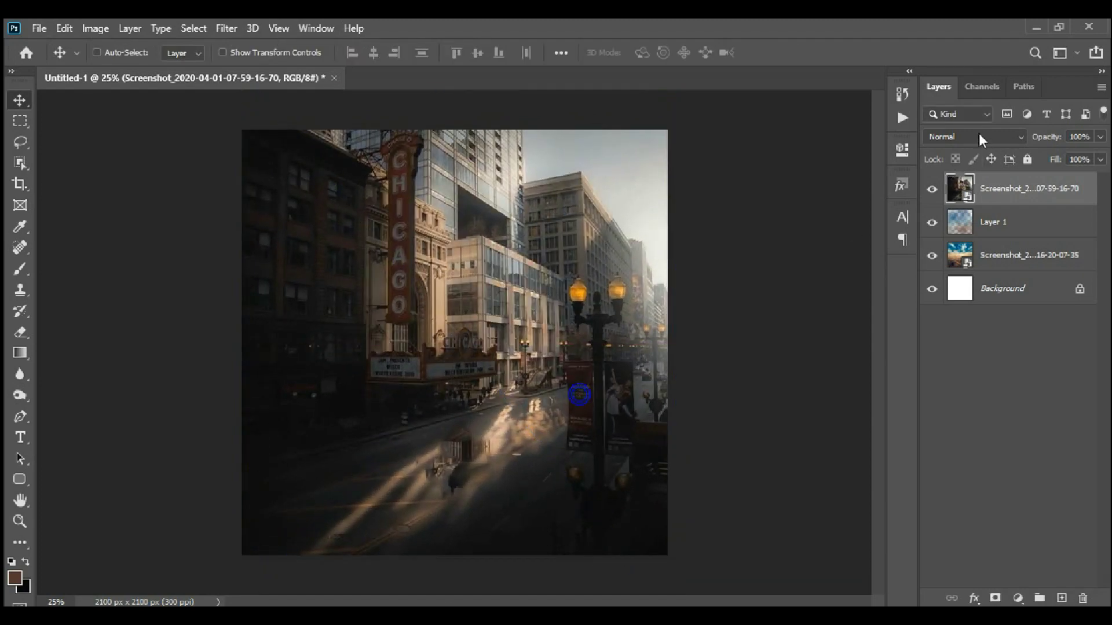
pyautogui.click(978, 136)
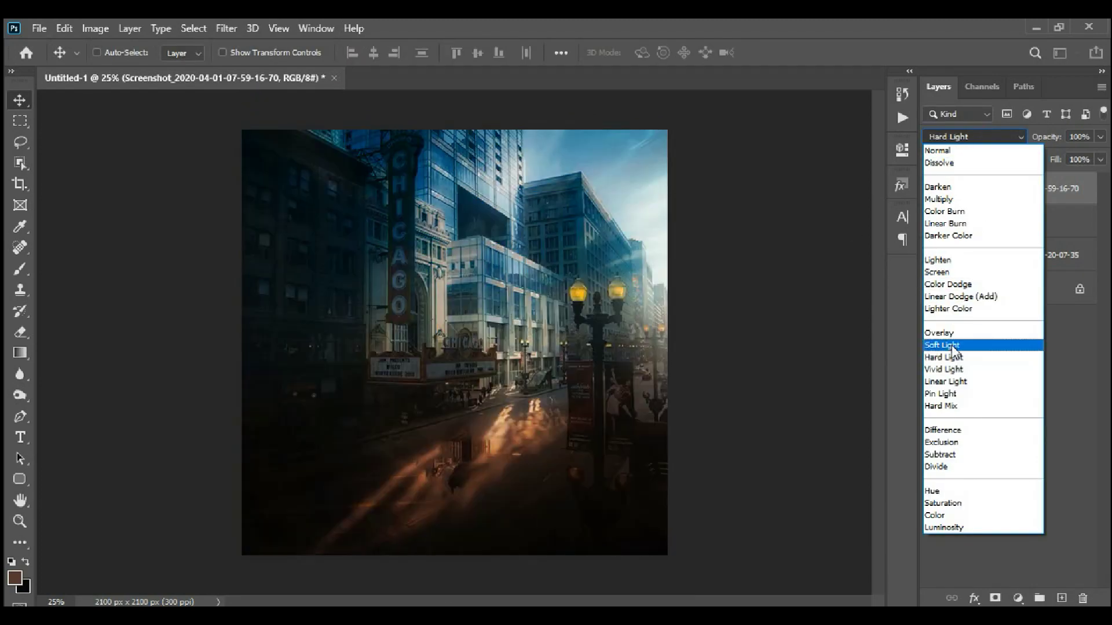
pyautogui.click(954, 346)
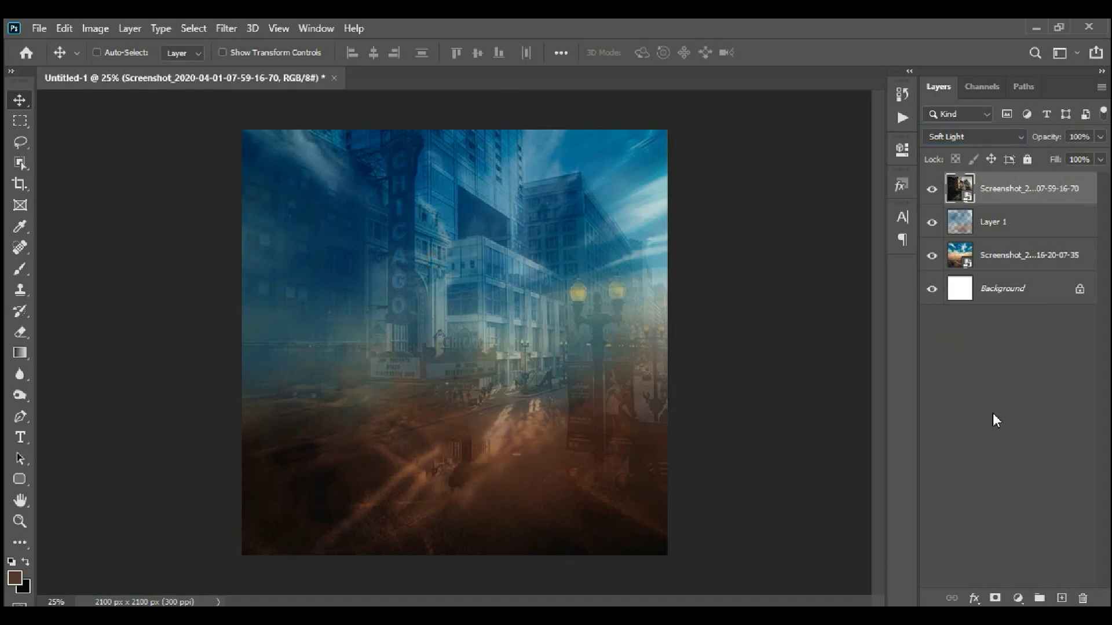
# Step: Mask the Chicago layer and brush away its edges and lower street areas
pyautogui.click(994, 600)
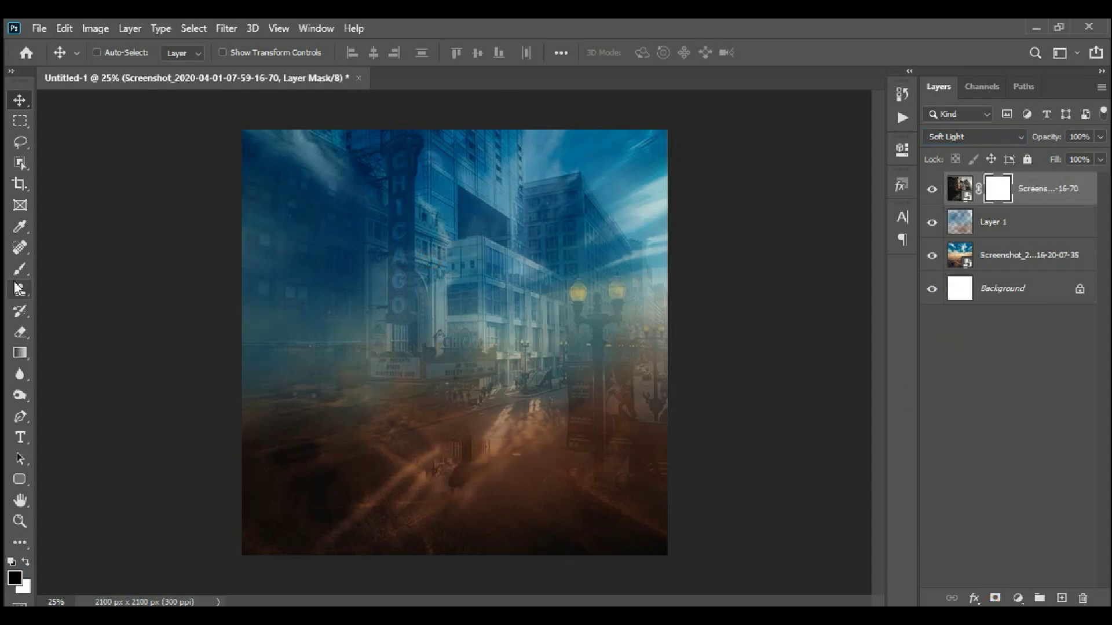
pyautogui.click(19, 269)
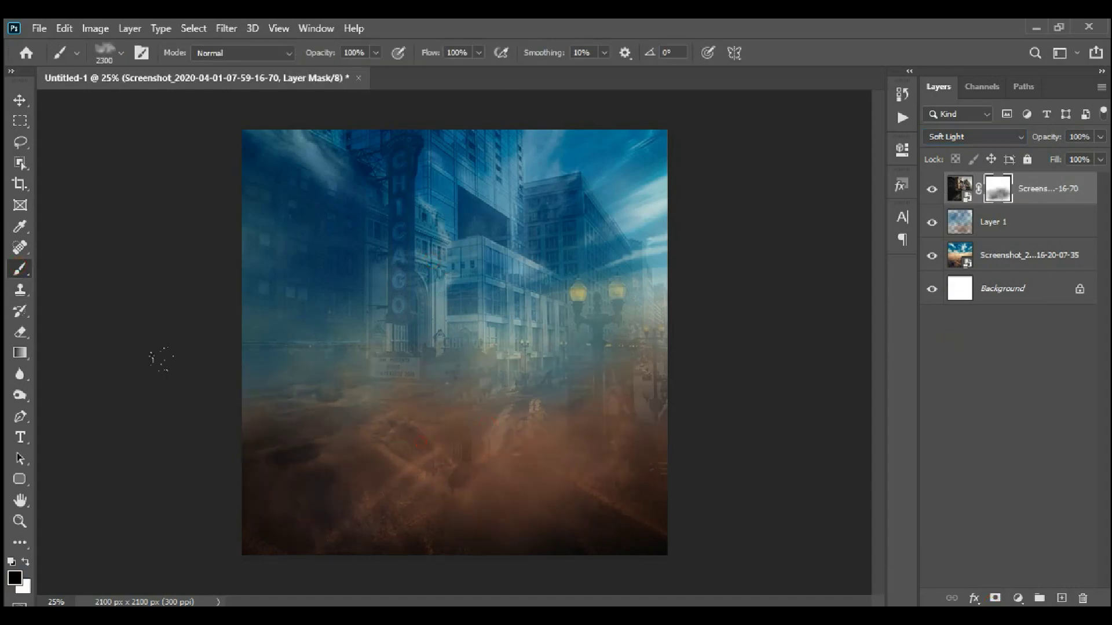
pyautogui.moveTo(152, 358); pyautogui.dragTo(441, 347)
pyautogui.moveTo(630, 175); pyautogui.dragTo(433, 312)
pyautogui.moveTo(611, 398); pyautogui.dragTo(298, 434)
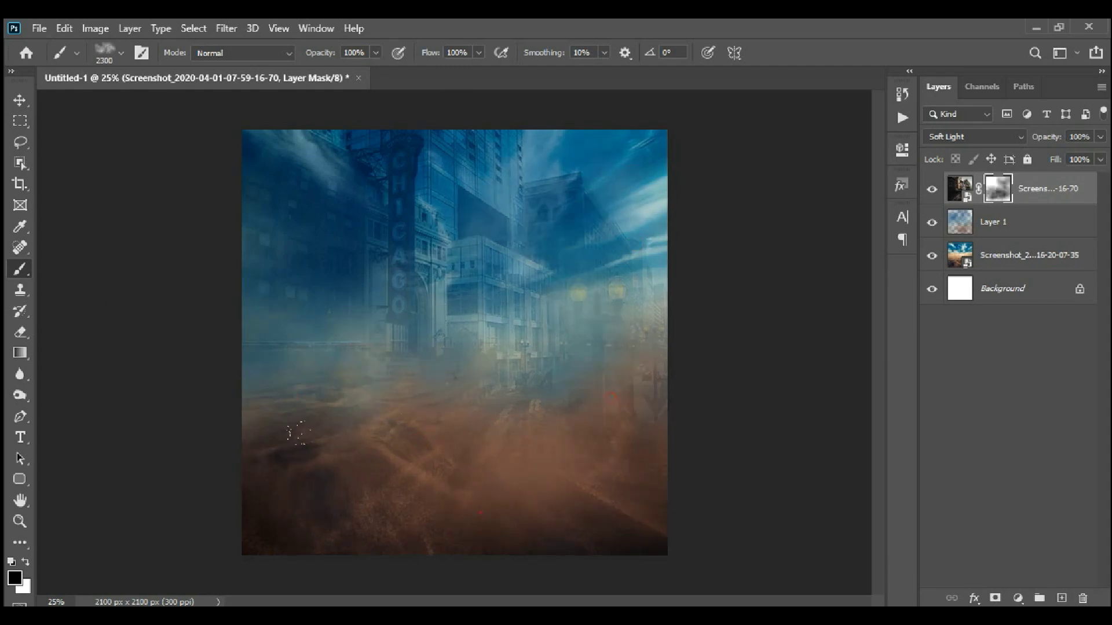
pyautogui.moveTo(382, 451); pyautogui.dragTo(249, 289)
pyautogui.press('v')
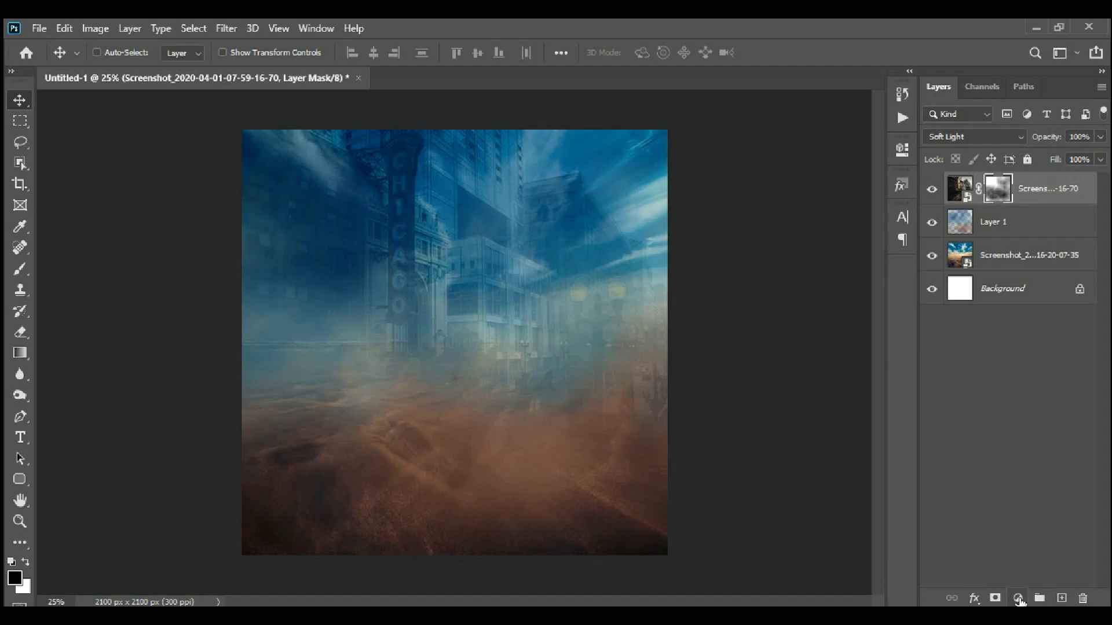
# Step: Add a Color Lookup layer, browsing 3DLUT looks and settling on the Fuji filmstock_50 look
pyautogui.click(1019, 600)
pyautogui.click(1046, 512)
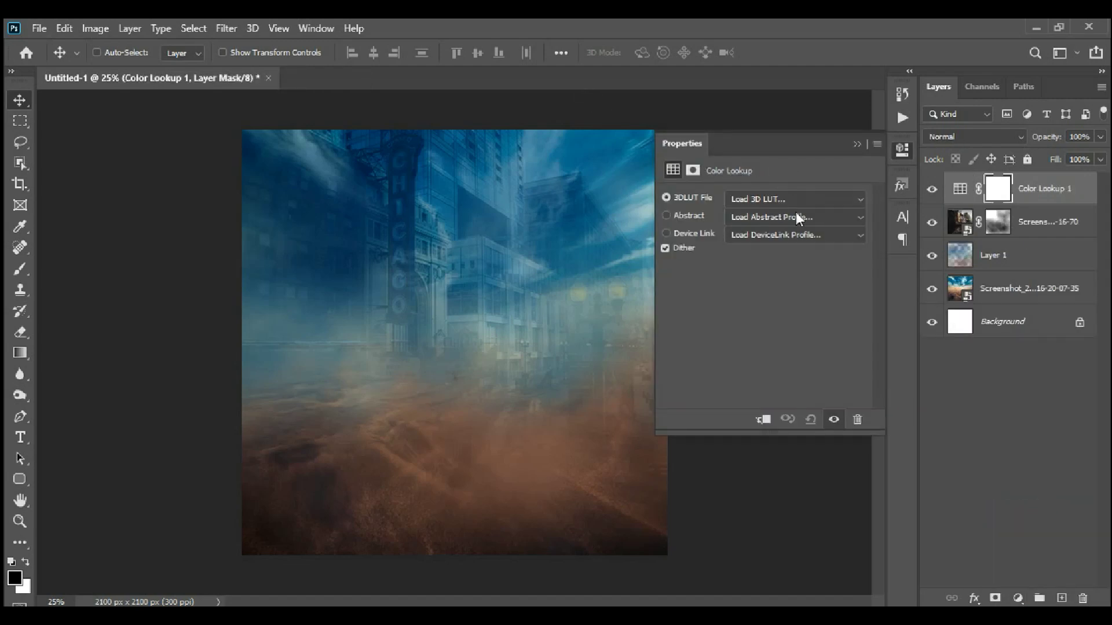
pyautogui.click(806, 200)
pyautogui.click(782, 75)
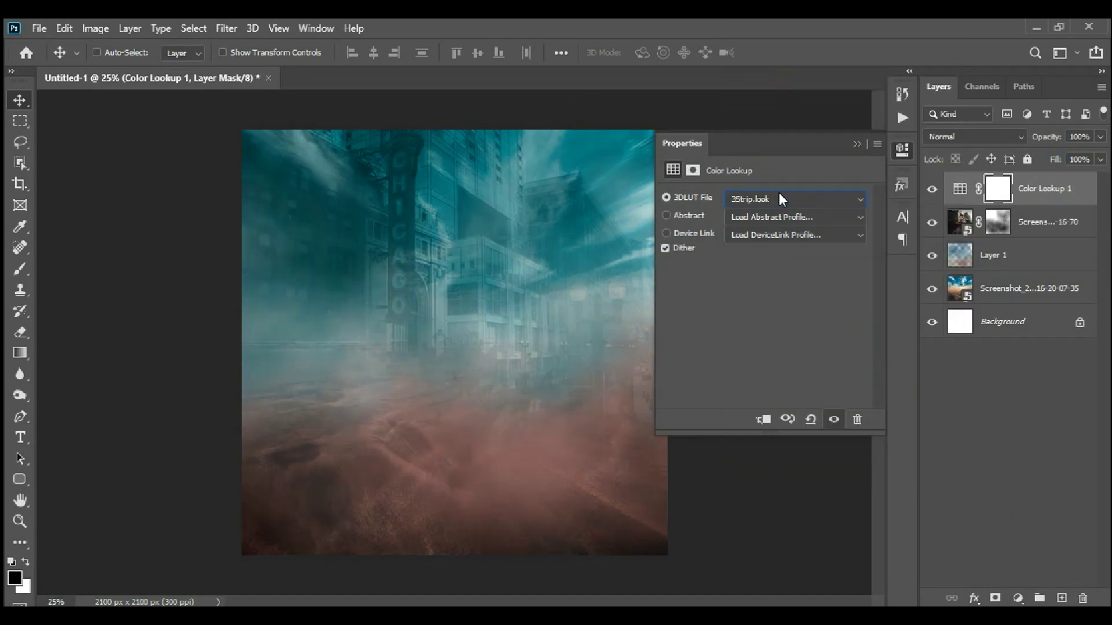
pyautogui.press('Down')
pyautogui.press('Down')
pyautogui.press('Down')
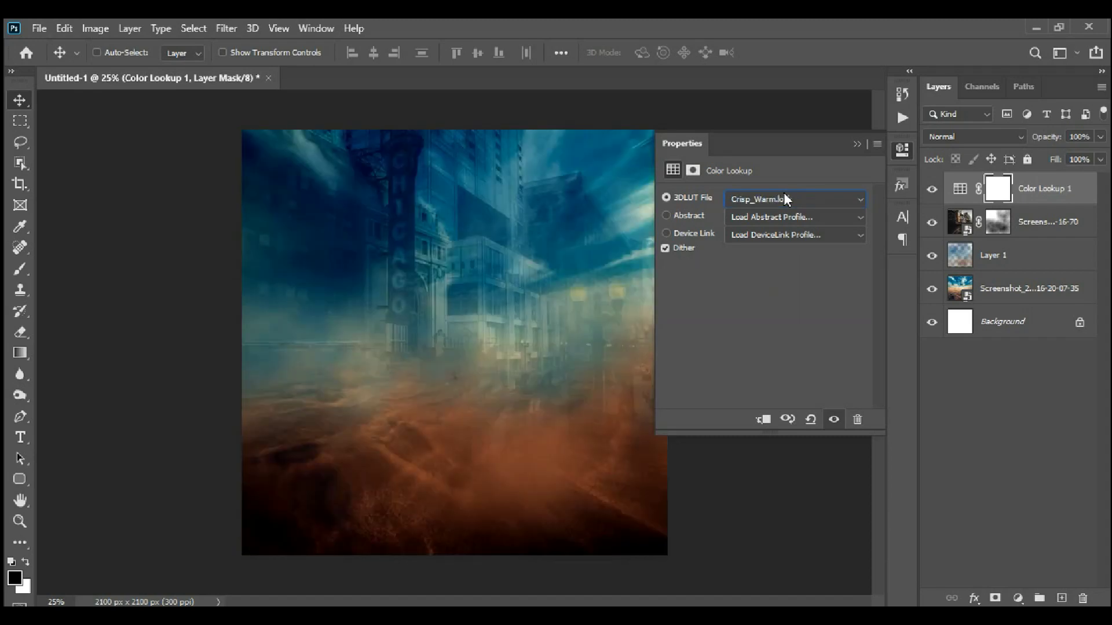
pyautogui.press('Down')
pyautogui.press('Down')
pyautogui.press('Down')
pyautogui.press('Up')
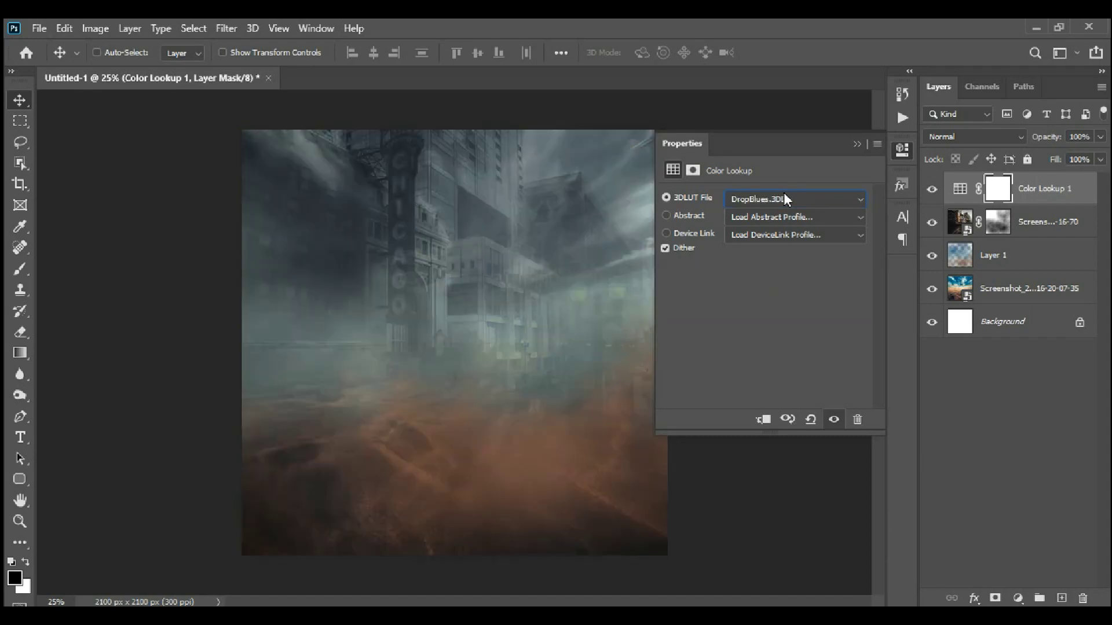
pyautogui.press('Down')
pyautogui.press('Down')
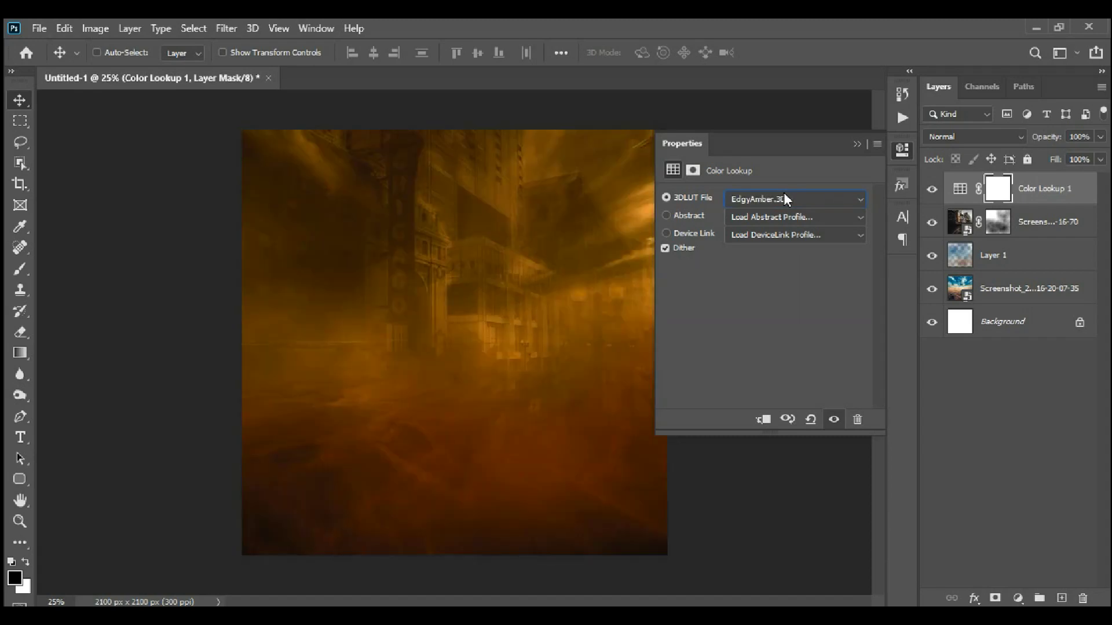
pyautogui.press('Down')
pyautogui.press('Down')
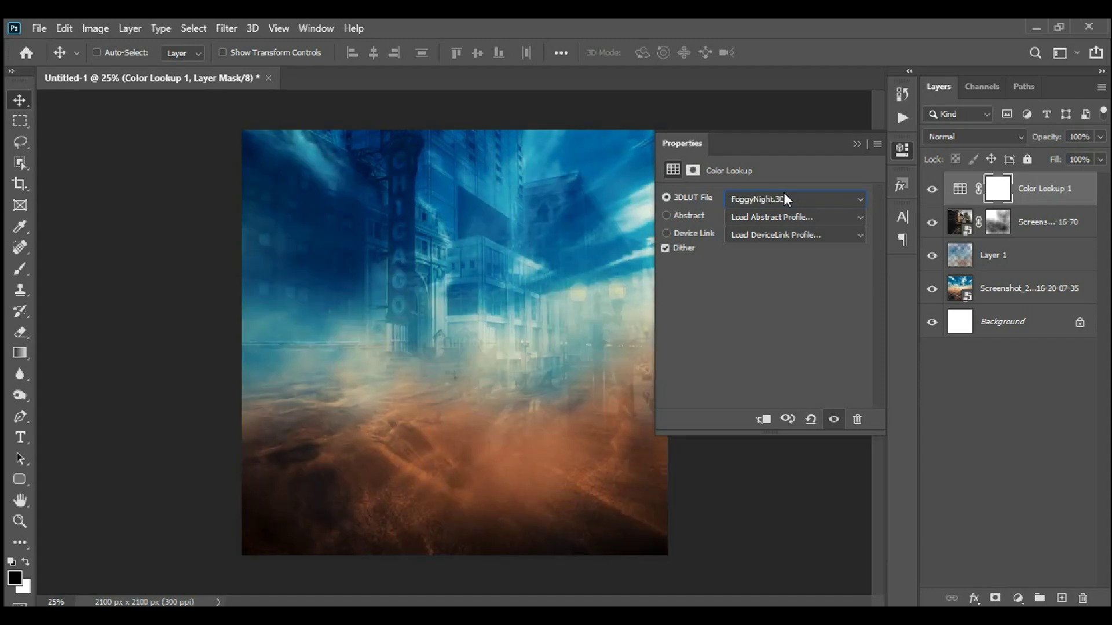
pyautogui.press('Down')
pyautogui.press('Down')
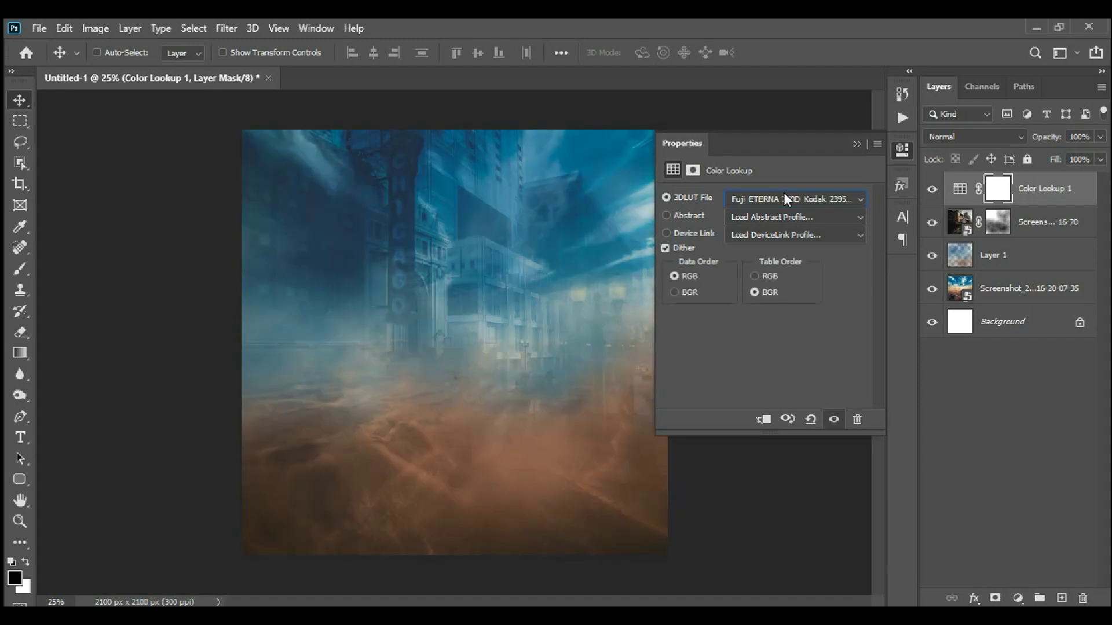
pyautogui.click(857, 140)
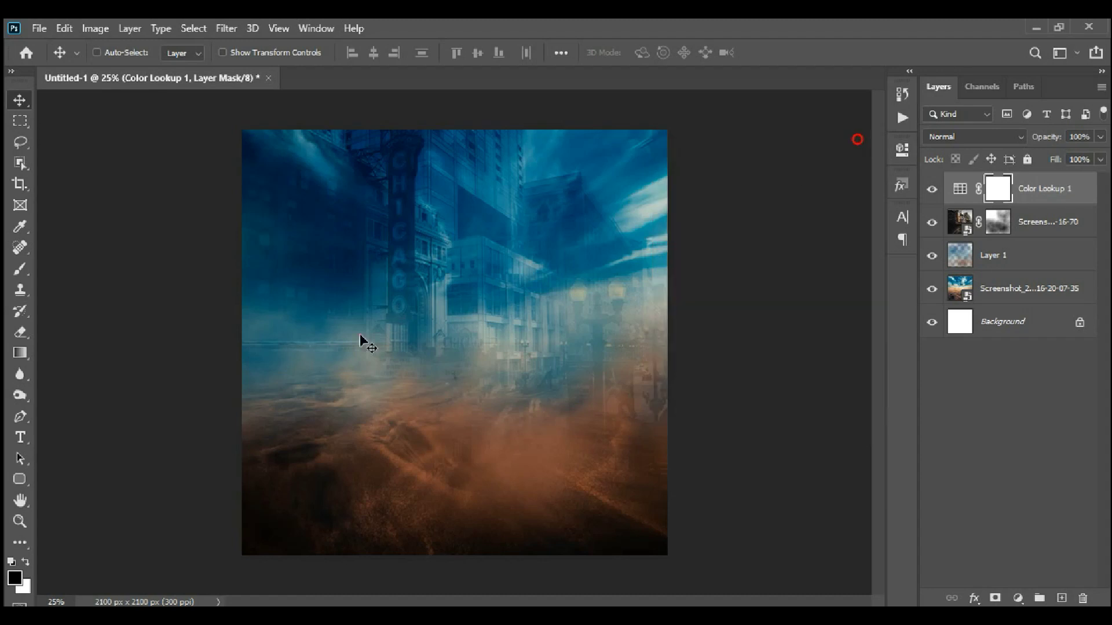
# Step: Compare the grade, refresh the desktop, and pick 6.png from the Private folder
pyautogui.click(932, 190)
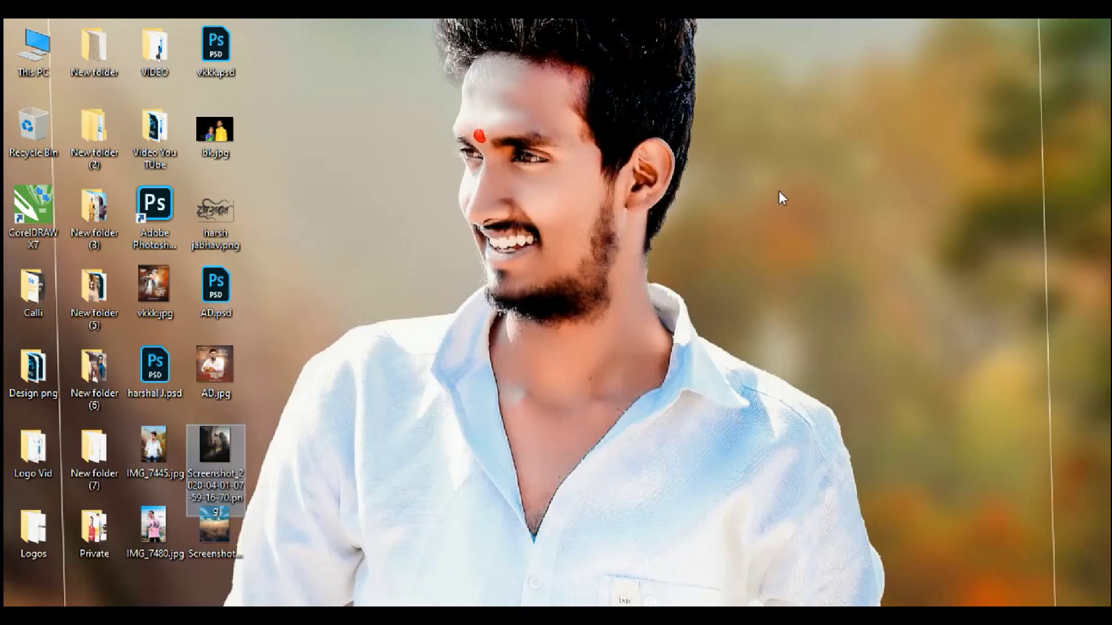
pyautogui.rightClick(607, 133)
pyautogui.click(661, 178)
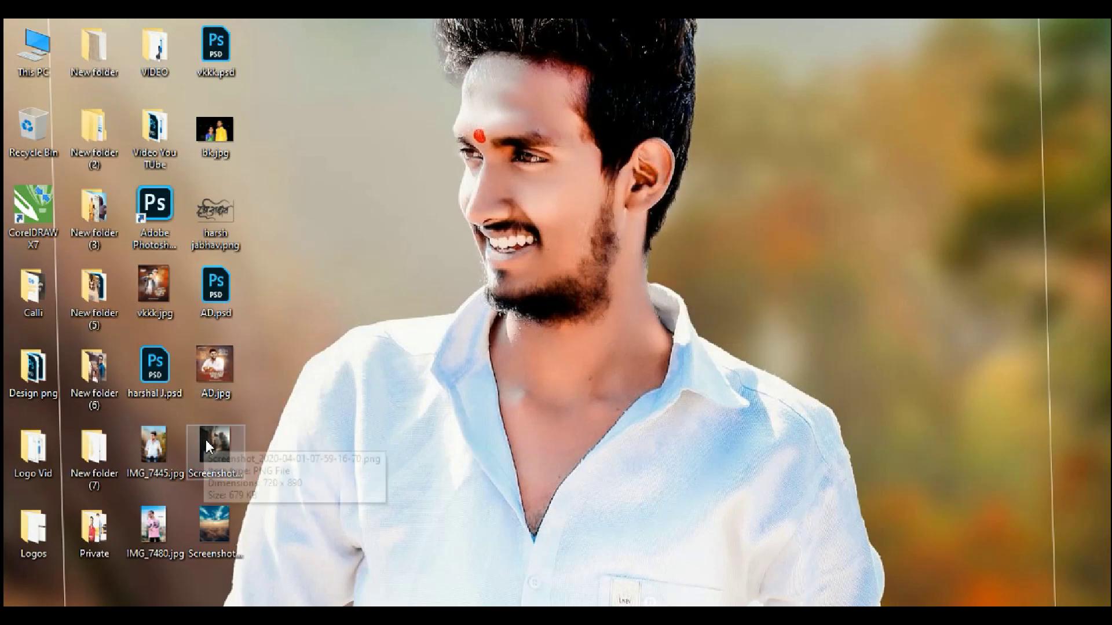
pyautogui.moveTo(216, 50)
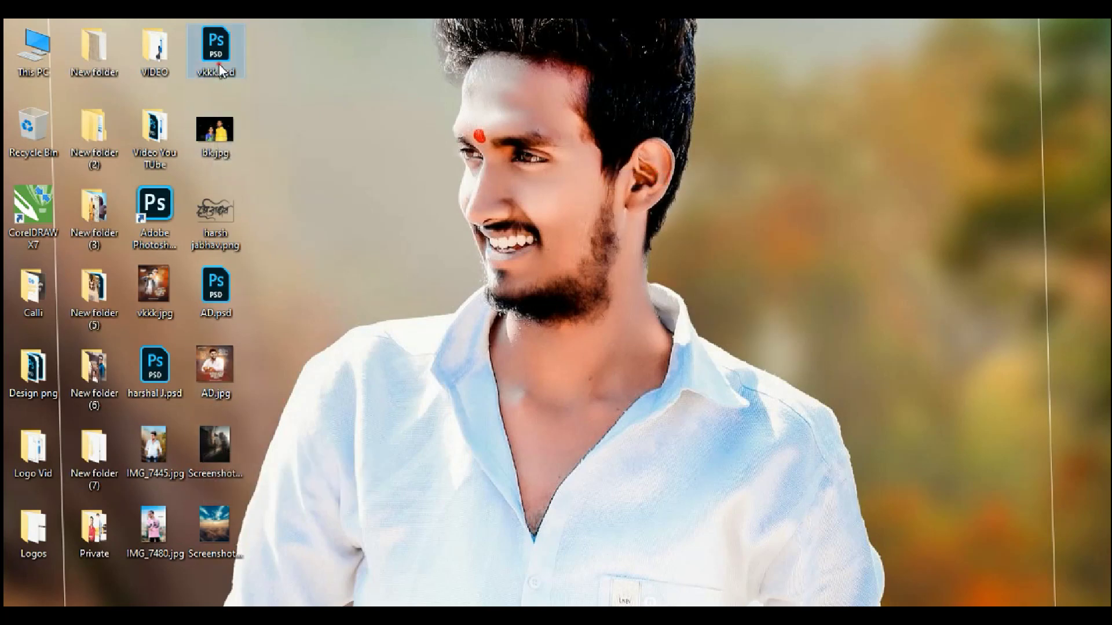
pyautogui.rightClick(395, 137)
pyautogui.click(426, 186)
pyautogui.doubleClick(105, 524)
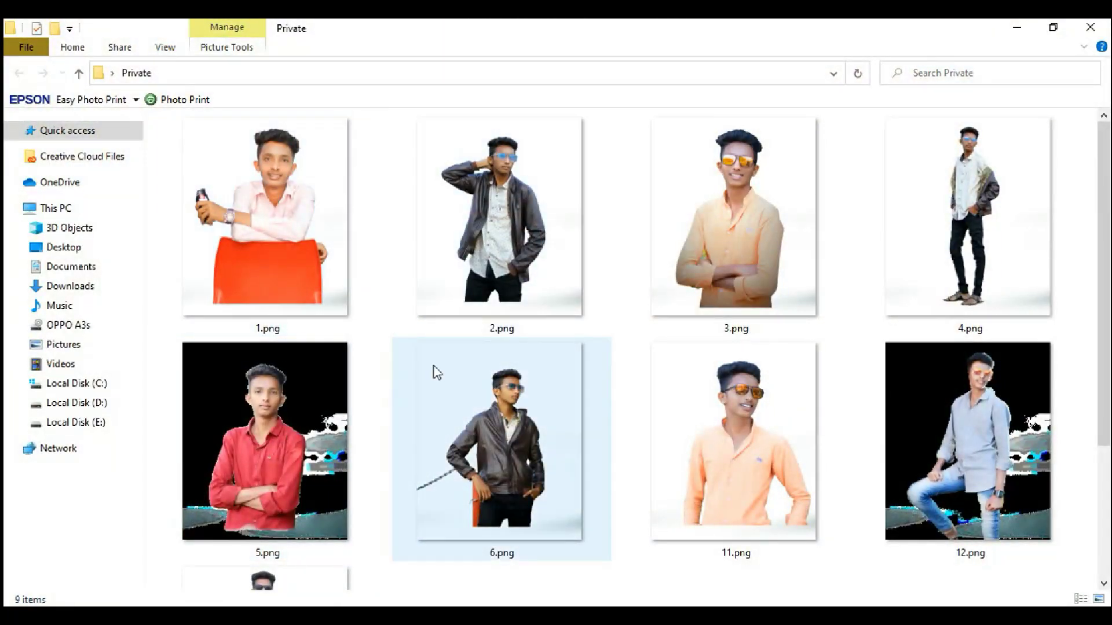
pyautogui.click(506, 446)
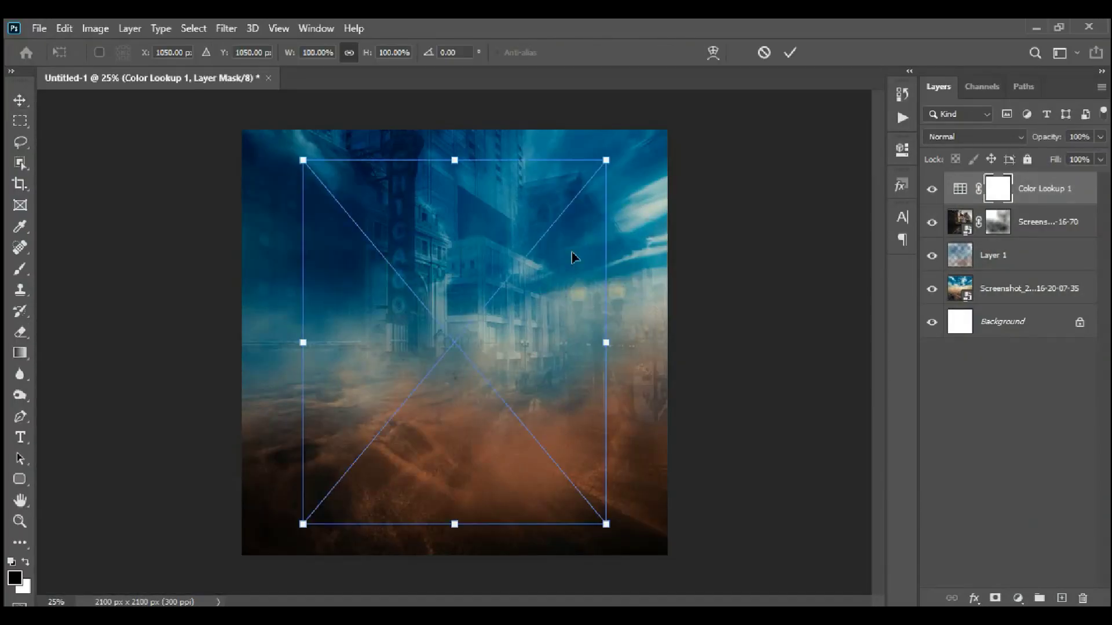
# Step: Move the man left and down and scale him to about 114.78%
pyautogui.moveTo(543, 322); pyautogui.dragTo(484, 344)
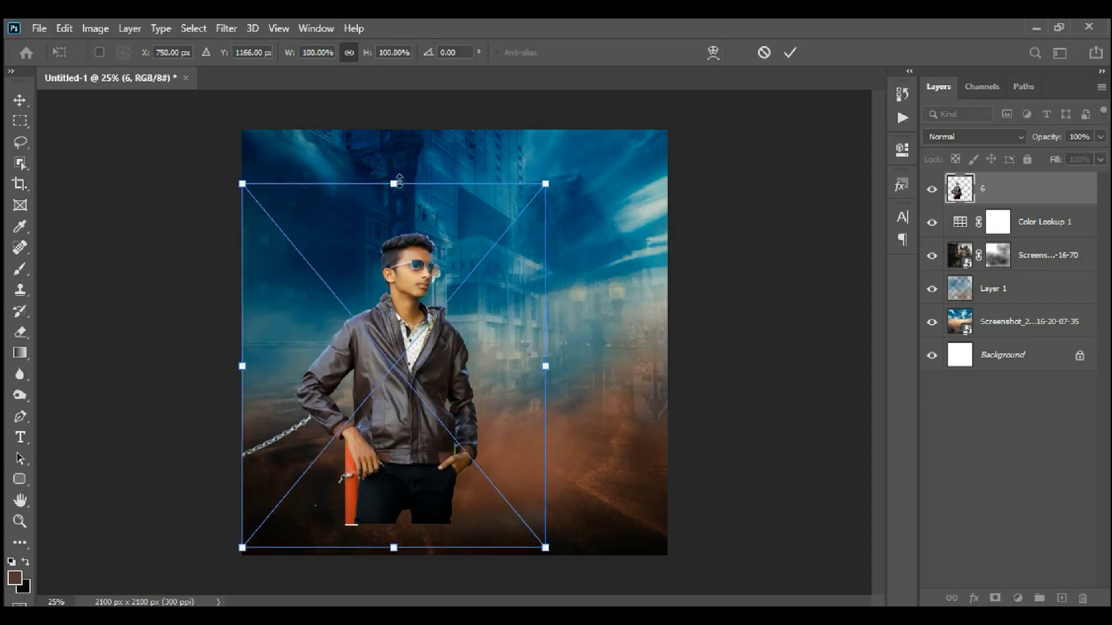
pyautogui.moveTo(394, 184); pyautogui.dragTo(394, 129)
pyautogui.moveTo(434, 239); pyautogui.dragTo(433, 268)
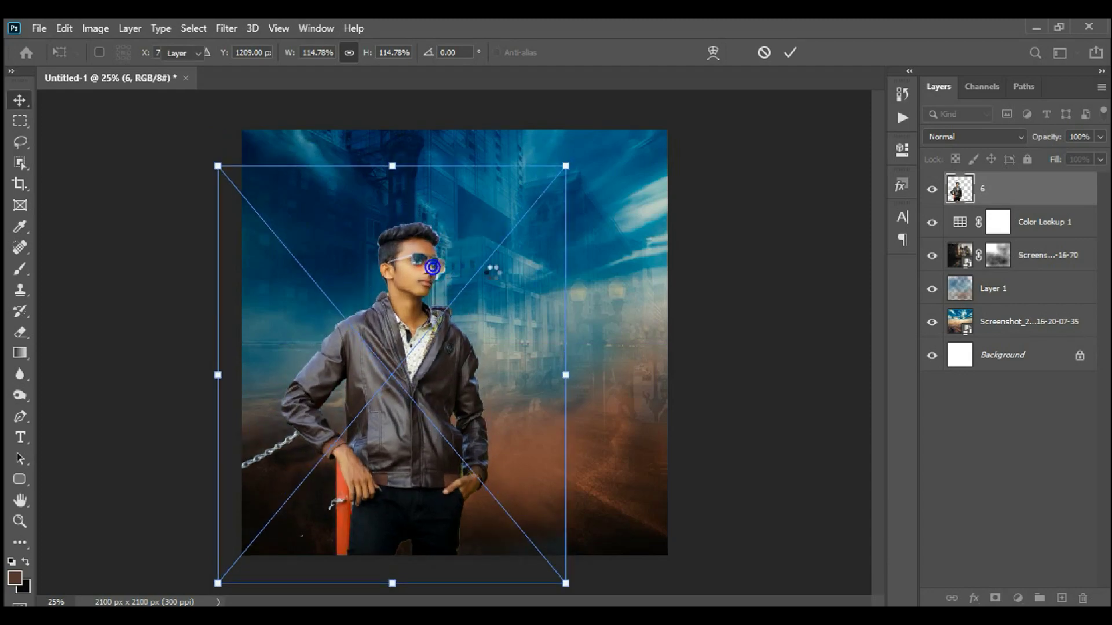
pyautogui.scroll(4, 433, 267)
pyautogui.scroll(4, 429, 273)
# Step: Zoom in and start a Pen path along the edge of the man's glasses
pyautogui.scroll(1, 412, 297)
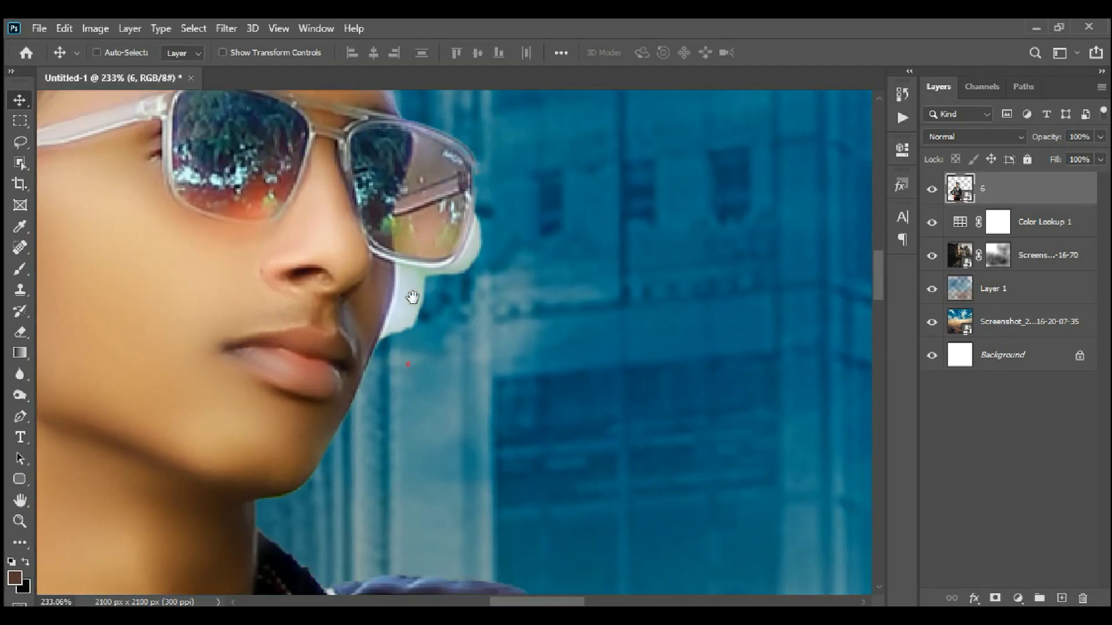
pyautogui.moveTo(412, 297); pyautogui.dragTo(416, 257)
pyautogui.click(22, 415)
pyautogui.scroll(1, 461, 272)
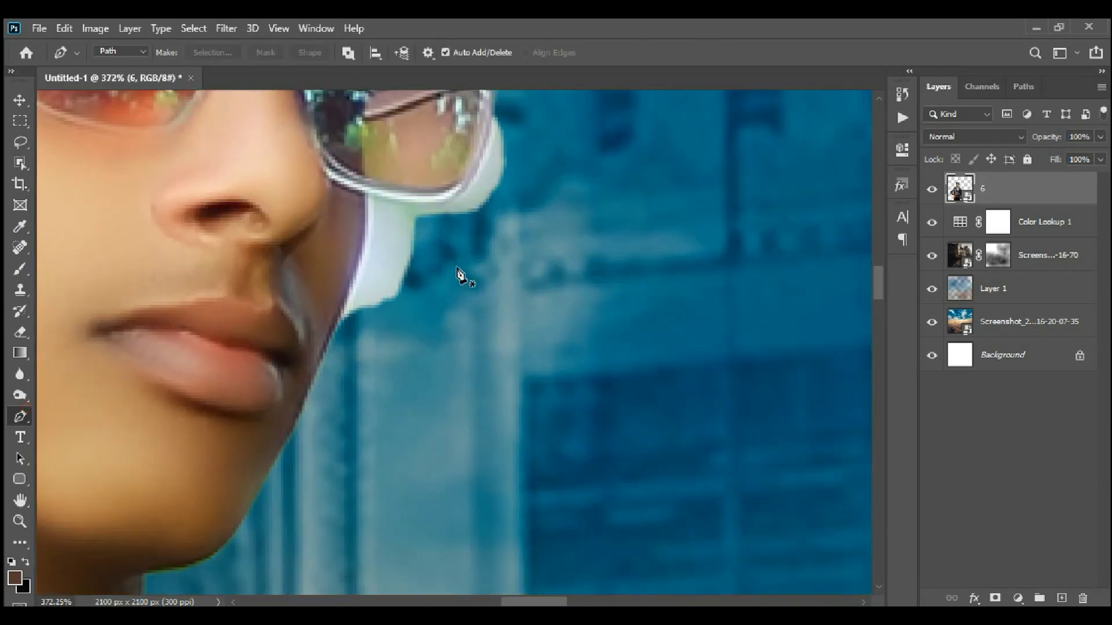
pyautogui.scroll(3, 313, 336)
pyautogui.click(311, 337)
pyautogui.scroll(4, 353, 310)
pyautogui.scroll(1, 349, 348)
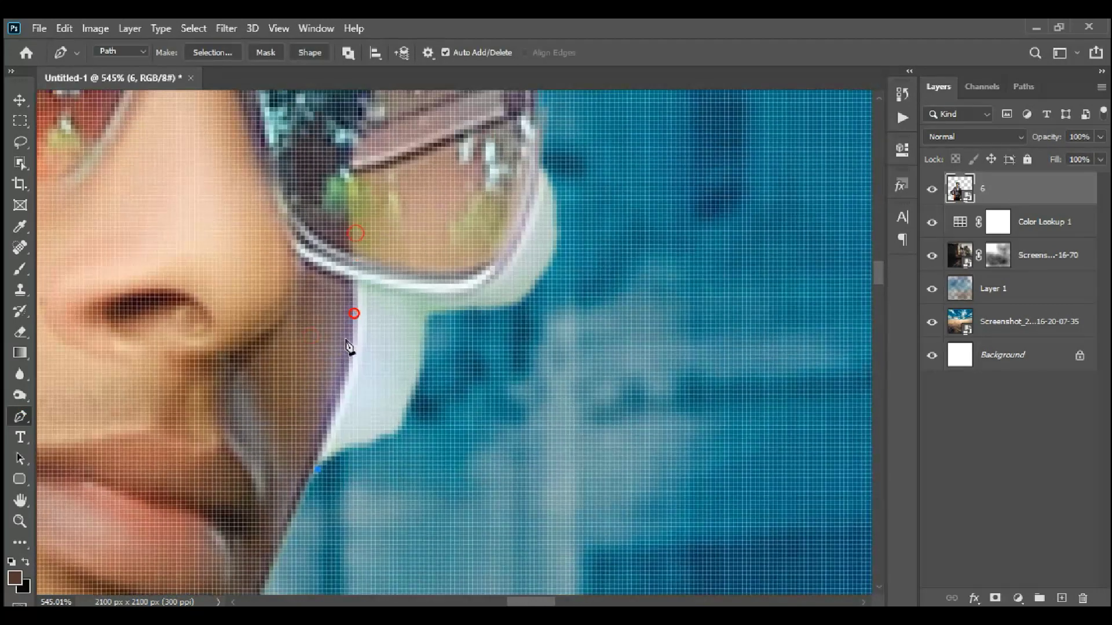
pyautogui.click(491, 282)
pyautogui.click(524, 256)
pyautogui.click(524, 186)
pyautogui.moveTo(544, 154); pyautogui.dragTo(559, 128)
# Step: Trace the path around the white patch, close it, and convert it to a selection
pyautogui.scroll(-3, 728, 195)
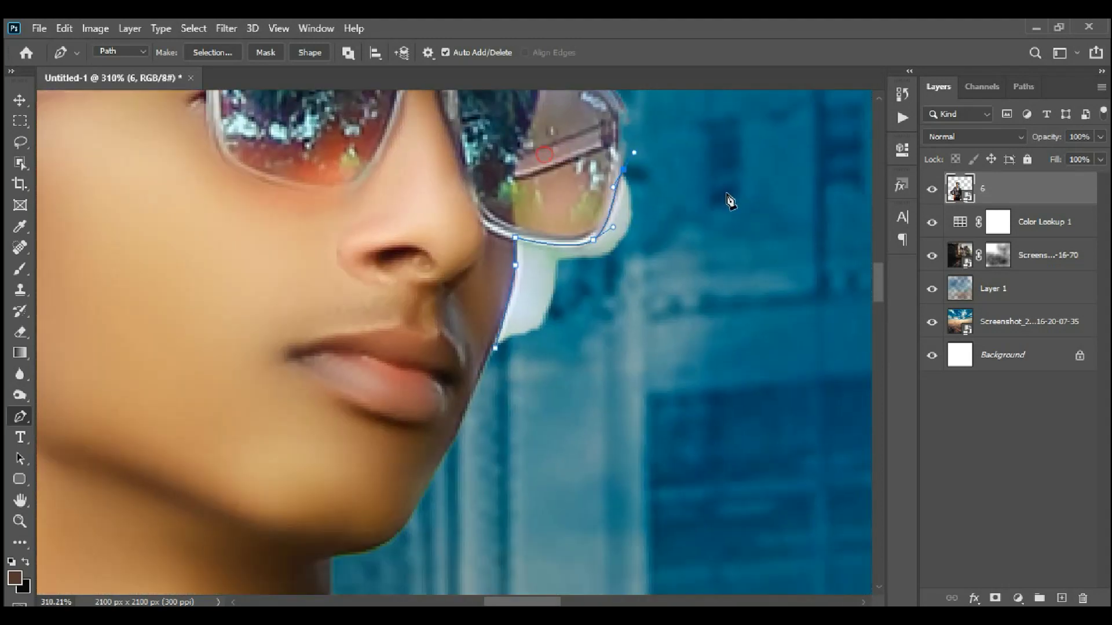
pyautogui.scroll(-3, 728, 200)
pyautogui.click(751, 184)
pyautogui.click(745, 320)
pyautogui.moveTo(698, 357); pyautogui.dragTo(602, 375)
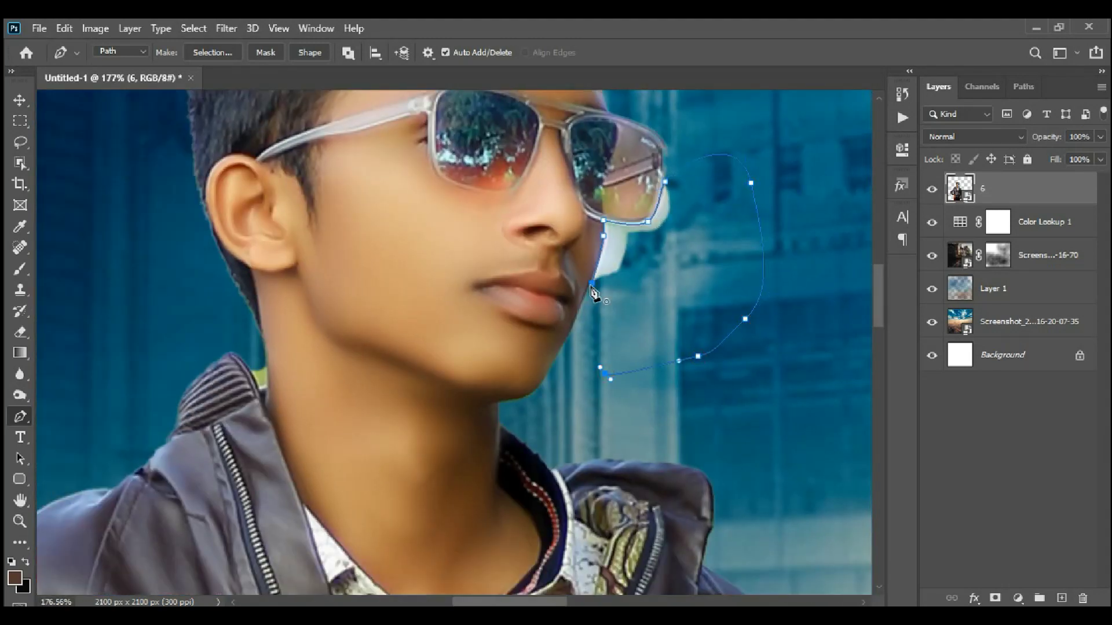
pyautogui.click(591, 285)
pyautogui.scroll(-4, 470, 264)
pyautogui.hotkey('ctrl', 'Return')
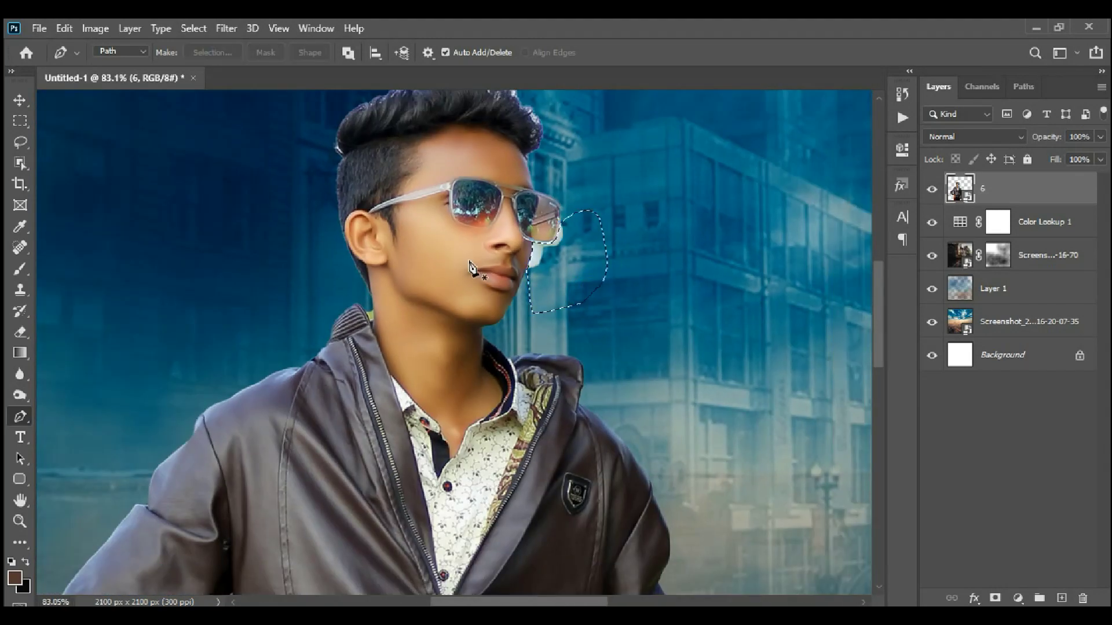
# Step: Rasterize the man's smart-object layer 6
pyautogui.rightClick(1012, 213)
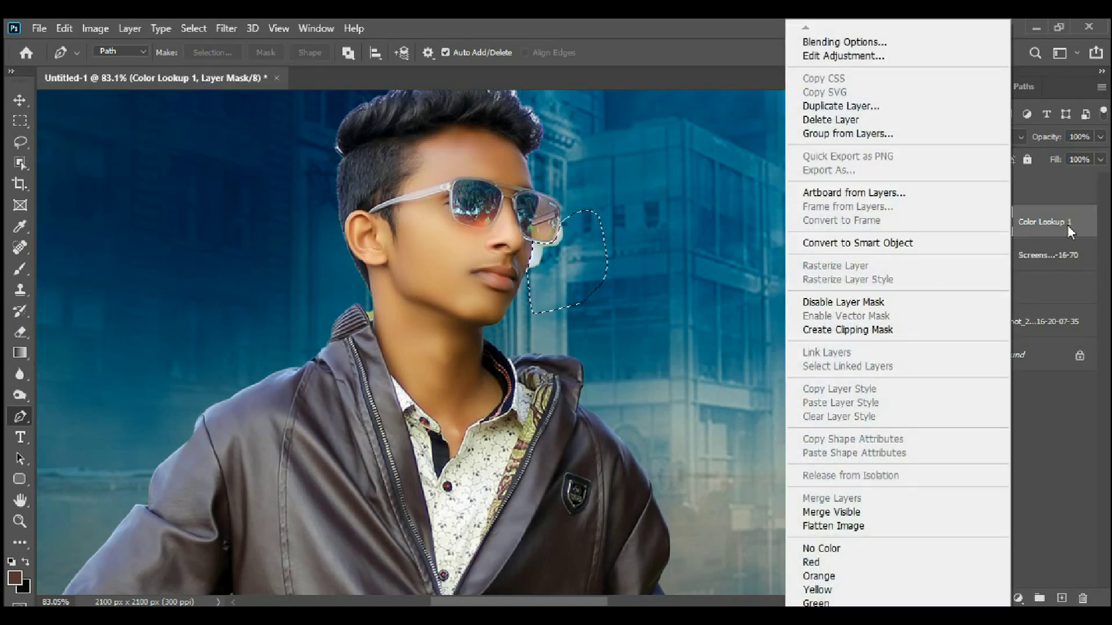
pyautogui.click(1066, 225)
pyautogui.rightClick(1019, 188)
pyautogui.click(892, 321)
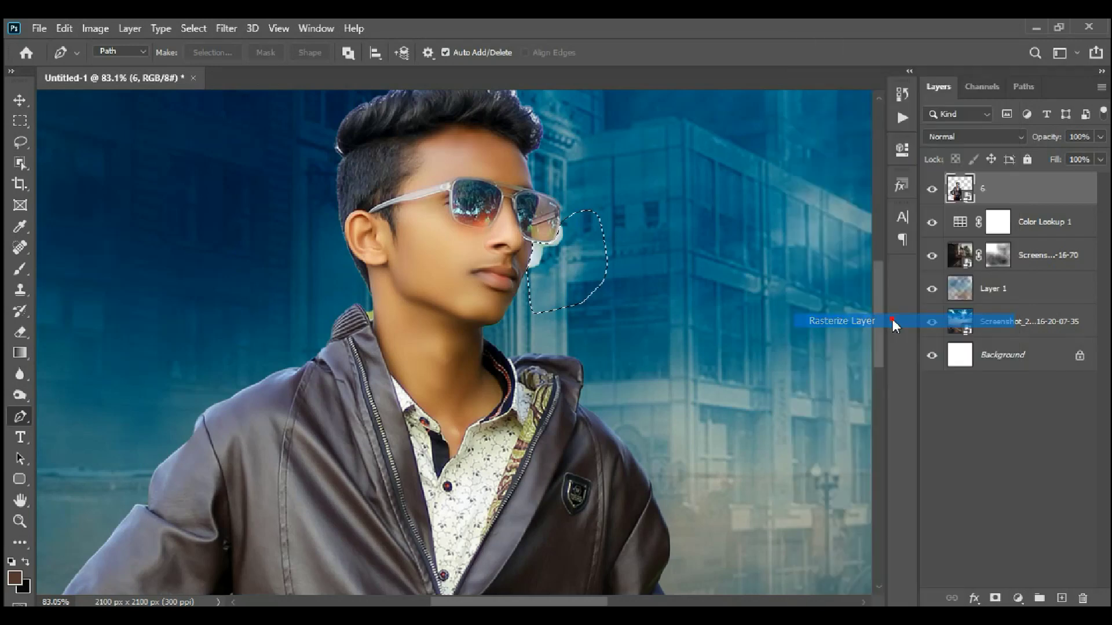
pyautogui.moveTo(542, 116); pyautogui.dragTo(562, 249)
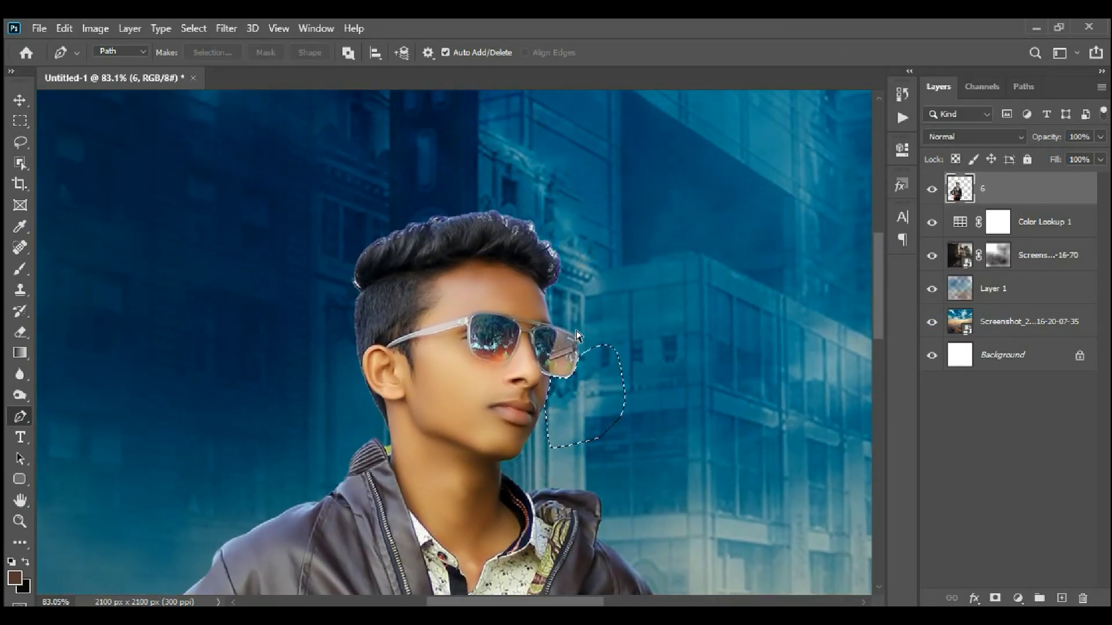
# Step: Zoom in on the man's hand and switch to the Magic Eraser tool
pyautogui.scroll(-2, 577, 334)
pyautogui.scroll(-3, 585, 405)
pyautogui.scroll(-1, 591, 452)
pyautogui.scroll(1, 455, 481)
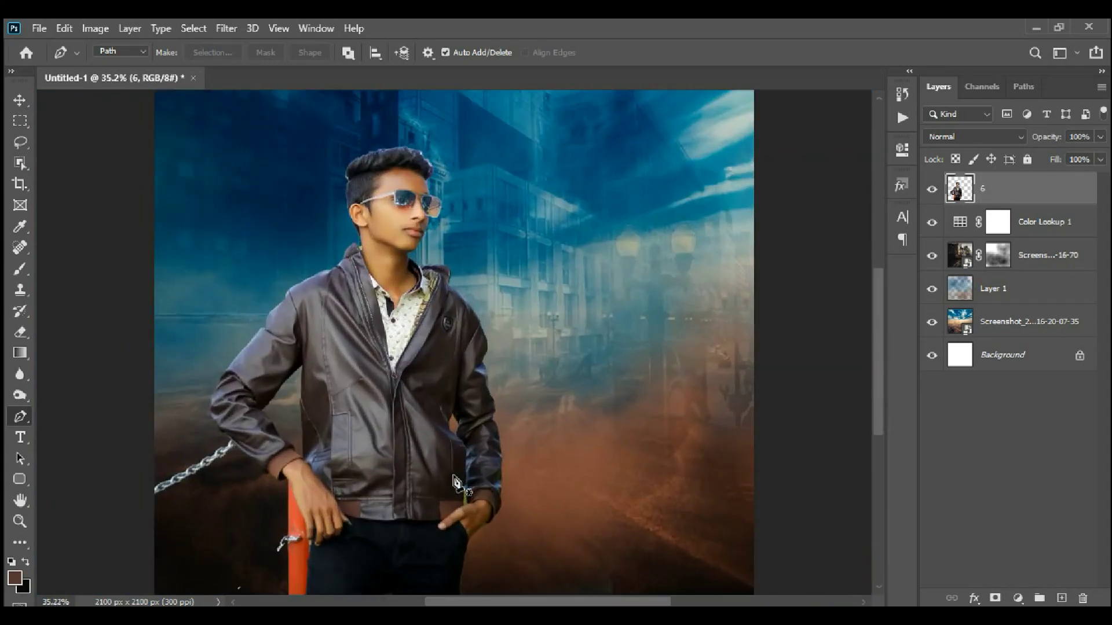
pyautogui.scroll(5, 456, 484)
pyautogui.scroll(6, 484, 534)
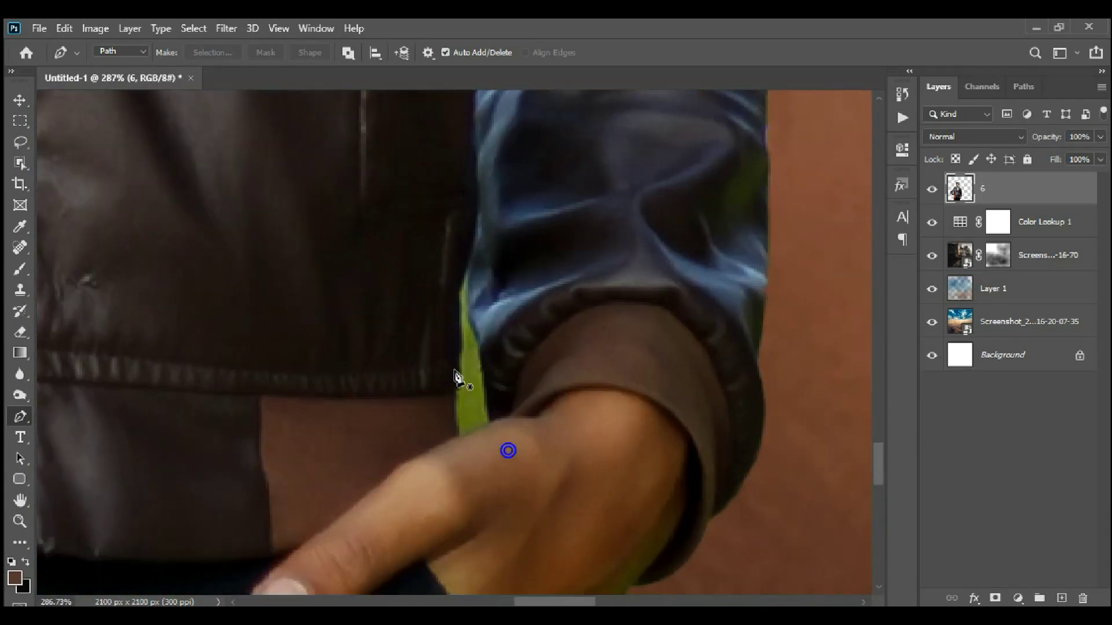
pyautogui.scroll(2, 455, 377)
pyautogui.click(19, 331)
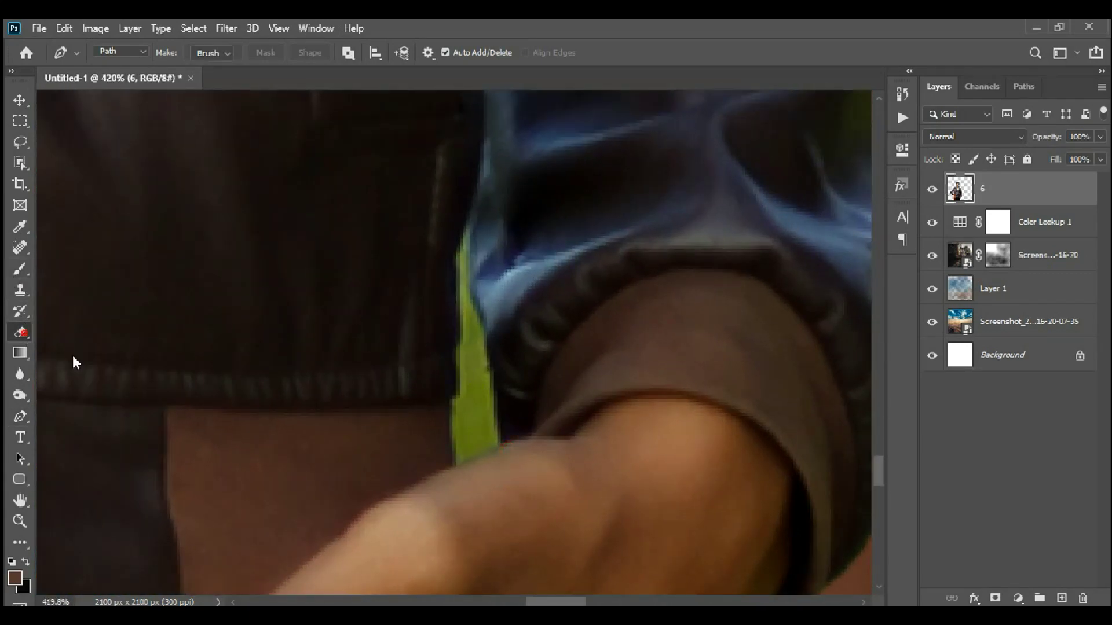
pyautogui.rightClick(19, 331)
pyautogui.click(87, 363)
# Step: Erase the green strip and leftover fringe between the jacket and sleeve
pyautogui.click(477, 407)
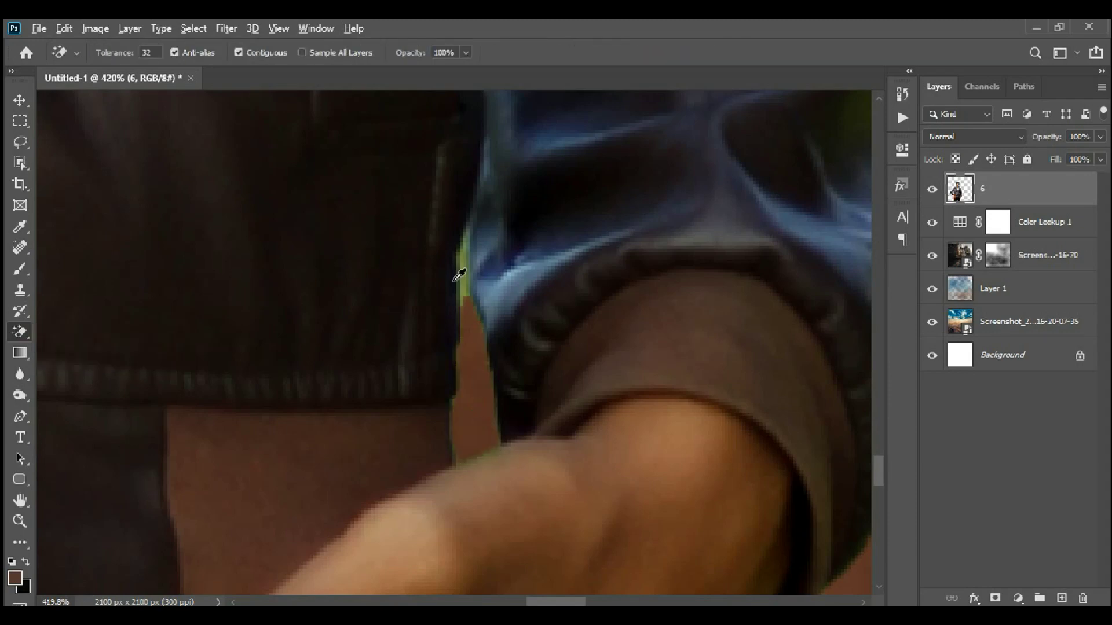
pyautogui.scroll(4, 460, 275)
pyautogui.click(480, 294)
pyautogui.scroll(-7, 481, 243)
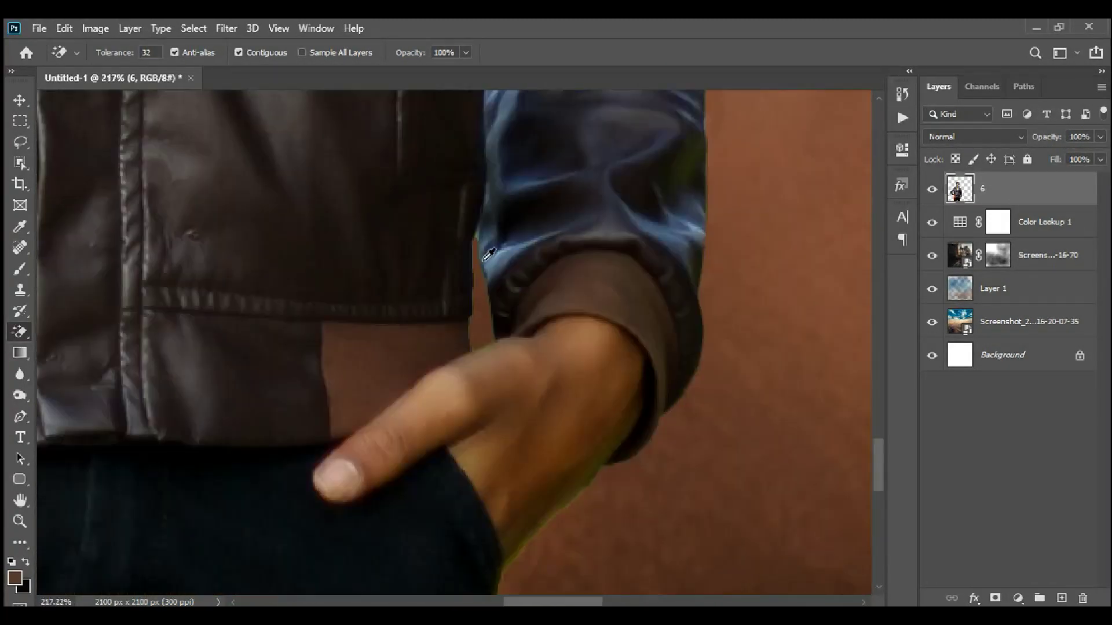
pyautogui.scroll(-3, 488, 255)
pyautogui.scroll(-2, 521, 307)
pyautogui.scroll(-2, 521, 306)
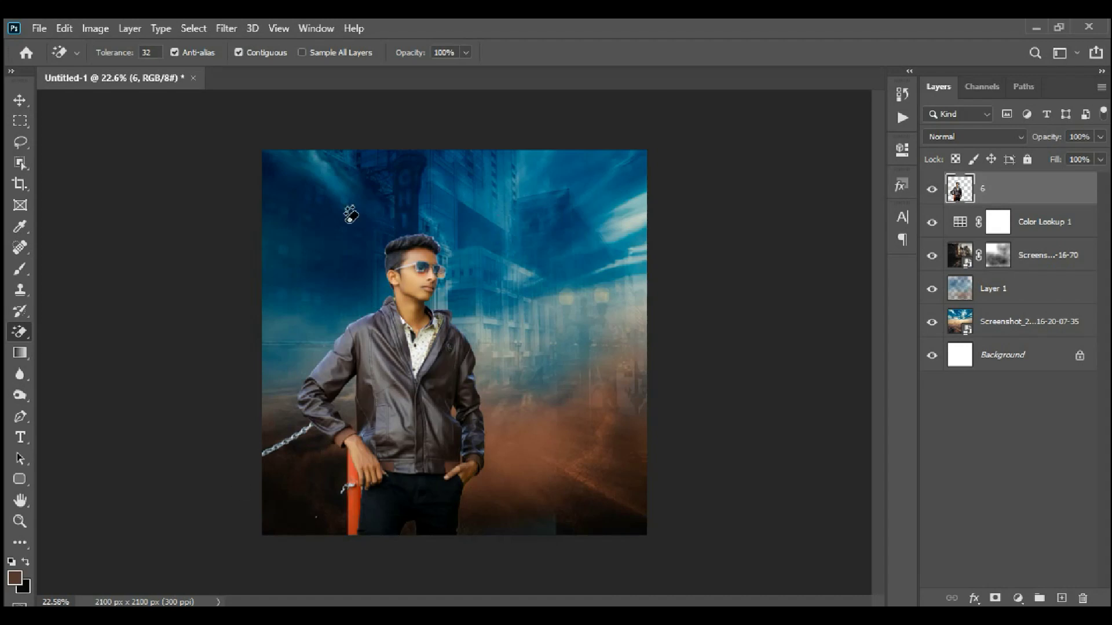
# Step: Brighten the man with Levels, white input near 210, then launch Camera Raw Filter
pyautogui.hotkey('ctrl', 'l')
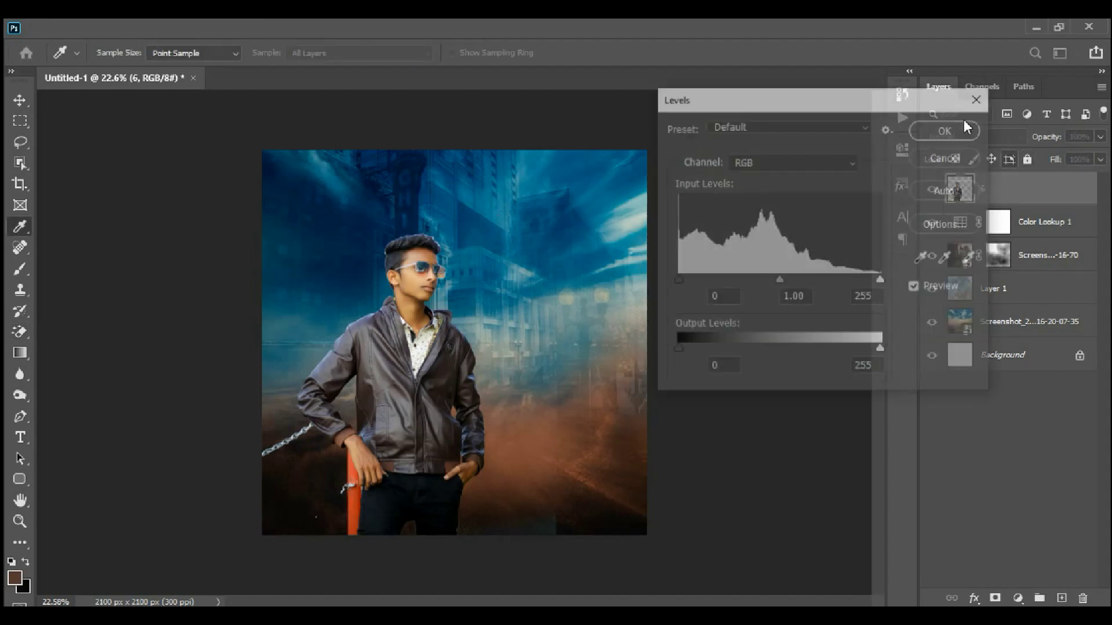
pyautogui.moveTo(861, 280)
pyautogui.mouseDown()
pyautogui.moveTo(827, 280)
pyautogui.moveTo(845, 280)
pyautogui.mouseUp()
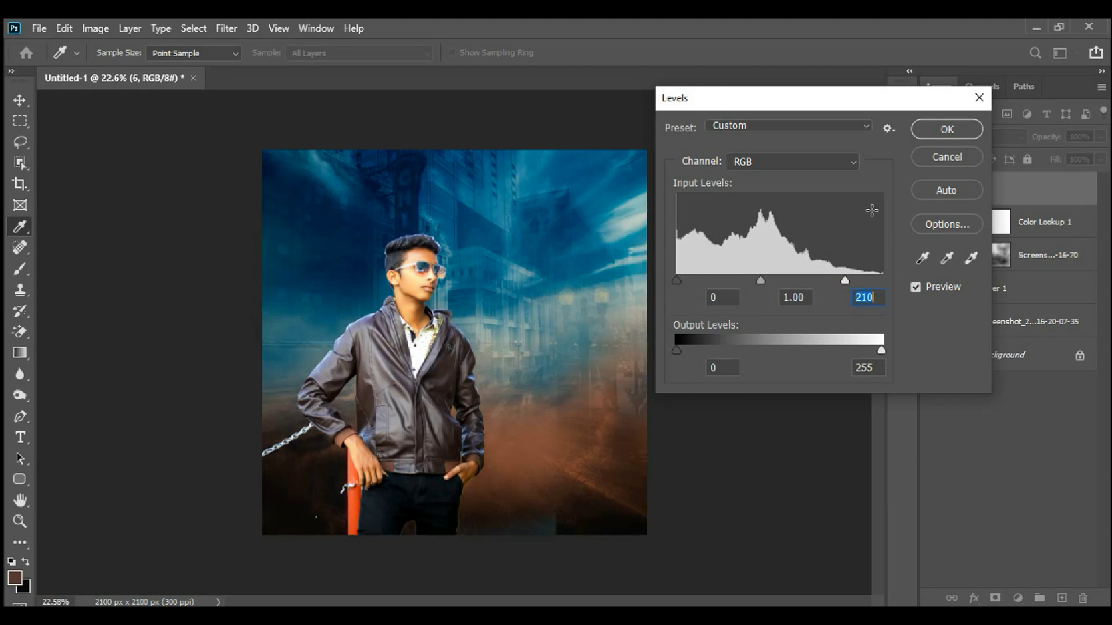
pyautogui.click(946, 129)
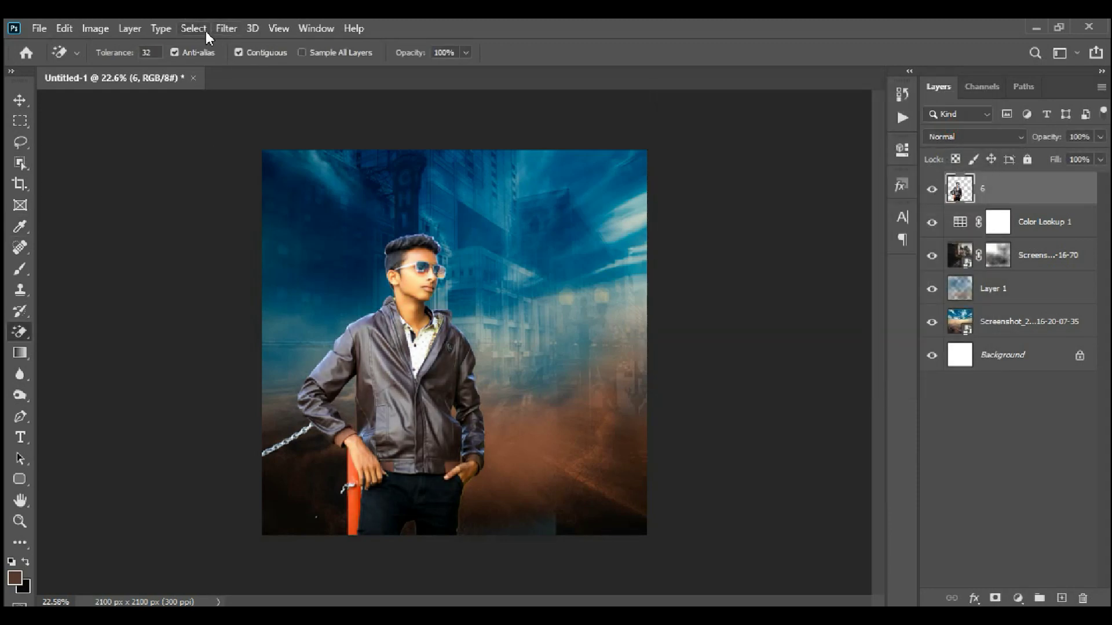
pyautogui.click(225, 29)
pyautogui.click(310, 123)
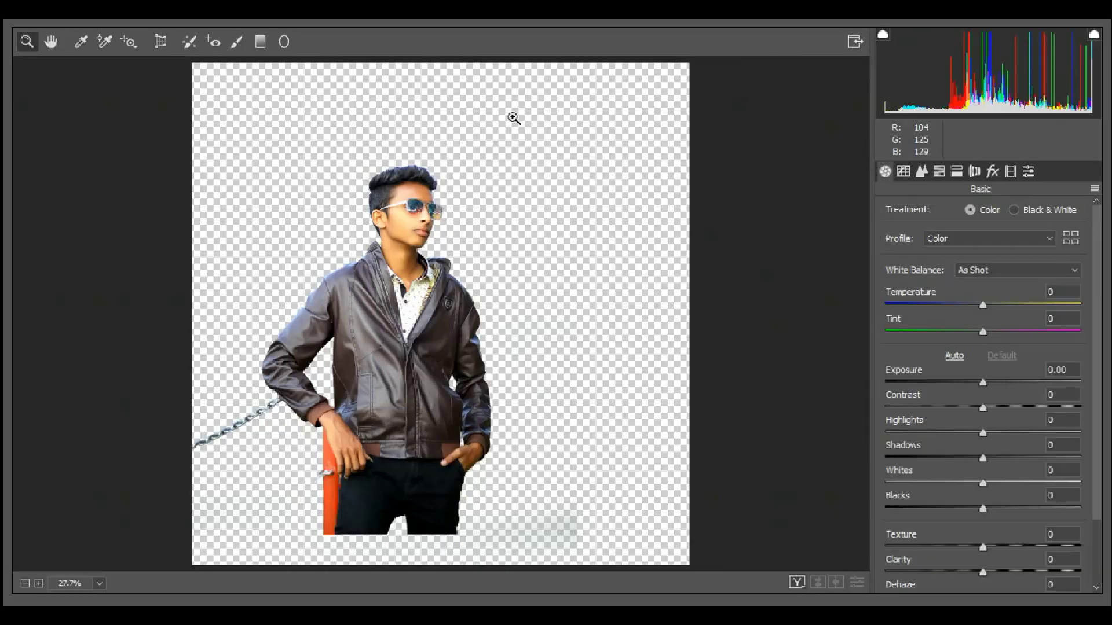
# Step: Set Temperature to -11 and HSL saturation of Yellows -51 and Greens -55
pyautogui.click(481, 195)
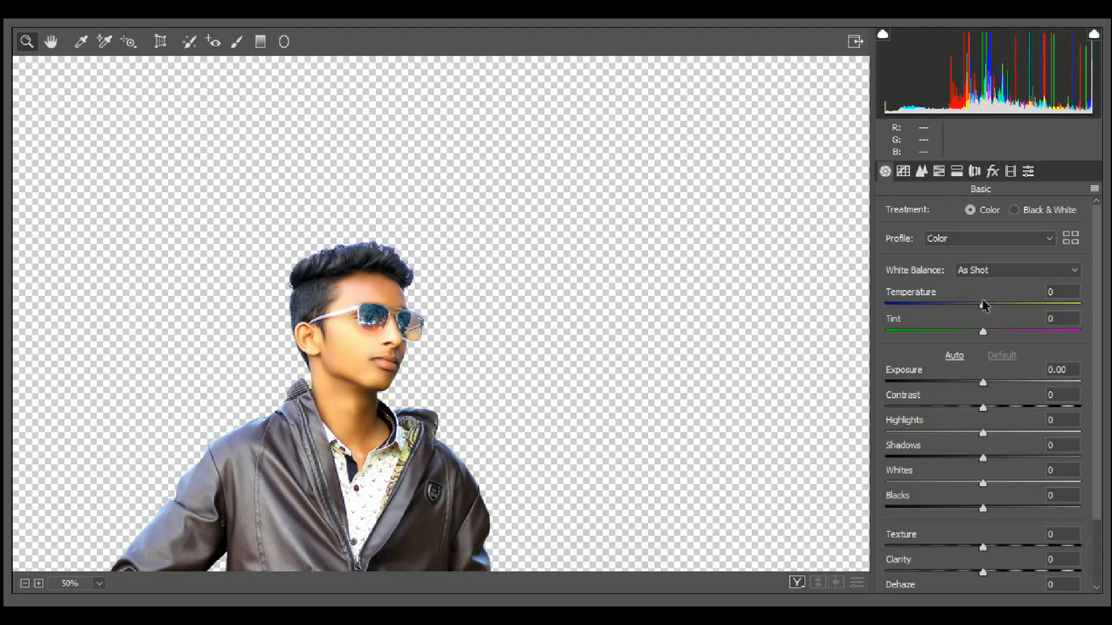
pyautogui.moveTo(974, 307); pyautogui.dragTo(972, 305)
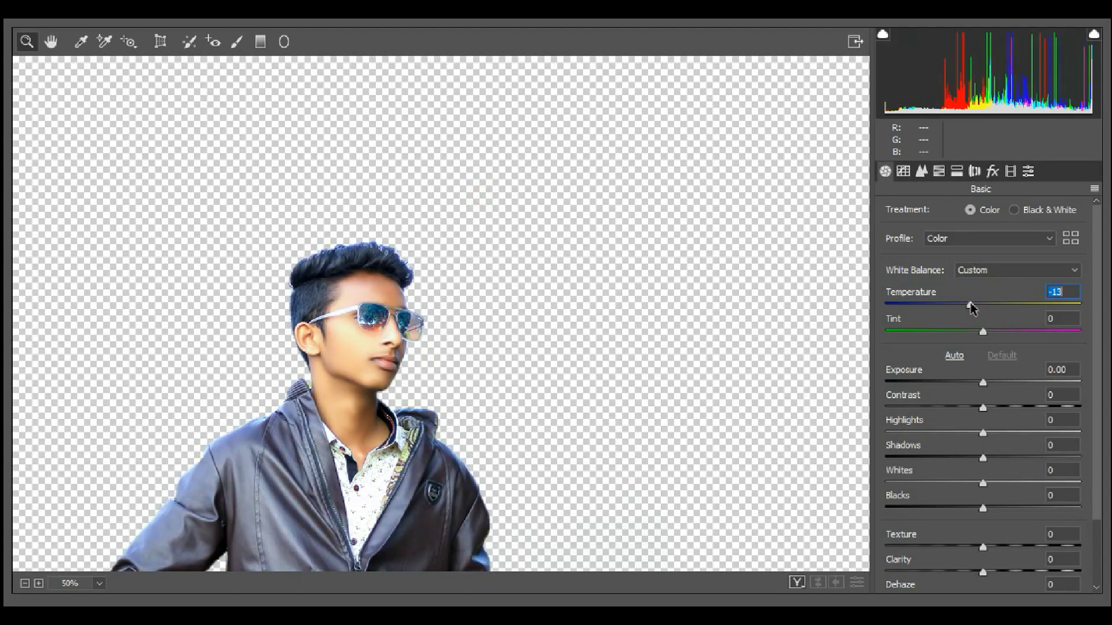
pyautogui.click(938, 170)
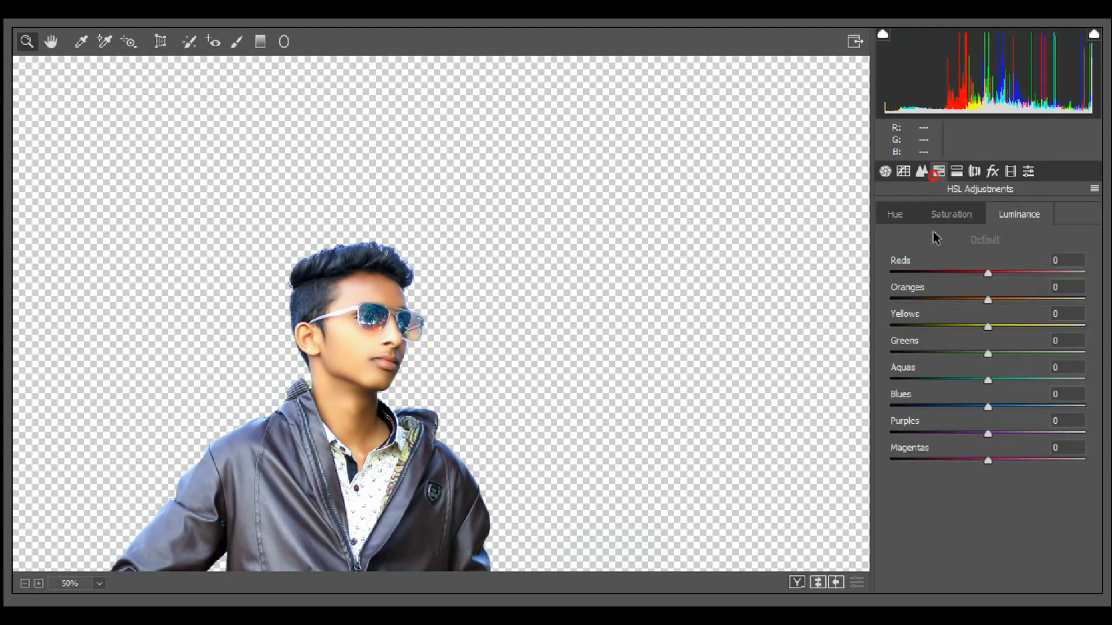
pyautogui.click(946, 213)
pyautogui.moveTo(950, 320); pyautogui.dragTo(934, 355)
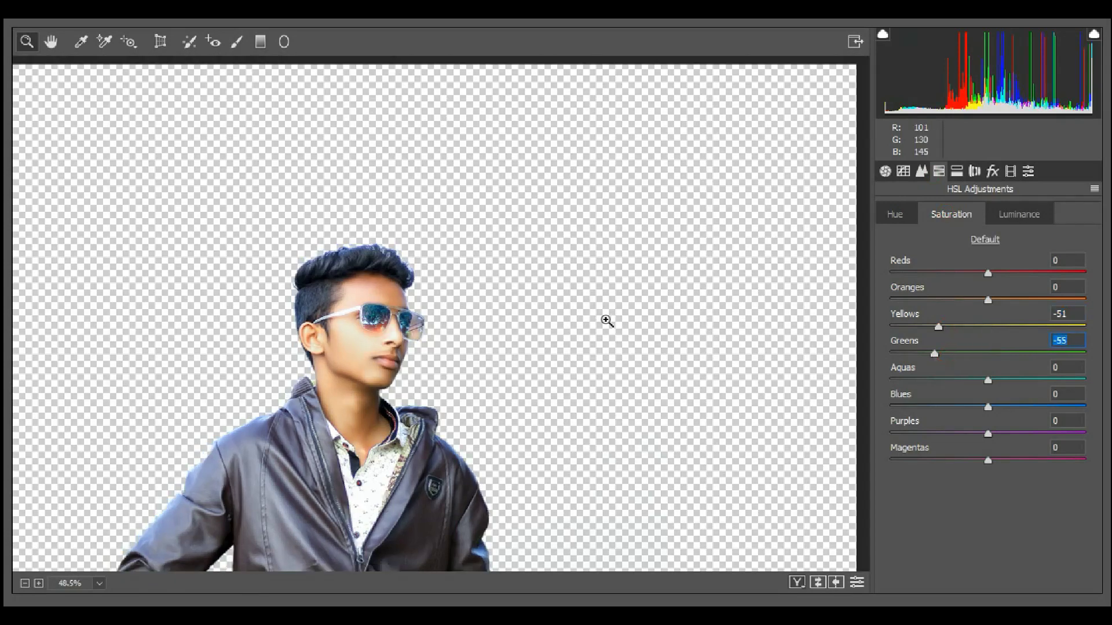
pyautogui.keyDown('alt'); pyautogui.click(608, 318); pyautogui.keyUp('alt')
# Step: Raise Clarity to +100 and zoom the preview on the man
pyautogui.click(885, 171)
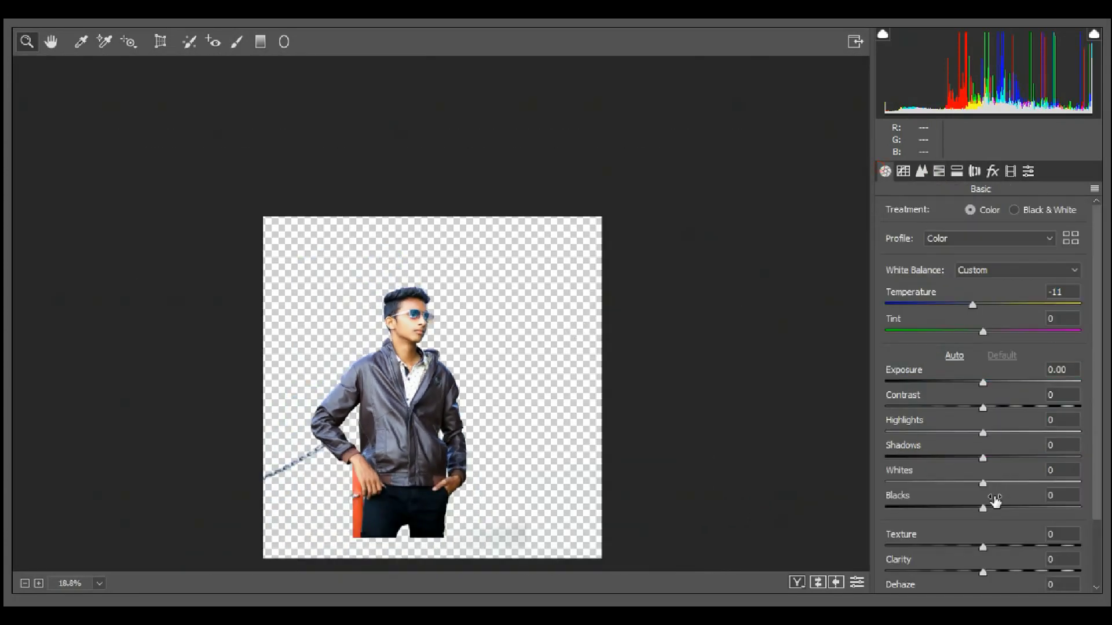
pyautogui.scroll(-2, 1020, 515)
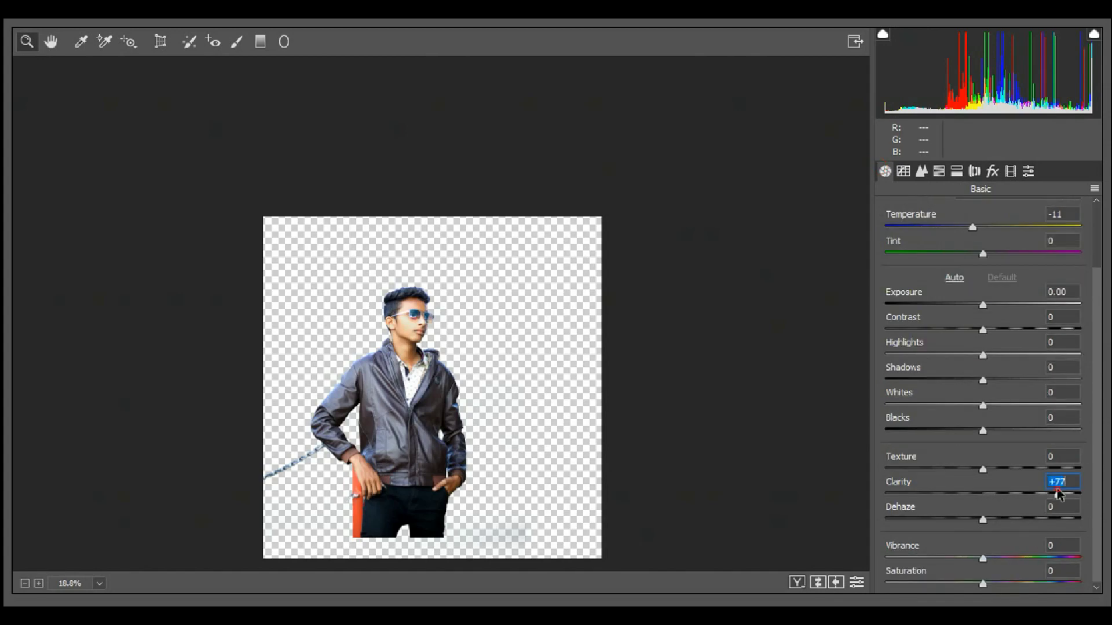
pyautogui.moveTo(1058, 492); pyautogui.dragTo(1109, 500)
pyautogui.click(348, 378)
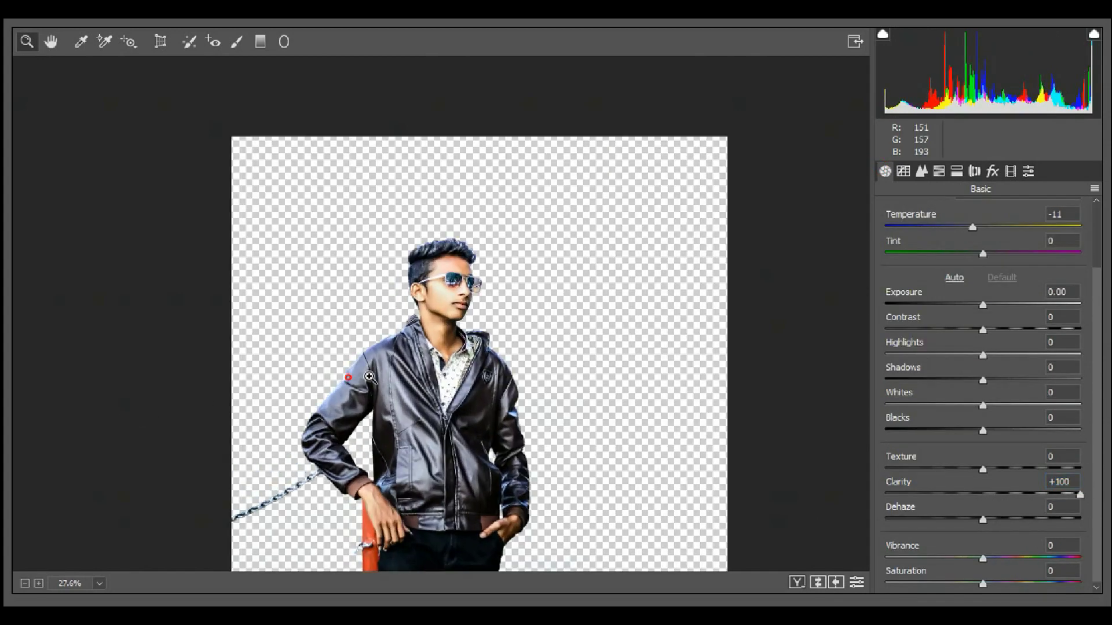
pyautogui.click(518, 299)
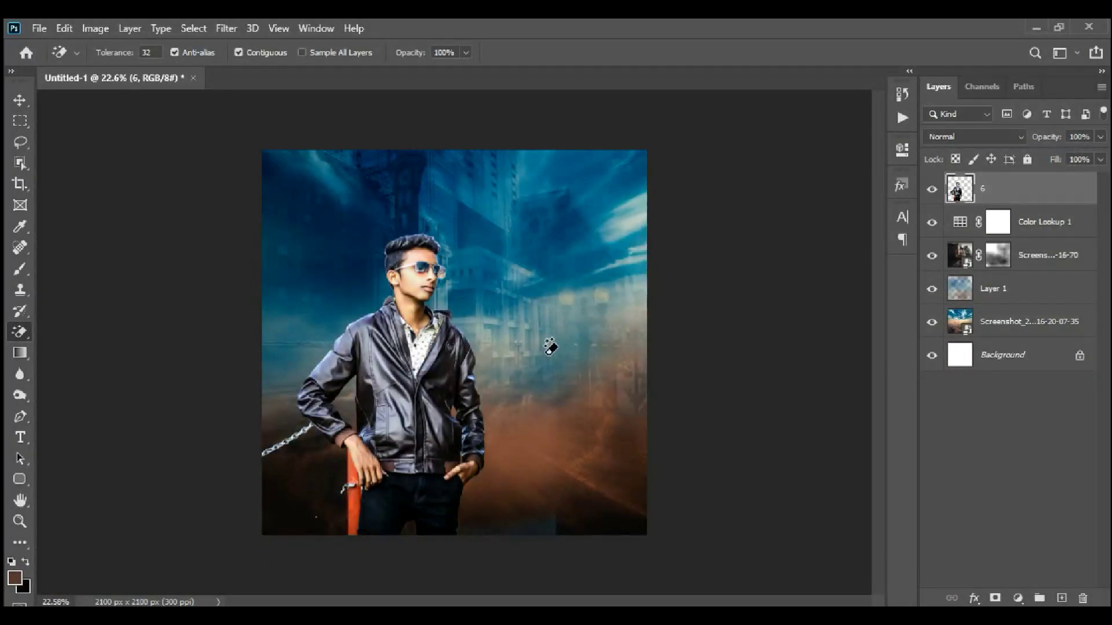
# Step: Brighten the man's layer with a Levels midtone input of about 1.14
pyautogui.scroll(2, 515, 338)
pyautogui.scroll(-3, 509, 266)
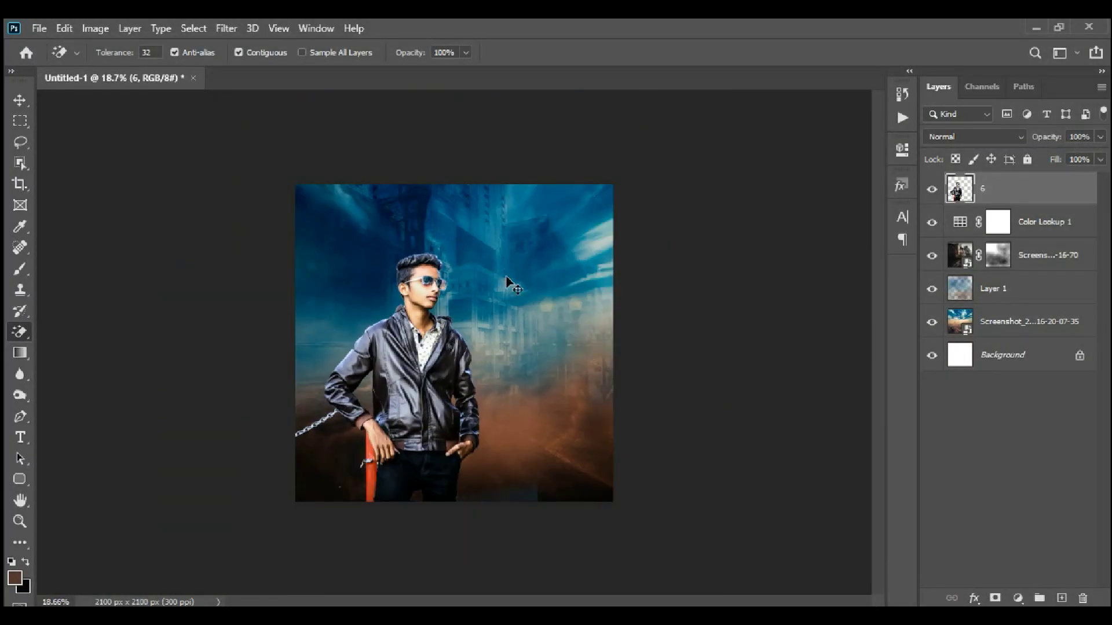
pyautogui.hotkey('ctrl', 'l')
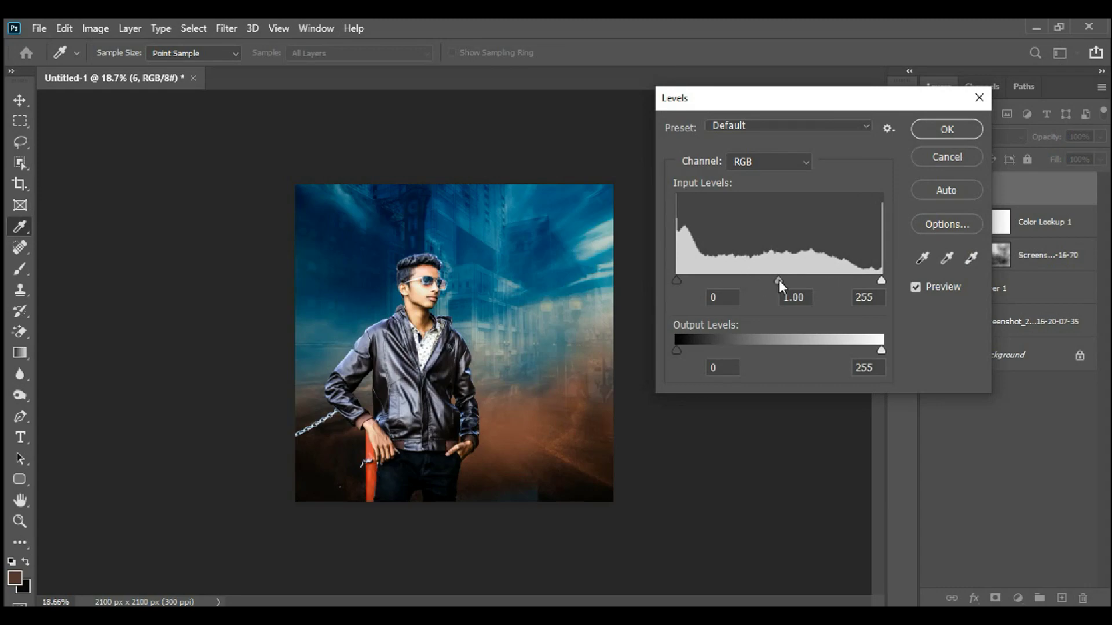
pyautogui.moveTo(780, 280); pyautogui.dragTo(771, 281)
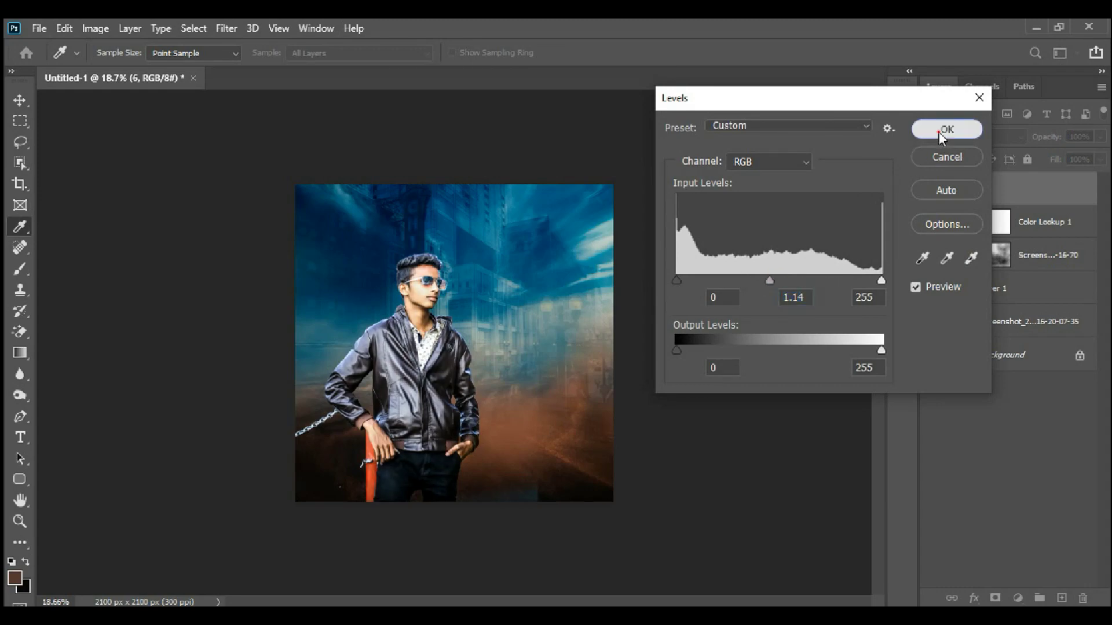
pyautogui.click(947, 129)
pyautogui.press('e')
pyautogui.scroll(5, 400, 223)
pyautogui.scroll(5, 399, 223)
# Step: Choose the Burn tool with Midtones range at 50% exposure
pyautogui.scroll(3, 399, 223)
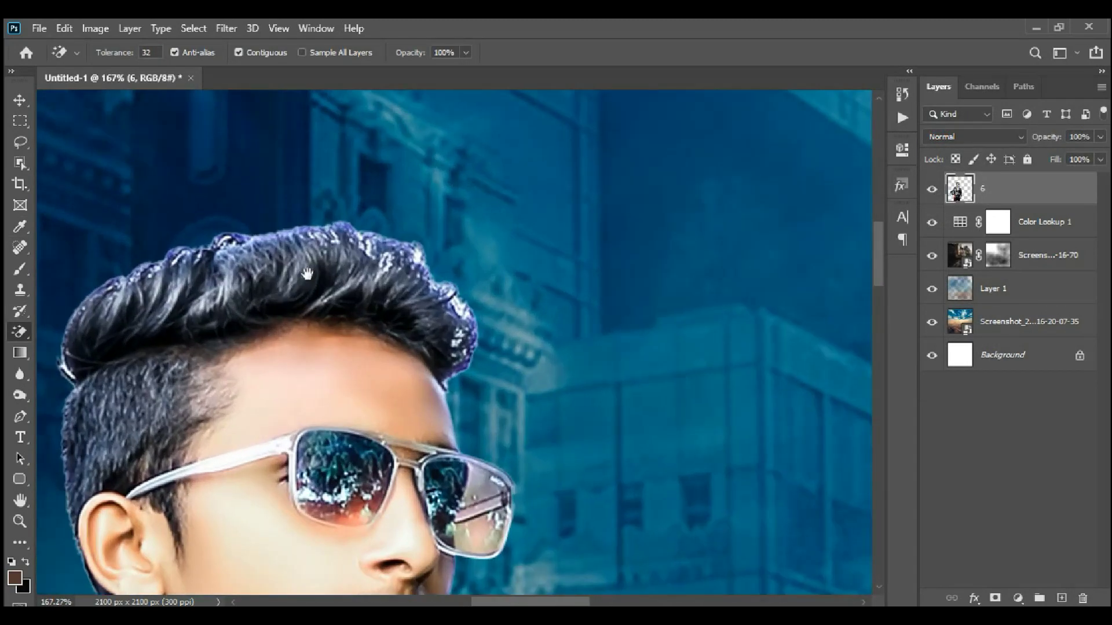
pyautogui.scroll(3, 81, 356)
pyautogui.click(19, 396)
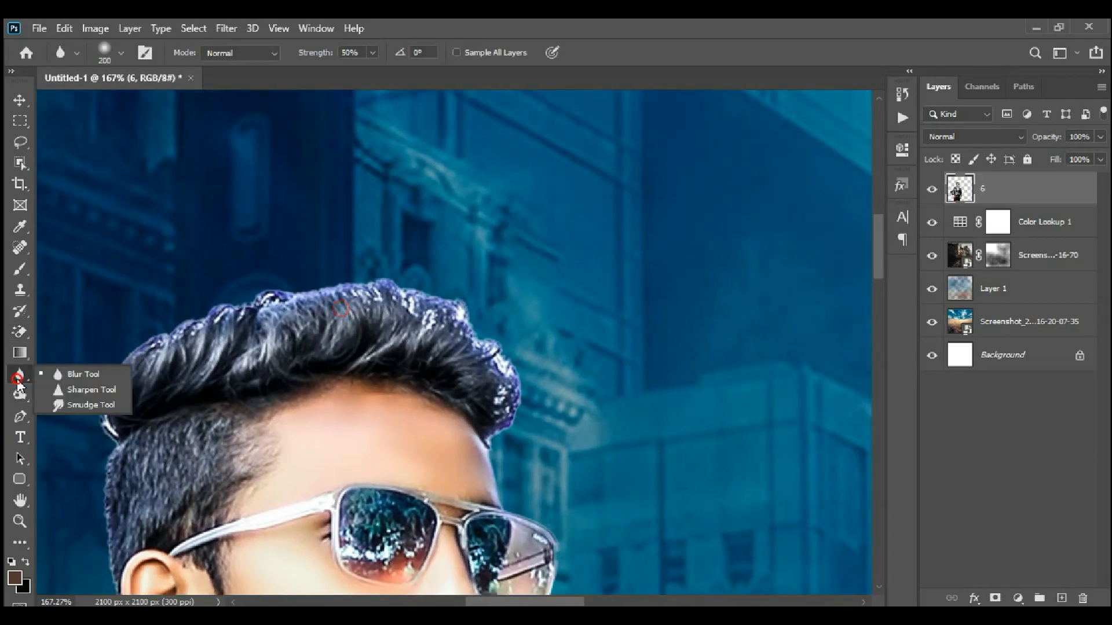
pyautogui.click(20, 396)
pyautogui.click(81, 412)
pyautogui.scroll(1, 232, 394)
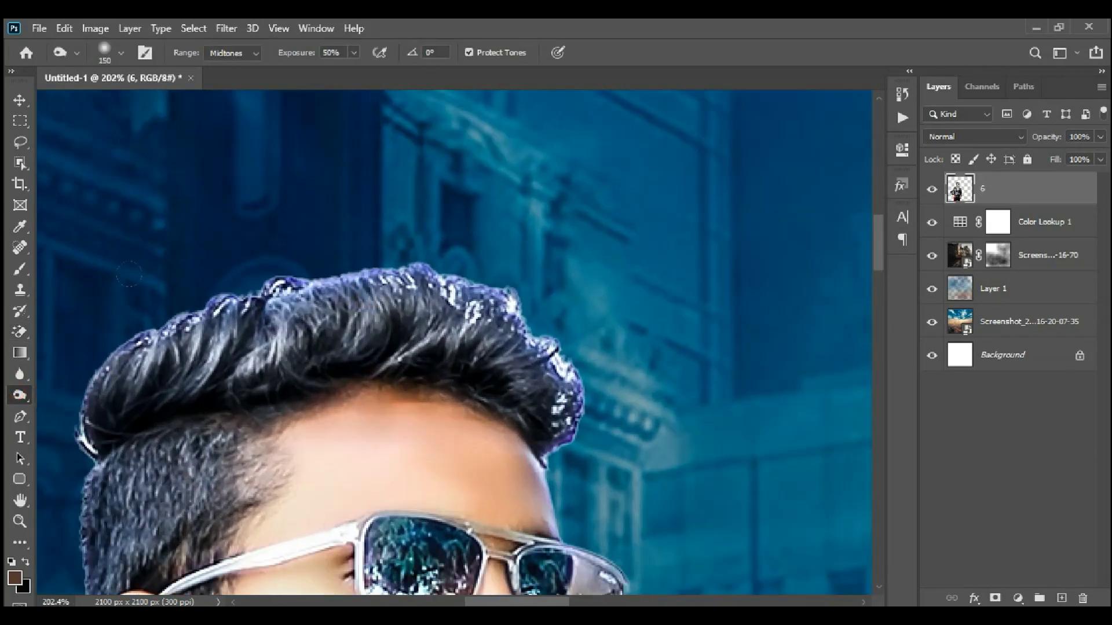
# Step: Shrink the brush to 90 and burn down the highlights along the top of the hair
pyautogui.moveTo(219, 417); pyautogui.dragTo(253, 372)
pyautogui.press('[')
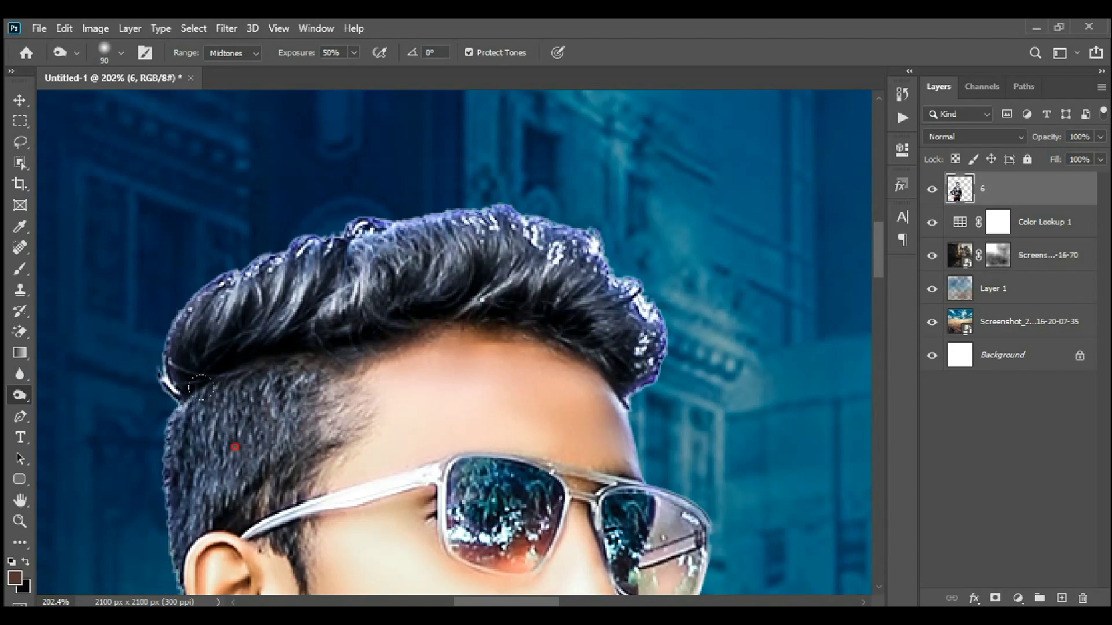
pyautogui.moveTo(195, 347)
pyautogui.mouseDown()
pyautogui.moveTo(529, 201)
pyautogui.moveTo(624, 307)
pyautogui.mouseUp()
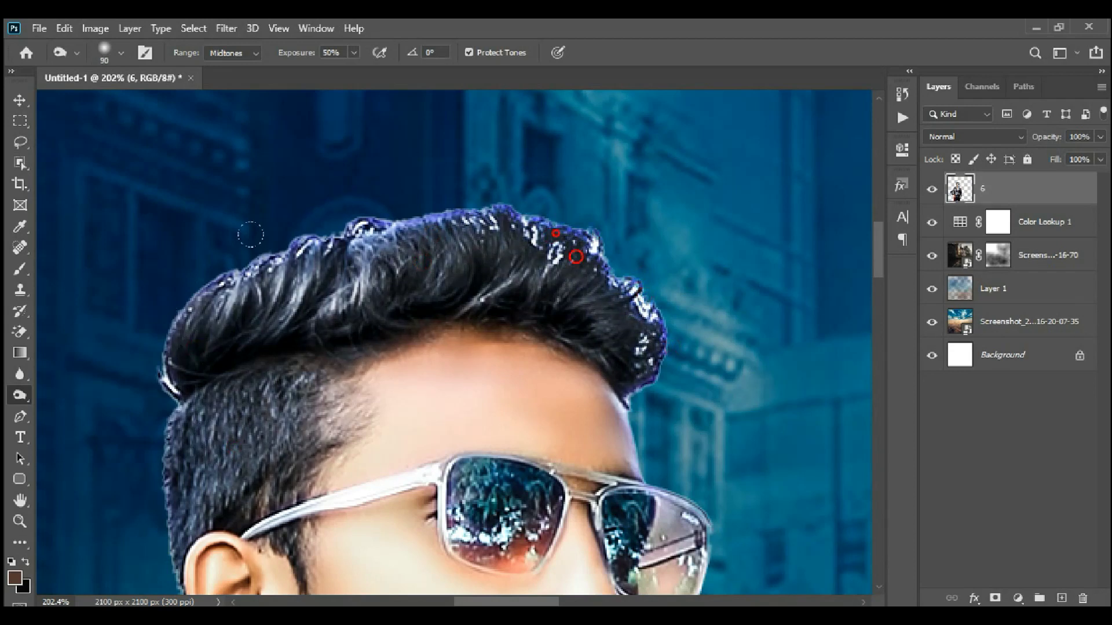
pyautogui.scroll(-4, 314, 321)
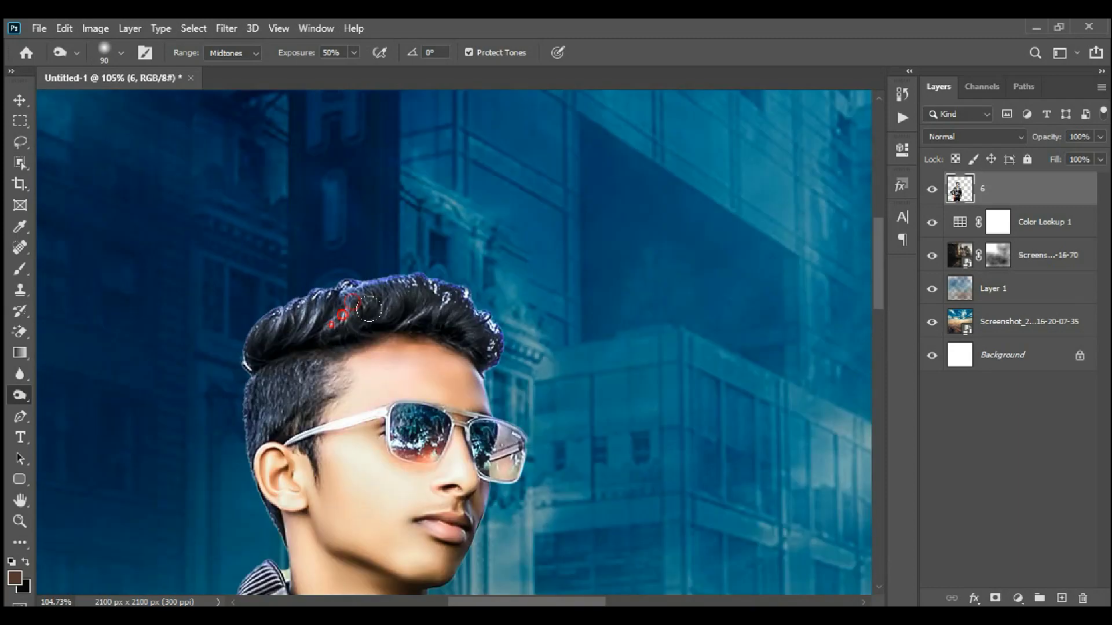
pyautogui.scroll(-4, 369, 310)
pyautogui.scroll(-3, 369, 309)
pyautogui.scroll(-2, 43, 111)
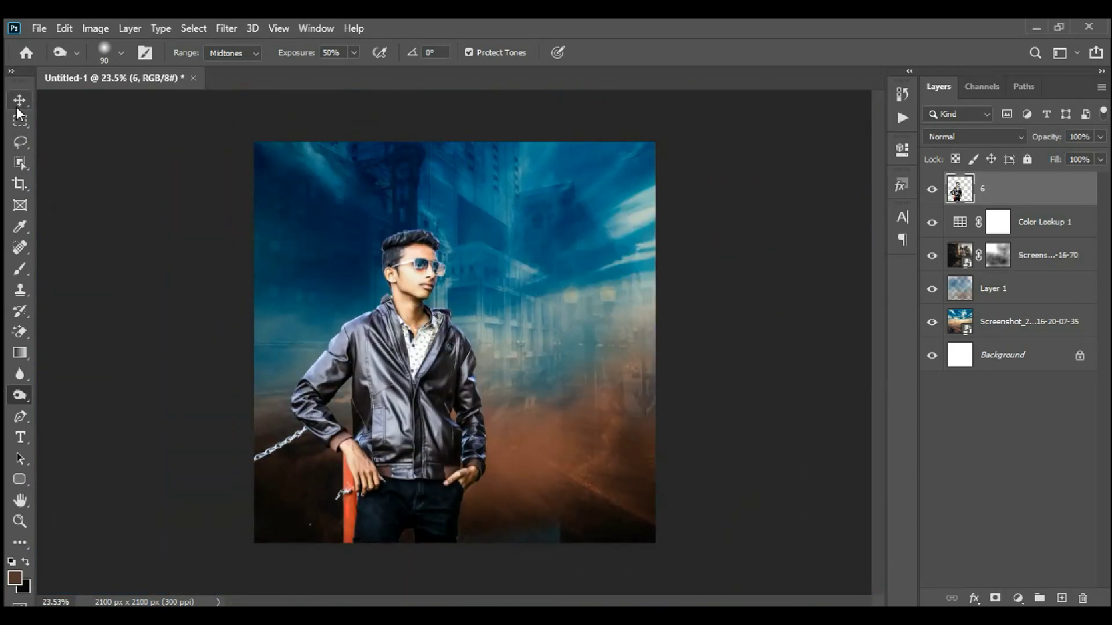
# Step: Pan the canvas to bring the jacket and lower image into view
pyautogui.click(19, 102)
pyautogui.scroll(2, 562, 360)
pyautogui.moveTo(583, 498); pyautogui.dragTo(604, 376)
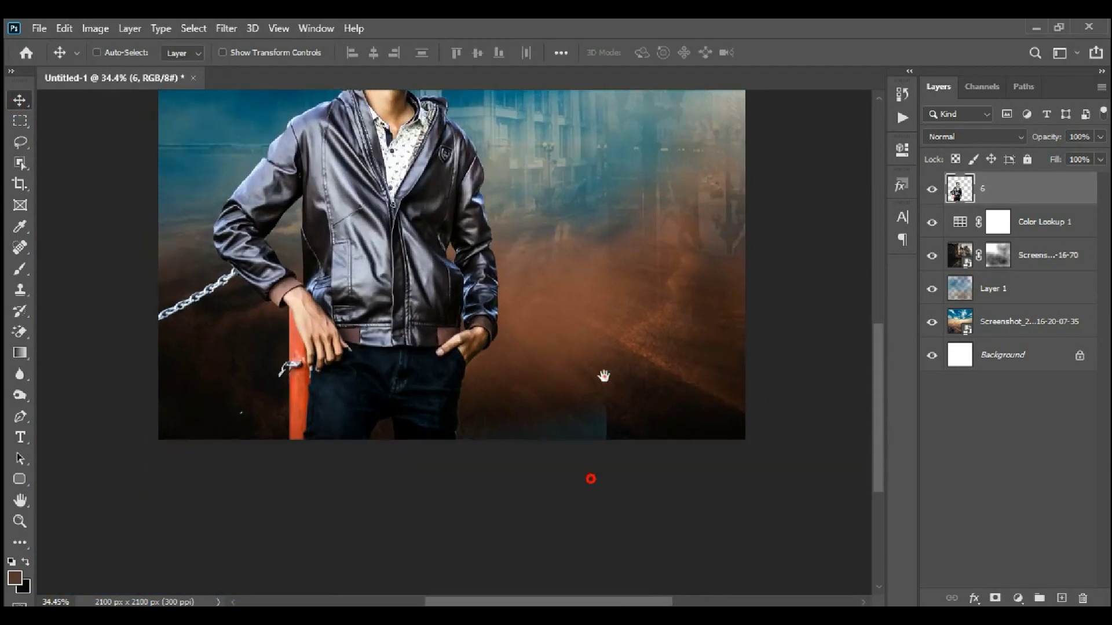
pyautogui.scroll(2, 628, 390)
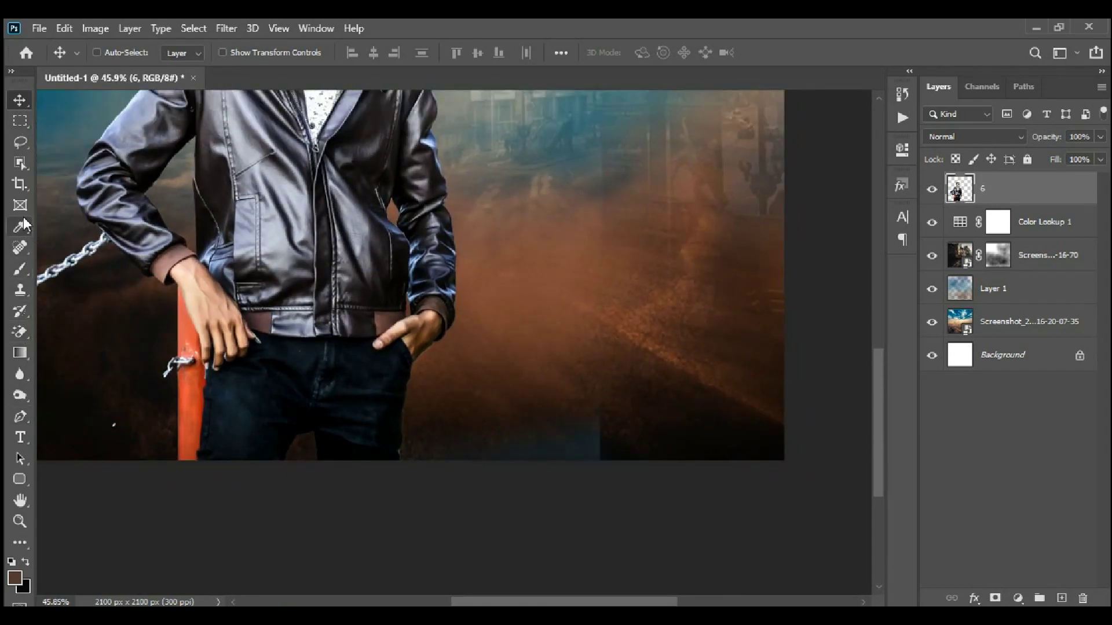
# Step: Draw a closed Pen path beside the right edge of the jeans and load it as a selection
pyautogui.click(22, 419)
pyautogui.scroll(2, 422, 454)
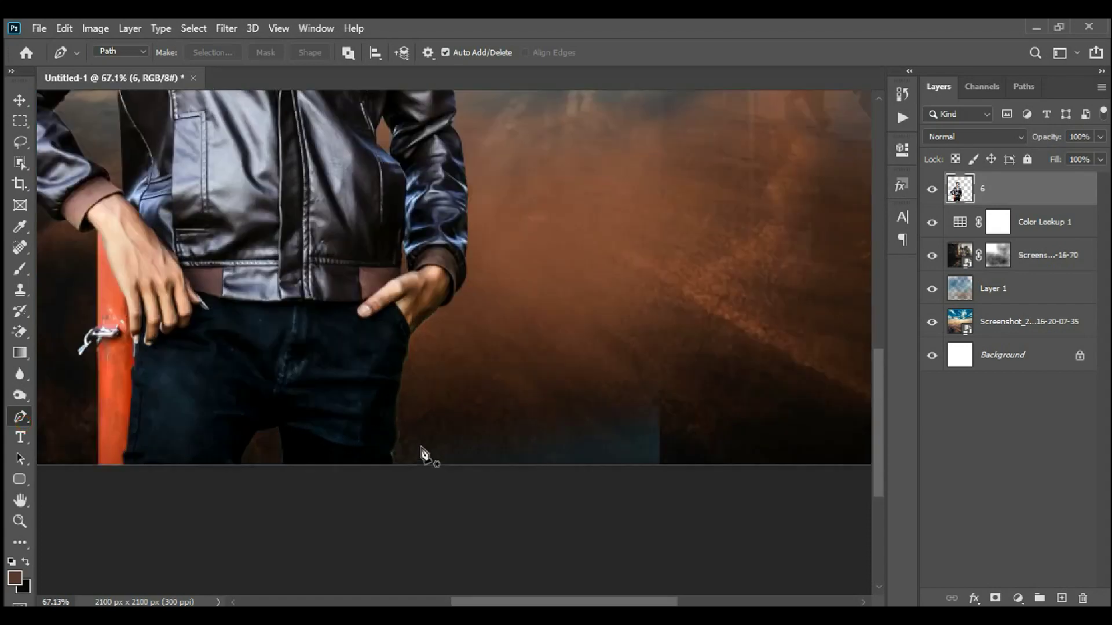
pyautogui.scroll(2, 382, 423)
pyautogui.click(378, 399)
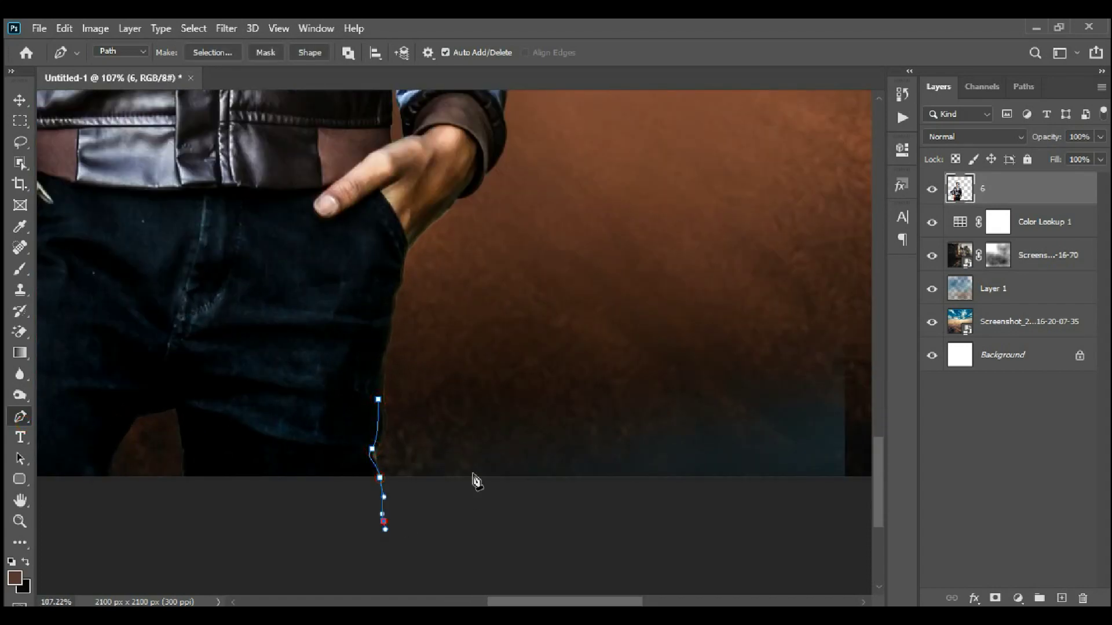
pyautogui.scroll(-2, 475, 481)
pyautogui.moveTo(570, 546); pyautogui.dragTo(631, 543)
pyautogui.click(810, 503)
pyautogui.click(806, 382)
pyautogui.click(742, 284)
pyautogui.moveTo(472, 392); pyautogui.dragTo(470, 399)
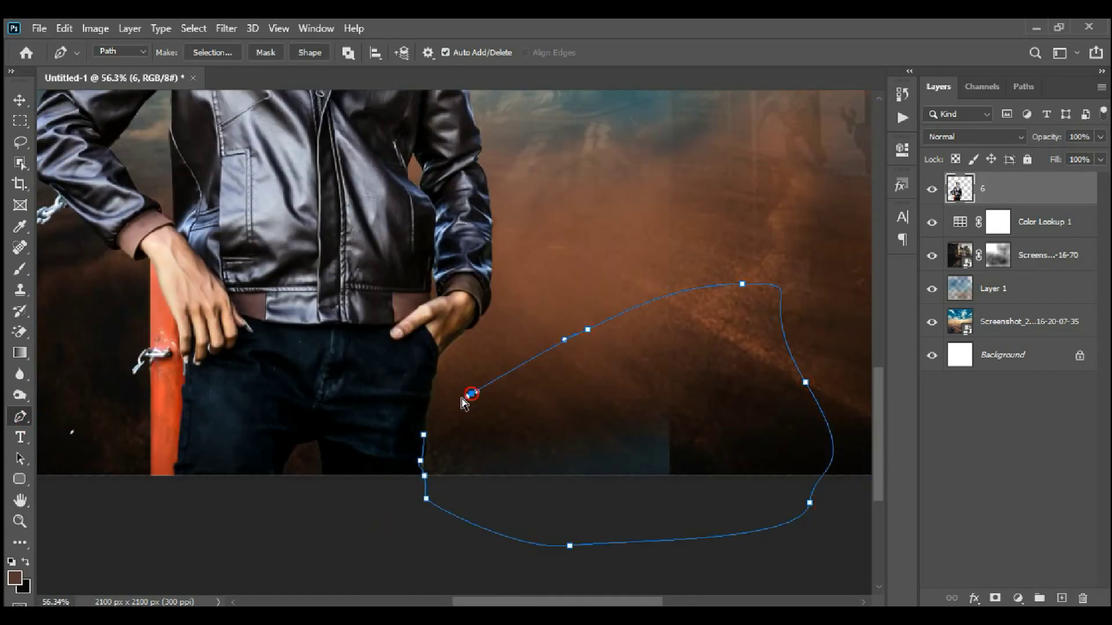
pyautogui.hotkey('ctrl', 'Return')
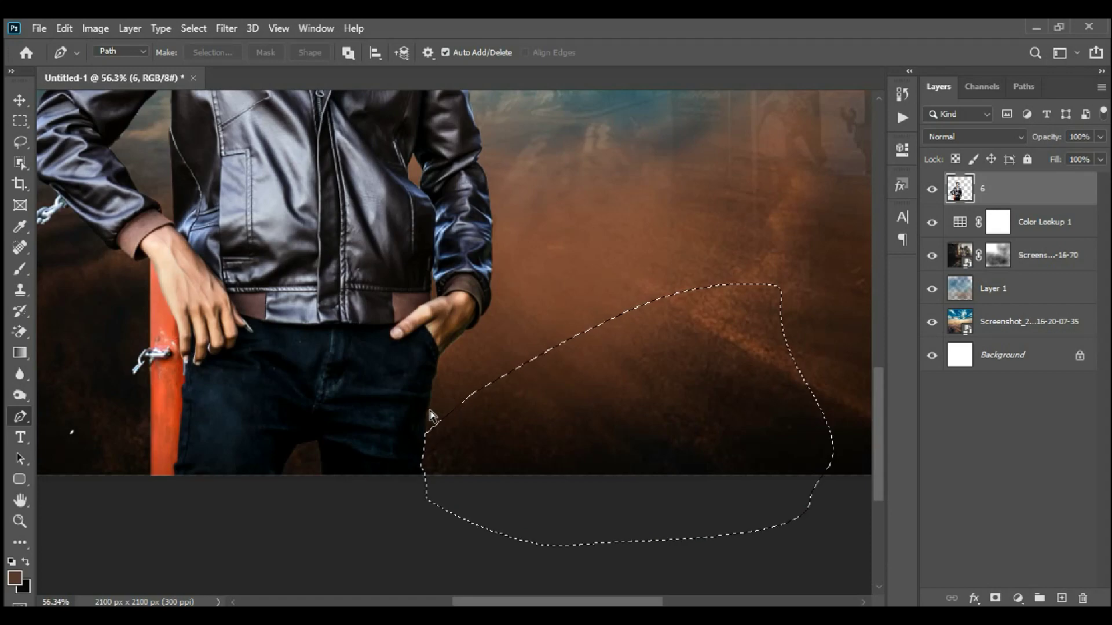
# Step: Add a new empty layer above the man and marquee-select the entire canvas
pyautogui.scroll(-1, 432, 416)
pyautogui.scroll(-2, 406, 380)
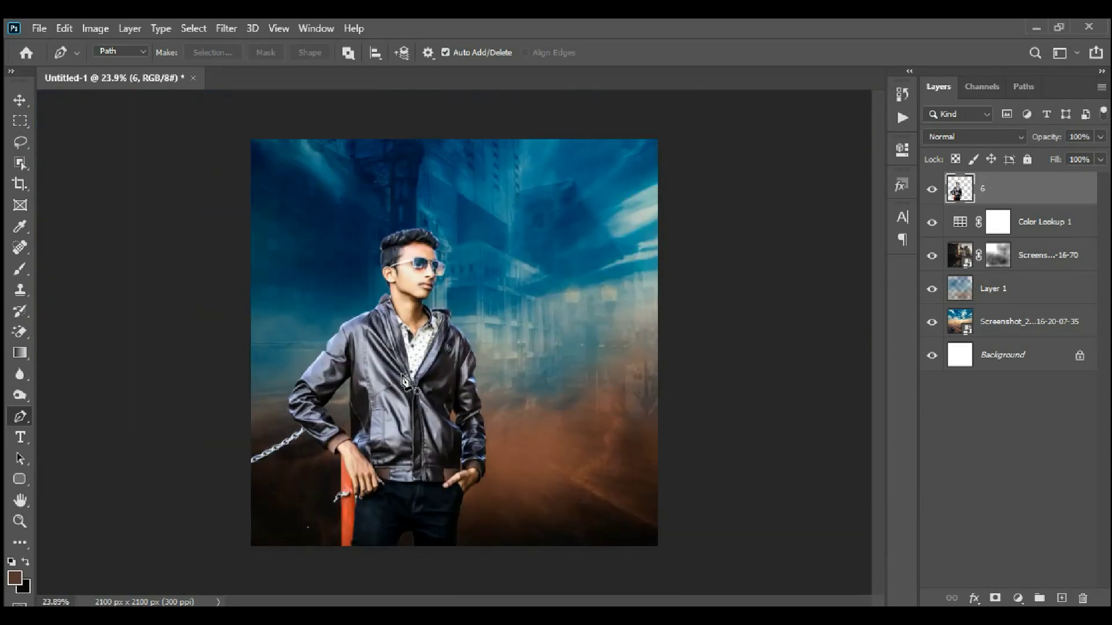
pyautogui.click(19, 100)
pyautogui.scroll(2, 579, 220)
pyautogui.scroll(-1, 679, 189)
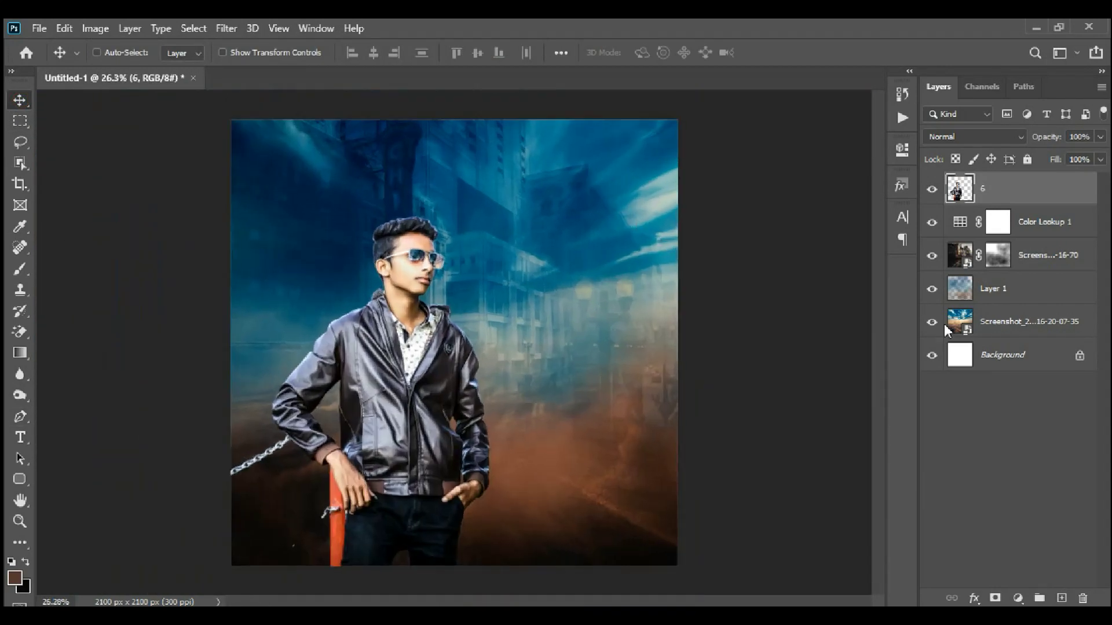
pyautogui.click(1062, 599)
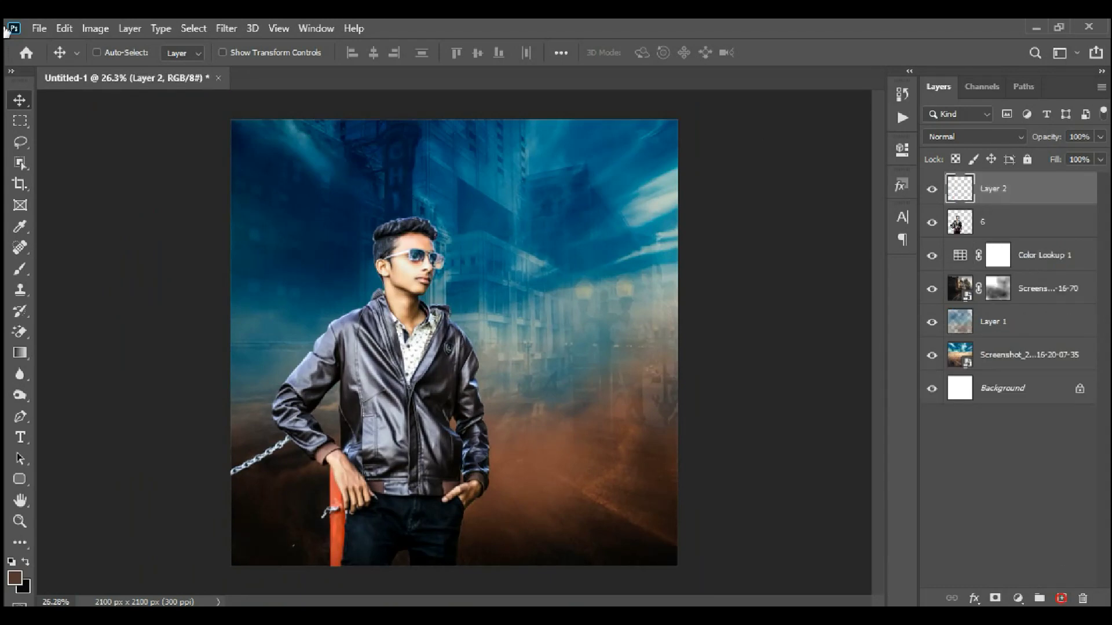
pyautogui.click(22, 120)
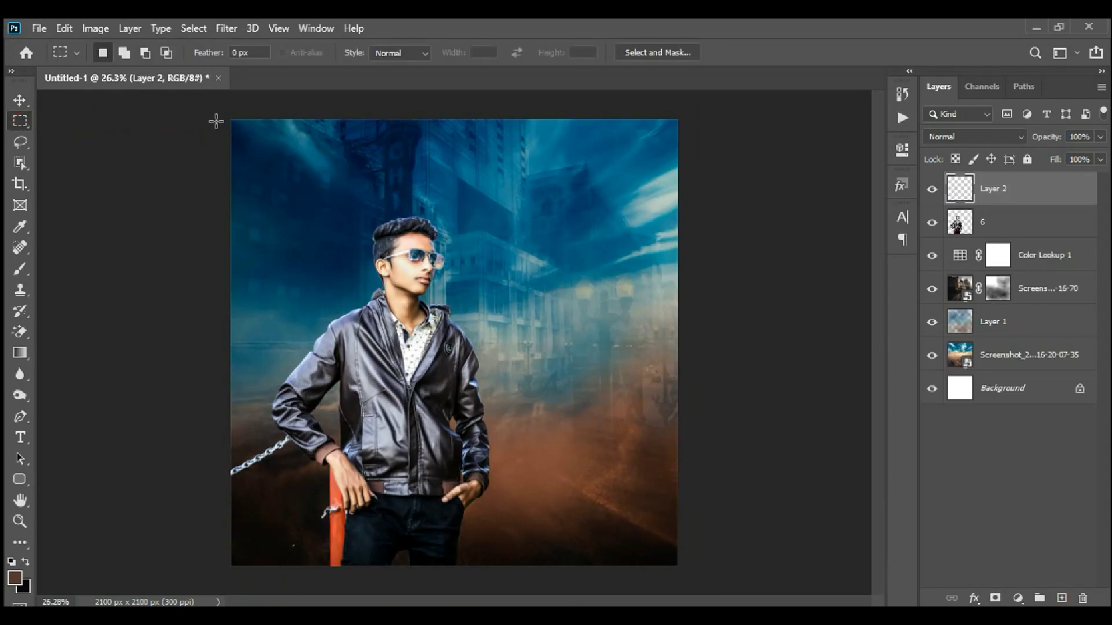
pyautogui.moveTo(216, 121); pyautogui.dragTo(689, 573)
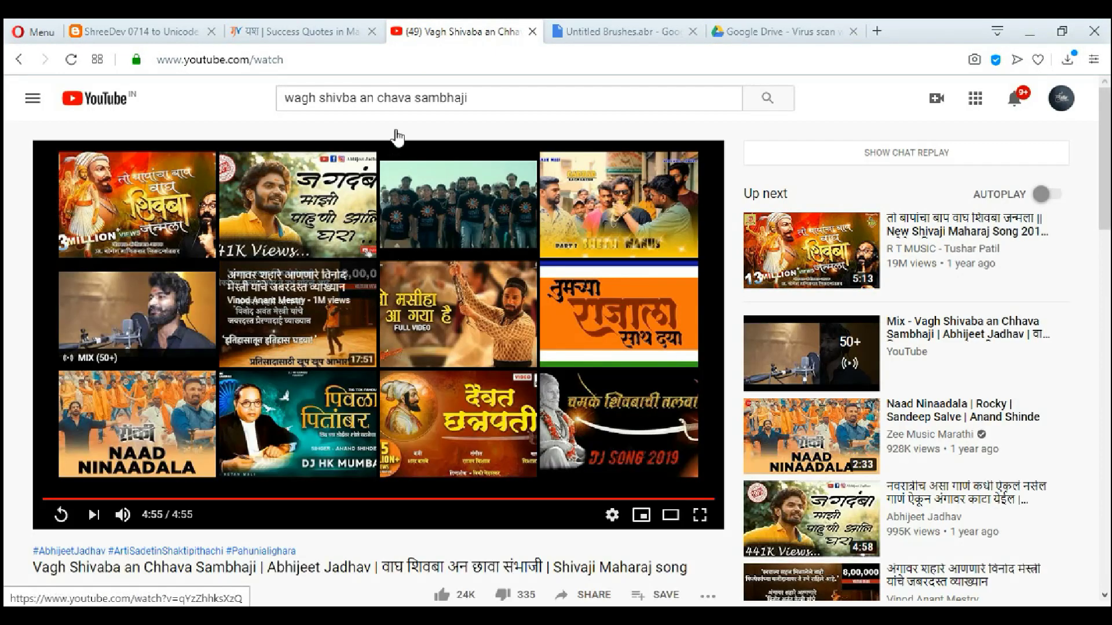
pyautogui.click(60, 514)
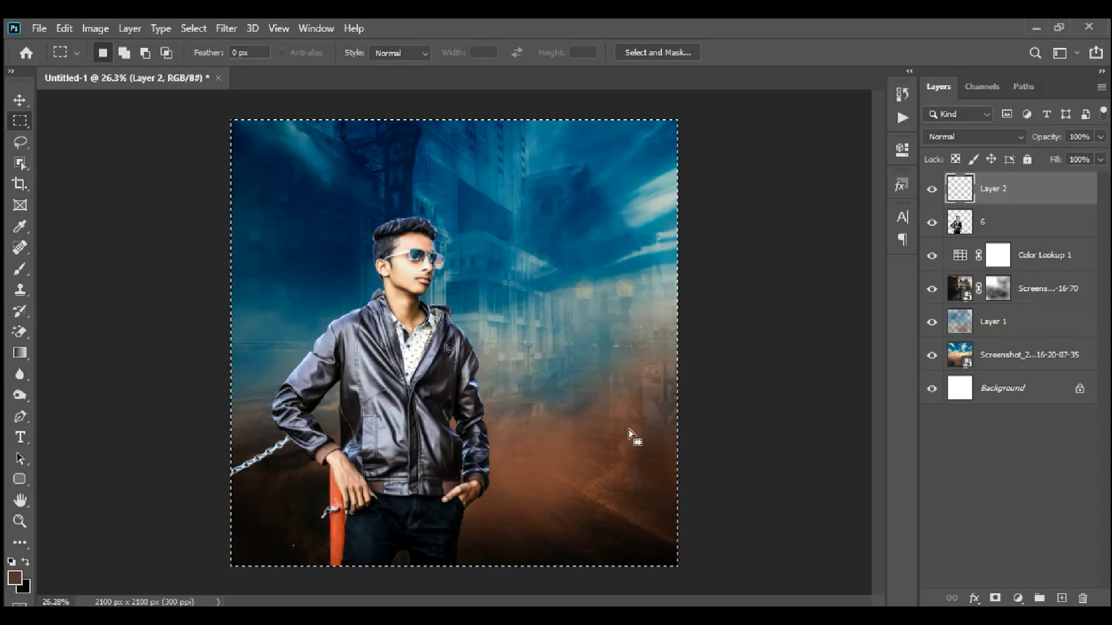
# Step: Stroke the canvas selection with a white (ffffff) outline and deselect
pyautogui.rightClick(572, 372)
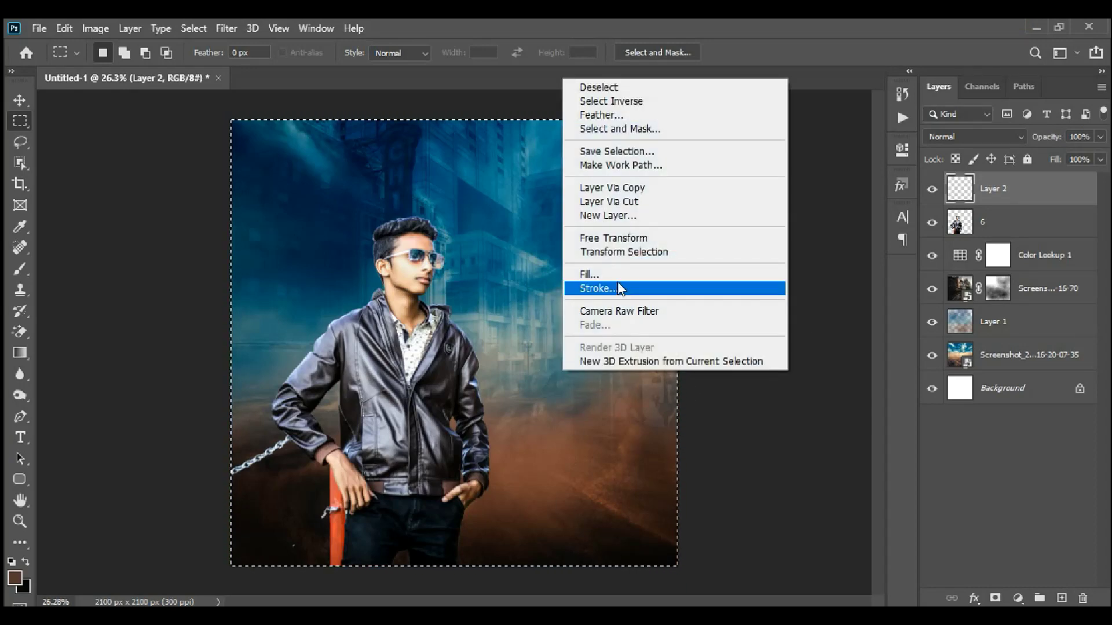
pyautogui.click(597, 288)
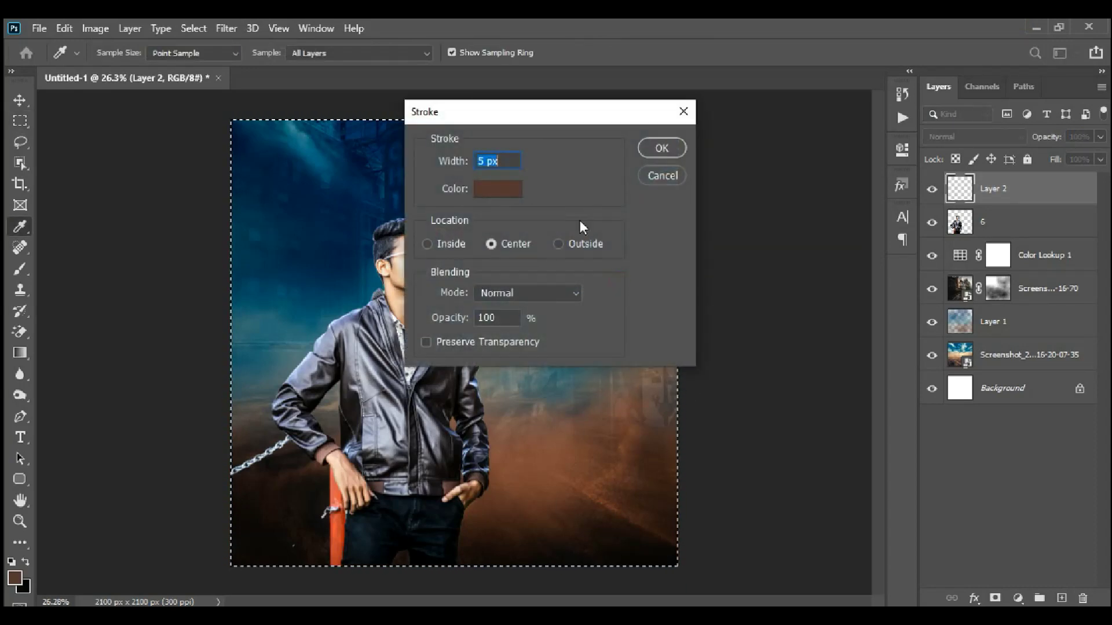
pyautogui.click(516, 188)
pyautogui.write('ffffff')
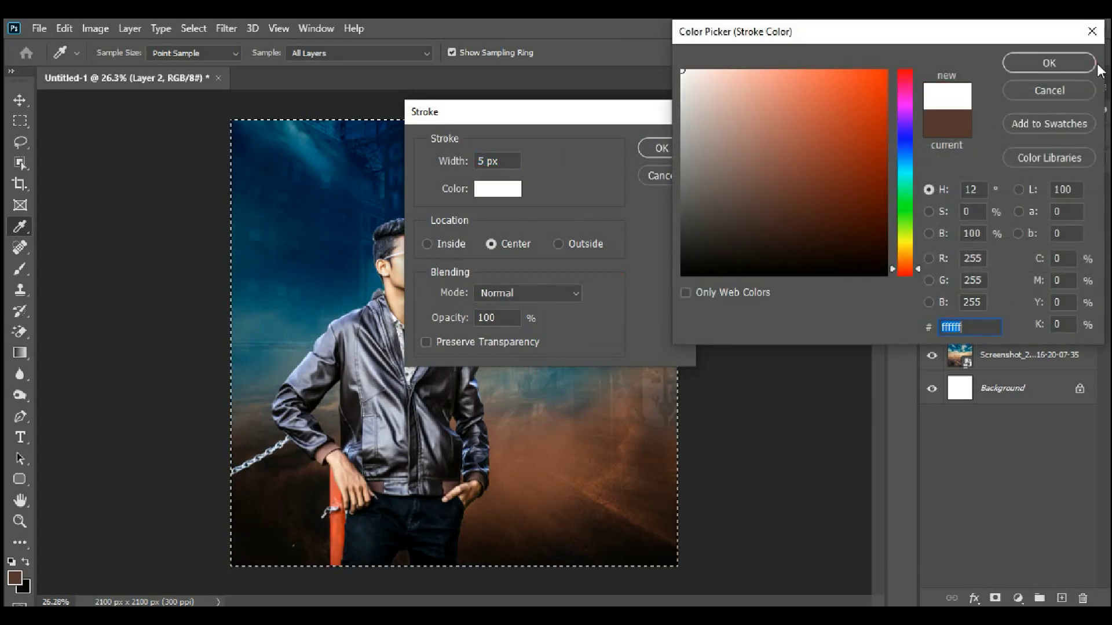
pyautogui.click(1063, 64)
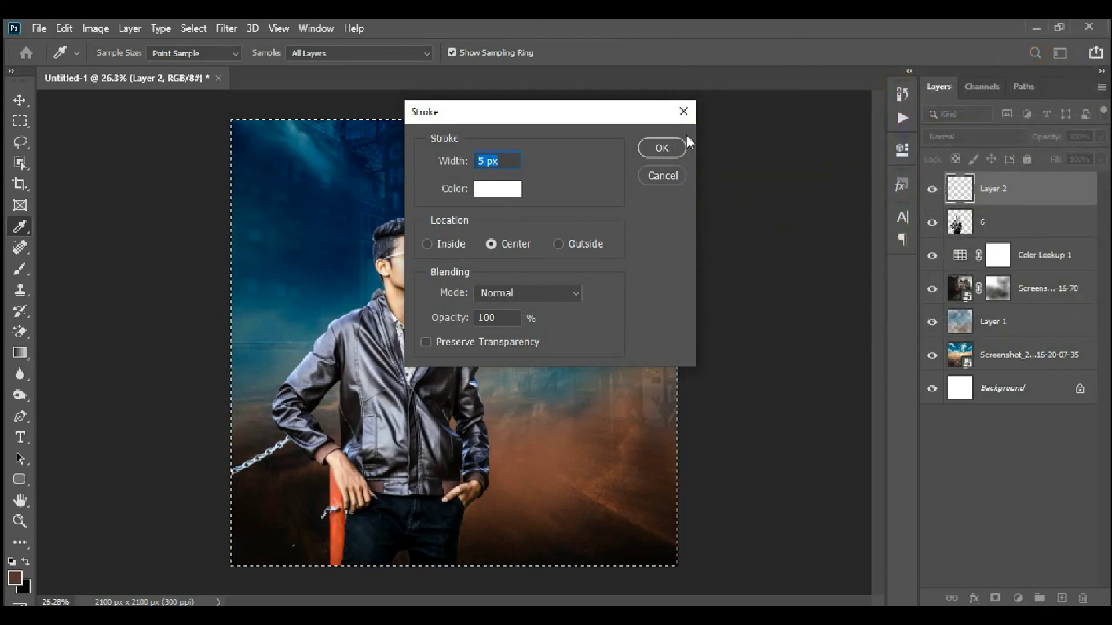
pyautogui.click(670, 147)
pyautogui.press('m')
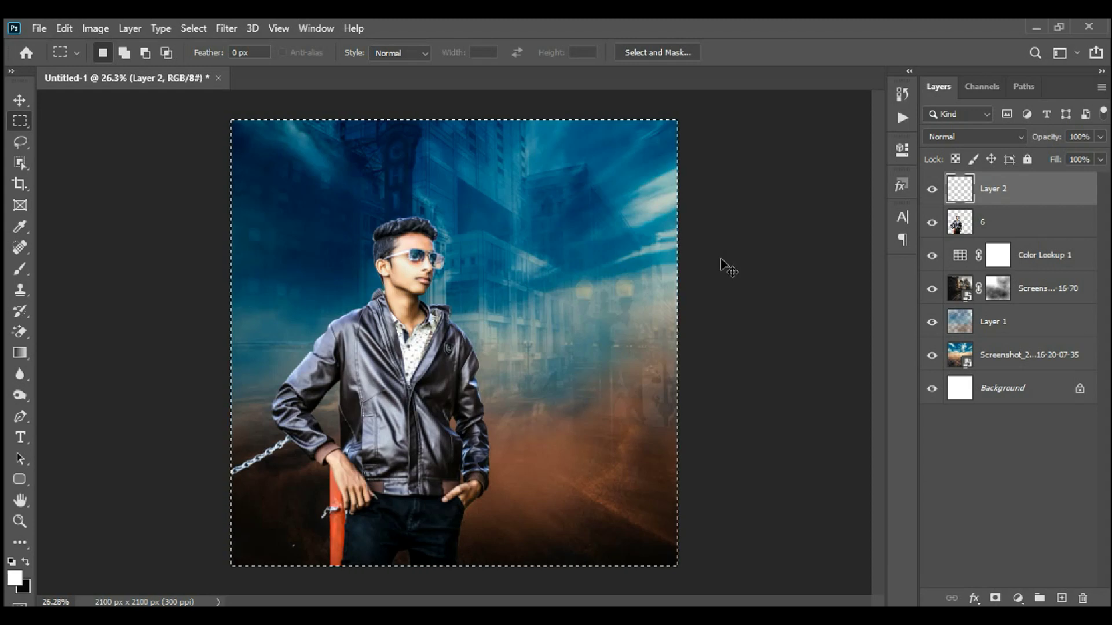
pyautogui.hotkey('ctrl', 'd')
# Step: Shrink the white frame to about 94%, centre it and tilt it slightly
pyautogui.hotkey('ctrl', 't')
pyautogui.moveTo(678, 119); pyautogui.dragTo(648, 149)
pyautogui.press('Return')
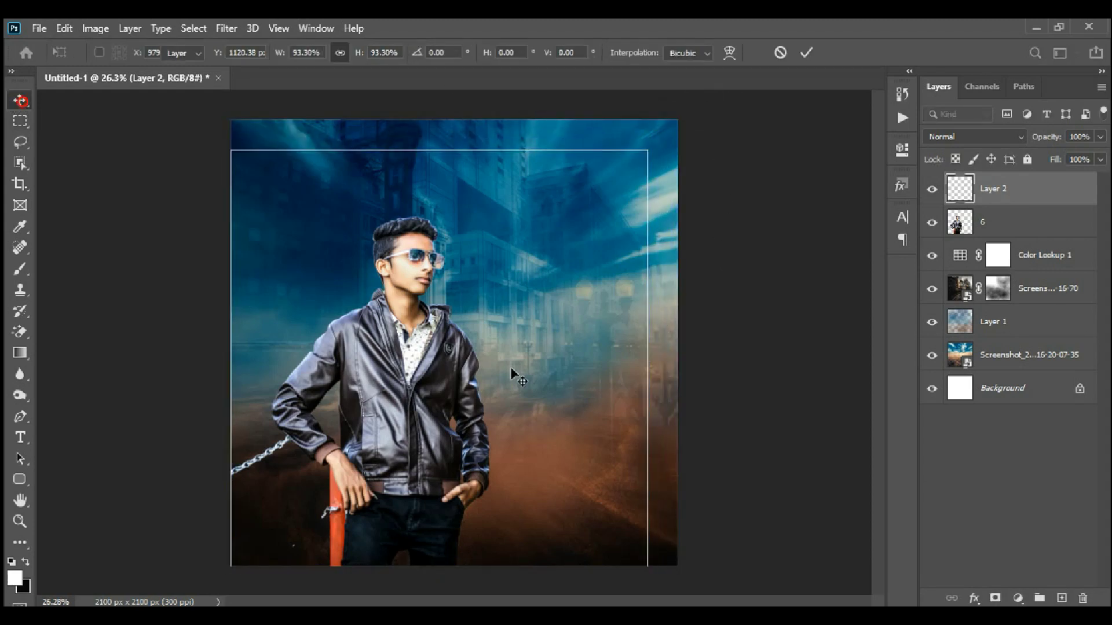
pyautogui.moveTo(512, 373); pyautogui.dragTo(521, 364)
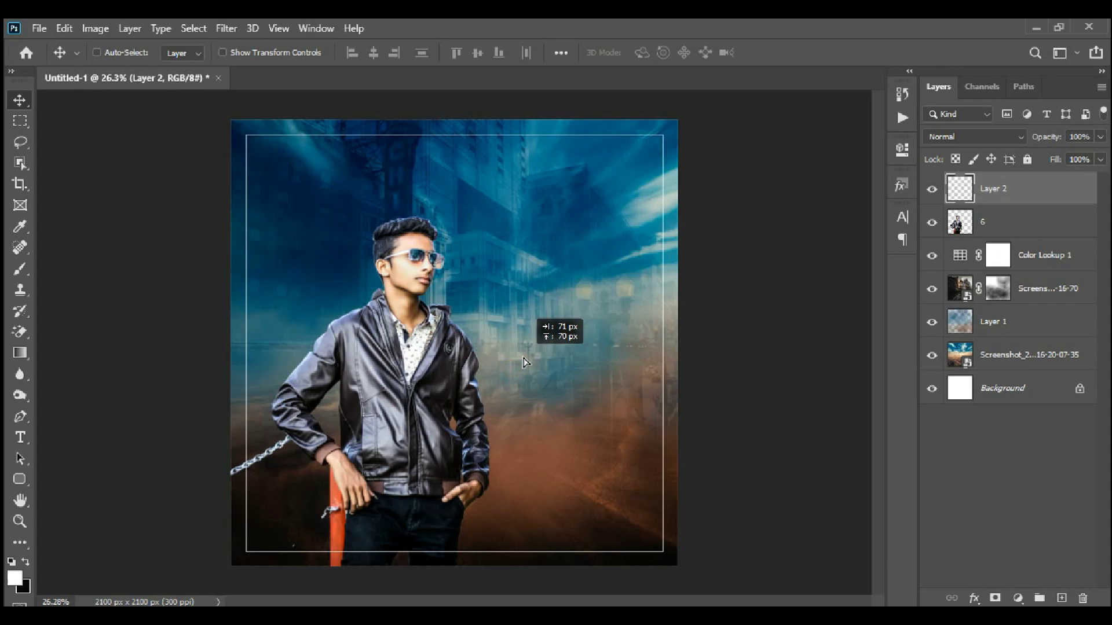
pyautogui.hotkey('ctrl', 't')
pyautogui.moveTo(811, 216); pyautogui.dragTo(807, 182)
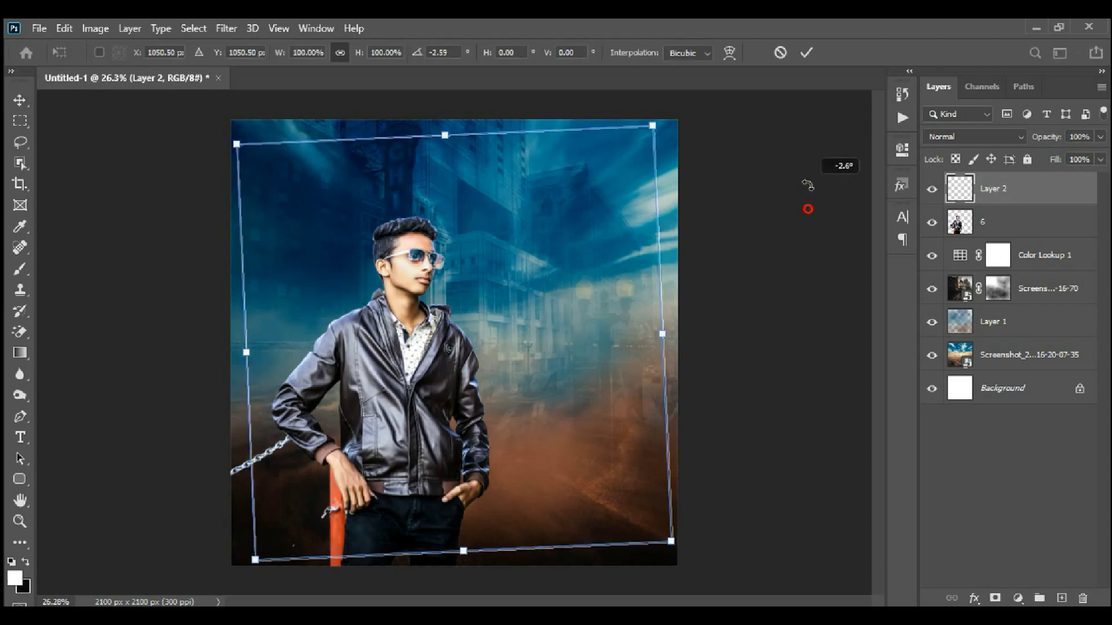
pyautogui.write('45')
pyautogui.press('Return')
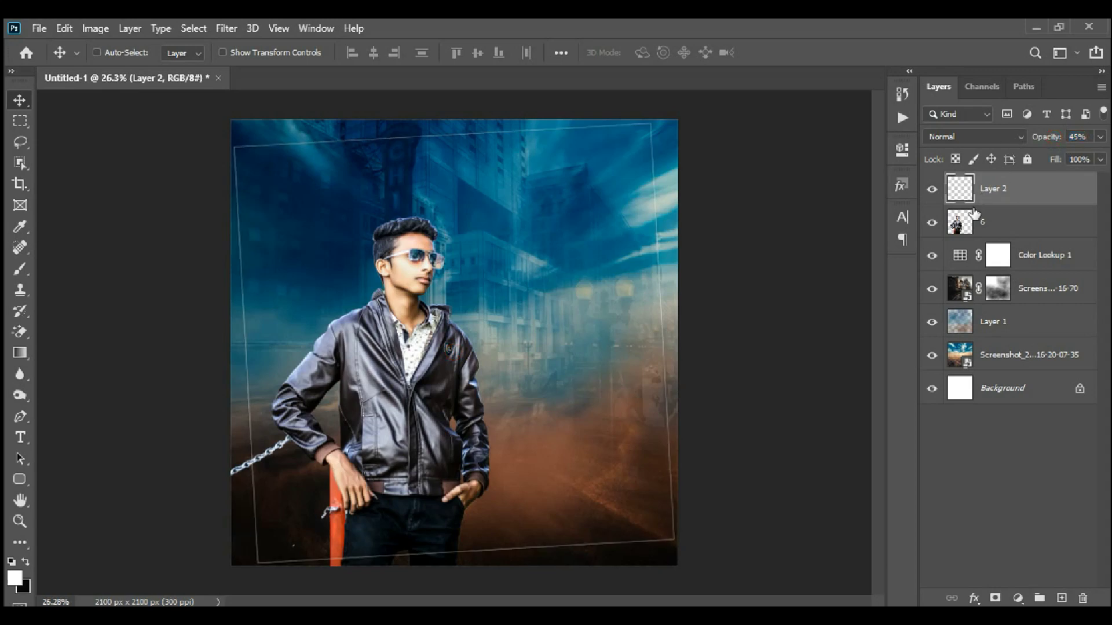
# Step: Move the frame layer below the man and set its blend mode to Overlay
pyautogui.moveTo(1014, 202); pyautogui.dragTo(1022, 238)
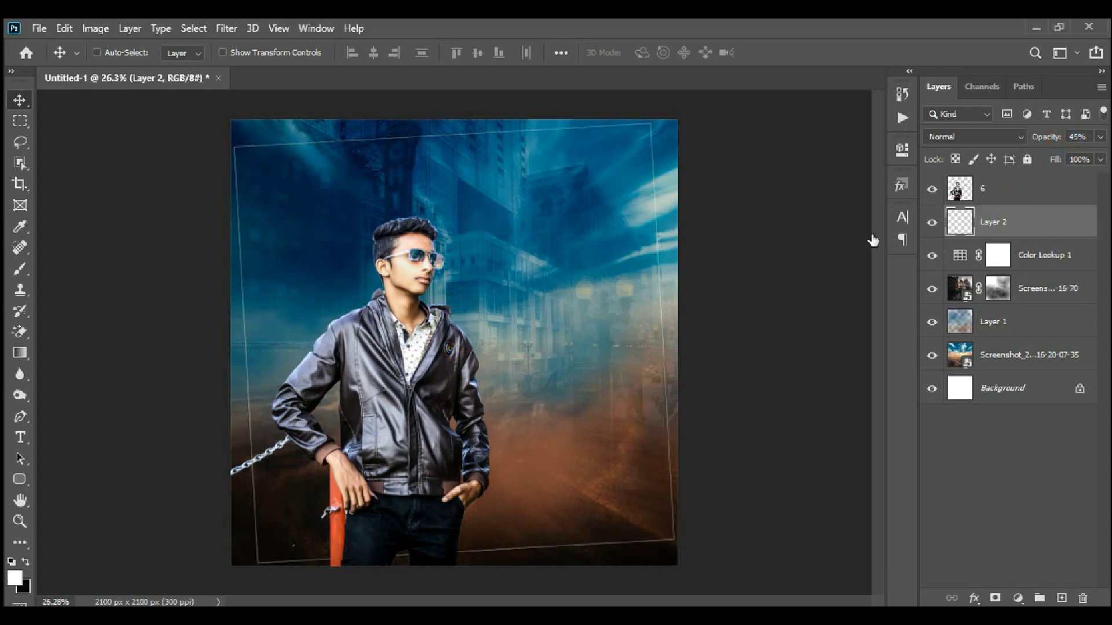
pyautogui.click(973, 137)
pyautogui.click(960, 329)
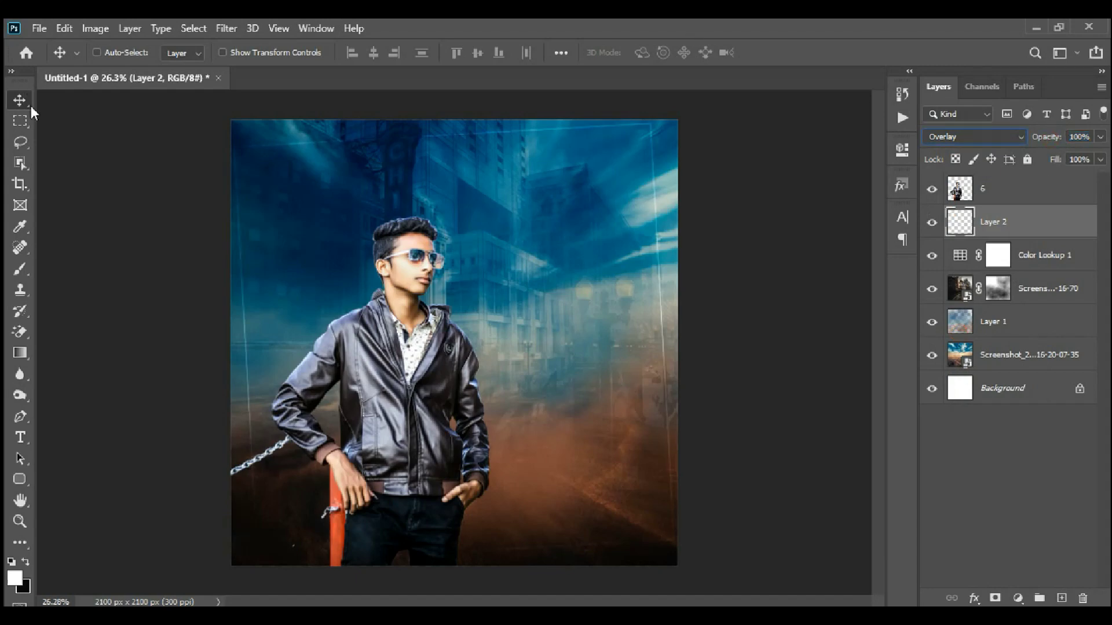
pyautogui.scroll(3, 583, 260)
pyautogui.scroll(-3, 600, 218)
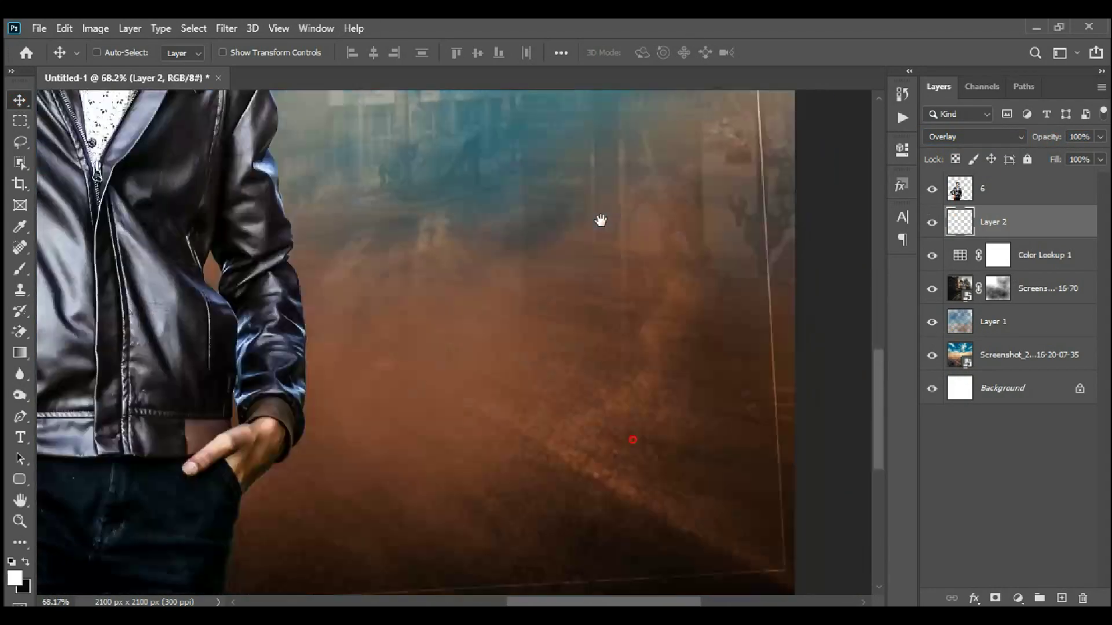
pyautogui.scroll(-3, 528, 384)
pyautogui.scroll(-2, 553, 422)
pyautogui.scroll(1, 553, 421)
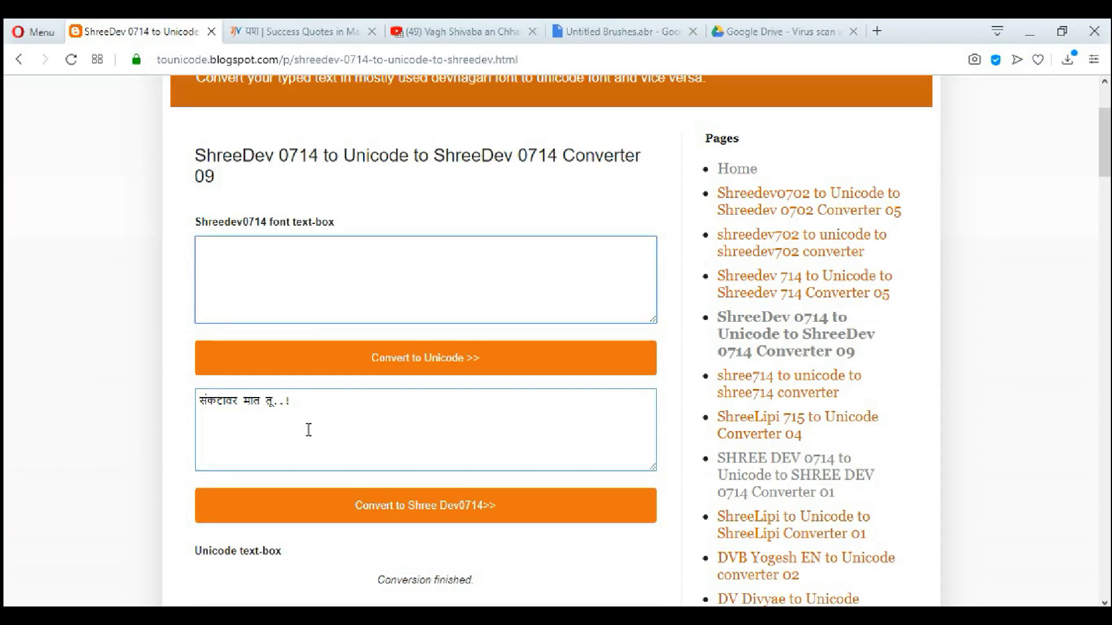
# Step: Enter विजय in the Unicode box, convert it to Shree Dev0714 and select the result
pyautogui.click(308, 428)
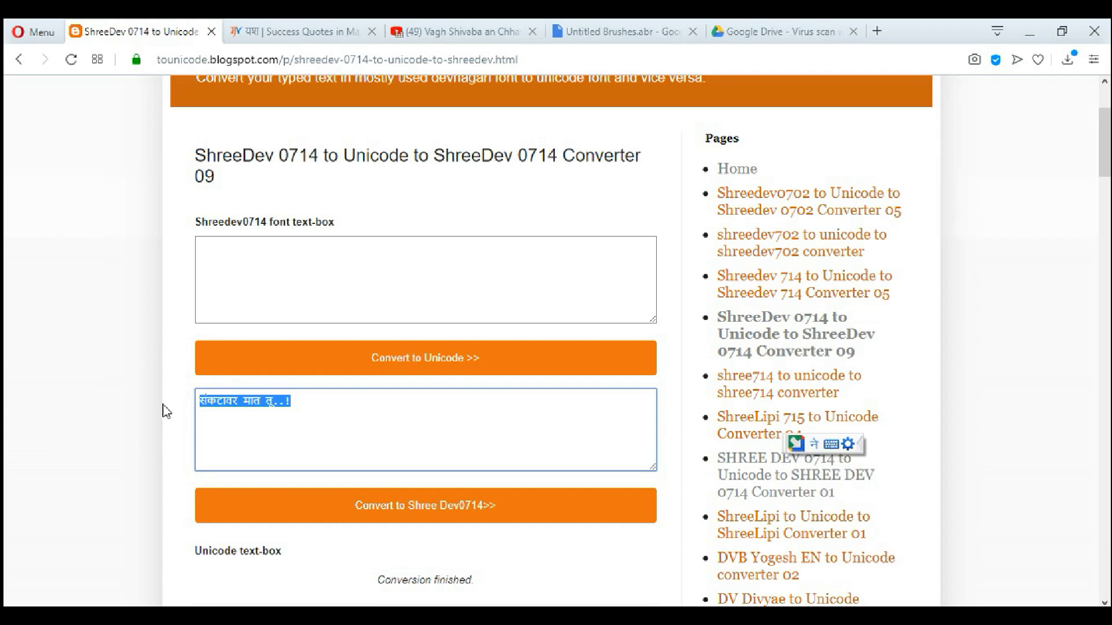
pyautogui.write('v')
pyautogui.press('space')
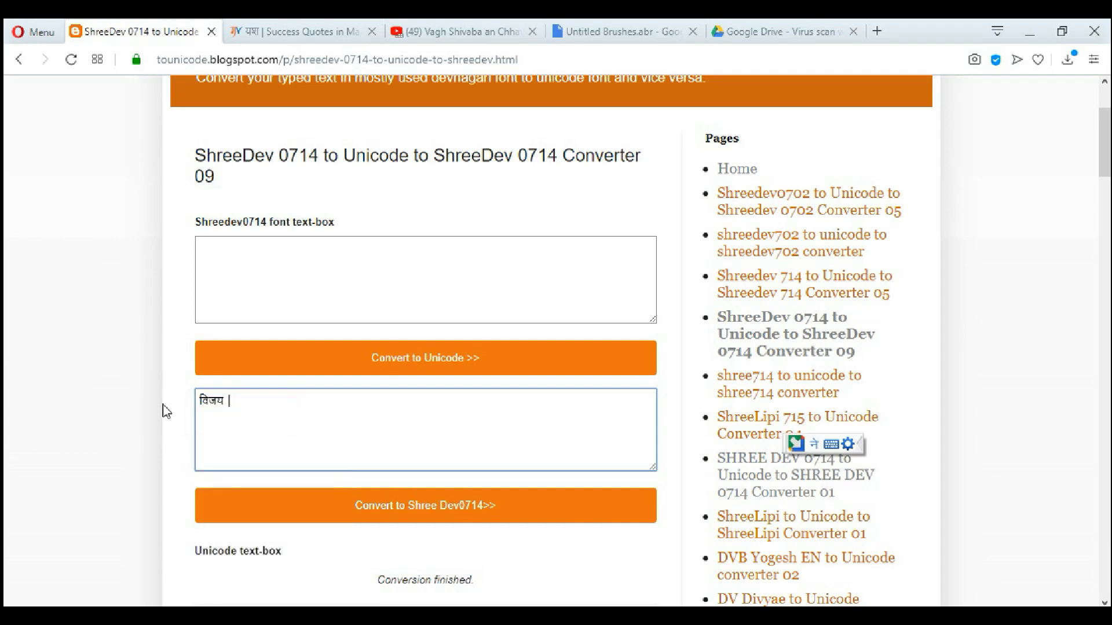
pyautogui.click(293, 517)
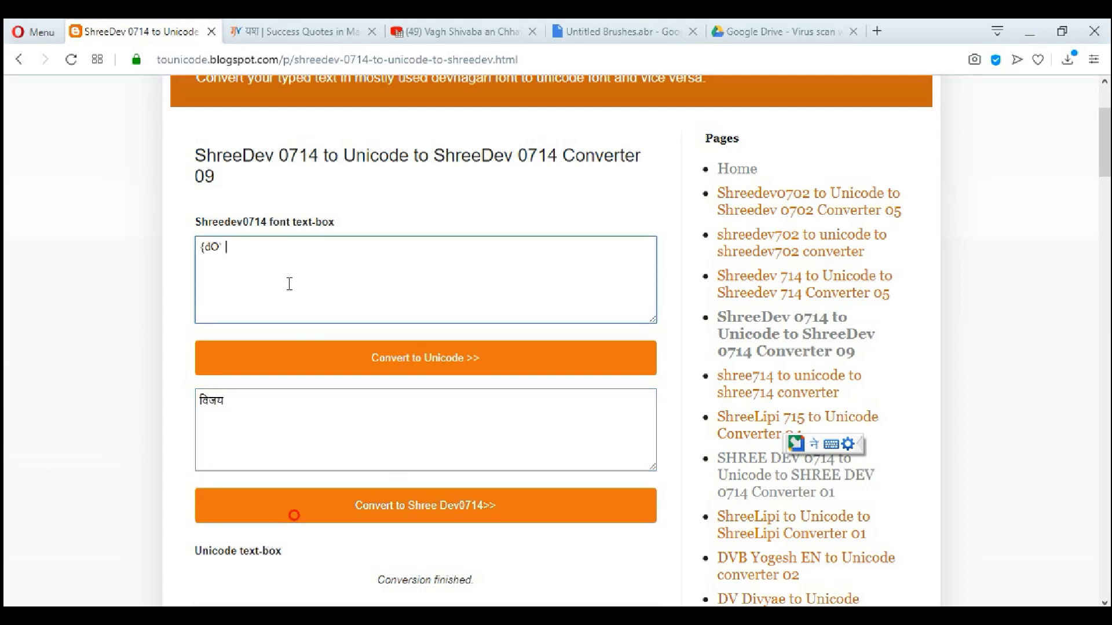
pyautogui.doubleClick(288, 283)
# Step: Paste the converted ShreeDev text into a new text box right of the man
pyautogui.click(1030, 31)
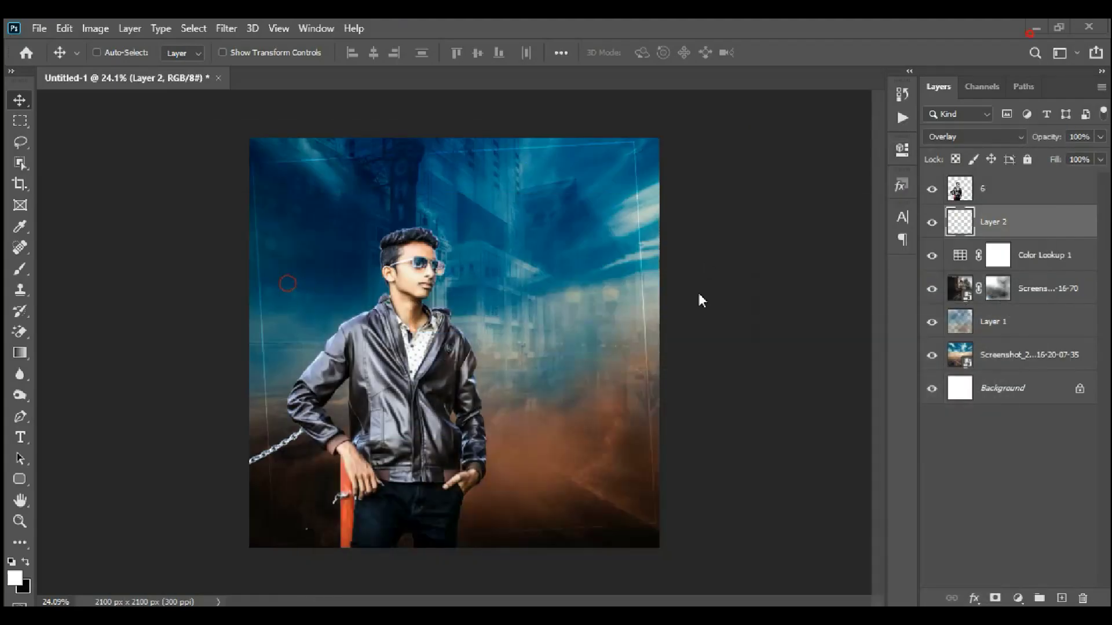
pyautogui.click(21, 418)
pyautogui.click(20, 437)
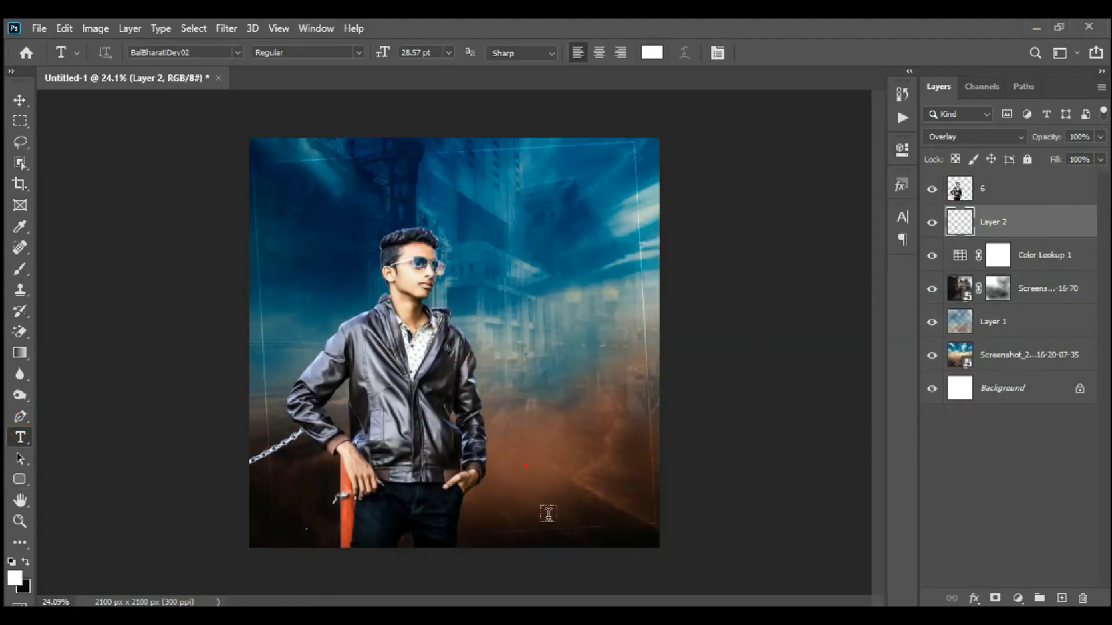
pyautogui.click(526, 465)
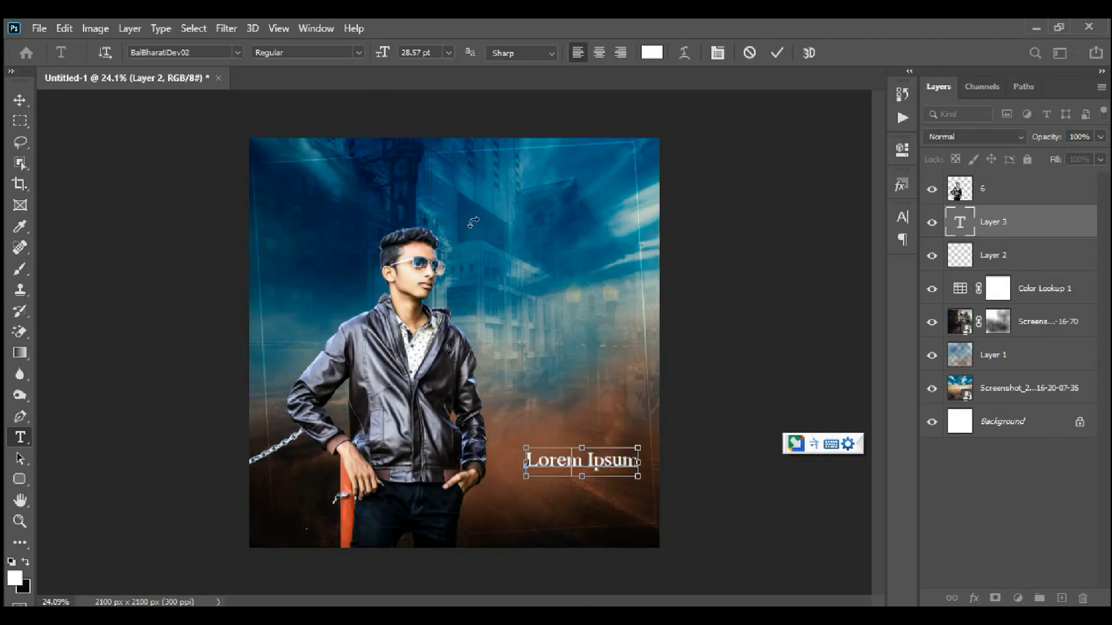
pyautogui.hotkey('ctrl', 'v')
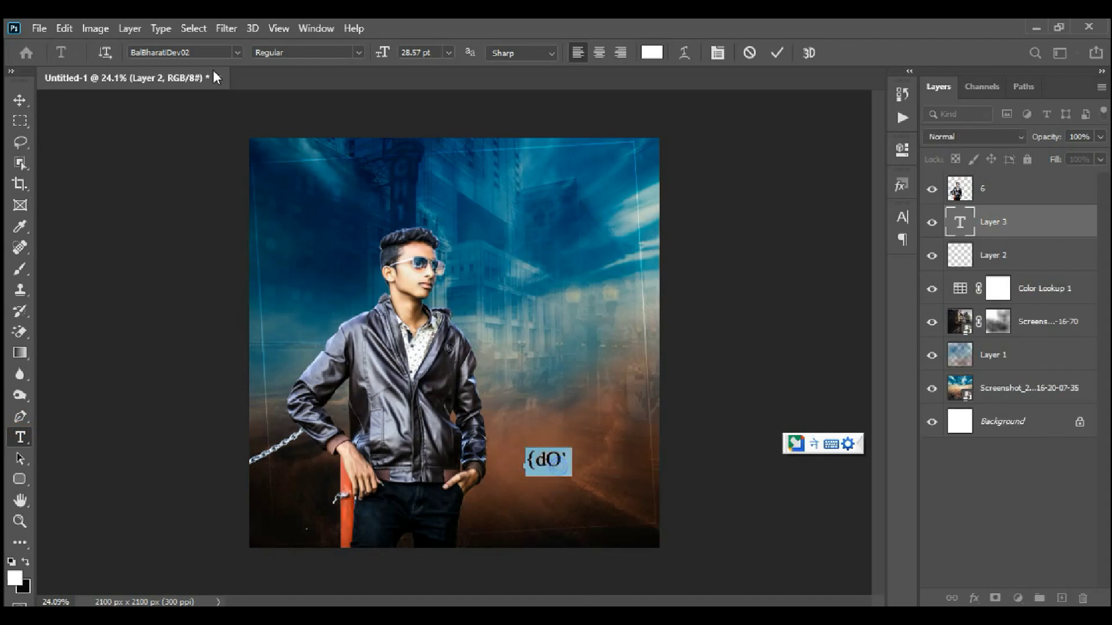
# Step: Set the विजय text to the SHREE-DEV7-4955 font at 53.57 pt
pyautogui.click(239, 53)
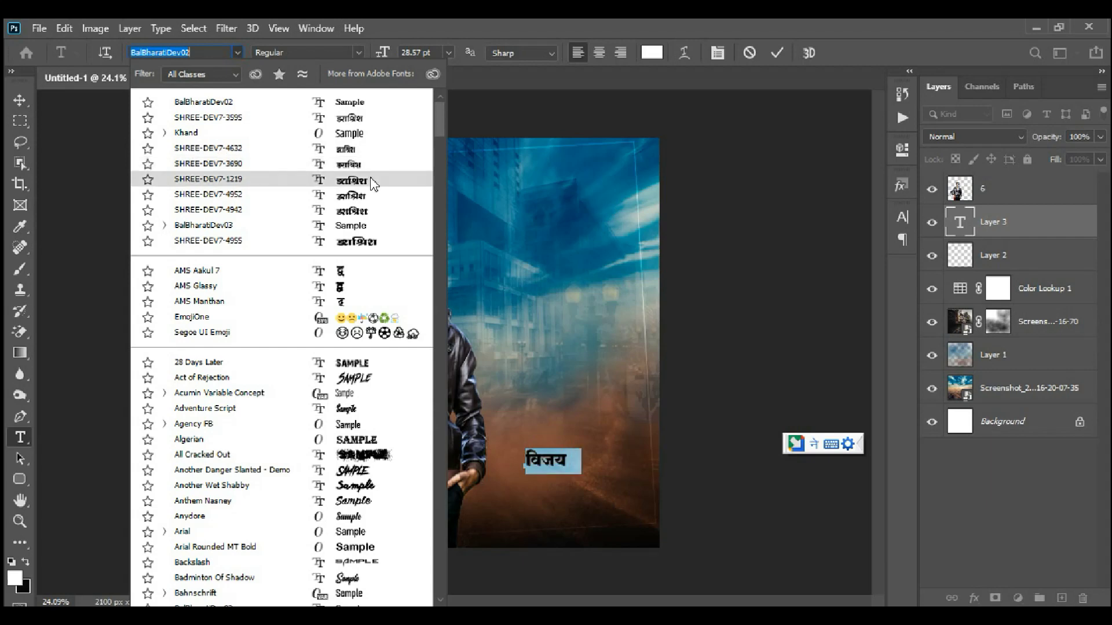
pyautogui.click(370, 179)
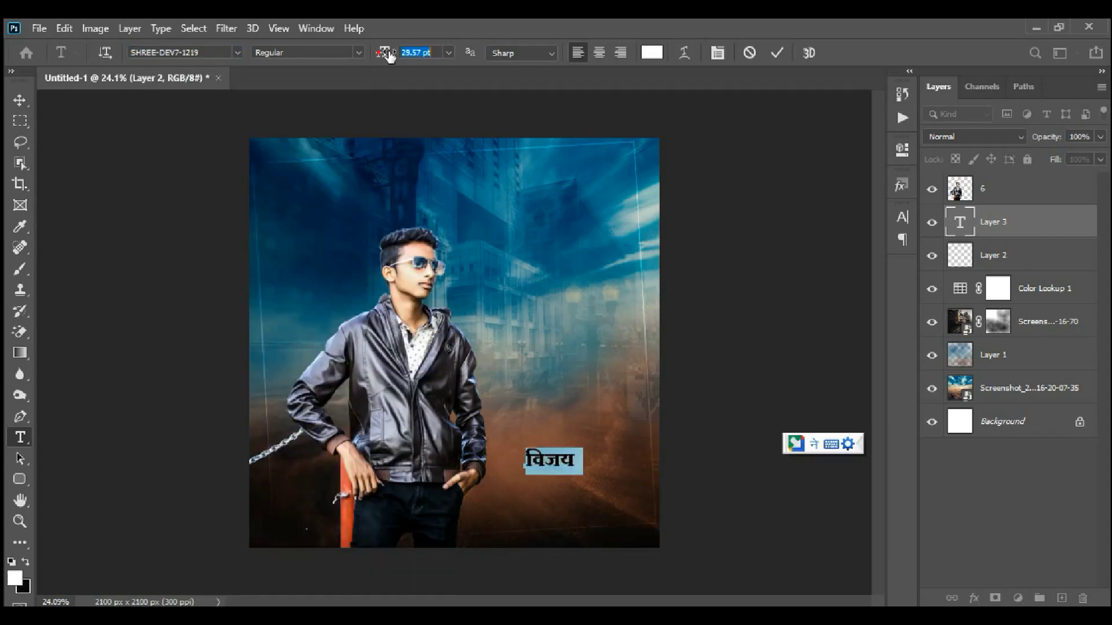
pyautogui.moveTo(388, 55); pyautogui.dragTo(401, 55)
pyautogui.click(237, 53)
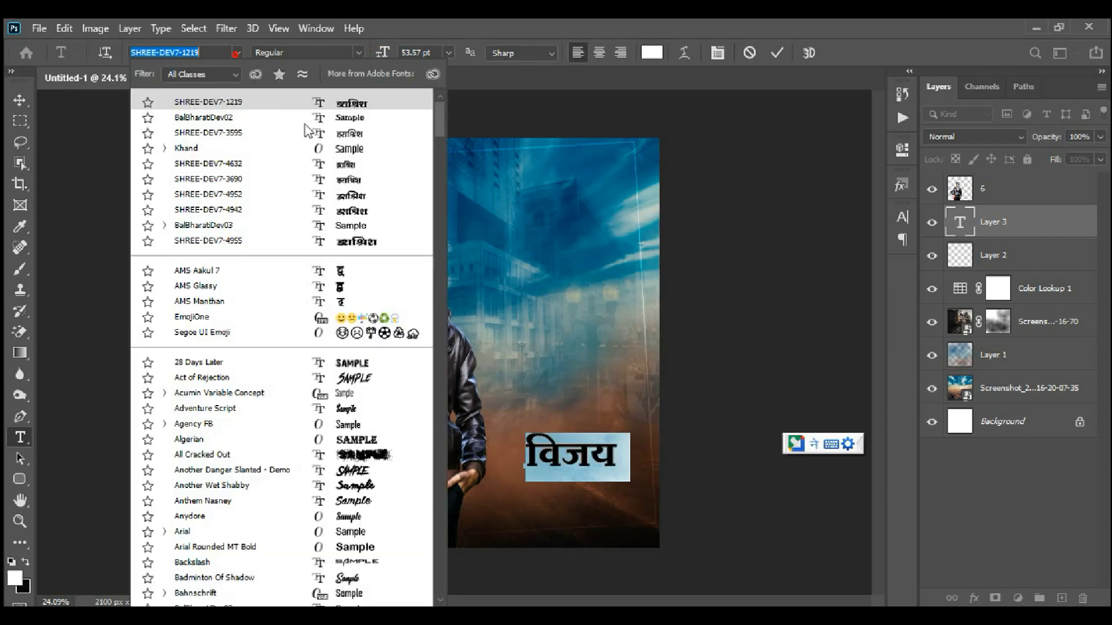
pyautogui.click(371, 246)
pyautogui.click(20, 100)
# Step: Move विजय toward the middle right and narrow it horizontally
pyautogui.moveTo(631, 461); pyautogui.dragTo(604, 435)
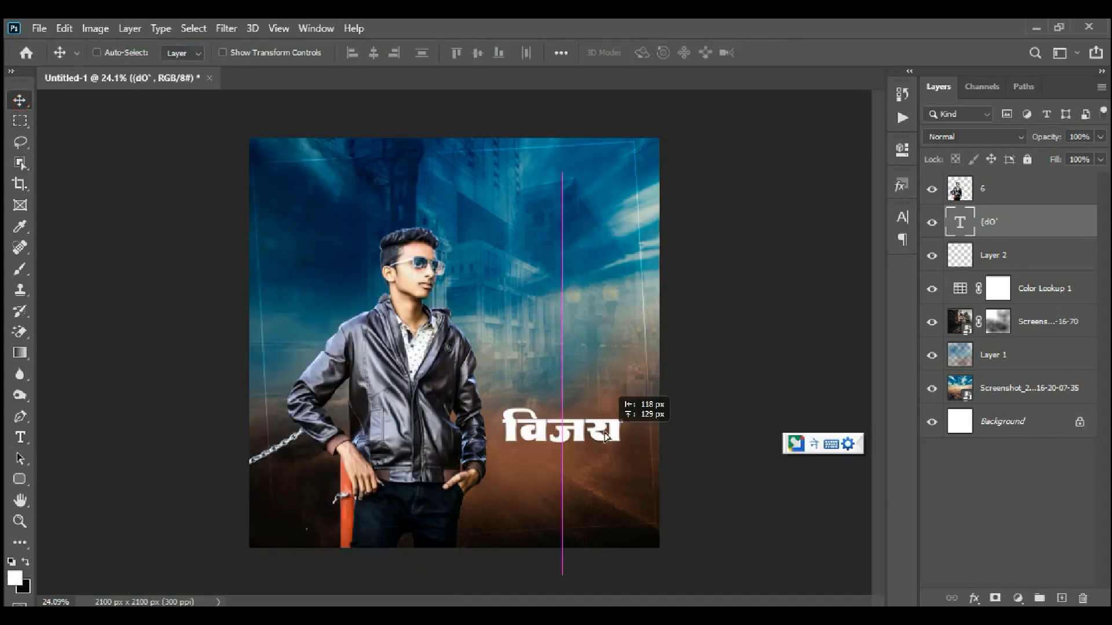
pyautogui.scroll(5, 613, 440)
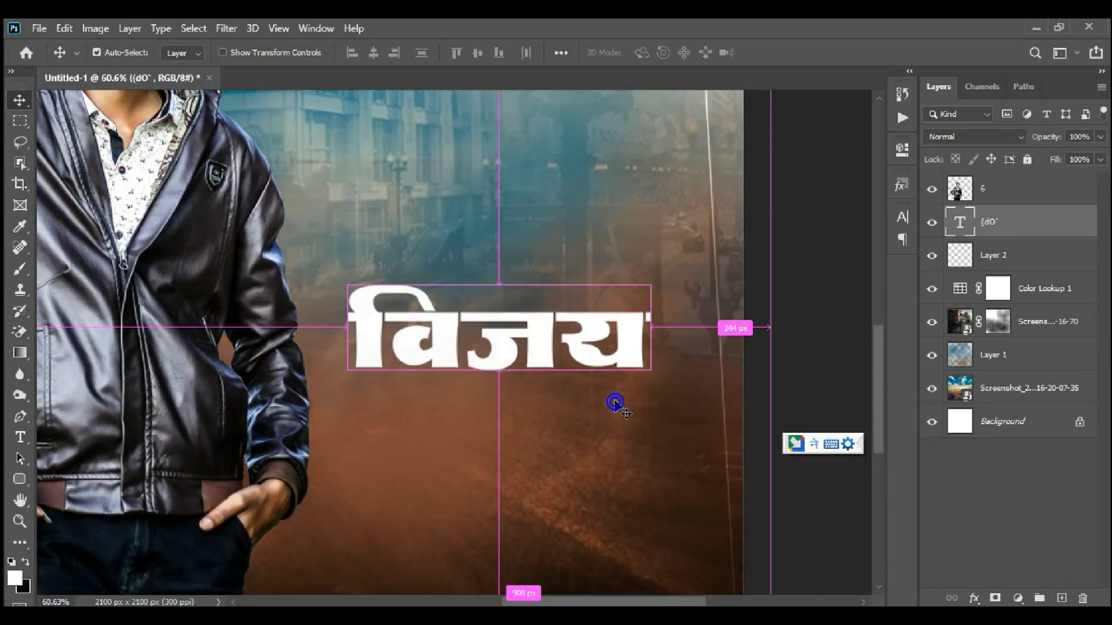
pyautogui.hotkey('ctrl', 't')
pyautogui.moveTo(681, 348); pyautogui.dragTo(659, 347)
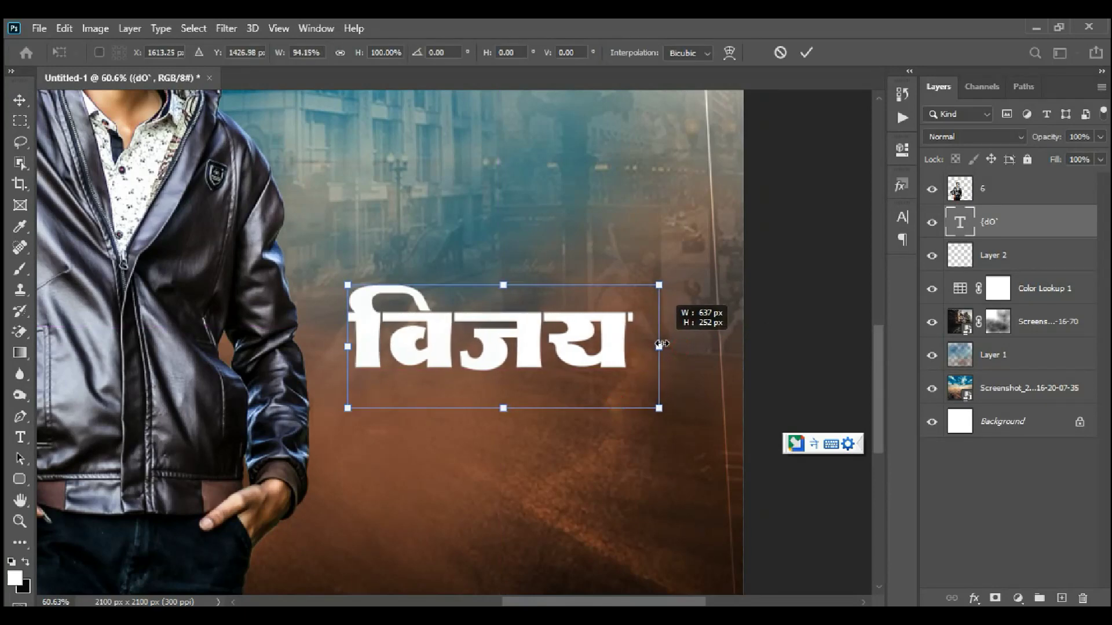
pyautogui.doubleClick(479, 362)
pyautogui.scroll(4, 479, 362)
# Step: Duplicate विजय just below the original and select the copy's text for editing
pyautogui.moveTo(603, 305); pyautogui.dragTo(489, 436)
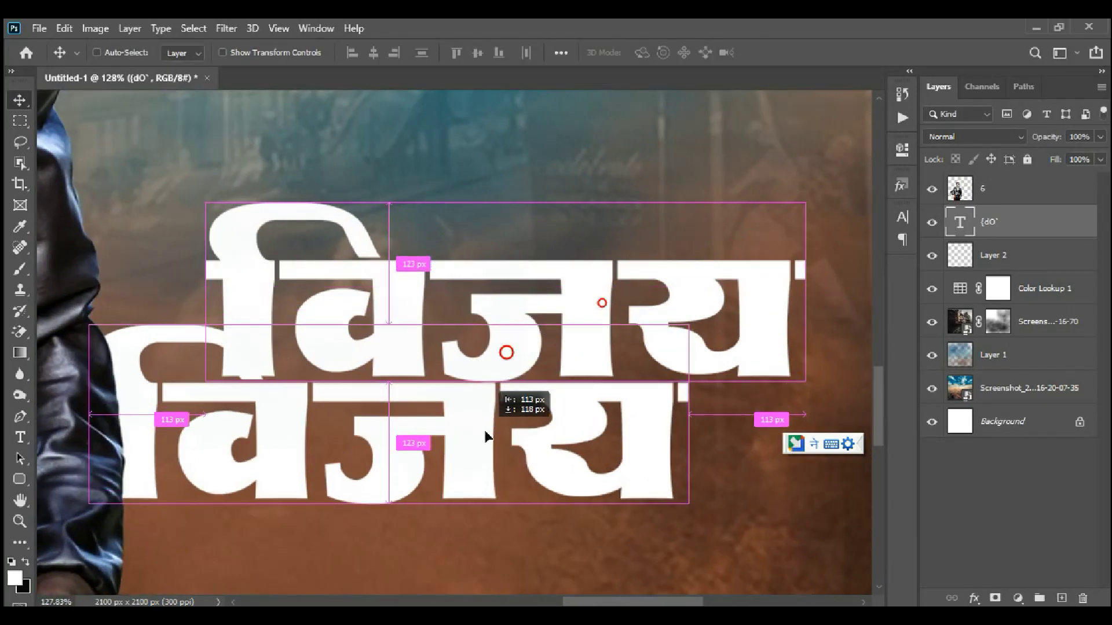
pyautogui.press('t')
pyautogui.doubleClick(489, 417)
pyautogui.scroll(-3, 585, 533)
pyautogui.scroll(-2, 597, 553)
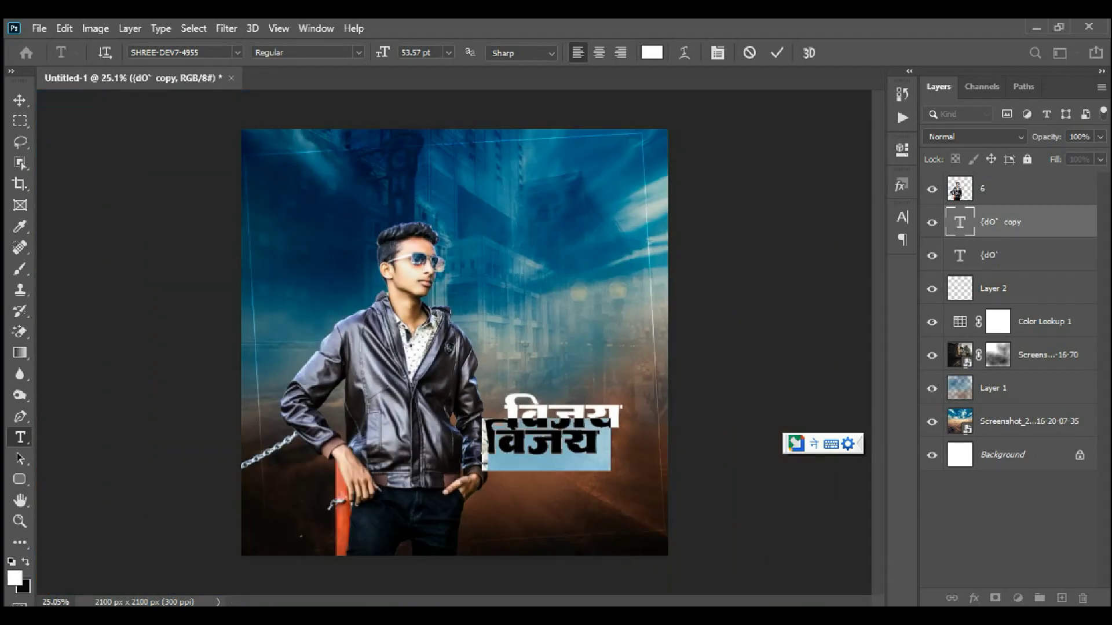
# Step: Convert भैय्या to Shree Dev0714 characters in the converter and copy the result
pyautogui.hotkey('alt', 'Tab')
pyautogui.click(305, 435)
pyautogui.hotkey('ctrl', 'a')
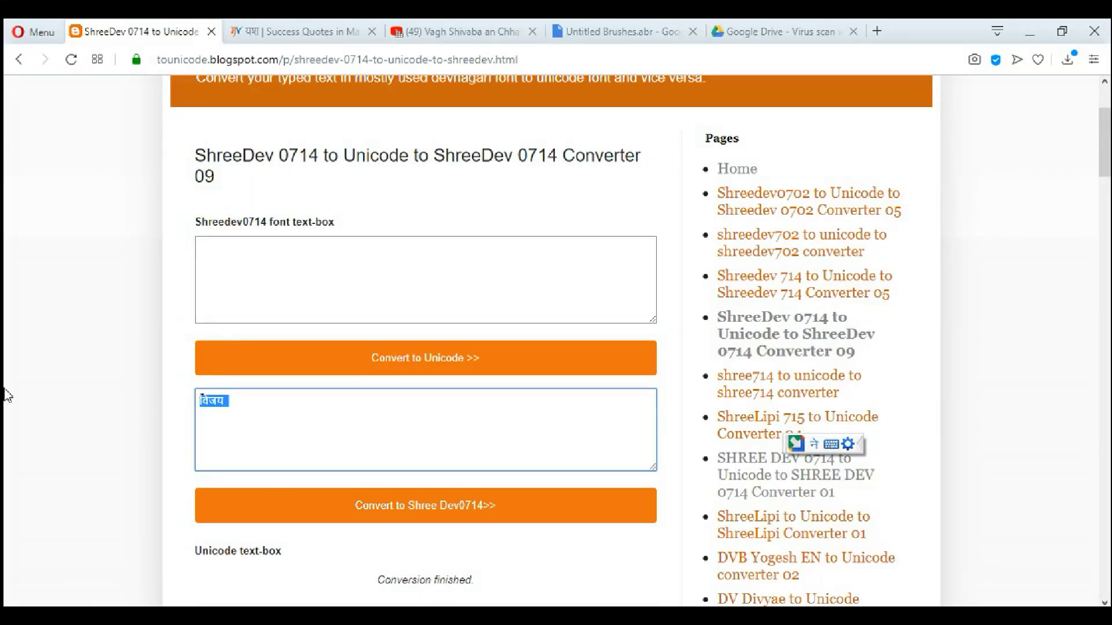
pyautogui.write('bhaia')
pyautogui.click(243, 505)
pyautogui.click(215, 269)
pyautogui.hotkey('ctrl', 'a')
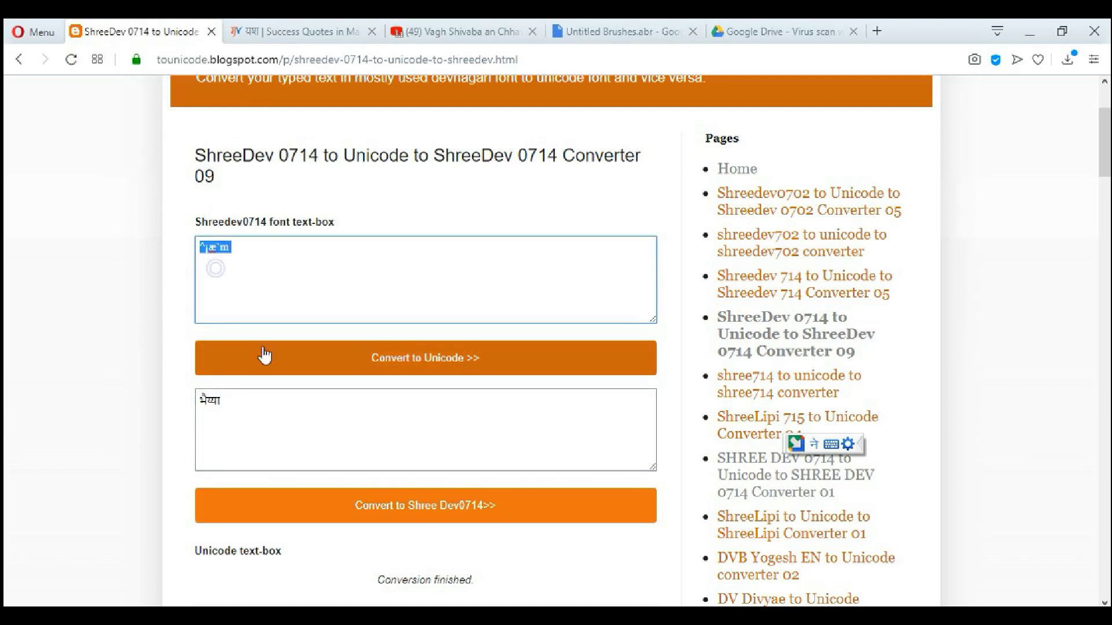
pyautogui.click(1030, 31)
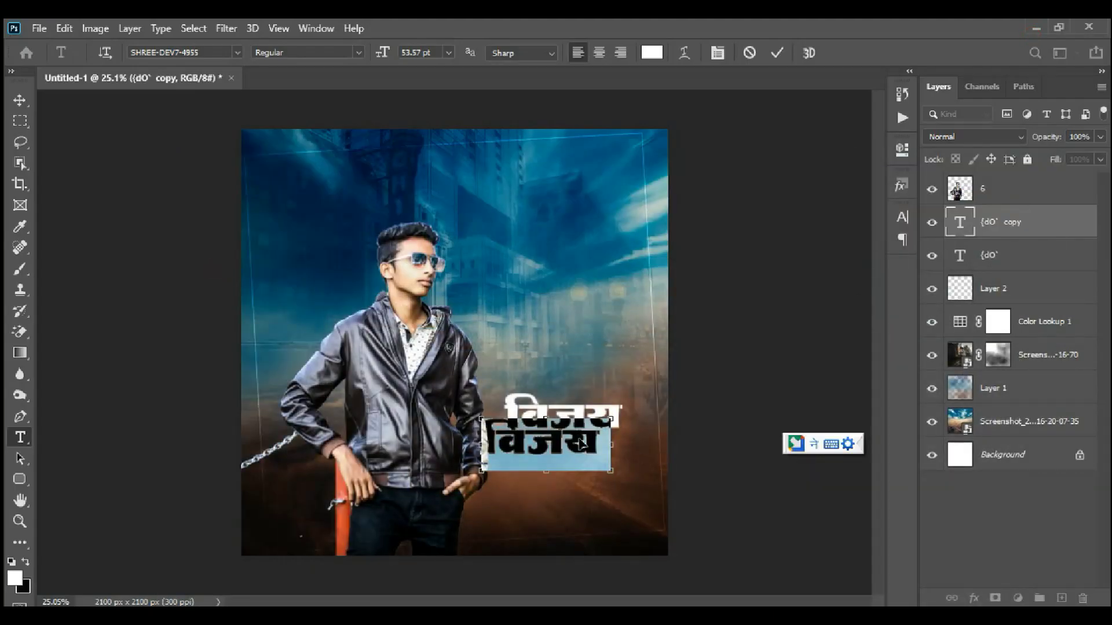
# Step: Paste भैय्या into the duplicate layer and place it beneath विजय
pyautogui.hotkey('ctrl', 'v')
pyautogui.hotkey('ctrl', 'a')
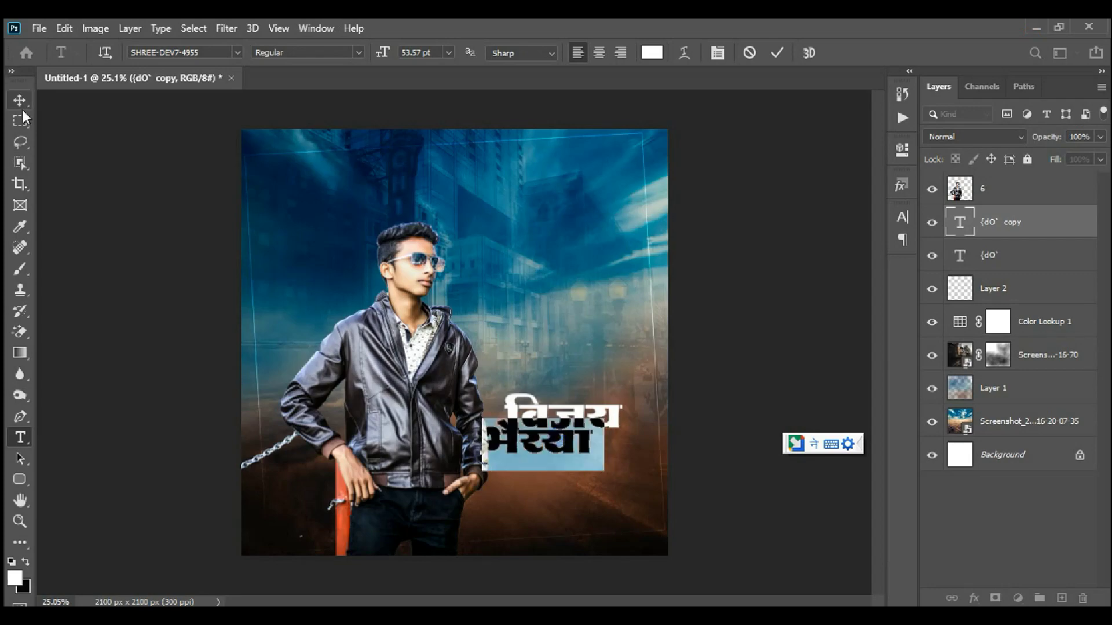
pyautogui.click(19, 100)
pyautogui.scroll(3, 545, 440)
pyautogui.moveTo(512, 375)
pyautogui.mouseDown()
pyautogui.moveTo(529, 373)
pyautogui.moveTo(494, 405)
pyautogui.mouseUp()
pyautogui.hotkey('ctrl', 't')
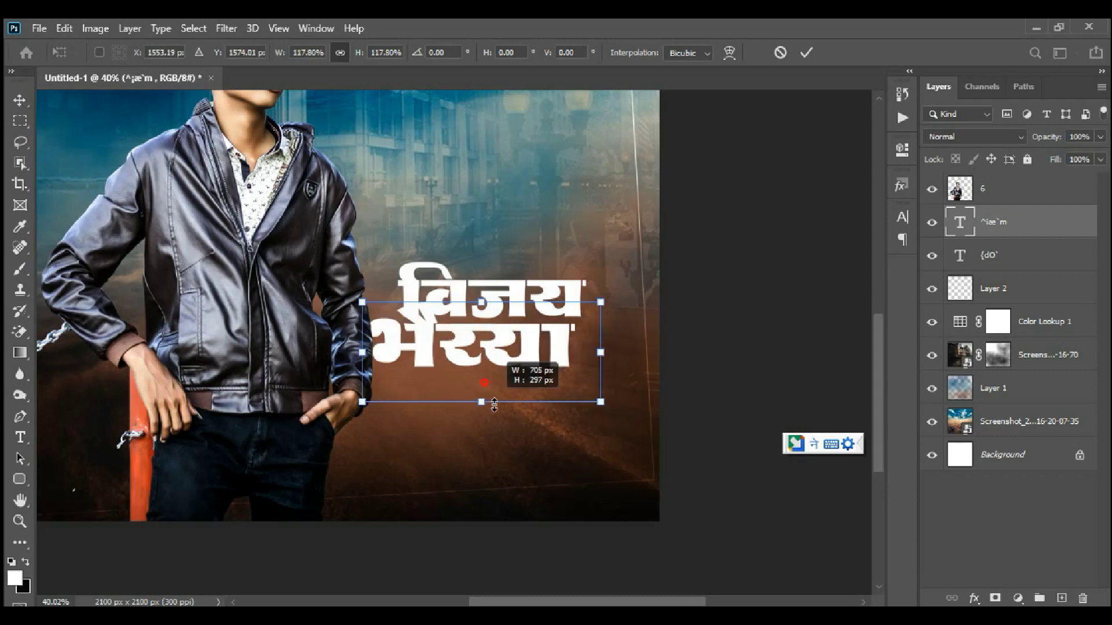
pyautogui.press('Return')
pyautogui.moveTo(509, 360)
pyautogui.mouseDown()
pyautogui.moveTo(557, 308)
pyautogui.moveTo(611, 296)
pyautogui.mouseUp()
# Step: Shrink विजय to about four-fifths size and position it above भैय्या
pyautogui.scroll(2, 559, 308)
pyautogui.scroll(2, 559, 308)
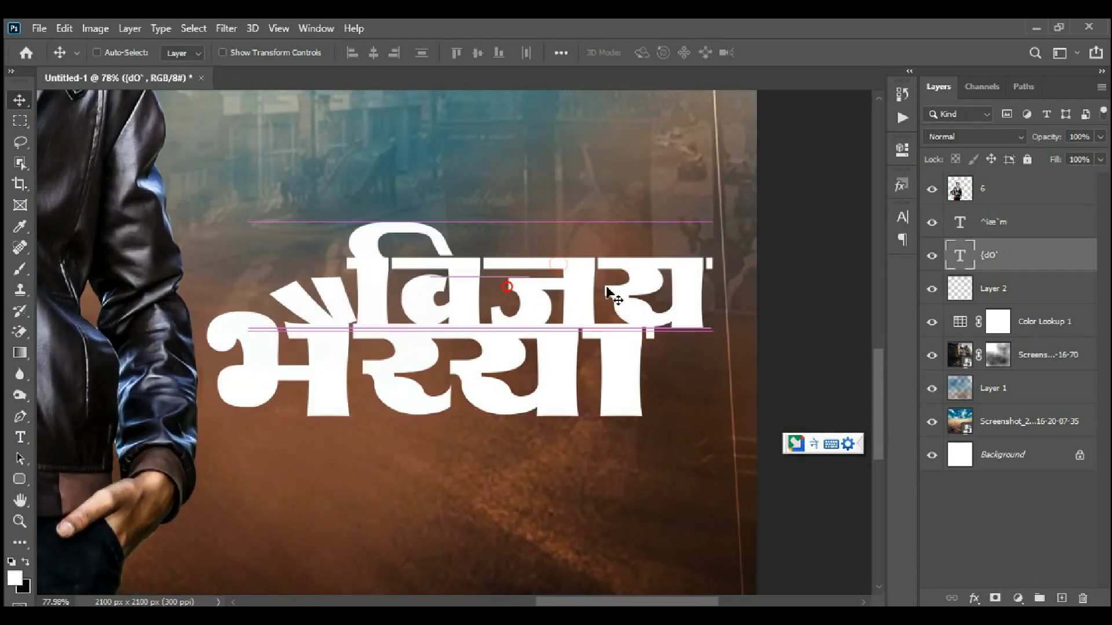
pyautogui.hotkey('ctrl', 't')
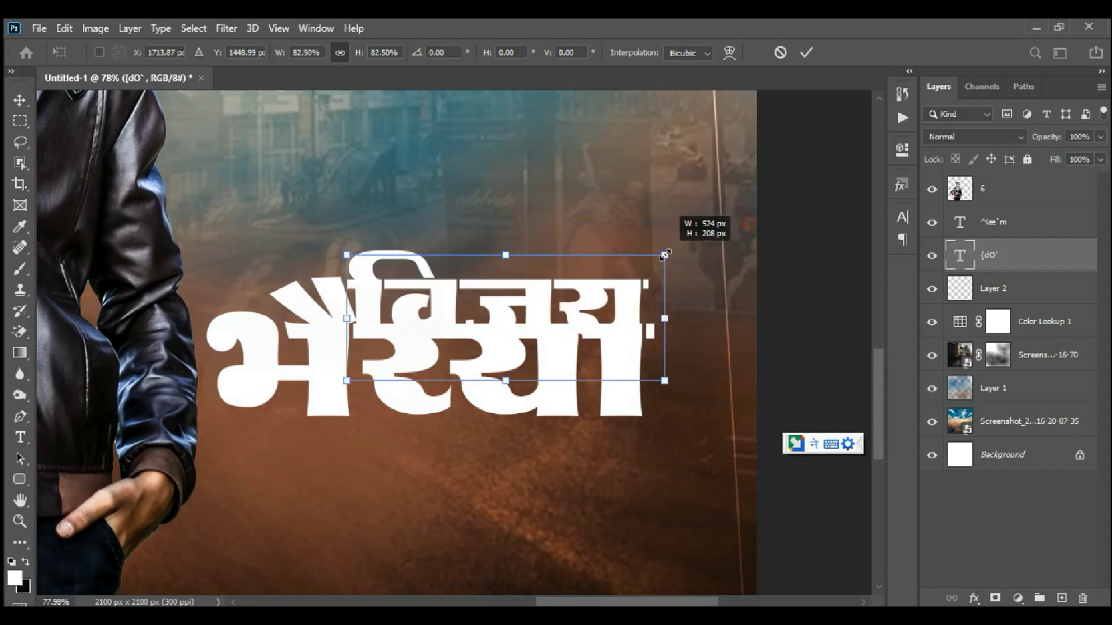
pyautogui.moveTo(747, 223); pyautogui.dragTo(663, 255)
pyautogui.moveTo(549, 311); pyautogui.dragTo(553, 287)
pyautogui.press('Return')
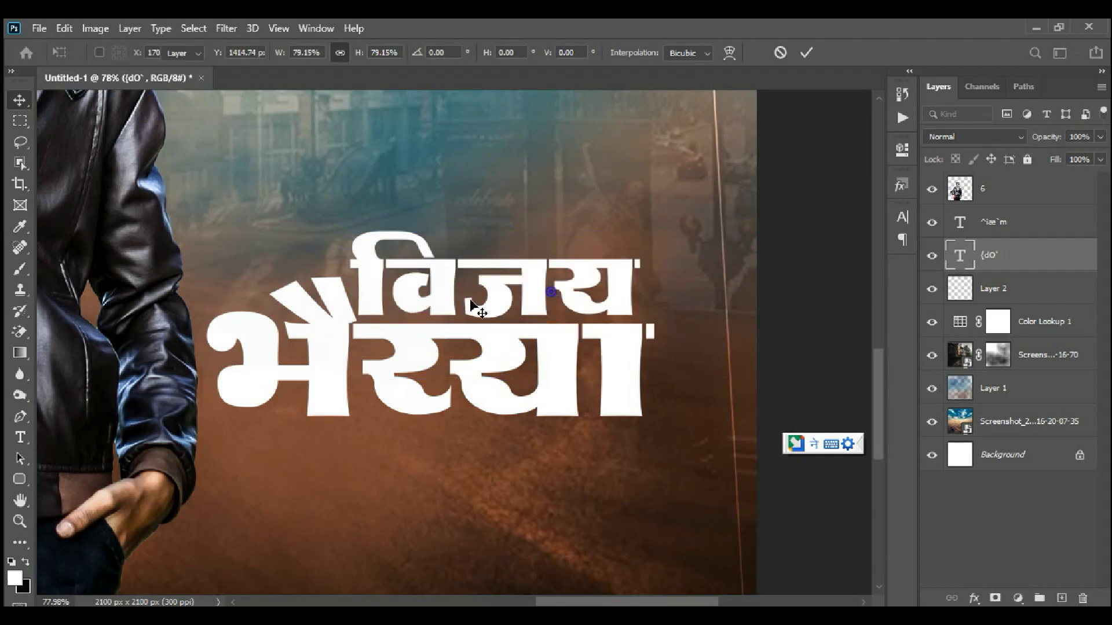
pyautogui.scroll(3, 467, 303)
pyautogui.scroll(2, 410, 261)
pyautogui.moveTo(409, 271)
pyautogui.mouseDown()
pyautogui.moveTo(404, 290)
pyautogui.moveTo(407, 273)
pyautogui.mouseUp()
# Step: Duplicate विजय below the title and select the copy's text for replacing
pyautogui.scroll(-3, 409, 273)
pyautogui.scroll(-3, 408, 272)
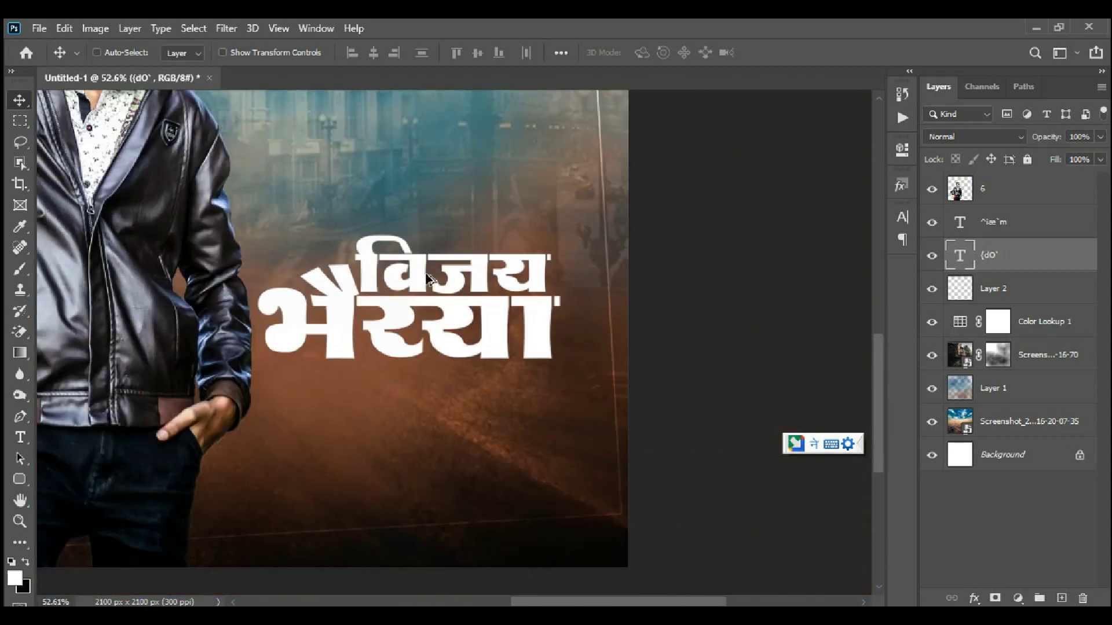
pyautogui.scroll(-2, 533, 405)
pyautogui.scroll(2, 540, 346)
pyautogui.scroll(2, 596, 471)
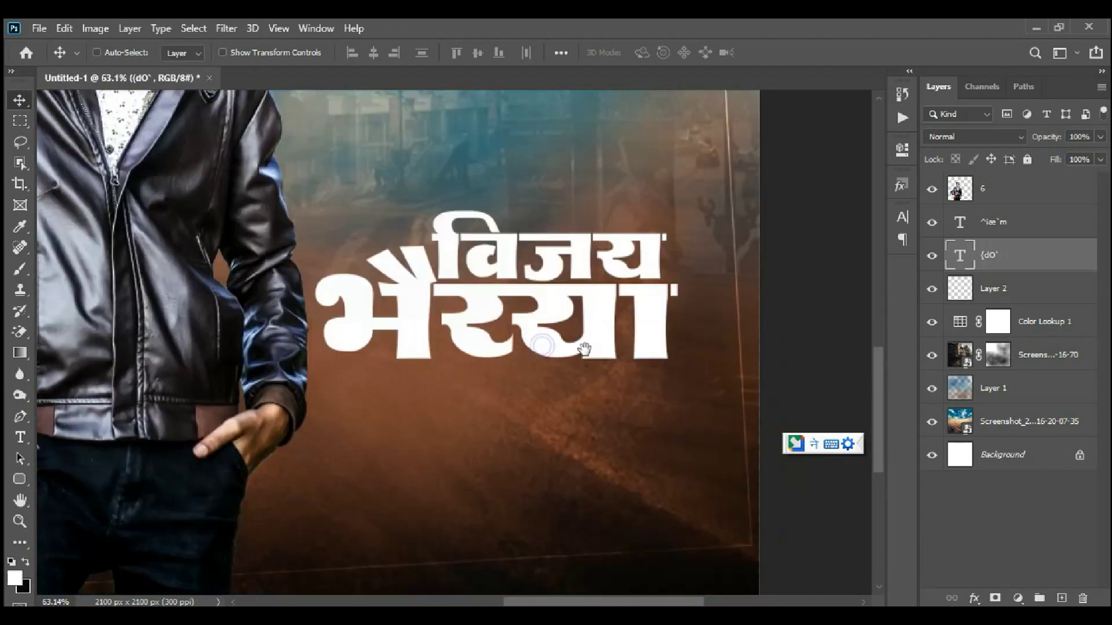
pyautogui.scroll(1, 583, 348)
pyautogui.moveTo(570, 155); pyautogui.dragTo(466, 318)
pyautogui.press('t')
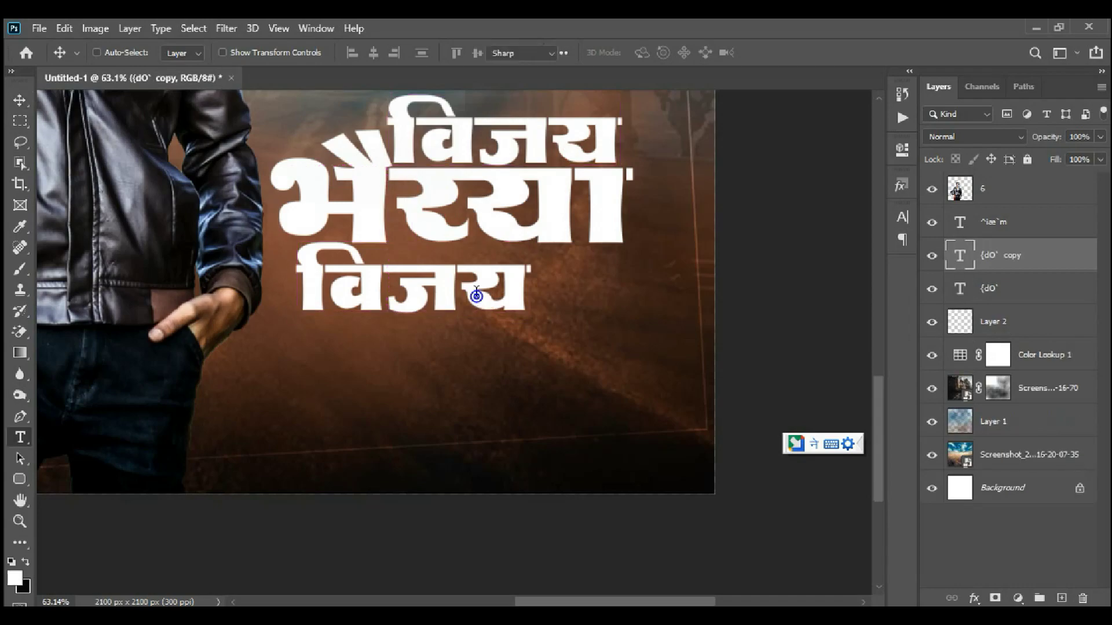
pyautogui.doubleClick(471, 293)
pyautogui.scroll(-3, 652, 606)
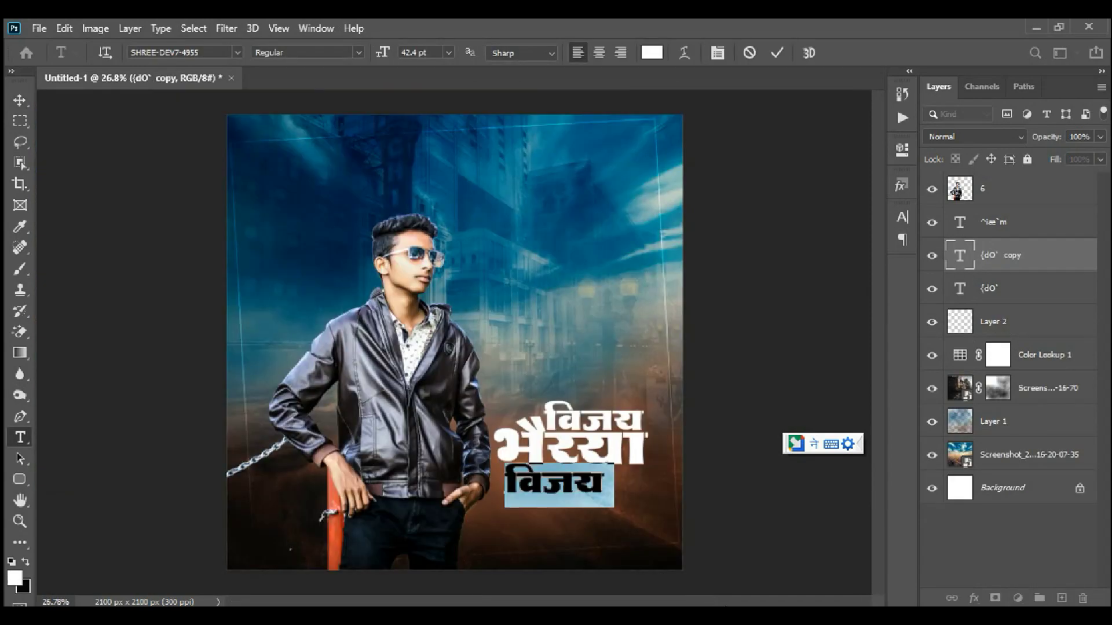
# Step: Convert the surname कामठे to Shree Dev0714 characters and copy it
pyautogui.hotkey('alt', 'Tab')
pyautogui.hotkey('ctrl', 'a')
pyautogui.write('ka')
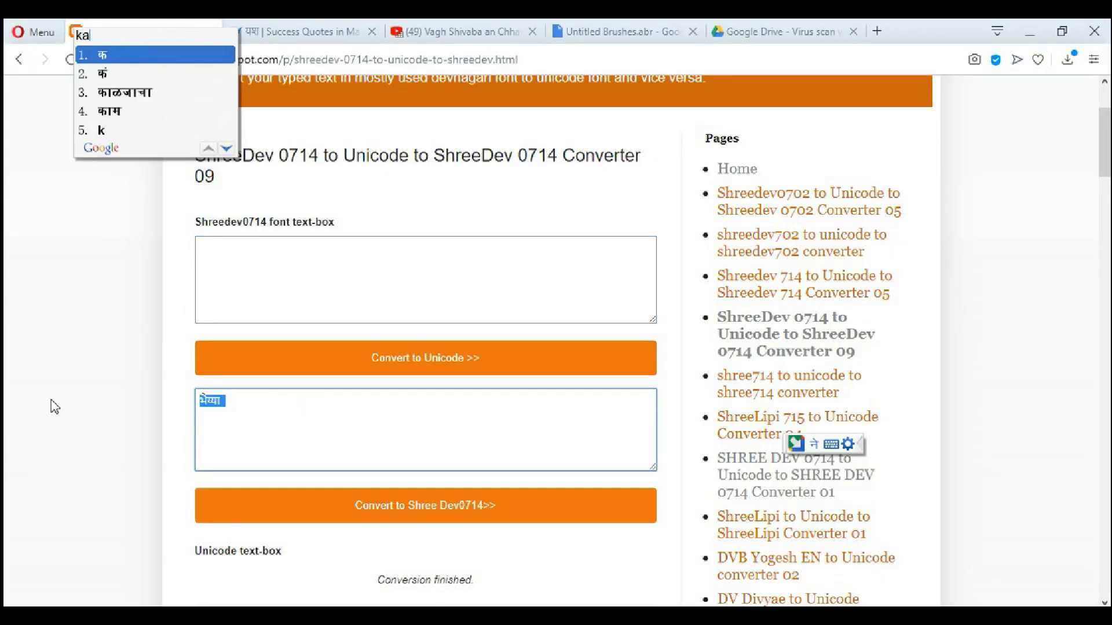
pyautogui.press('space')
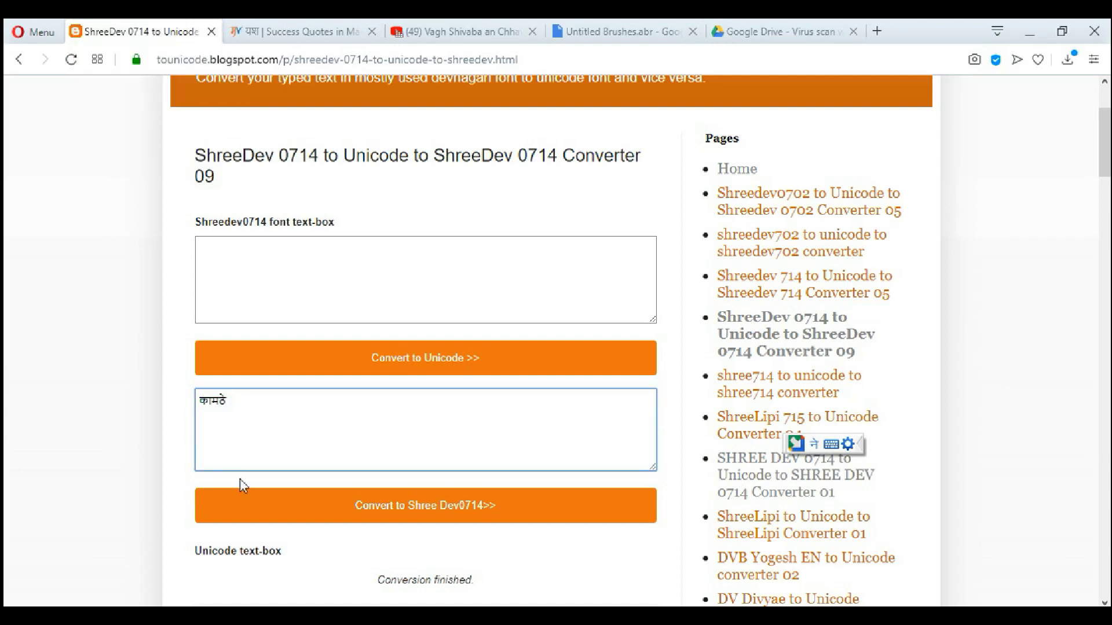
pyautogui.click(249, 504)
pyautogui.hotkey('ctrl', 'a')
pyautogui.press('BackSpace')
pyautogui.click(257, 238)
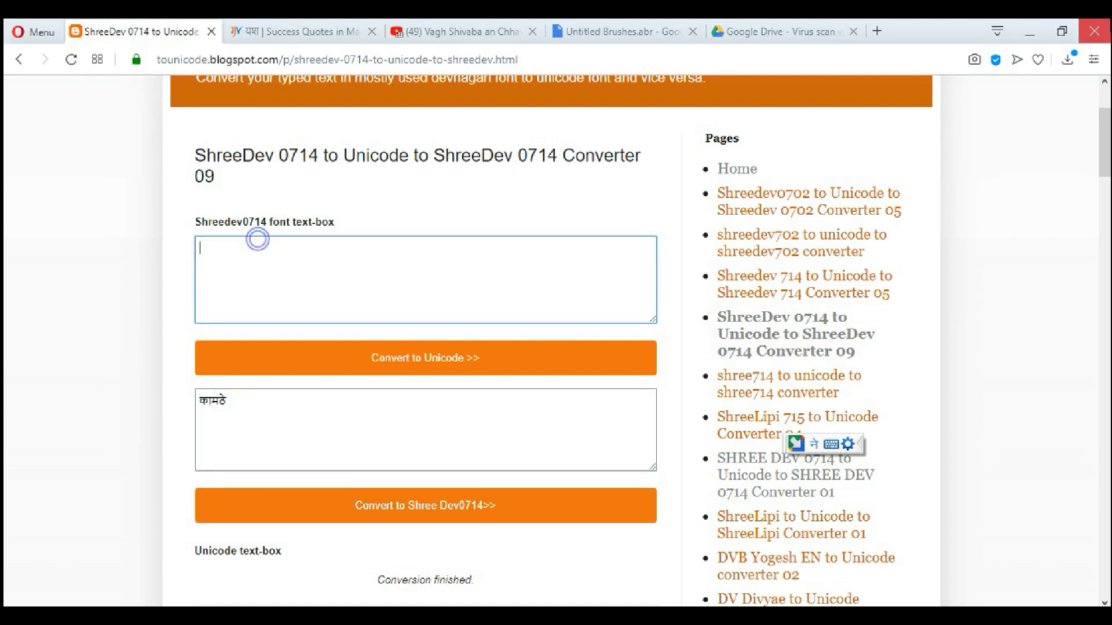
pyautogui.hotkey('alt', 'Tab')
# Step: Paste the surname कामठे into the duplicated line and enlarge its font size
pyautogui.hotkey('ctrl', 'v')
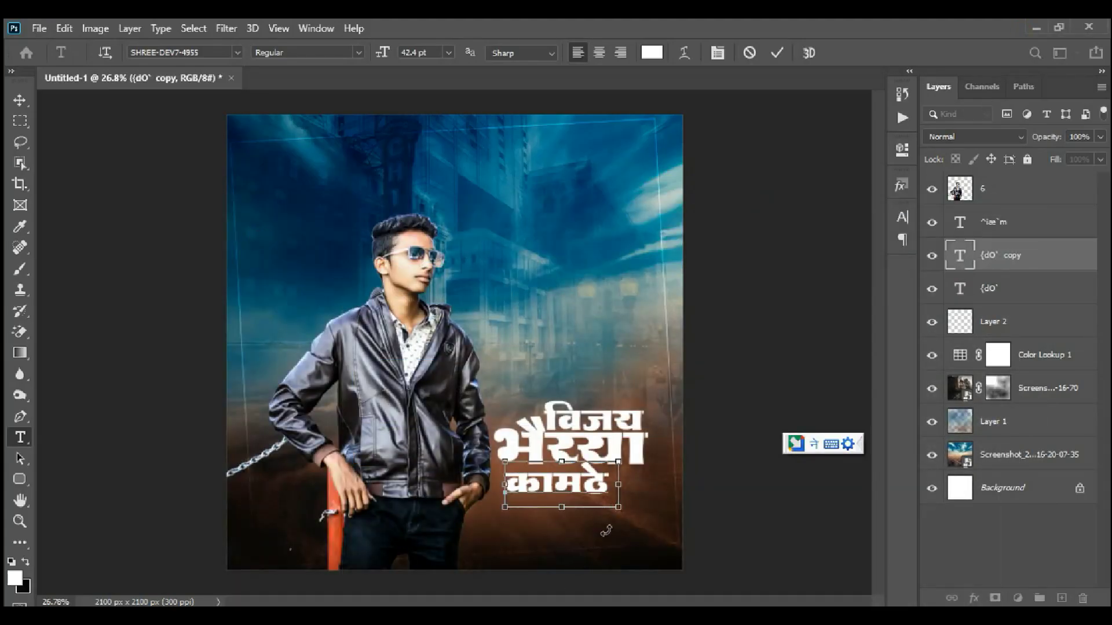
pyautogui.hotkey('ctrl', 'a')
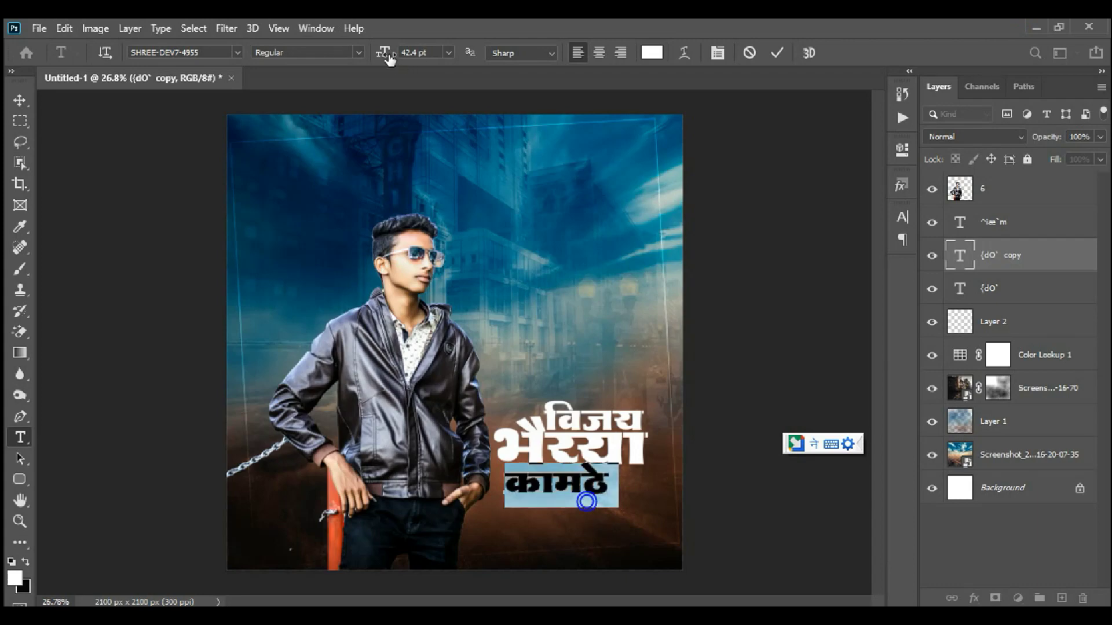
pyautogui.moveTo(386, 55); pyautogui.dragTo(395, 57)
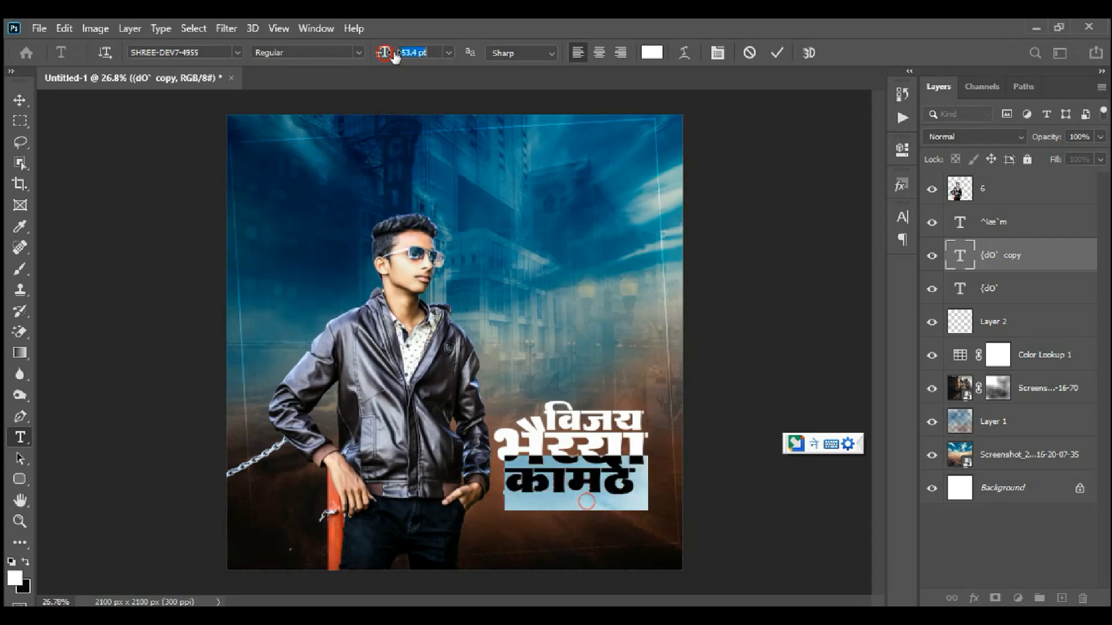
pyautogui.click(17, 103)
# Step: Shift the कामठे line to the right beneath the upper title lines
pyautogui.scroll(2, 695, 508)
pyautogui.scroll(2, 613, 507)
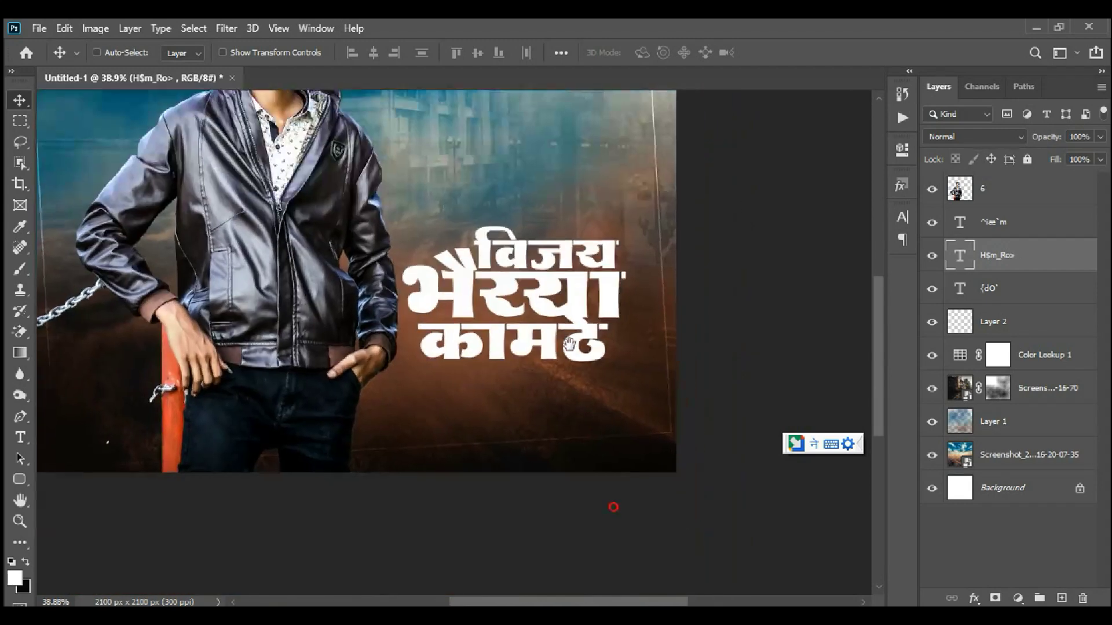
pyautogui.scroll(2, 569, 345)
pyautogui.scroll(3, 598, 347)
pyautogui.moveTo(598, 348)
pyautogui.mouseDown()
pyautogui.moveTo(672, 346)
pyautogui.moveTo(665, 322)
pyautogui.mouseUp()
# Step: Nudge the upper title lines into alignment and select the कामठे text layer
pyautogui.hotkey('ctrl', '0')
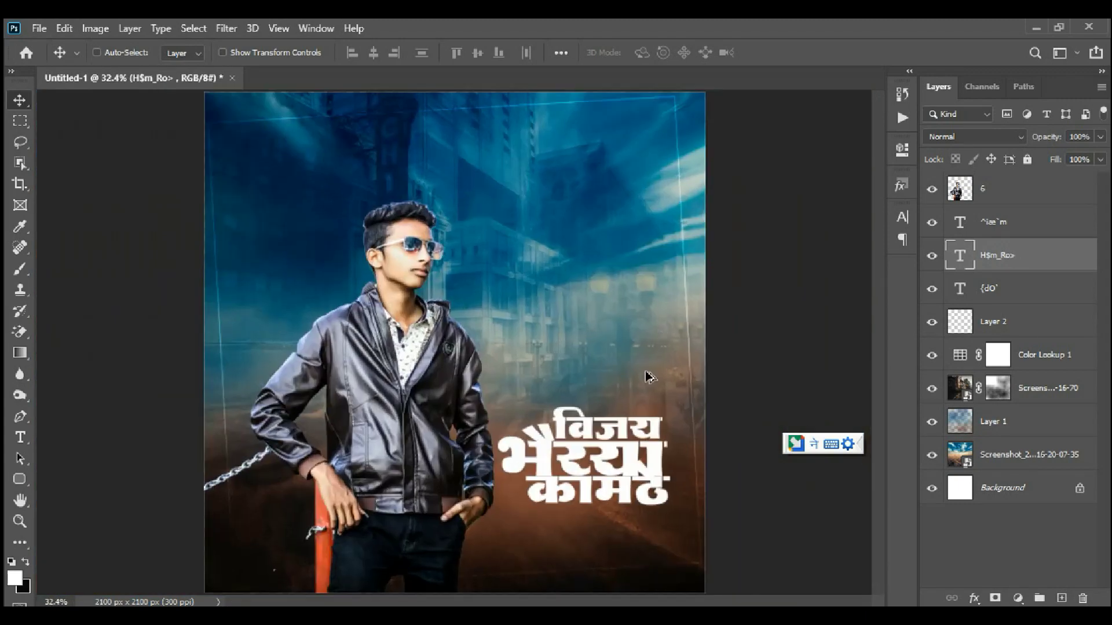
pyautogui.scroll(4, 649, 376)
pyautogui.moveTo(589, 277); pyautogui.dragTo(587, 267)
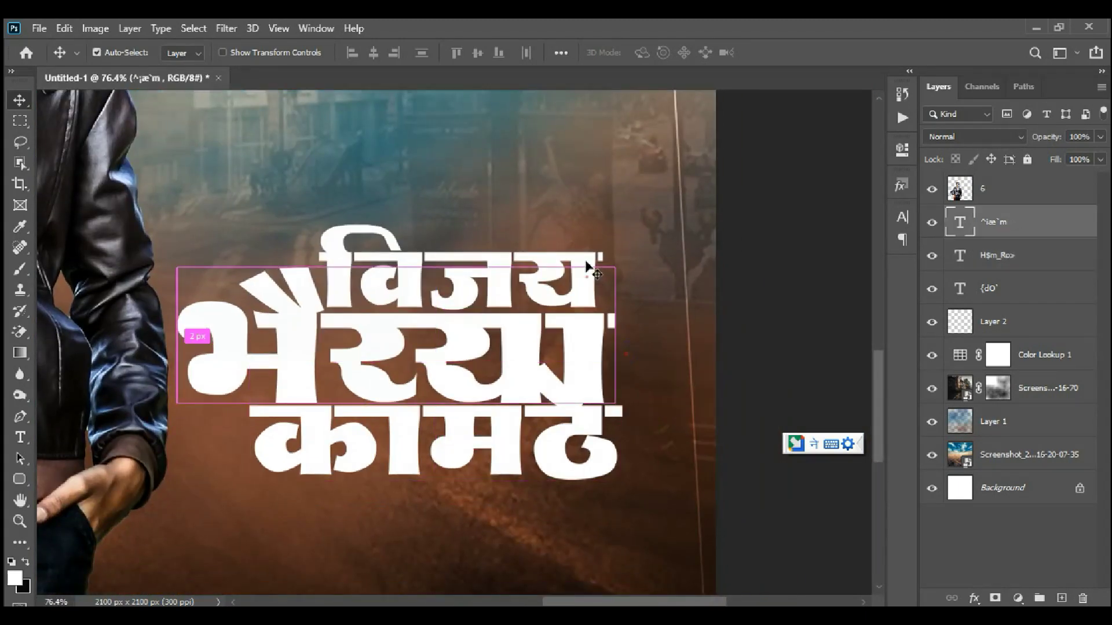
pyautogui.keyDown('shift'); pyautogui.click(600, 422); pyautogui.keyUp('shift')
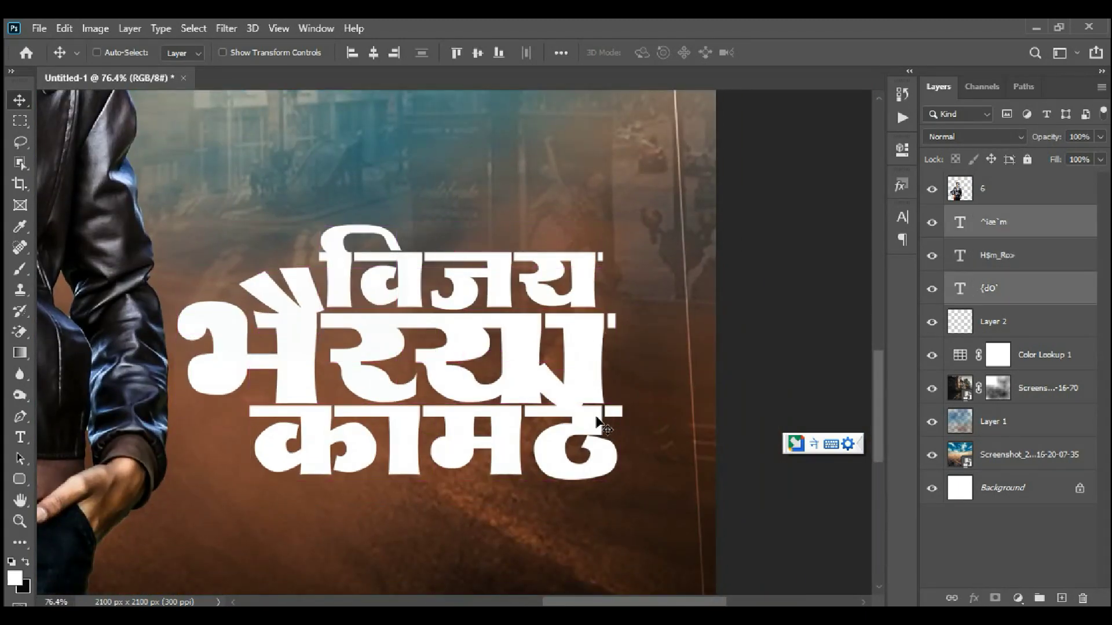
pyautogui.rightClick(602, 462)
pyautogui.click(625, 467)
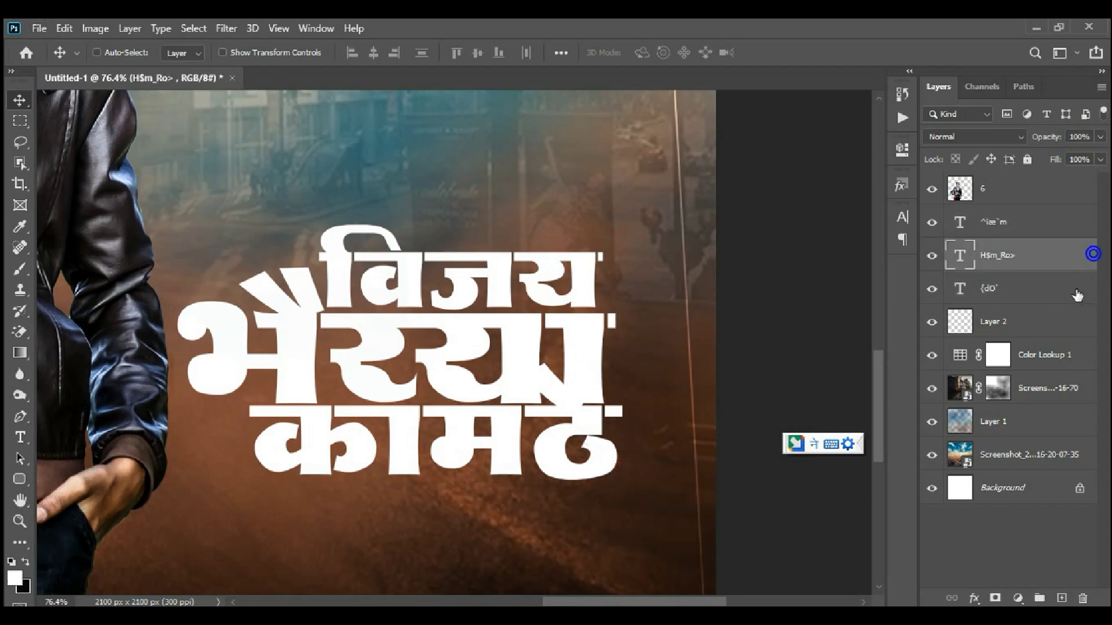
# Step: Stroke the कामठे text with a brown sampled from the background, about 7 px thick
pyautogui.doubleClick(1093, 254)
pyautogui.moveTo(727, 43); pyautogui.dragTo(880, 36)
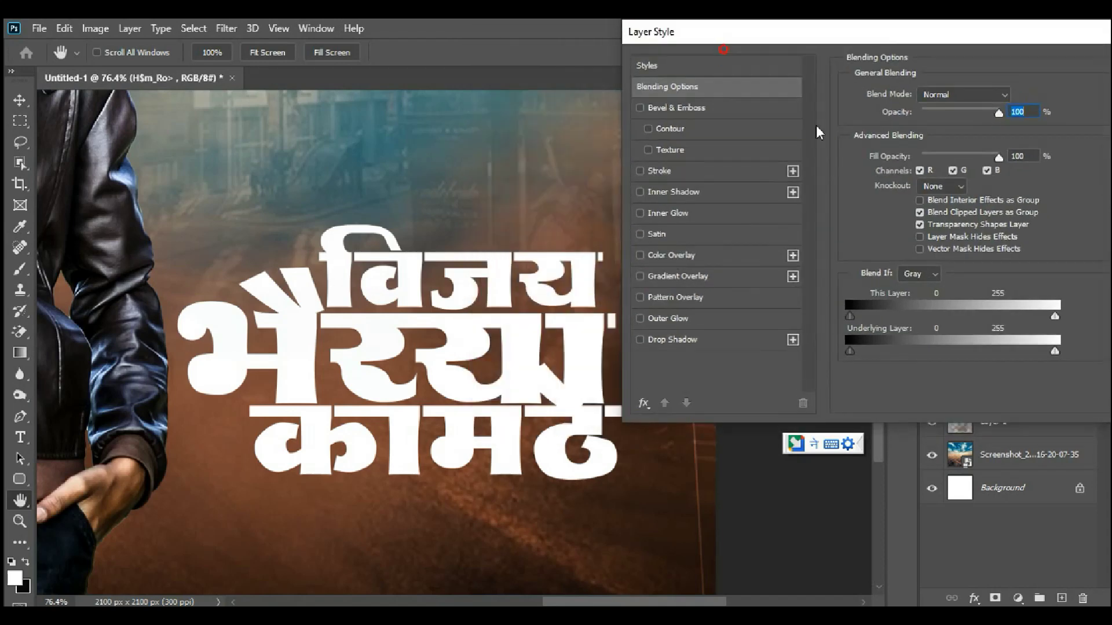
pyautogui.click(676, 173)
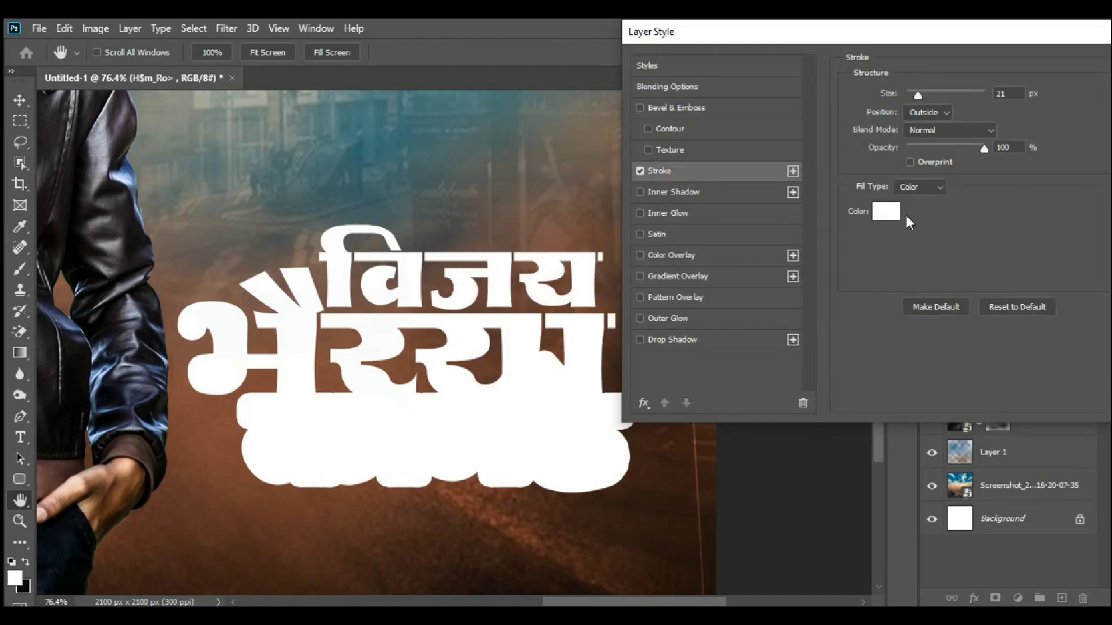
pyautogui.click(887, 213)
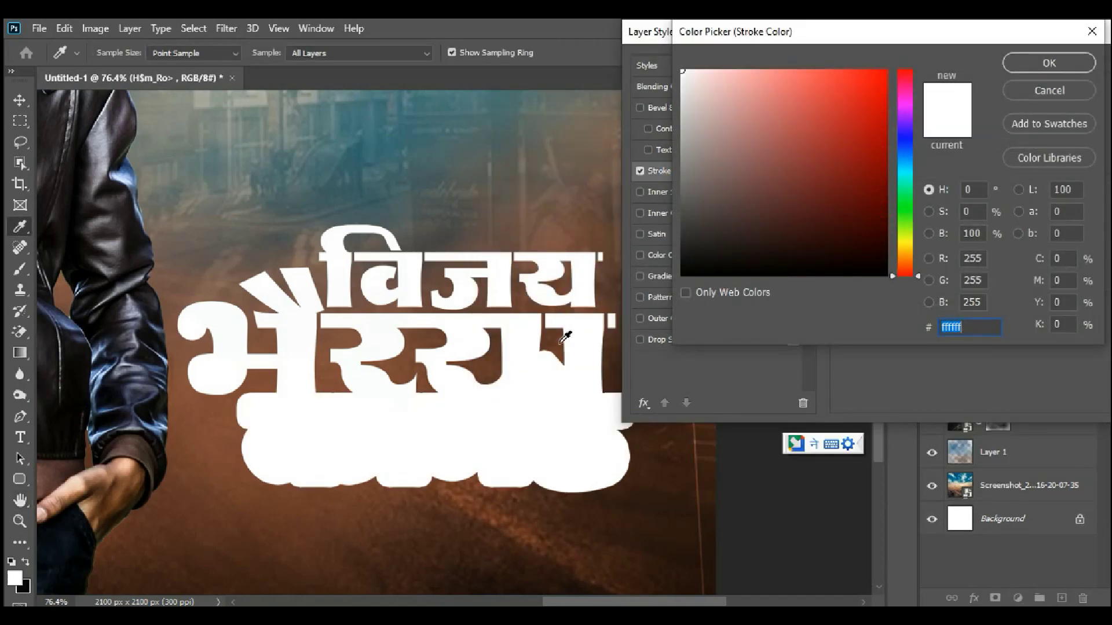
pyautogui.click(560, 342)
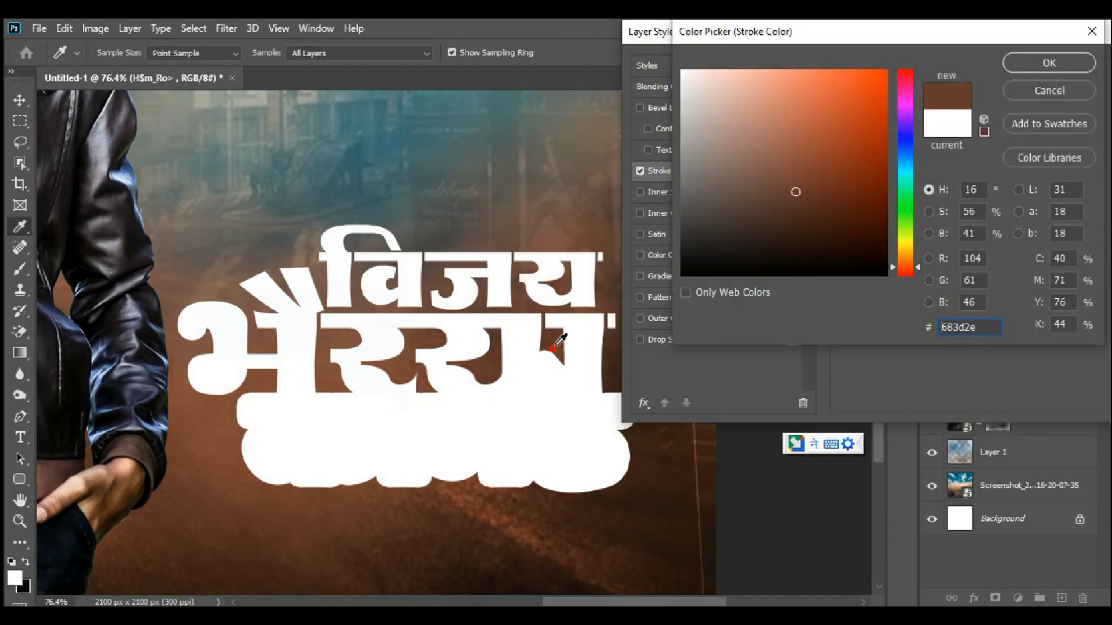
pyautogui.click(1036, 67)
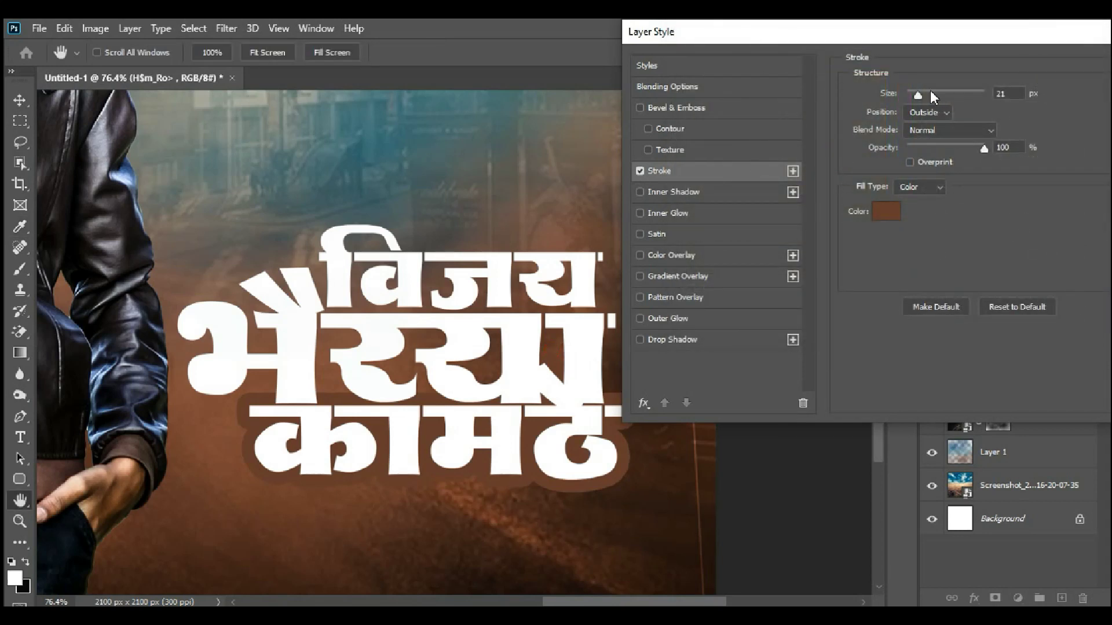
pyautogui.moveTo(931, 94); pyautogui.dragTo(913, 98)
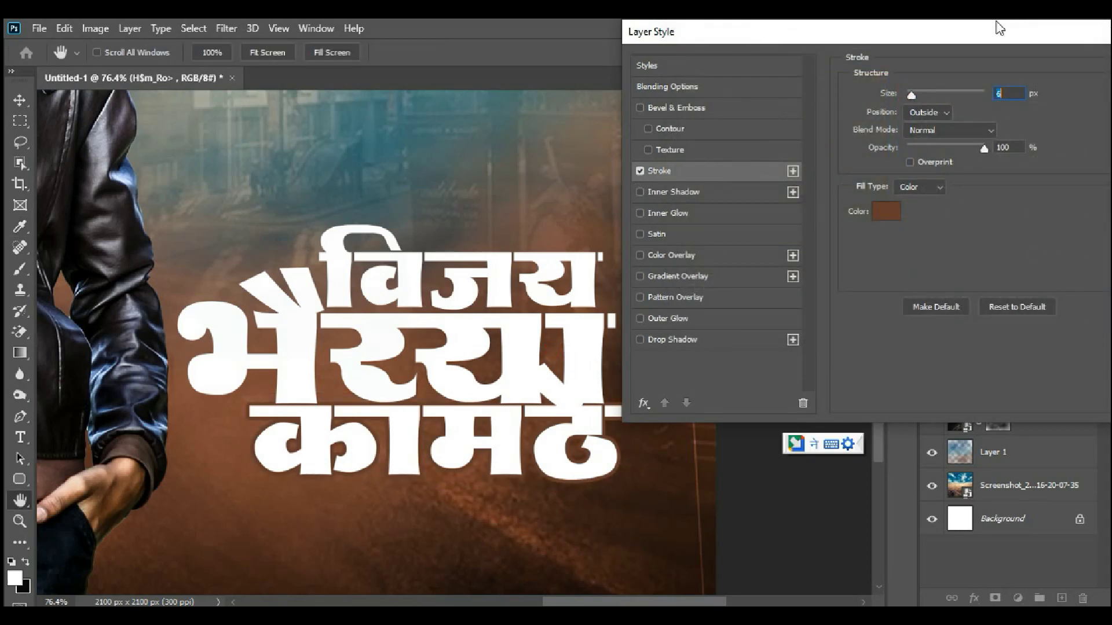
pyautogui.moveTo(1000, 27)
pyautogui.mouseDown()
pyautogui.moveTo(727, 74)
pyautogui.moveTo(666, 73)
pyautogui.mouseUp()
pyautogui.click(904, 109)
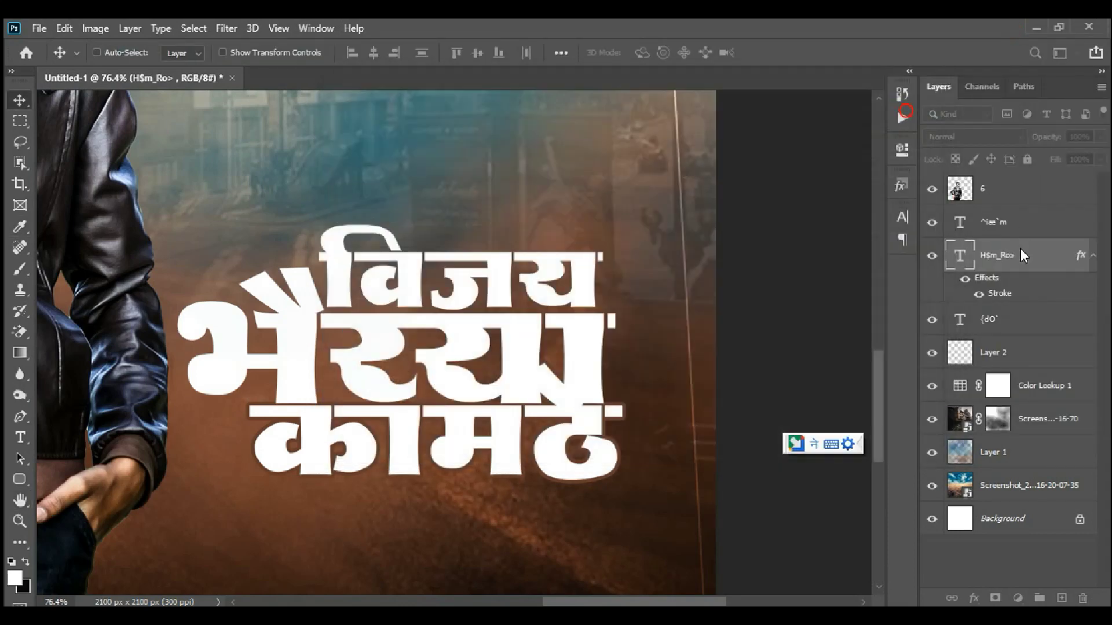
# Step: Move the कामठे layer above the middle title line and zoom to check the spacing
pyautogui.moveTo(1020, 255); pyautogui.dragTo(1019, 210)
pyautogui.scroll(2, 554, 405)
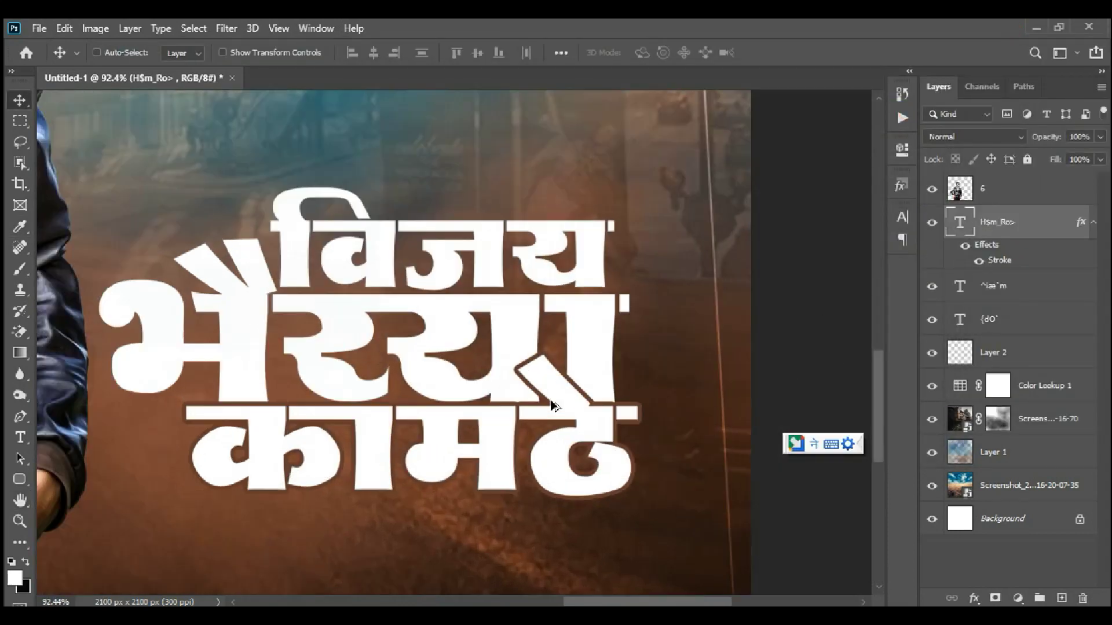
pyautogui.scroll(1, 553, 405)
pyautogui.scroll(1, 504, 322)
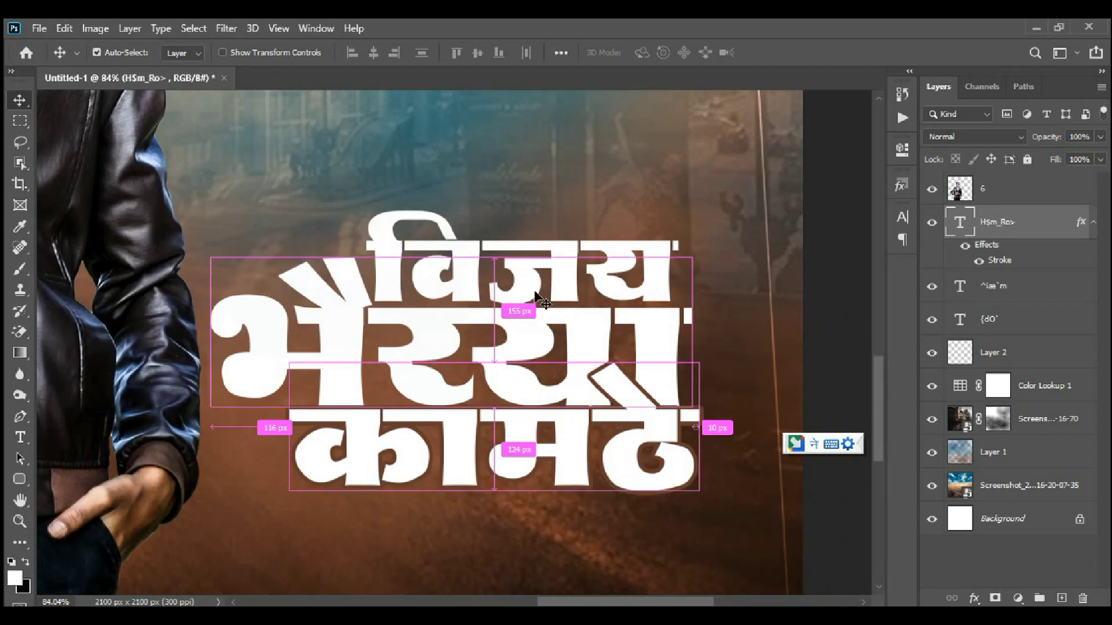
pyautogui.scroll(-4, 527, 338)
pyautogui.scroll(-2, 528, 344)
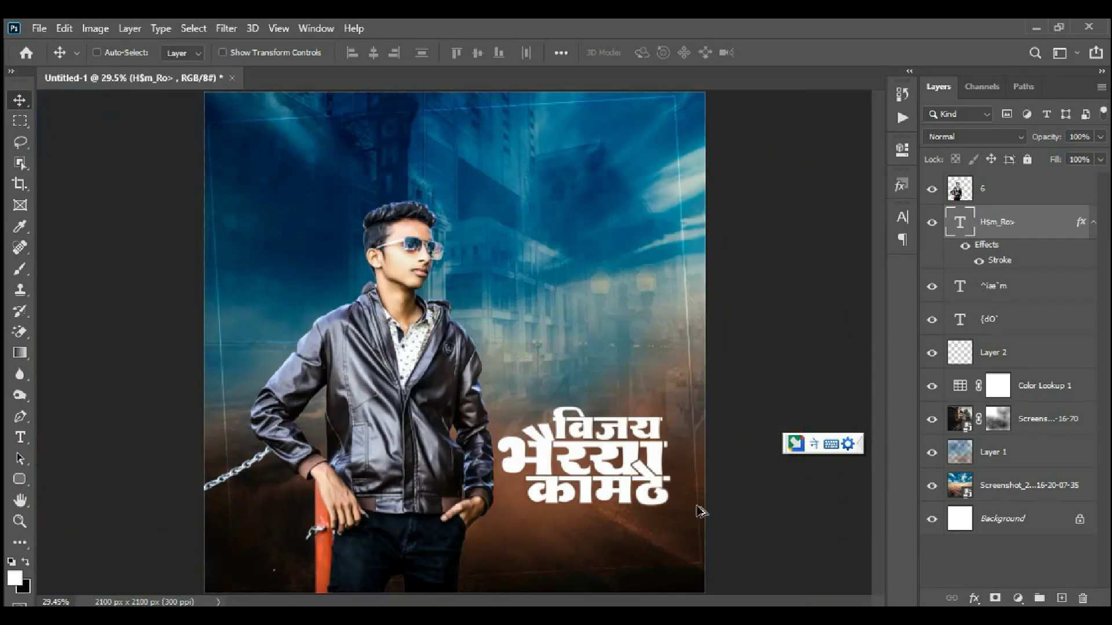
pyautogui.scroll(2, 703, 509)
pyautogui.scroll(1, 846, 287)
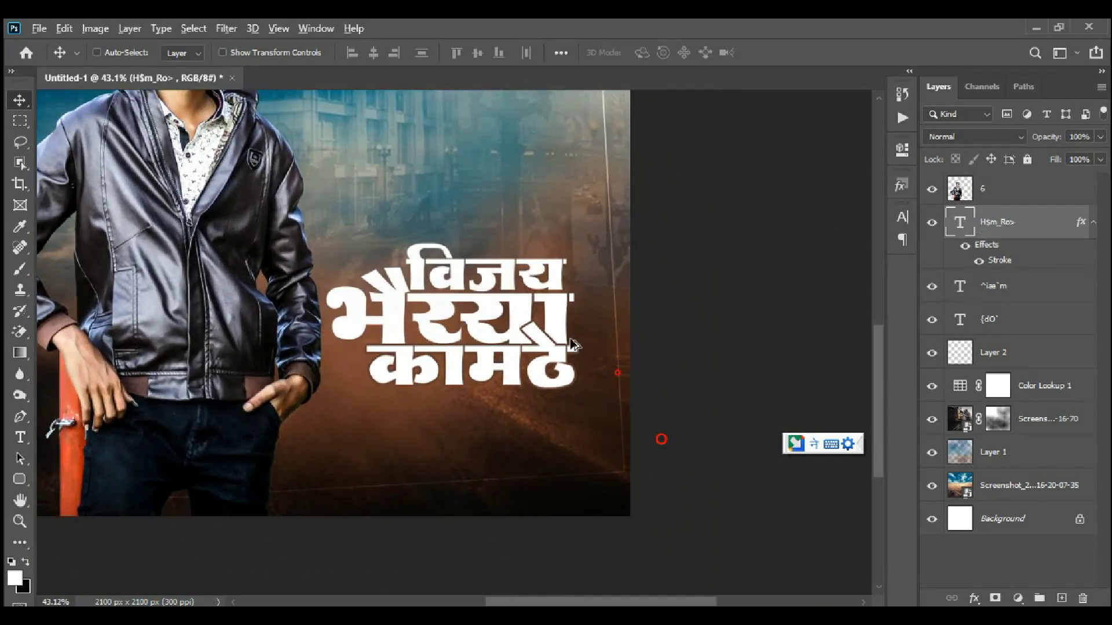
pyautogui.scroll(1, 570, 344)
pyautogui.scroll(1, 529, 336)
pyautogui.scroll(1, 527, 347)
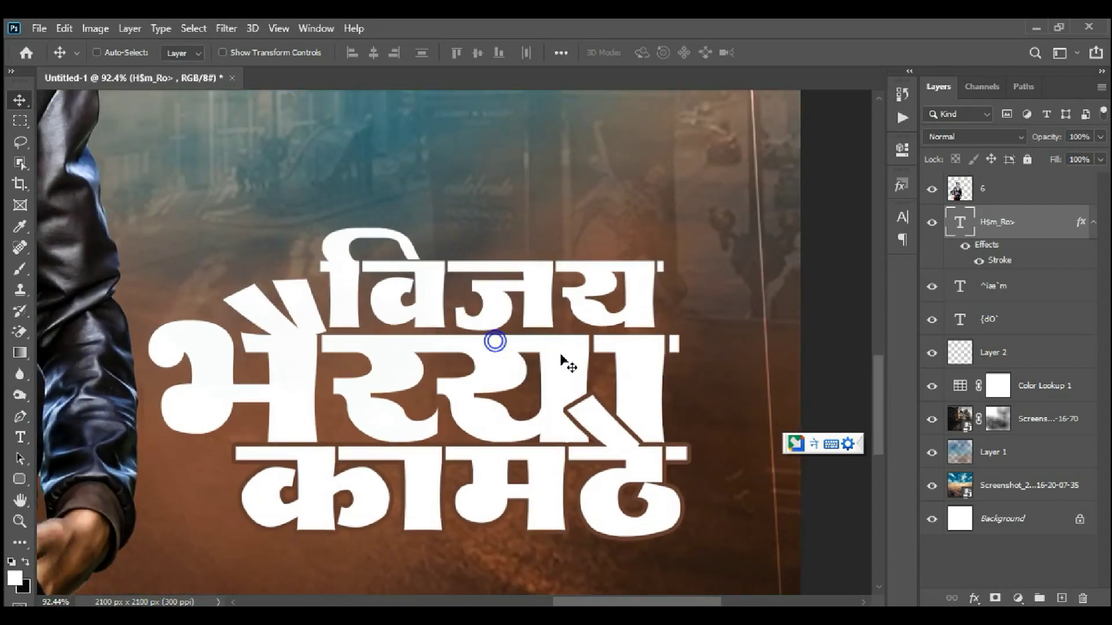
# Step: Select the विजय and भैय्या title text layers together
pyautogui.press('ctrl')
pyautogui.keyDown('ctrl'); pyautogui.click(547, 281); pyautogui.keyUp('ctrl')
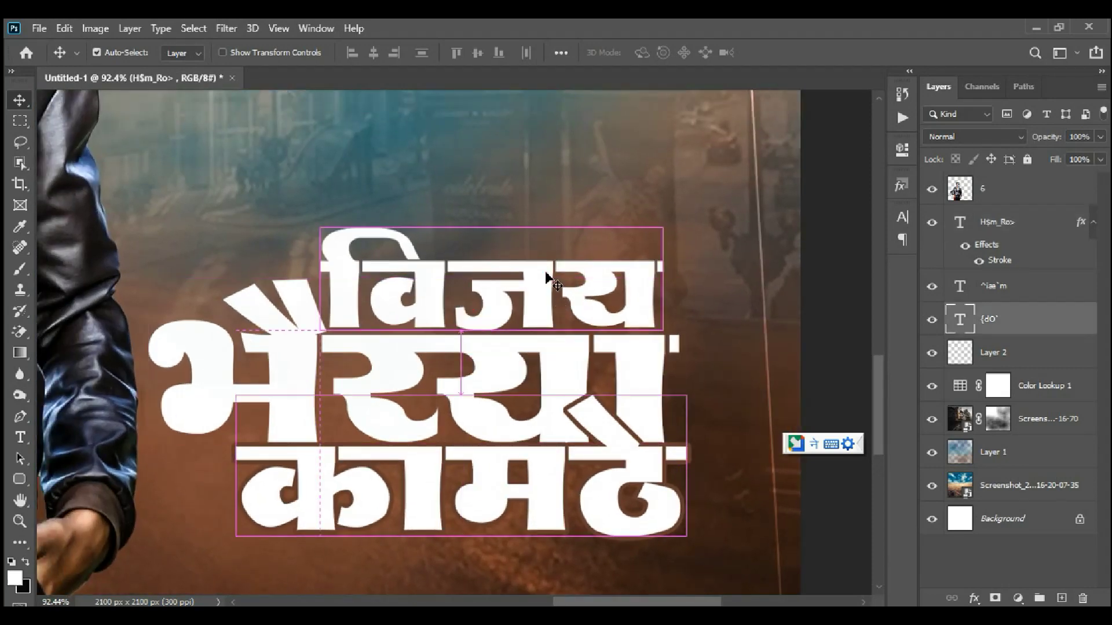
pyautogui.keyDown('ctrl'); pyautogui.keyDown('shift'); pyautogui.click(555, 365); pyautogui.keyUp('shift'); pyautogui.keyUp('ctrl')
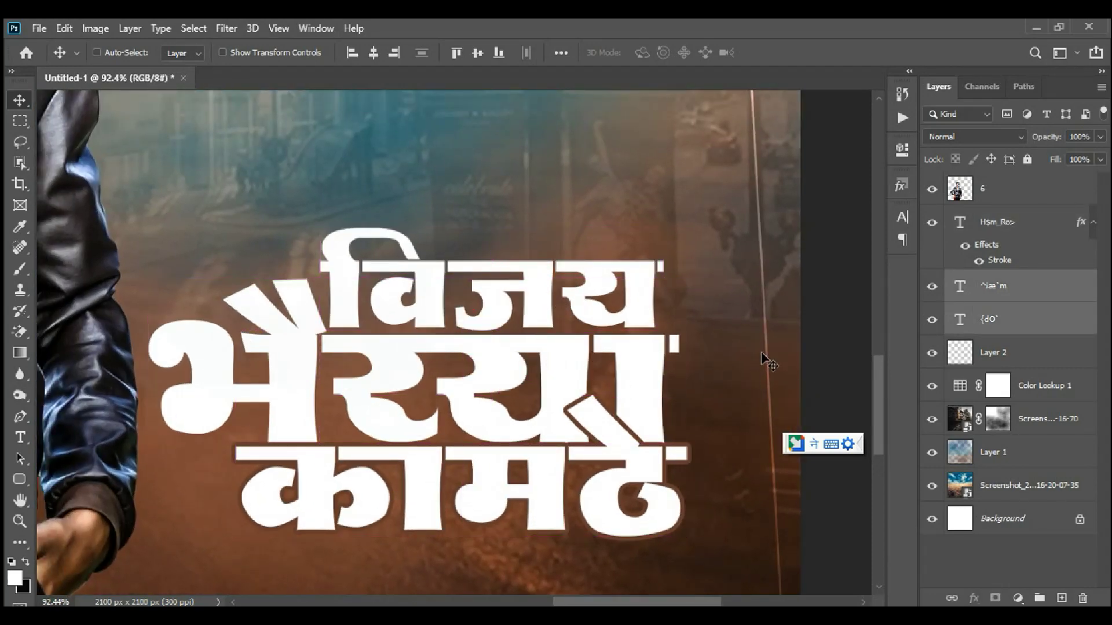
pyautogui.scroll(-3, 602, 341)
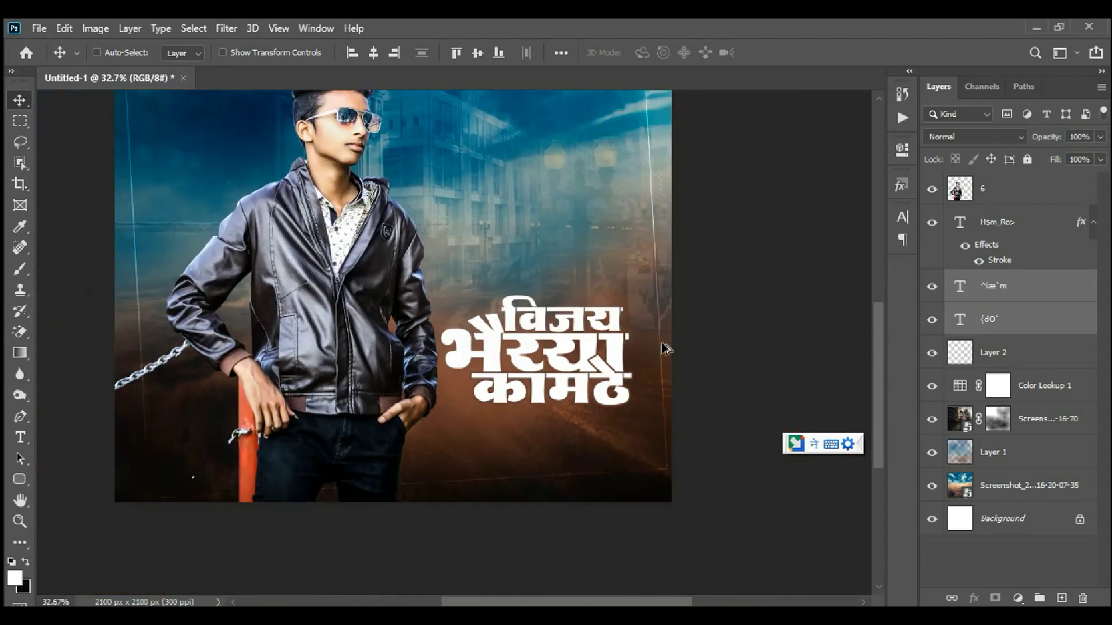
# Step: Enable a Gradient Overlay on the विजय text layer and open its gradient
pyautogui.click(1088, 323)
pyautogui.doubleClick(1062, 326)
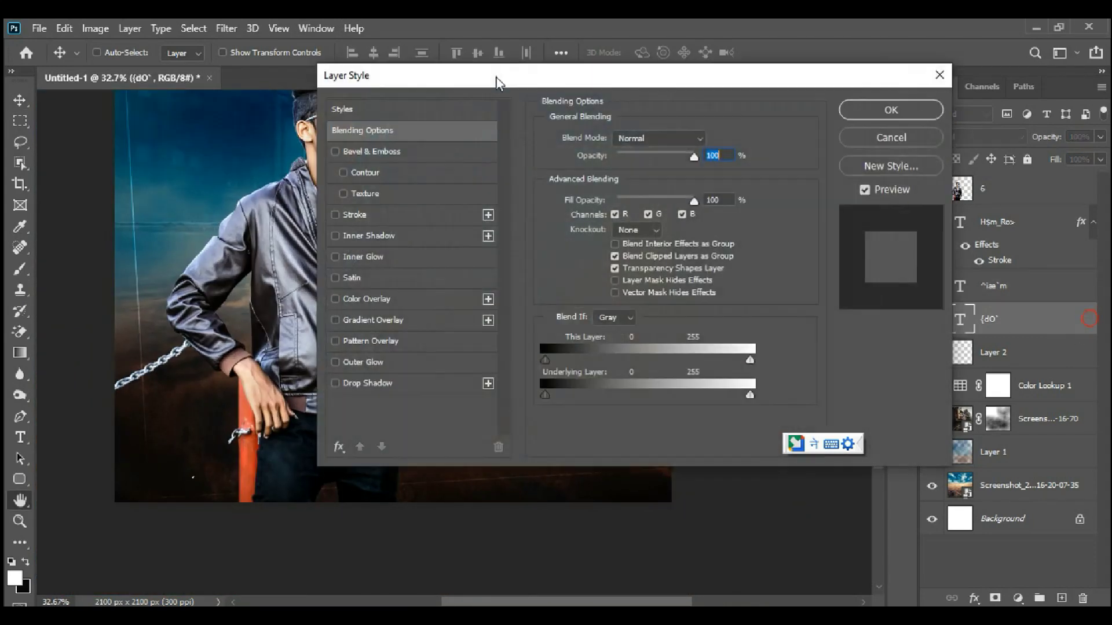
pyautogui.moveTo(492, 78); pyautogui.dragTo(753, 40)
pyautogui.click(675, 282)
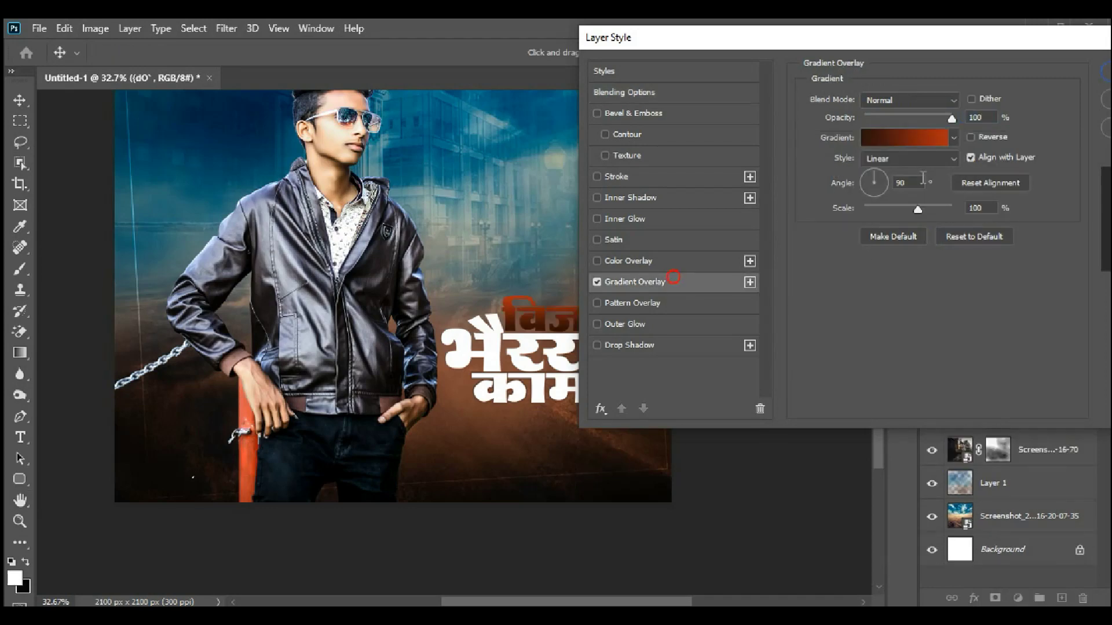
pyautogui.click(920, 143)
# Step: Set the gradient stops to white and light orange #ffb96d and apply the style
pyautogui.doubleClick(752, 371)
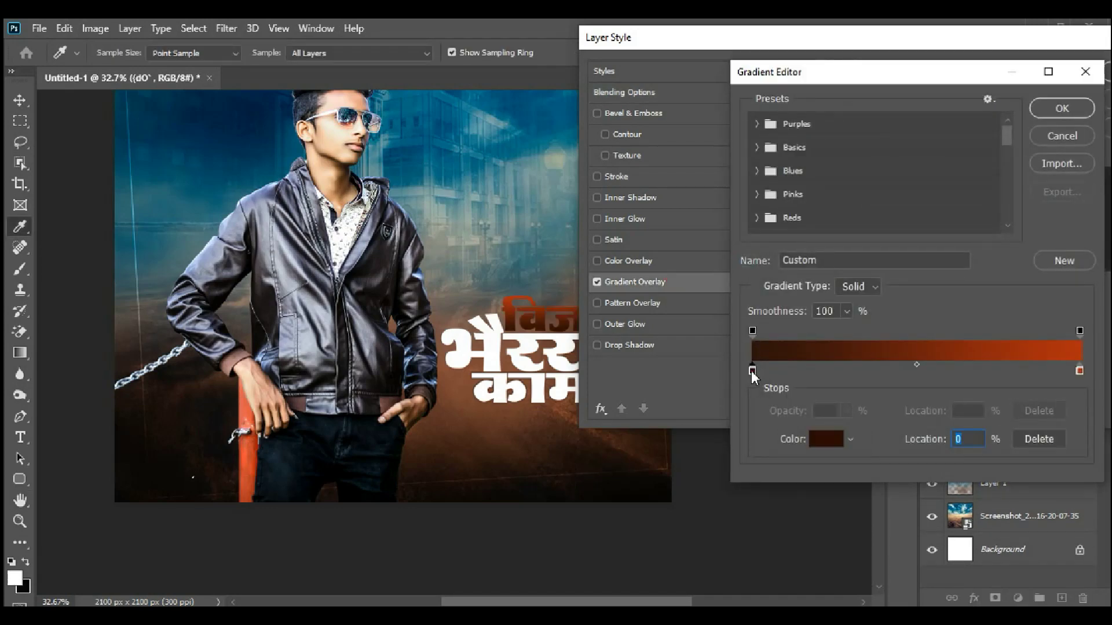
pyautogui.click(682, 71)
pyautogui.click(1083, 62)
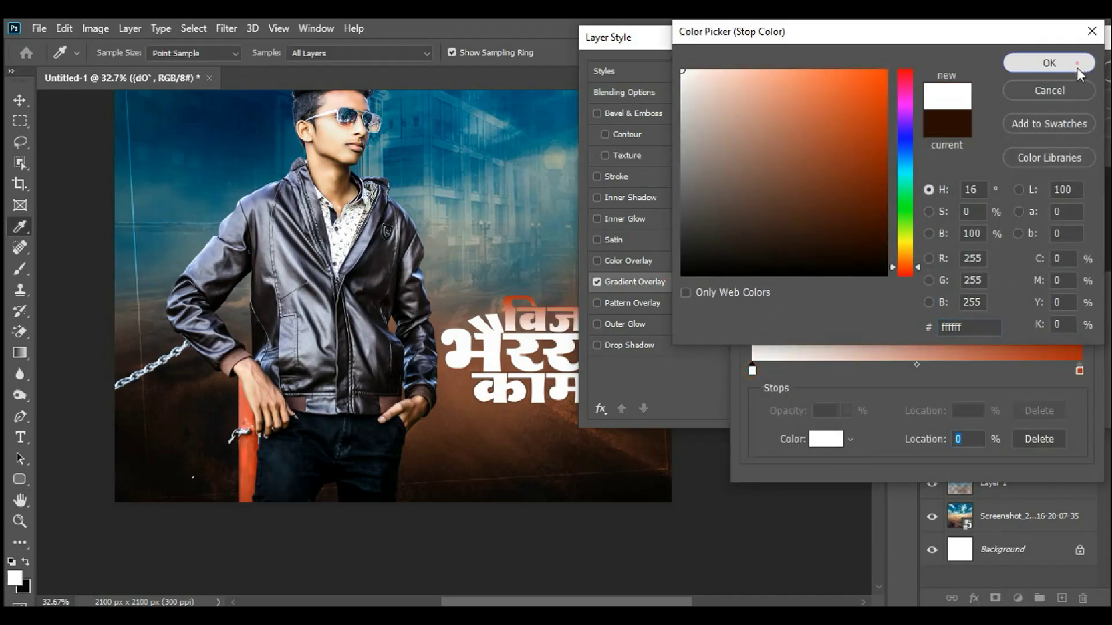
pyautogui.doubleClick(1079, 371)
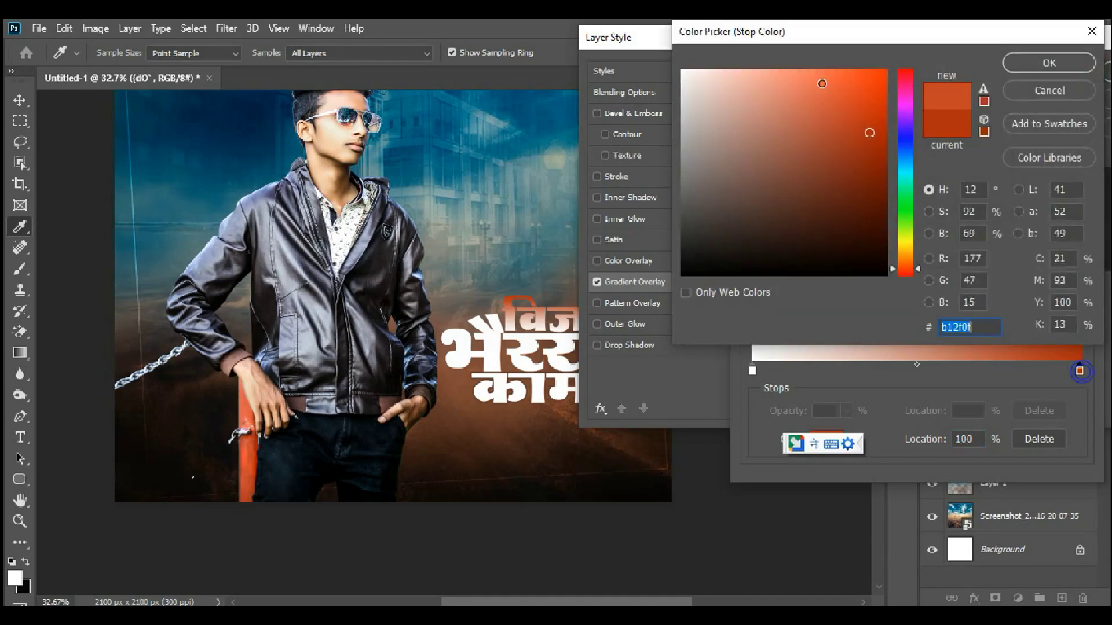
pyautogui.click(799, 70)
pyautogui.click(905, 258)
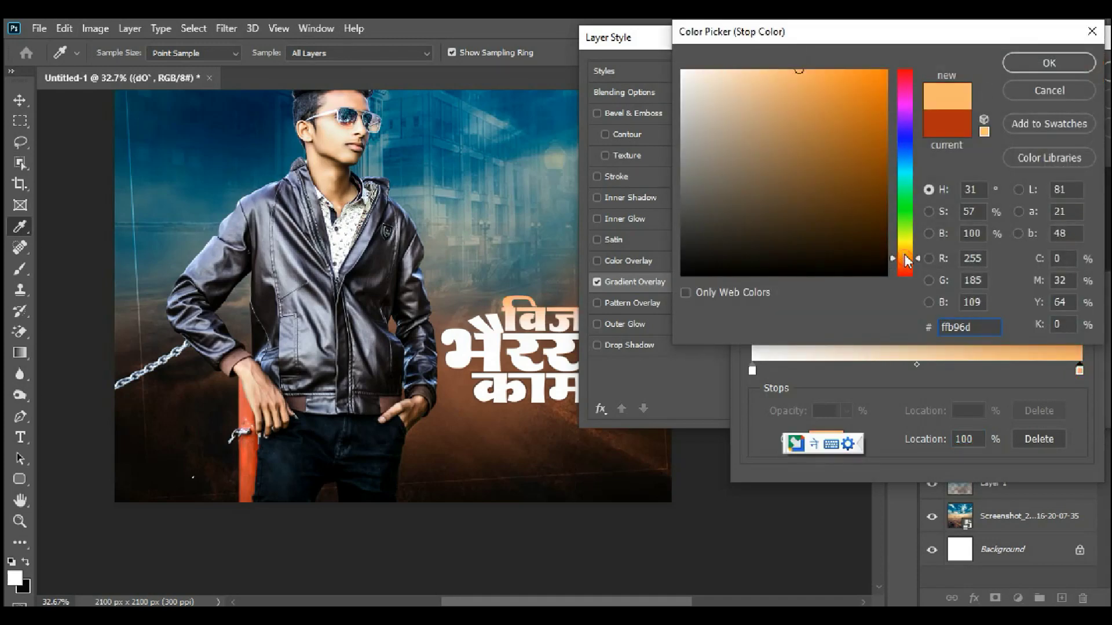
pyautogui.click(1030, 65)
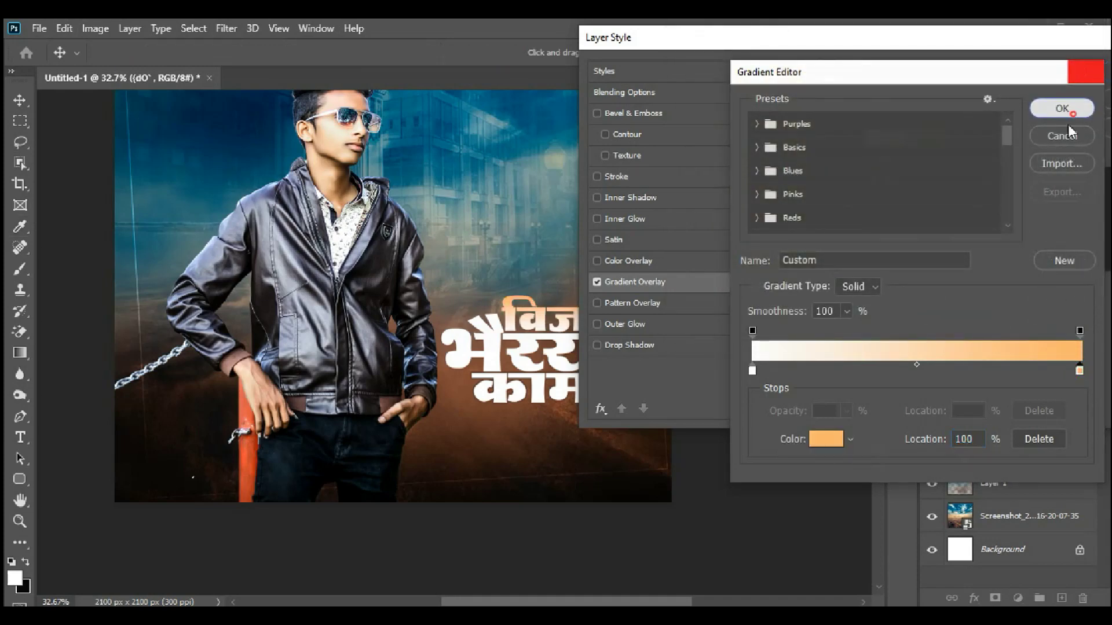
pyautogui.click(1071, 113)
pyautogui.click(953, 93)
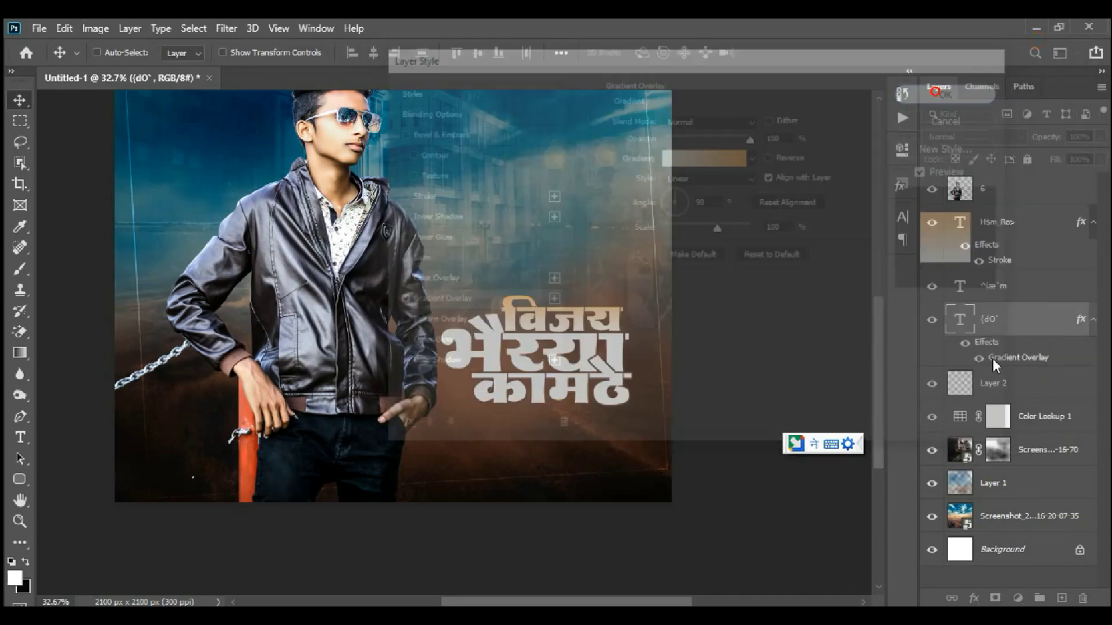
# Step: Copy the विजय layer style and paste it onto the भैय्या layer
pyautogui.rightClick(1033, 328)
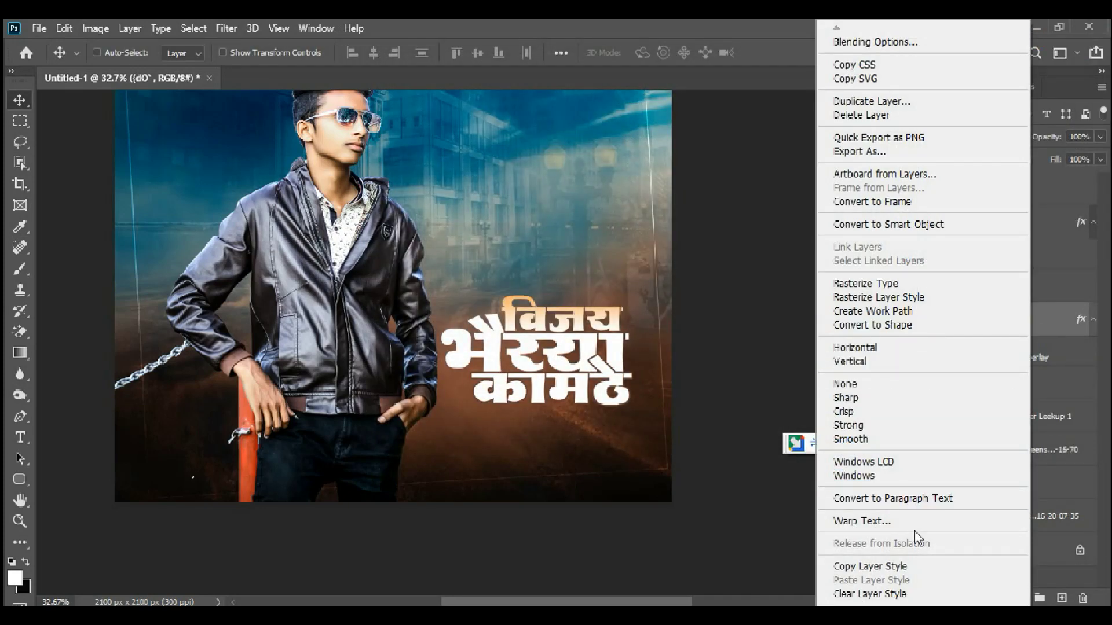
pyautogui.click(901, 568)
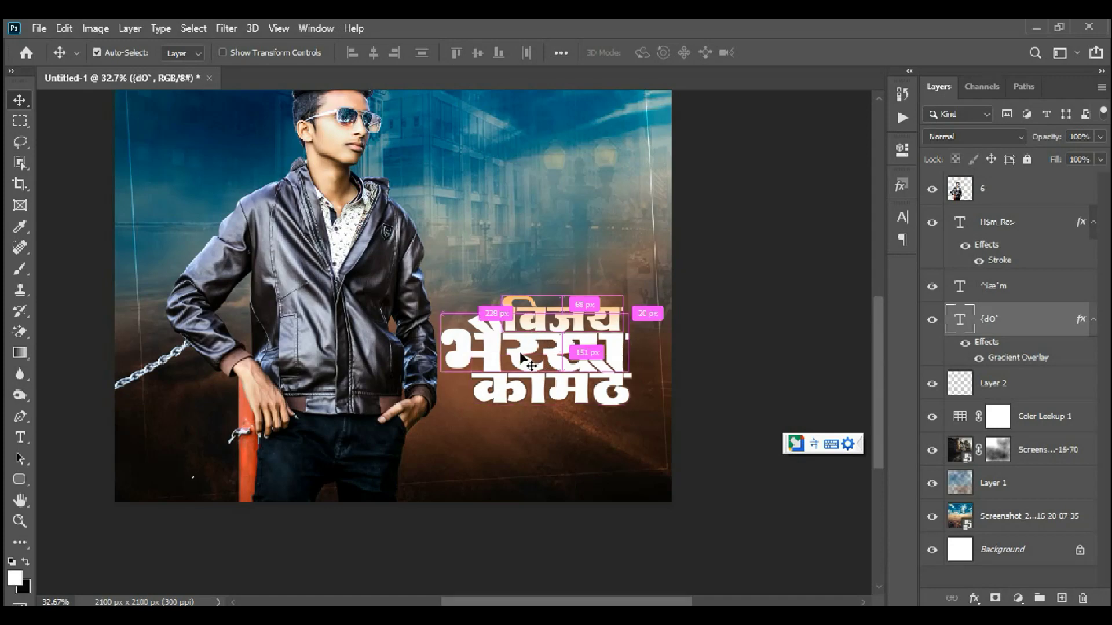
pyautogui.click(1030, 287)
pyautogui.rightClick(1030, 290)
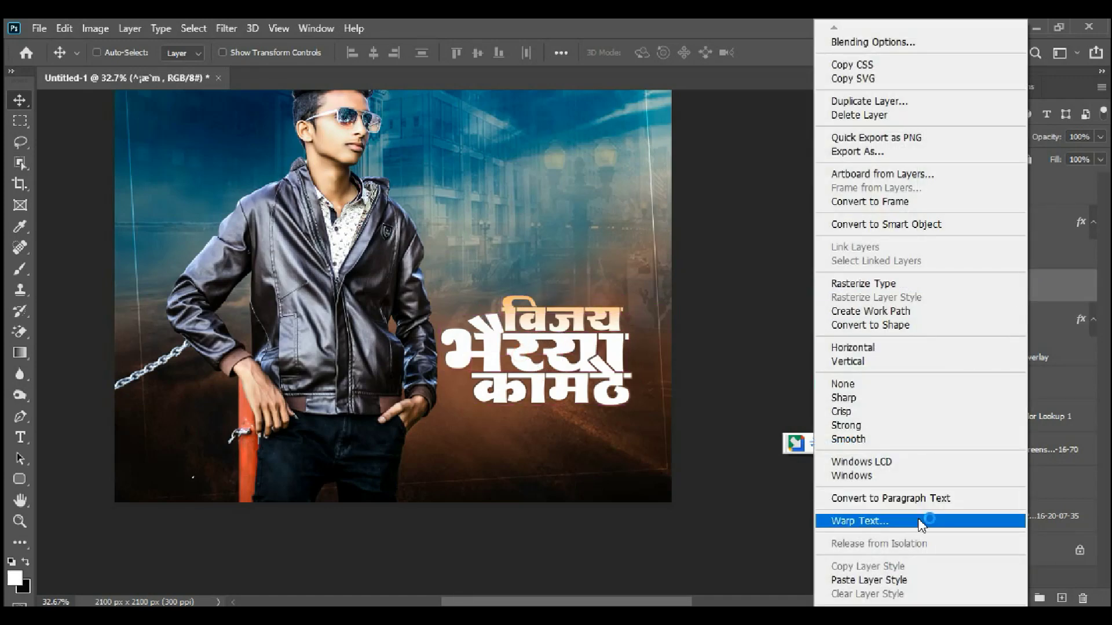
pyautogui.click(902, 580)
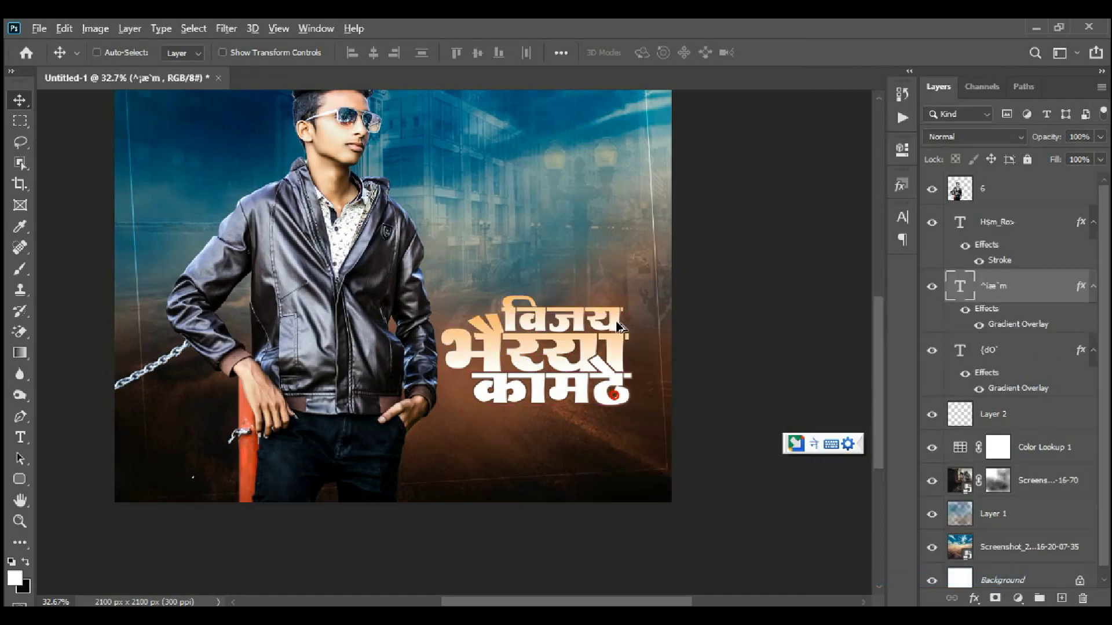
# Step: Select the bottom कामठे text layer
pyautogui.scroll(-1, 617, 327)
pyautogui.scroll(2, 625, 347)
pyautogui.scroll(2, 602, 336)
pyautogui.scroll(1, 579, 321)
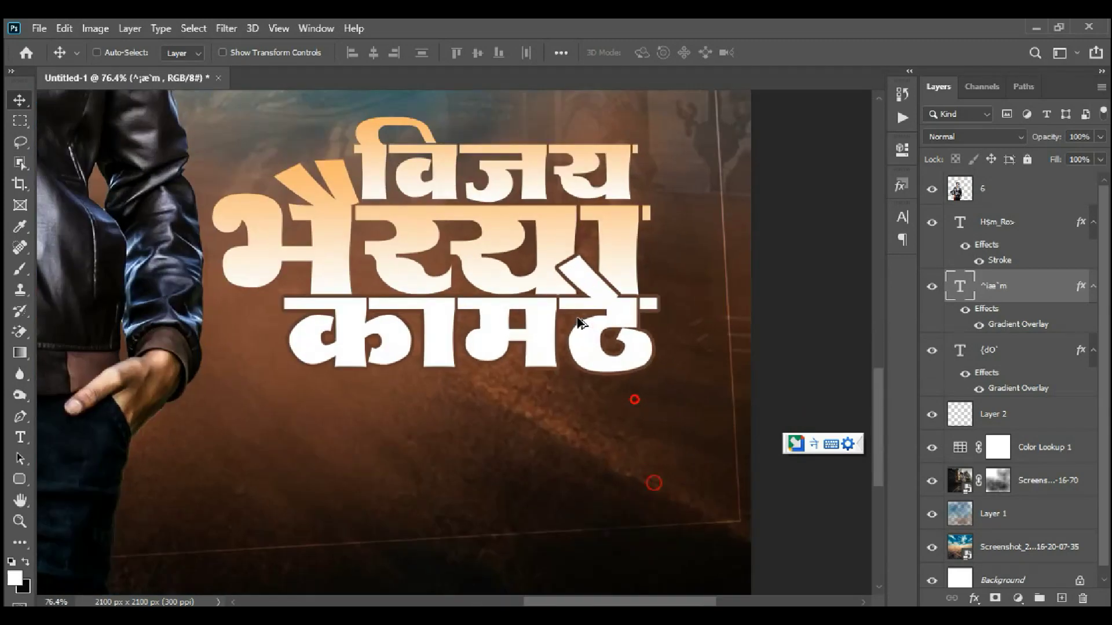
pyautogui.scroll(2, 580, 321)
pyautogui.click(1067, 232)
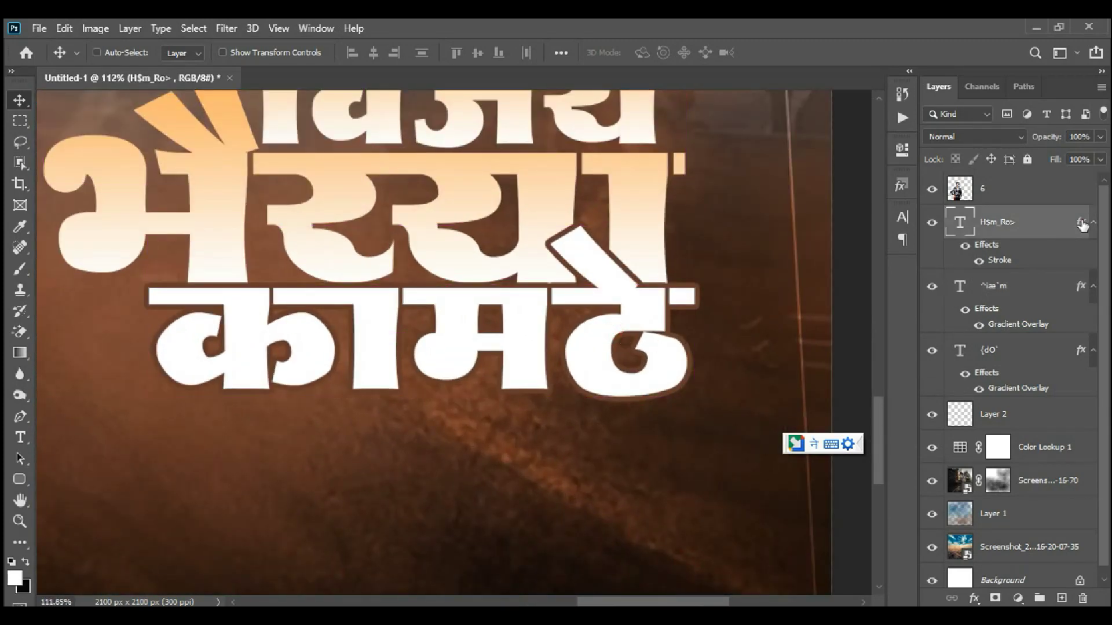
# Step: Add a Gradient Overlay to कामठे from white ffffff to peach fdd4a8 sampled from the title
pyautogui.moveTo(492, 89); pyautogui.dragTo(687, 31)
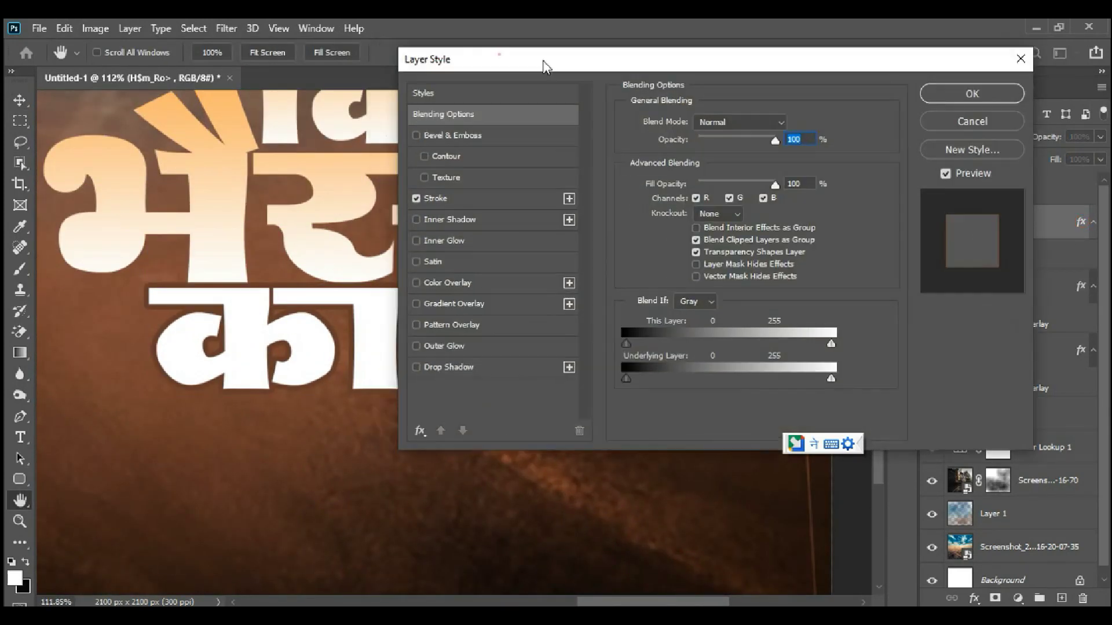
pyautogui.click(714, 281)
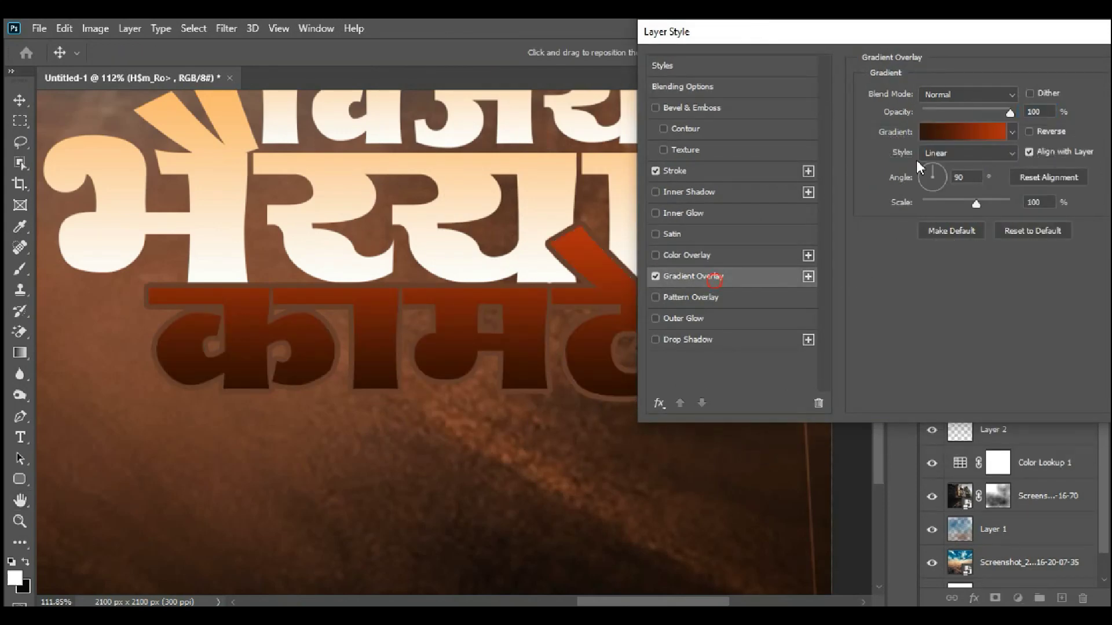
pyautogui.click(954, 135)
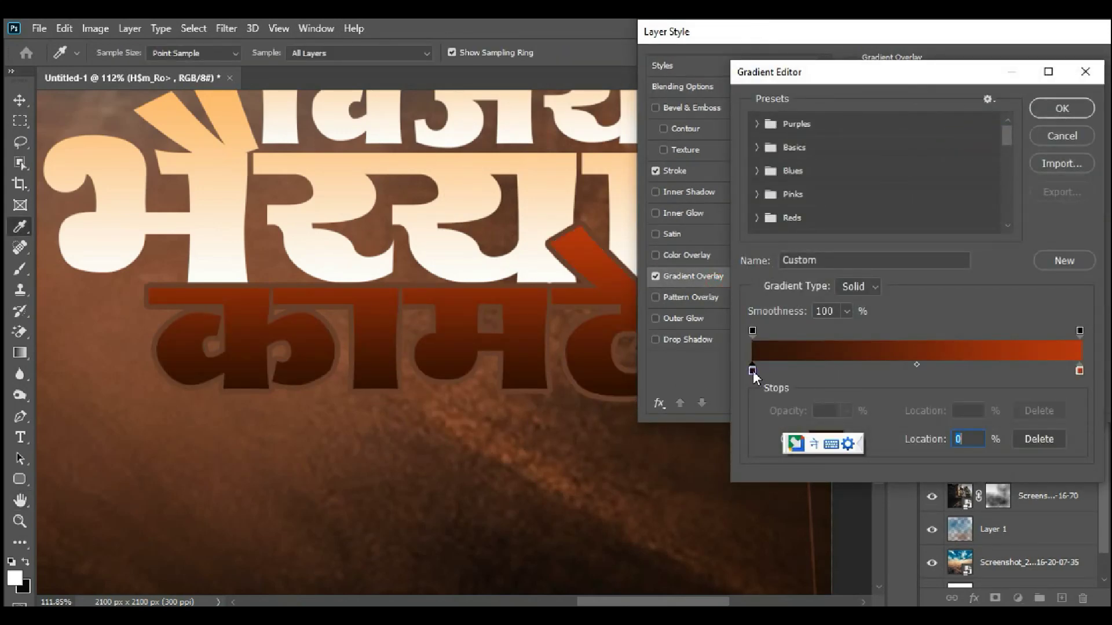
pyautogui.doubleClick(753, 371)
pyautogui.write('ffffff')
pyautogui.click(1035, 68)
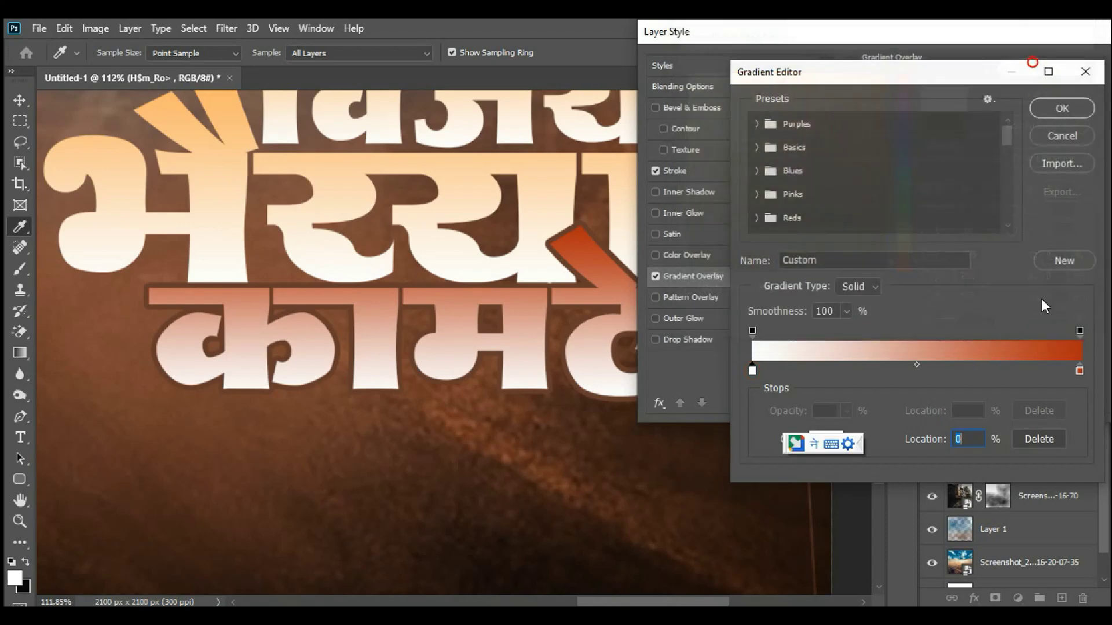
pyautogui.doubleClick(1080, 371)
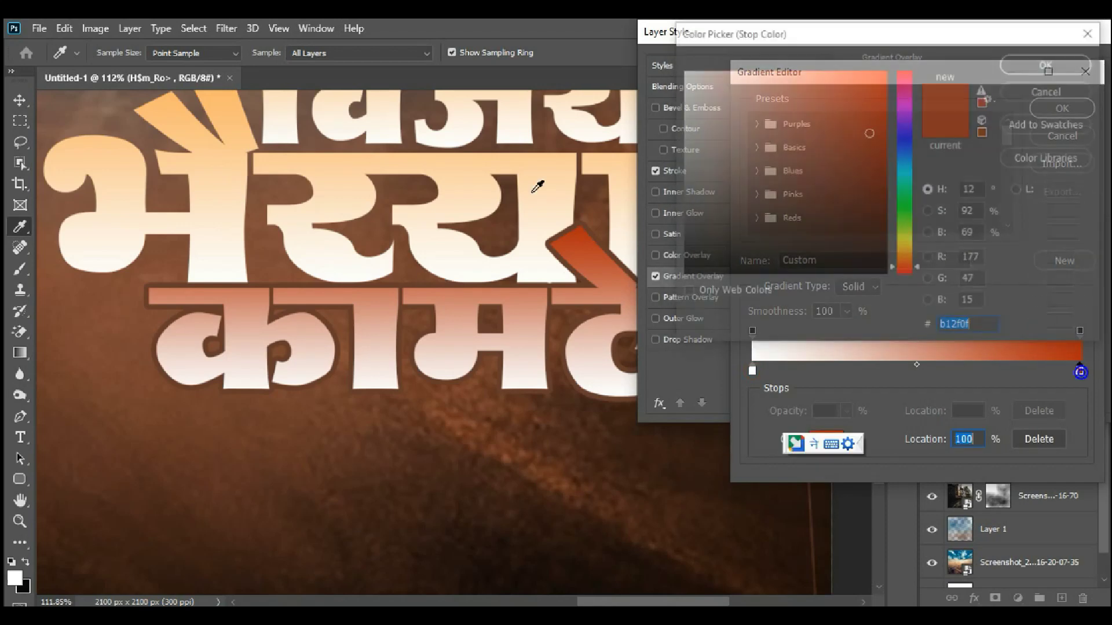
pyautogui.click(400, 184)
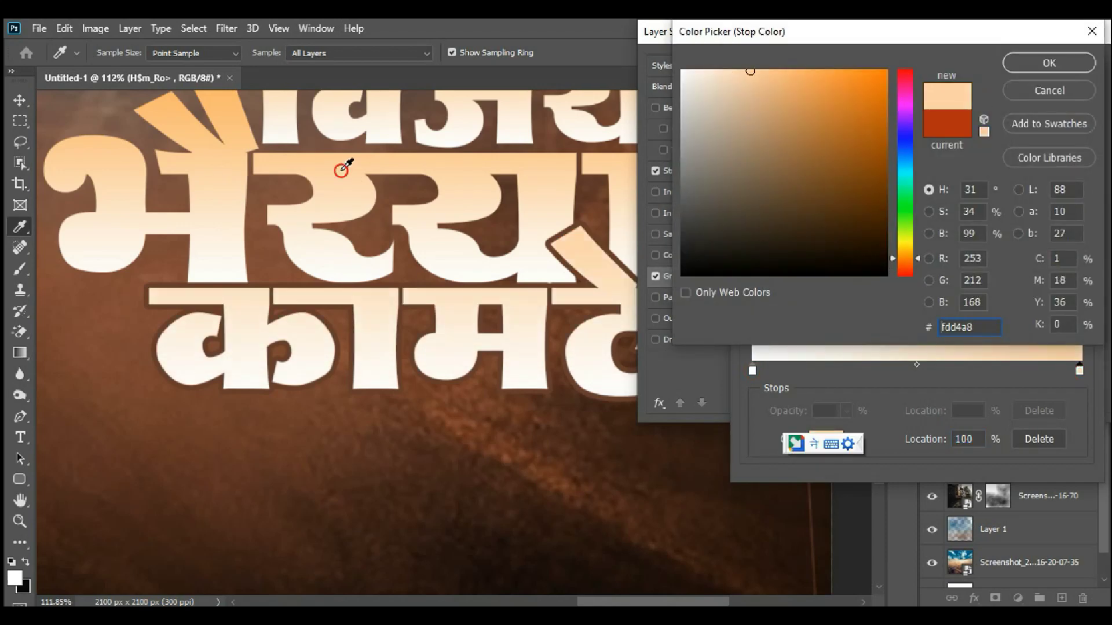
pyautogui.click(1055, 63)
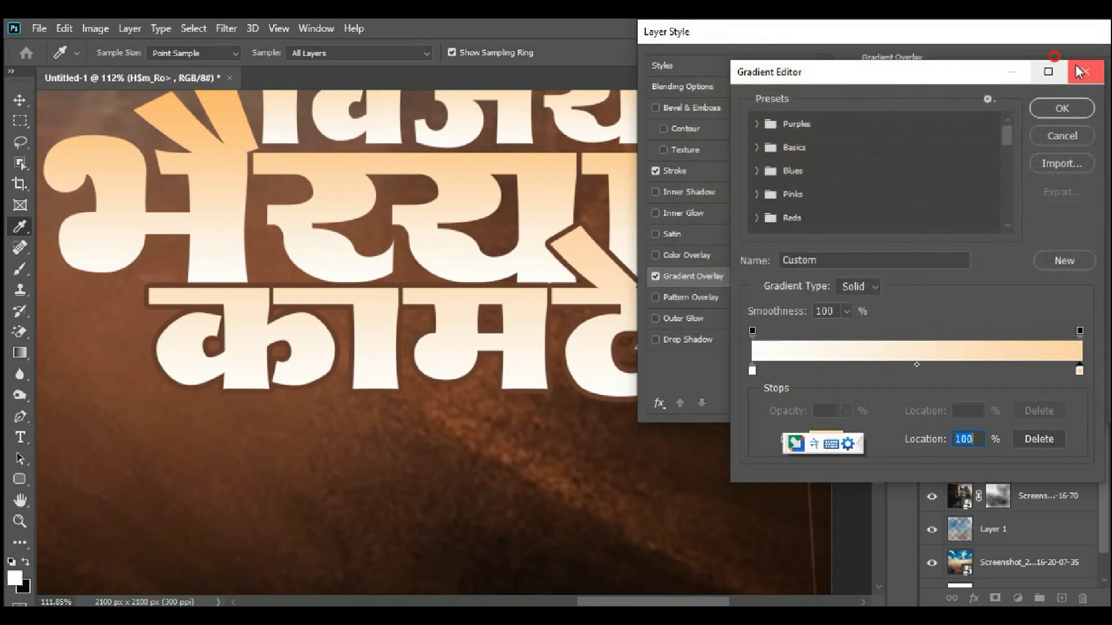
pyautogui.click(1070, 111)
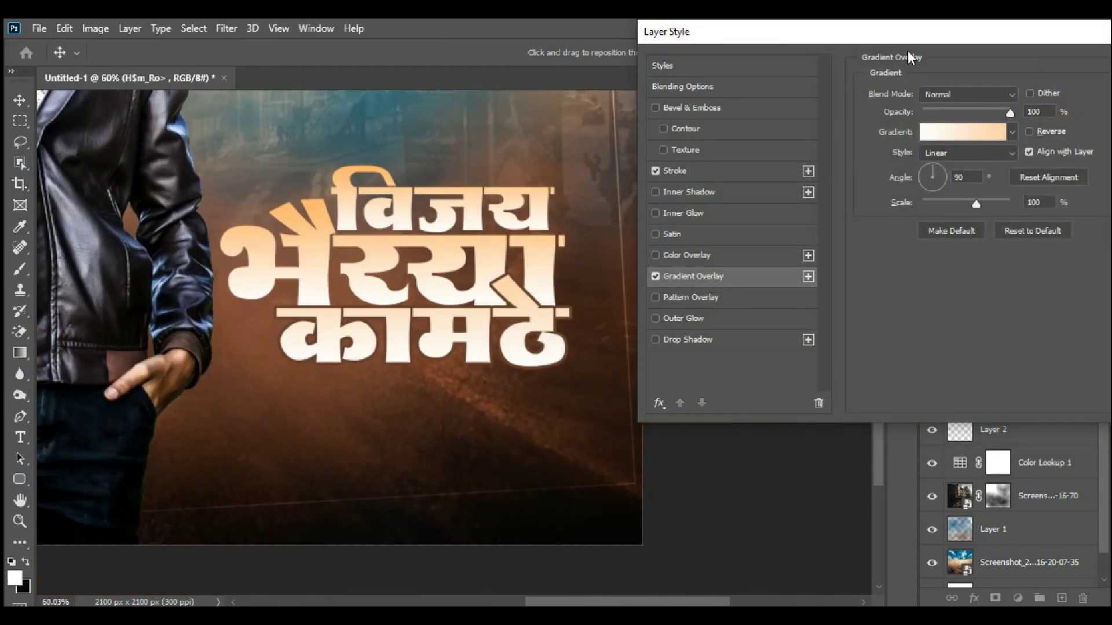
pyautogui.moveTo(908, 32); pyautogui.dragTo(663, 108)
# Step: Apply the कामठे layer's stroke and gradient styles
pyautogui.click(945, 146)
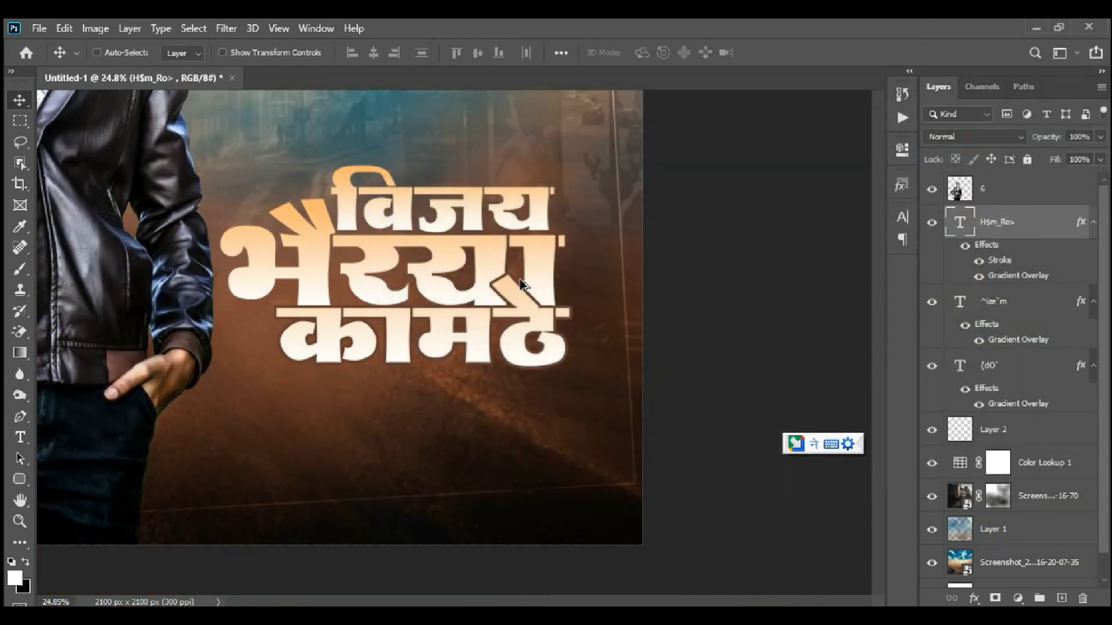
pyautogui.scroll(2, 619, 473)
pyautogui.scroll(2, 619, 473)
pyautogui.scroll(1, 619, 474)
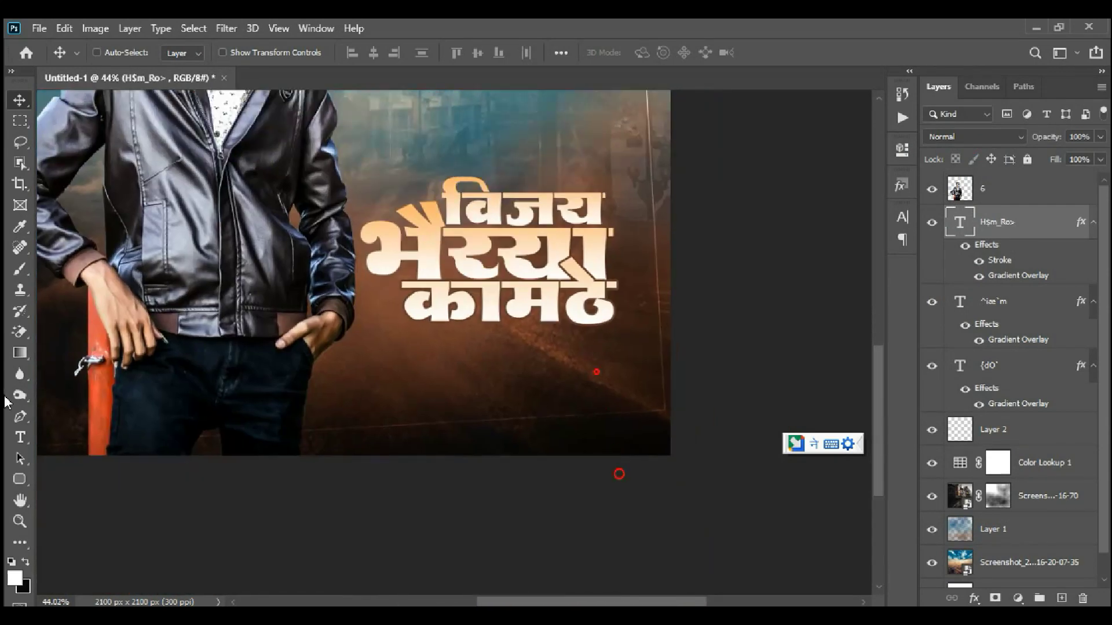
# Step: Start a new text layer below the name in the BalBharatiDev02 font
pyautogui.click(26, 441)
pyautogui.click(365, 367)
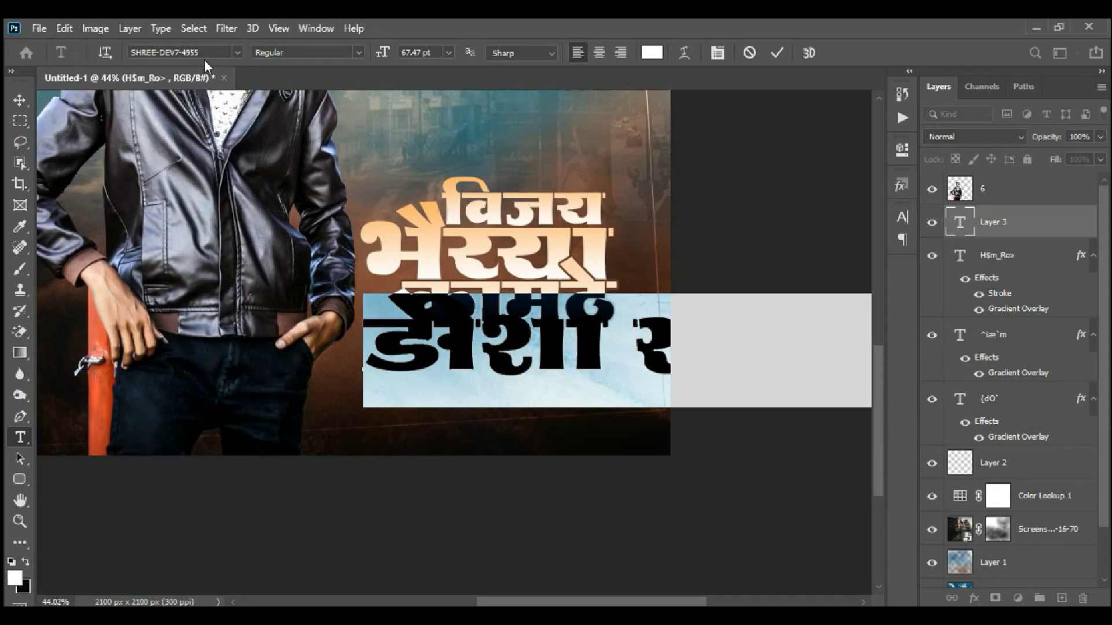
pyautogui.click(215, 52)
pyautogui.write('ba')
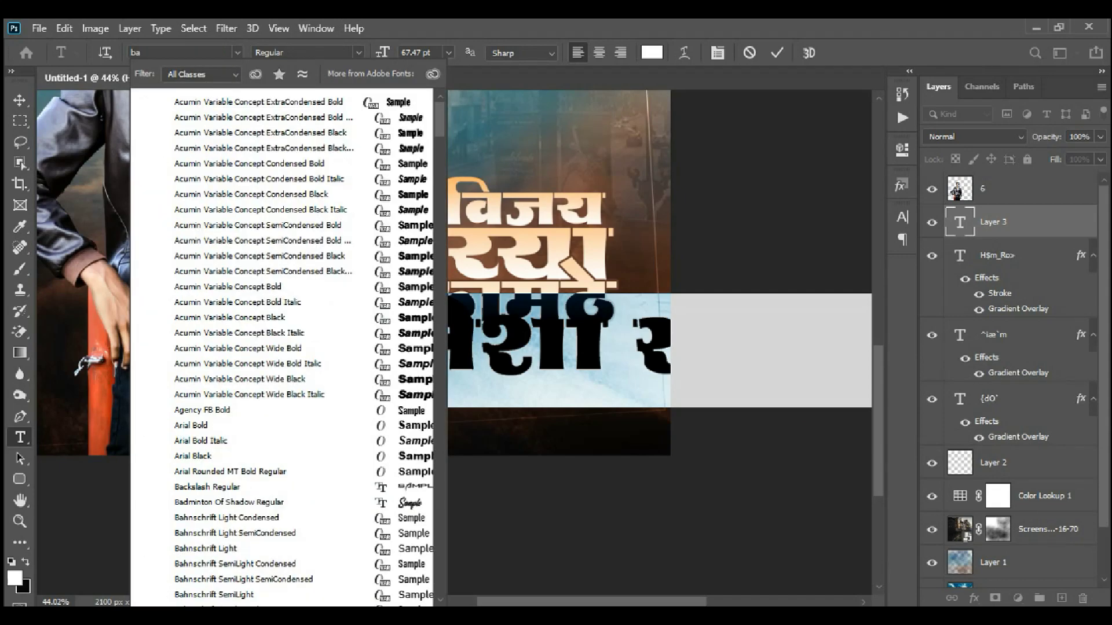
pyautogui.write('l')
pyautogui.click(301, 96)
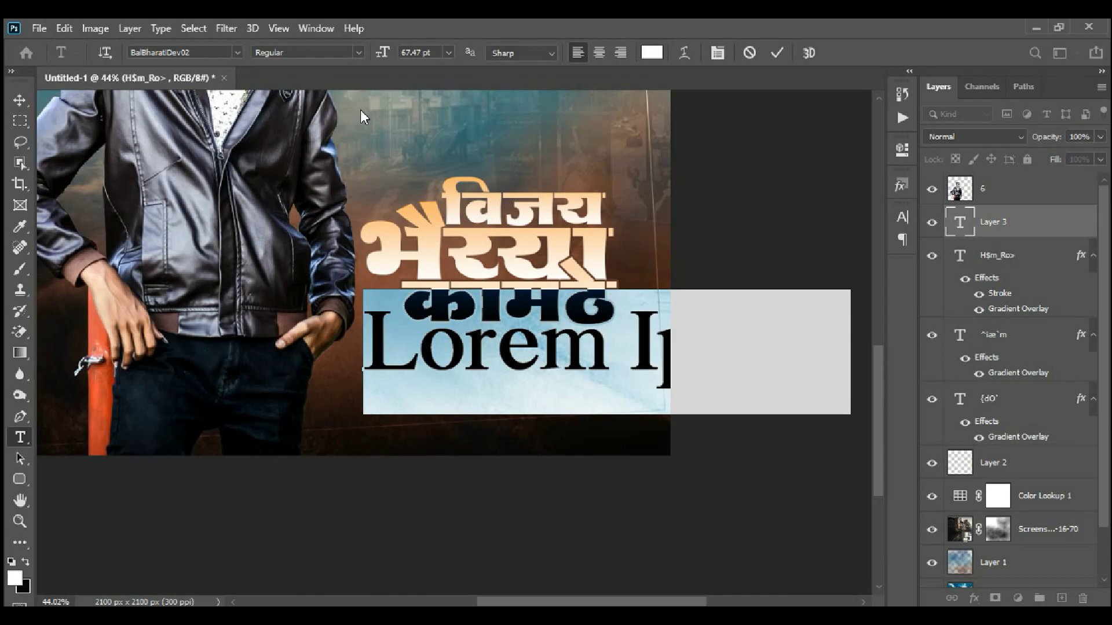
# Step: Type the Marathi wishes 'आपणास उदंड आयुष्य' and 'अनंत शुभेच्छा' via transliteration
pyautogui.hotkey('alt', 'shift')
pyautogui.write('a')
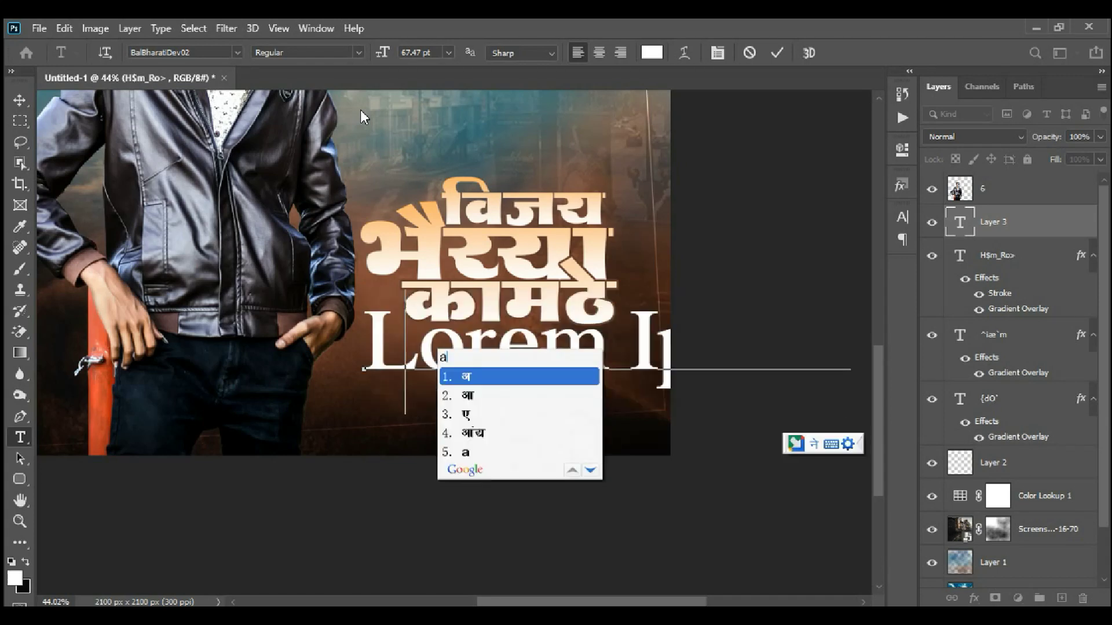
pyautogui.write('apnas')
pyautogui.press('space')
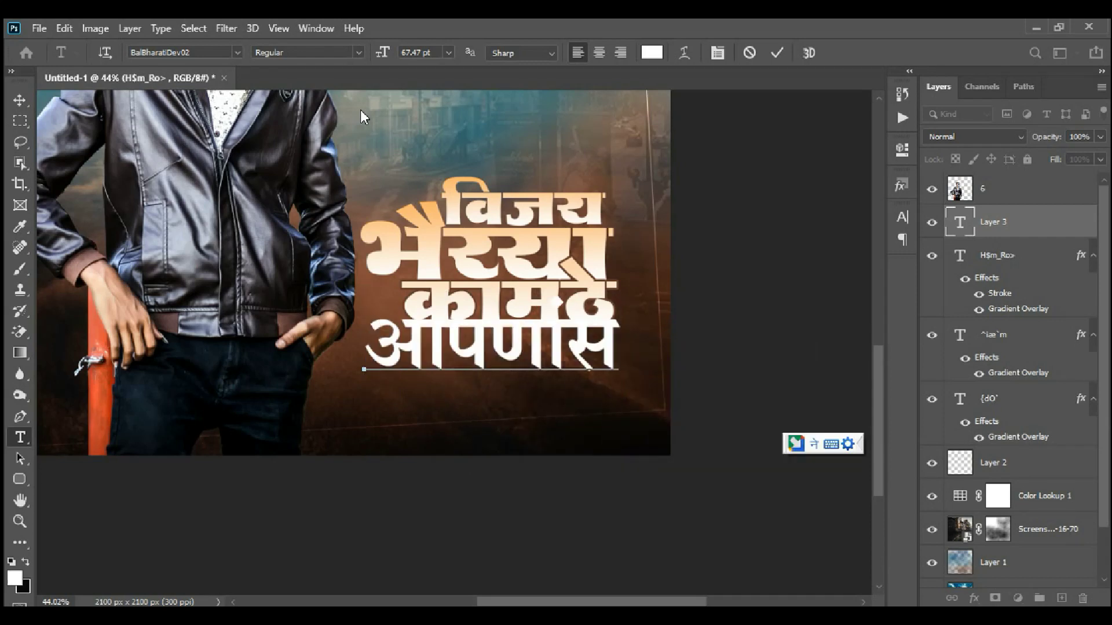
pyautogui.write('udan')
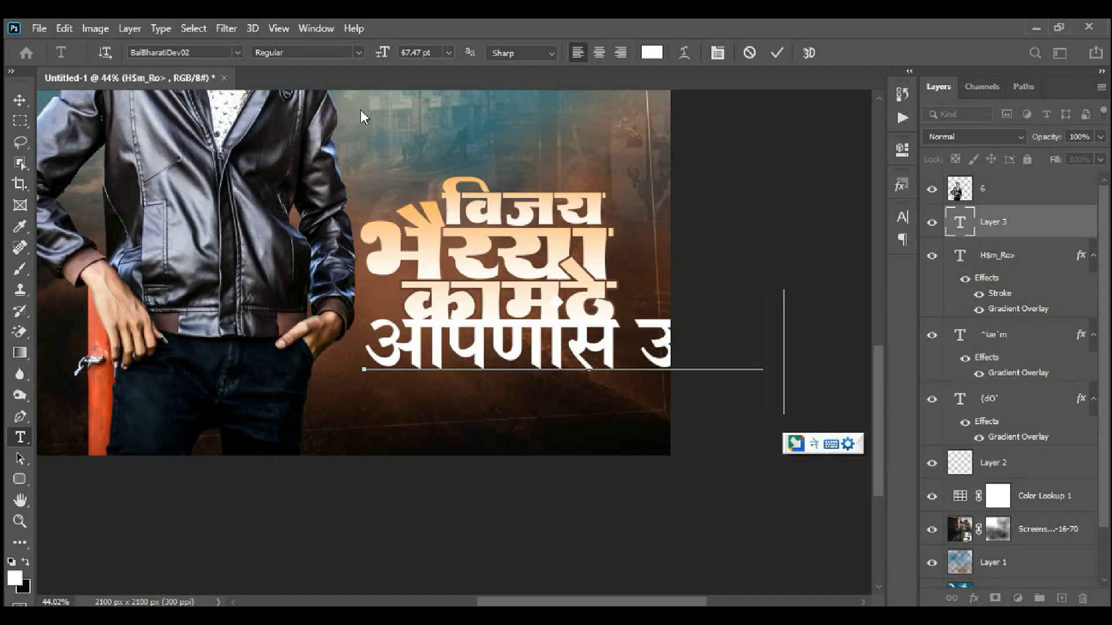
pyautogui.write('aayushy')
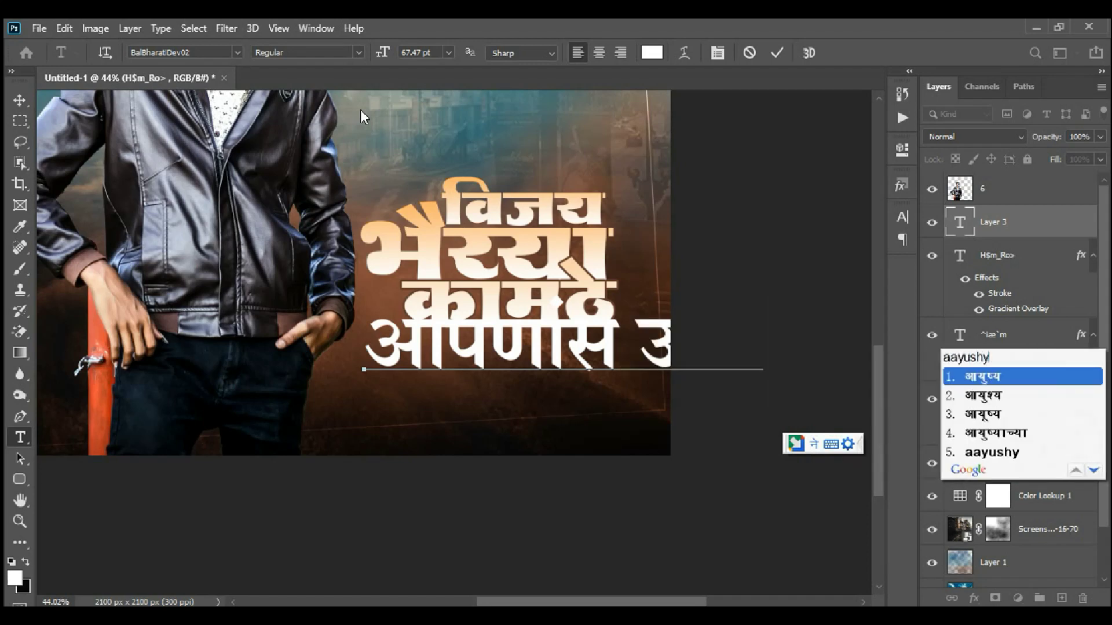
pyautogui.write('achya')
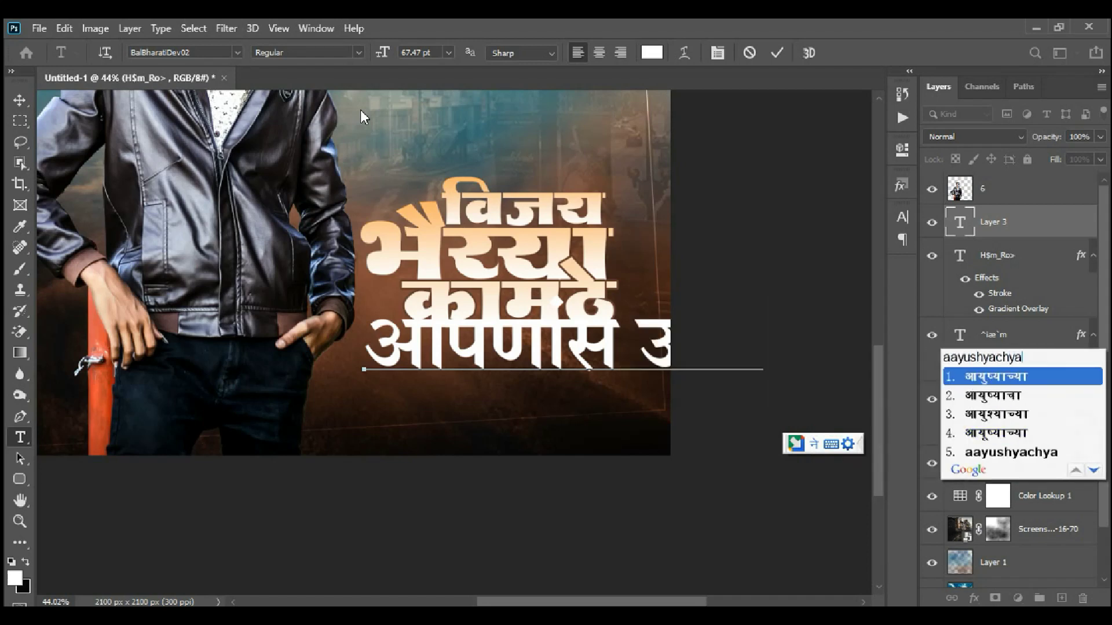
pyautogui.press('space')
pyautogui.write('anan')
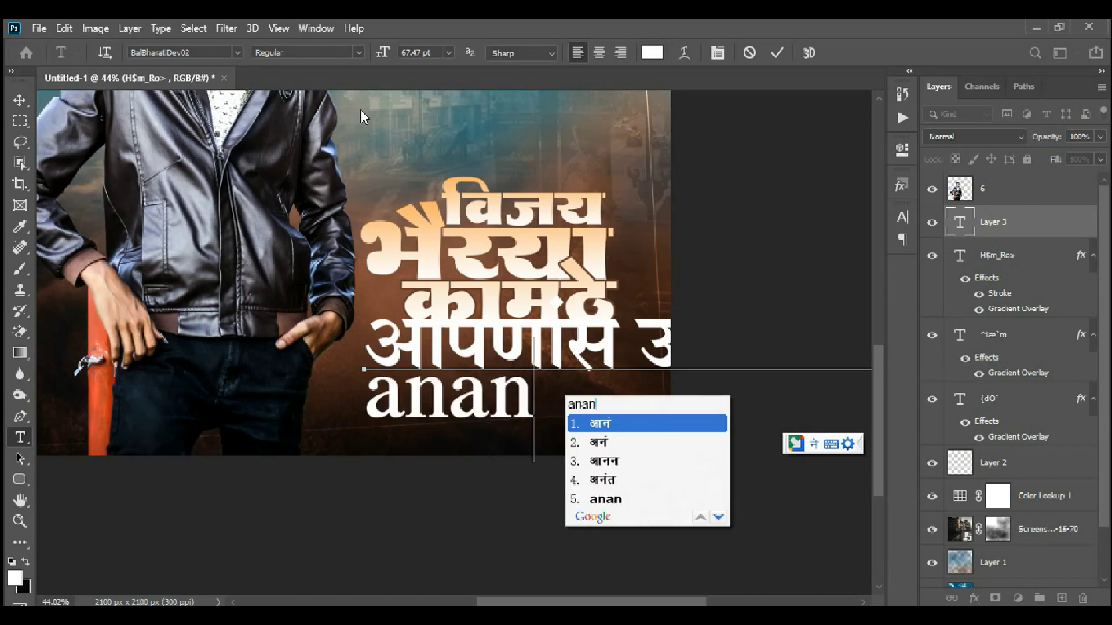
pyautogui.write('t')
pyautogui.press('space')
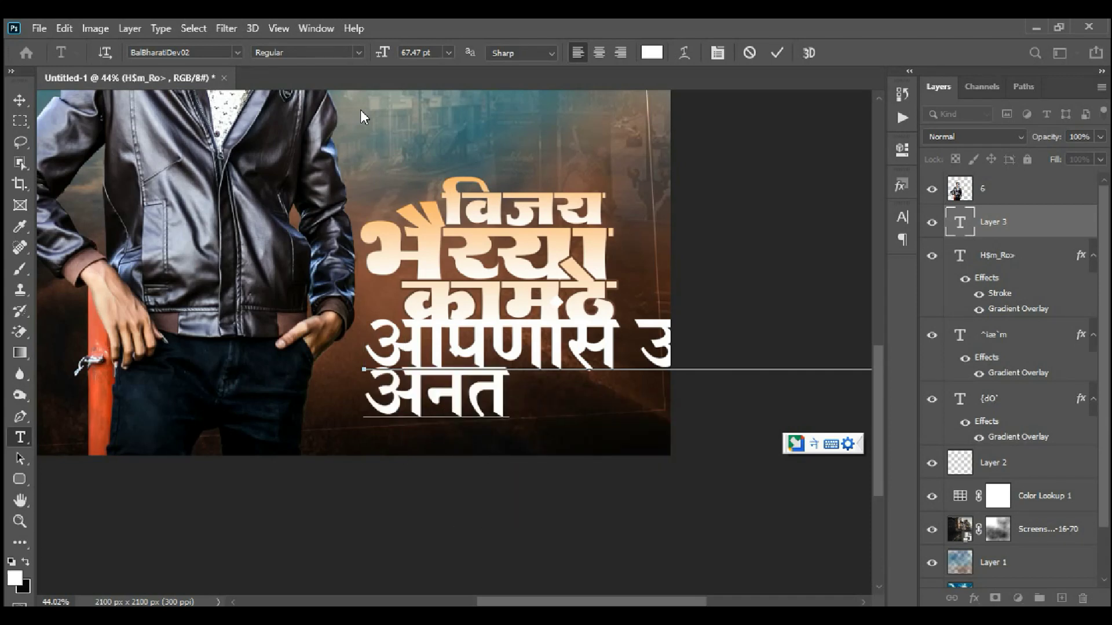
pyautogui.write('shubhechha')
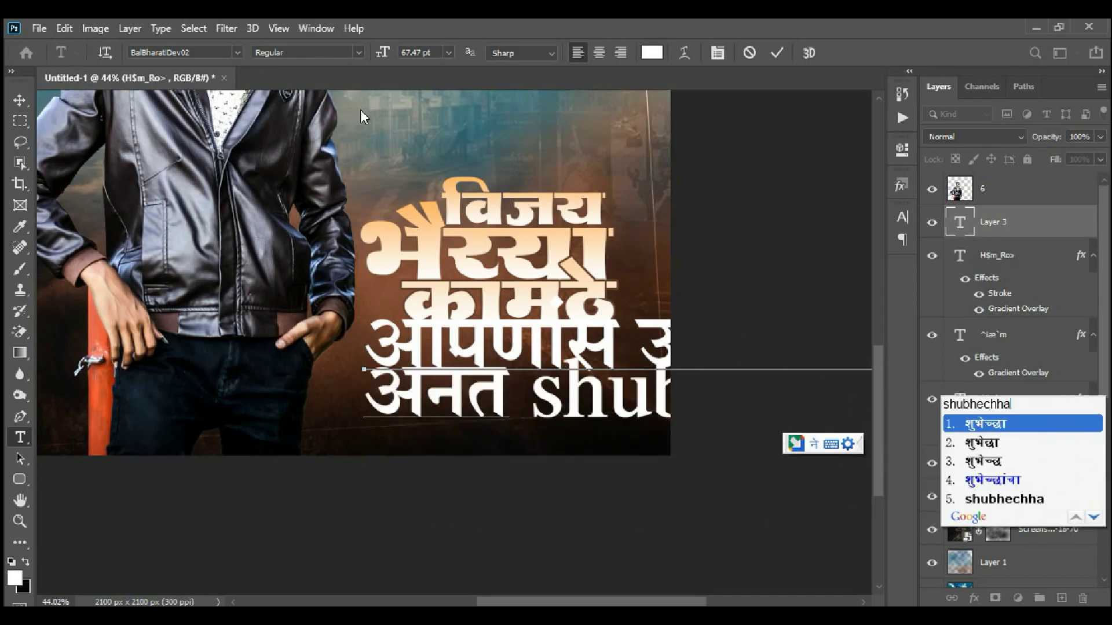
pyautogui.press('space')
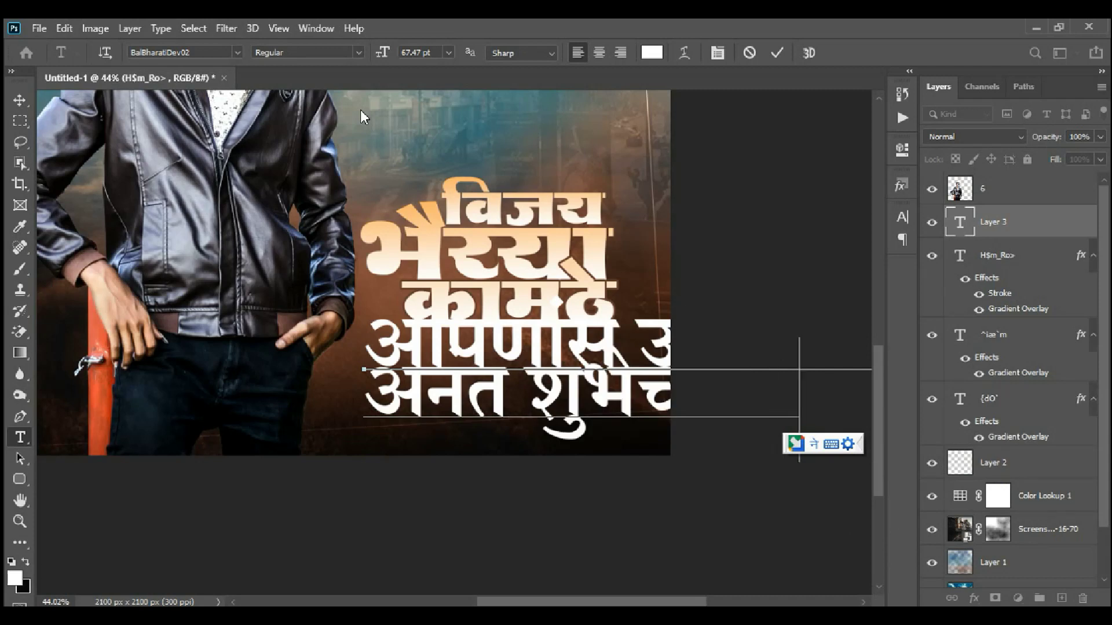
pyautogui.hotkey('ctrl', 'a')
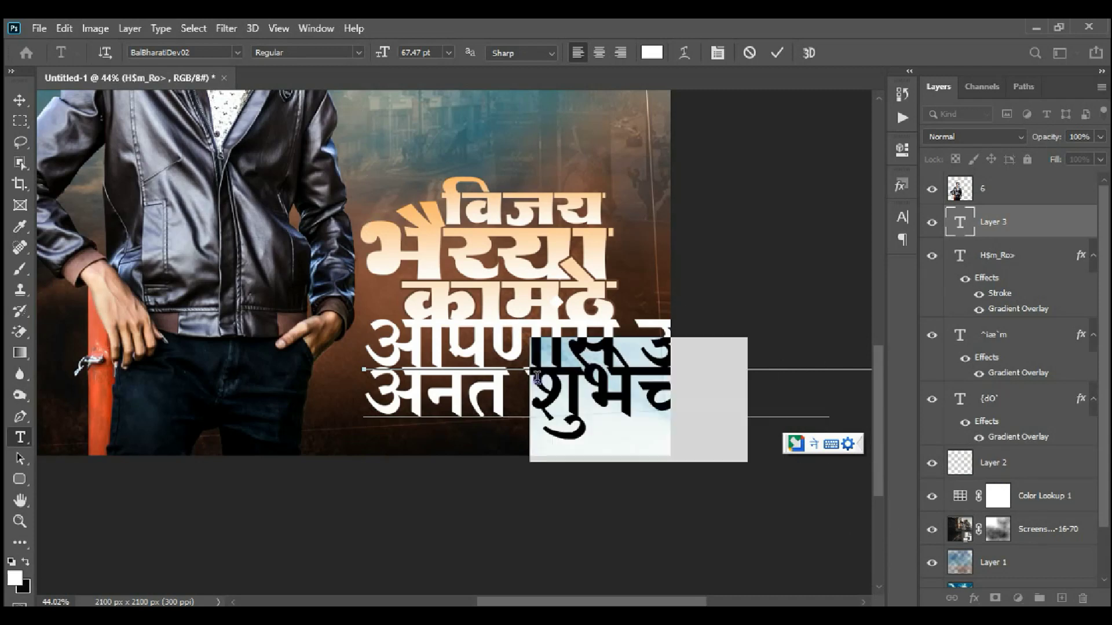
# Step: Increase the line spacing of the wishes subtitle in the Character panel
pyautogui.click(718, 53)
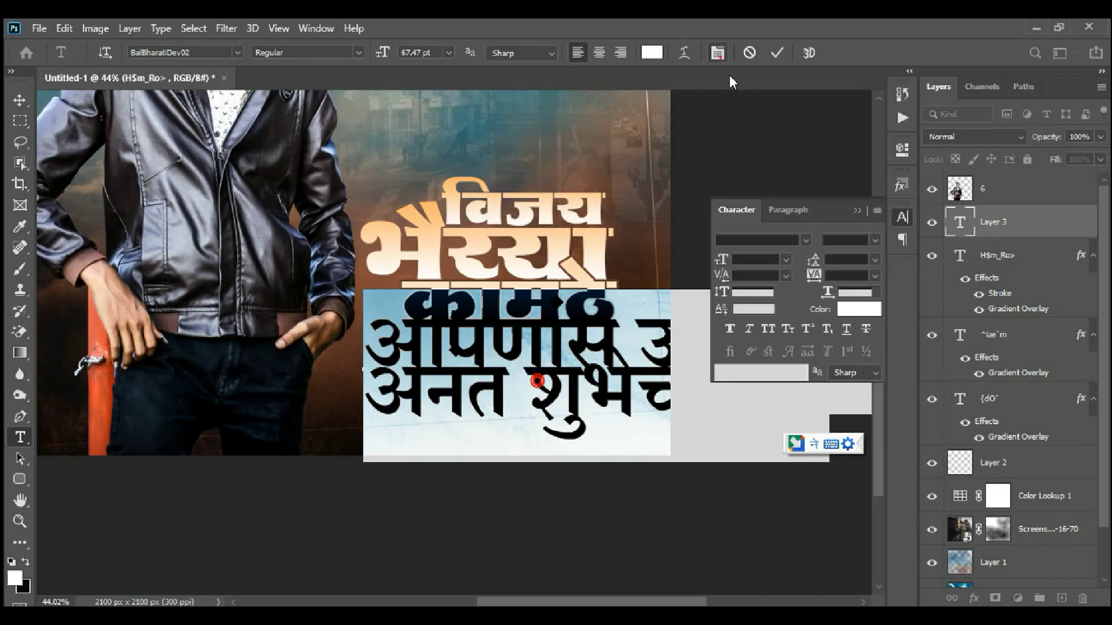
pyautogui.click(834, 260)
pyautogui.moveTo(814, 263); pyautogui.dragTo(826, 260)
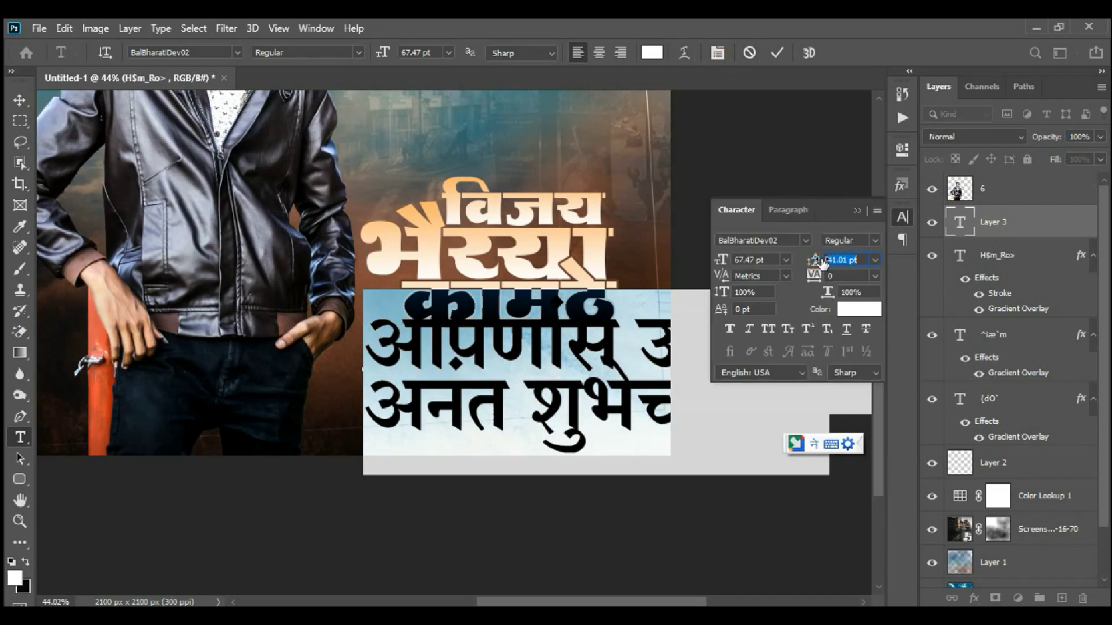
pyautogui.click(366, 417)
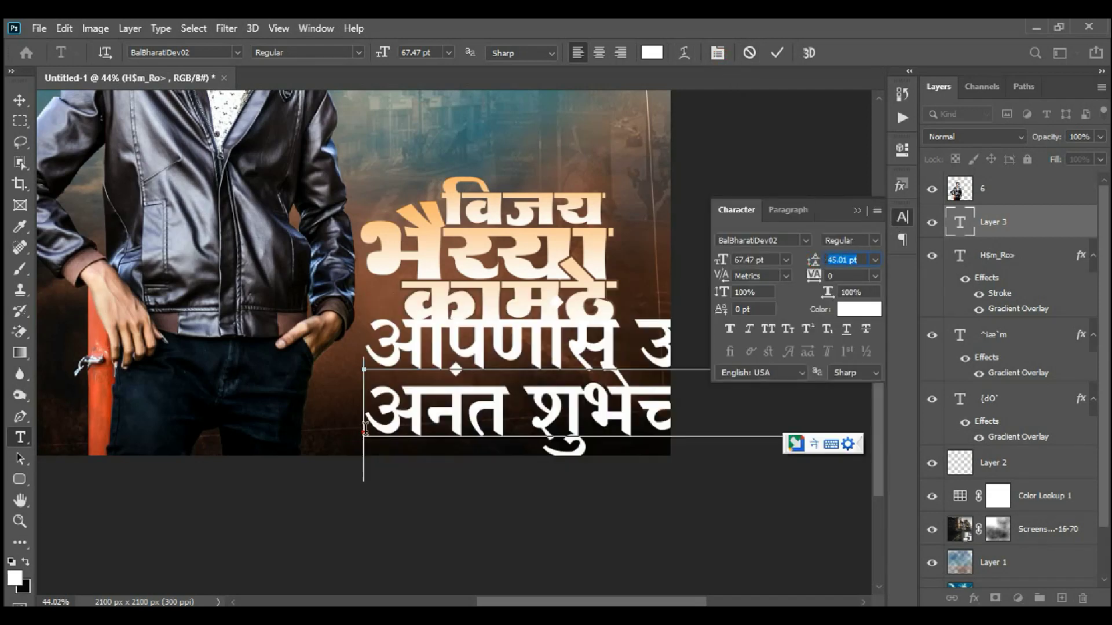
# Step: Scale the wishes text to about 33% and place it under the title
pyautogui.click(19, 100)
pyautogui.moveTo(380, 337)
pyautogui.mouseDown()
pyautogui.moveTo(104, 351)
pyautogui.moveTo(194, 329)
pyautogui.mouseUp()
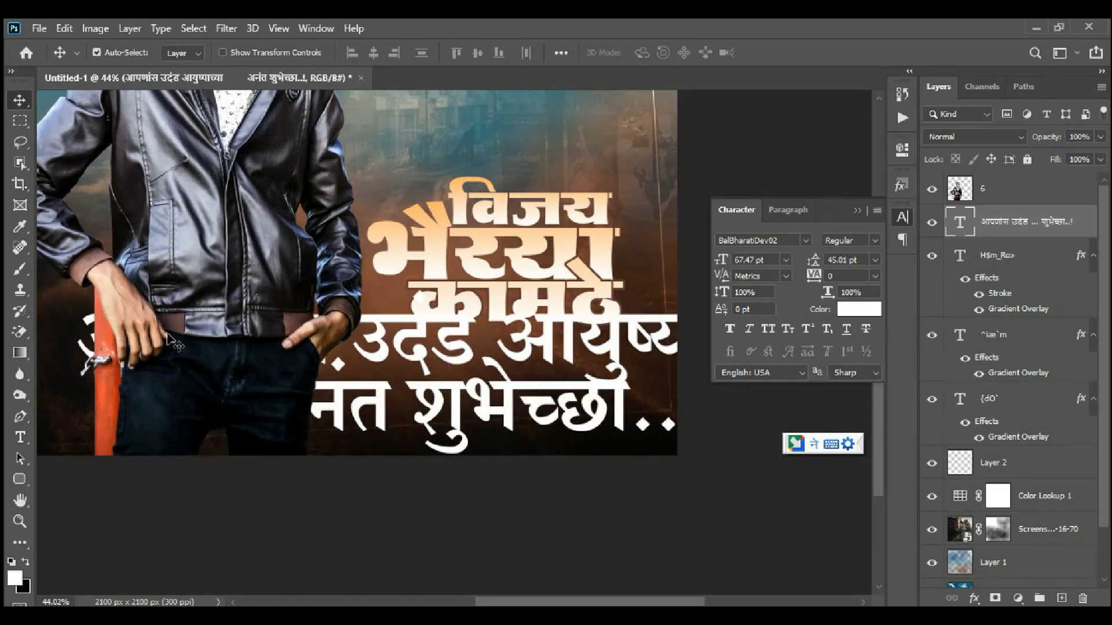
pyautogui.hotkey('ctrl', 't')
pyautogui.moveTo(78, 278)
pyautogui.mouseDown()
pyautogui.moveTo(455, 403)
pyautogui.moveTo(581, 405)
pyautogui.mouseUp()
pyautogui.moveTo(647, 431); pyautogui.dragTo(443, 351)
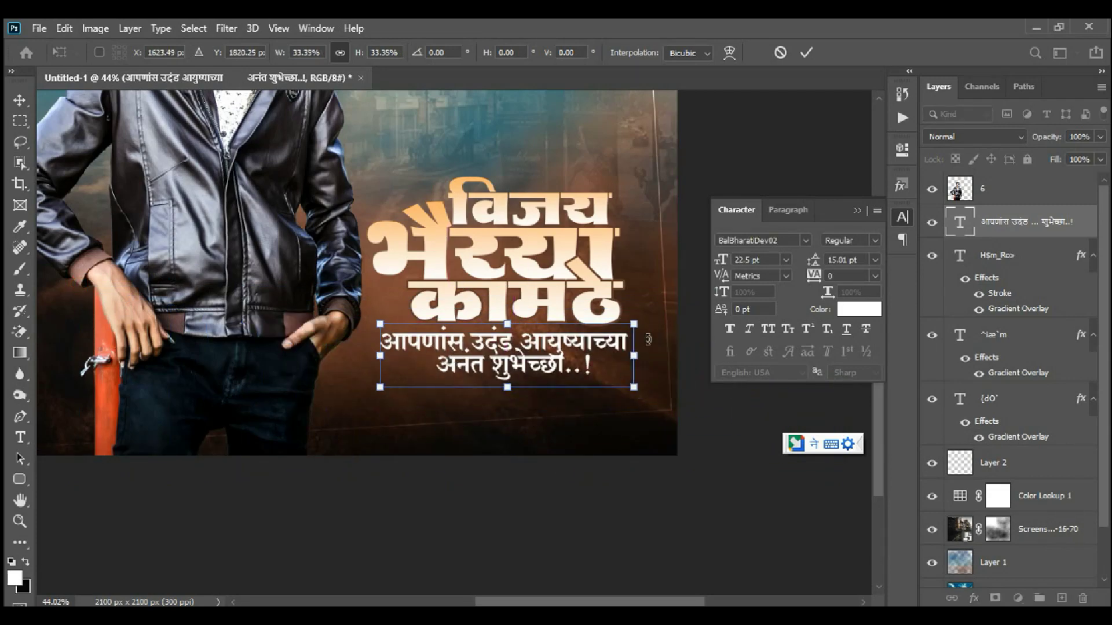
pyautogui.press('Return')
# Step: Nudge the wishes subtitle slightly up and to the right
pyautogui.scroll(3, 558, 334)
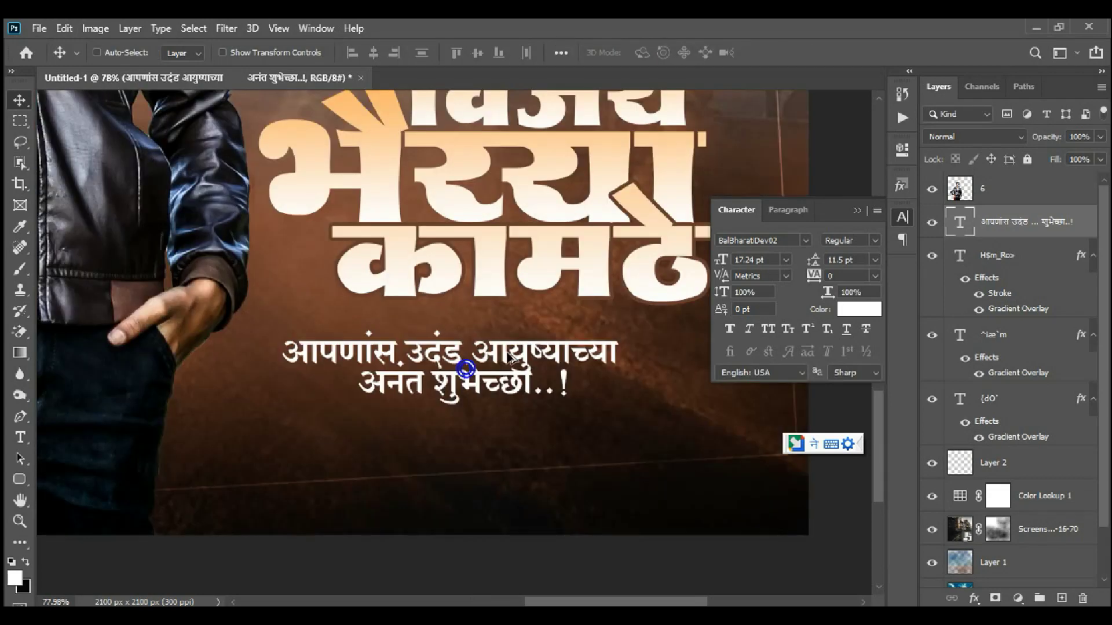
pyautogui.scroll(2, 559, 334)
pyautogui.moveTo(559, 334); pyautogui.dragTo(566, 324)
pyautogui.scroll(3, 373, 446)
pyautogui.hscroll(2, 373, 446)
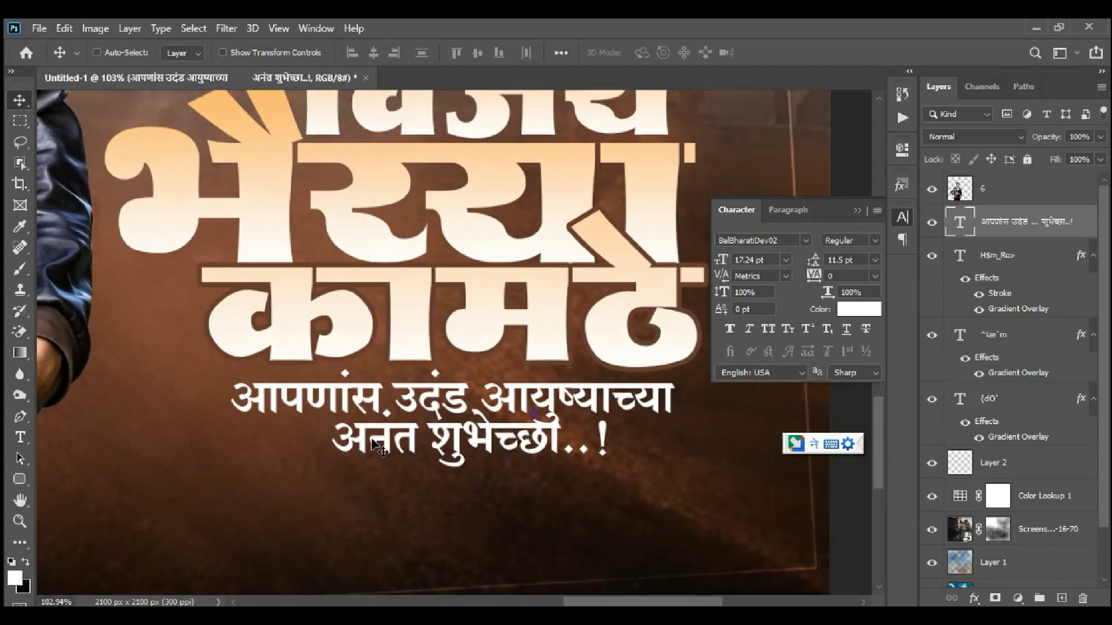
# Step: Raise the subtitle's leading from 11.5 to 13.5 pt and commit the edit
pyautogui.press('t')
pyautogui.click(339, 449)
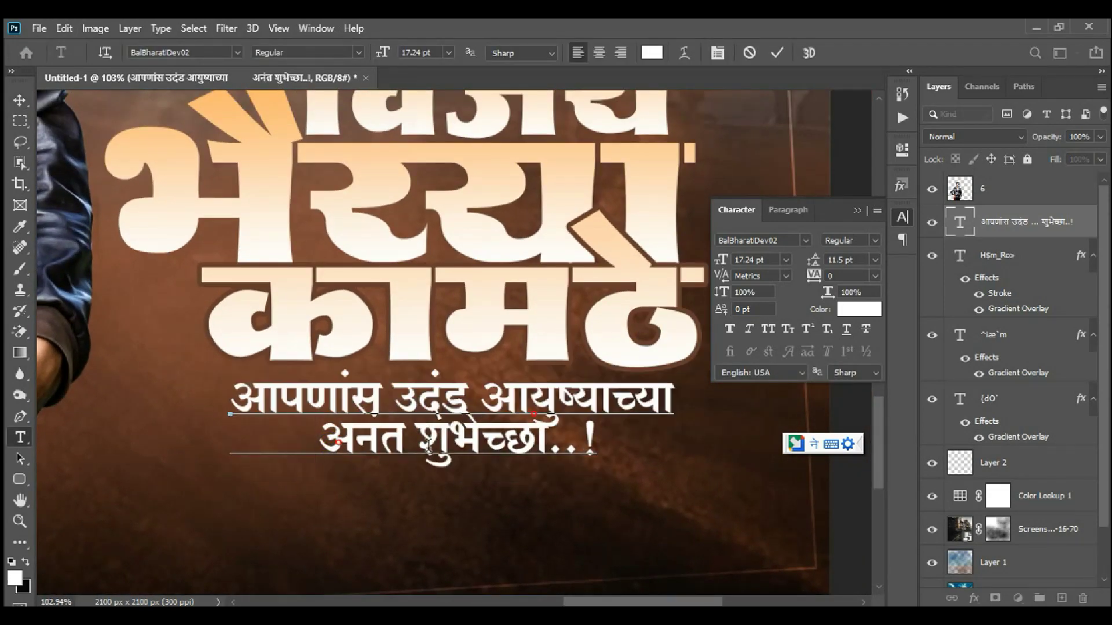
pyautogui.doubleClick(441, 457)
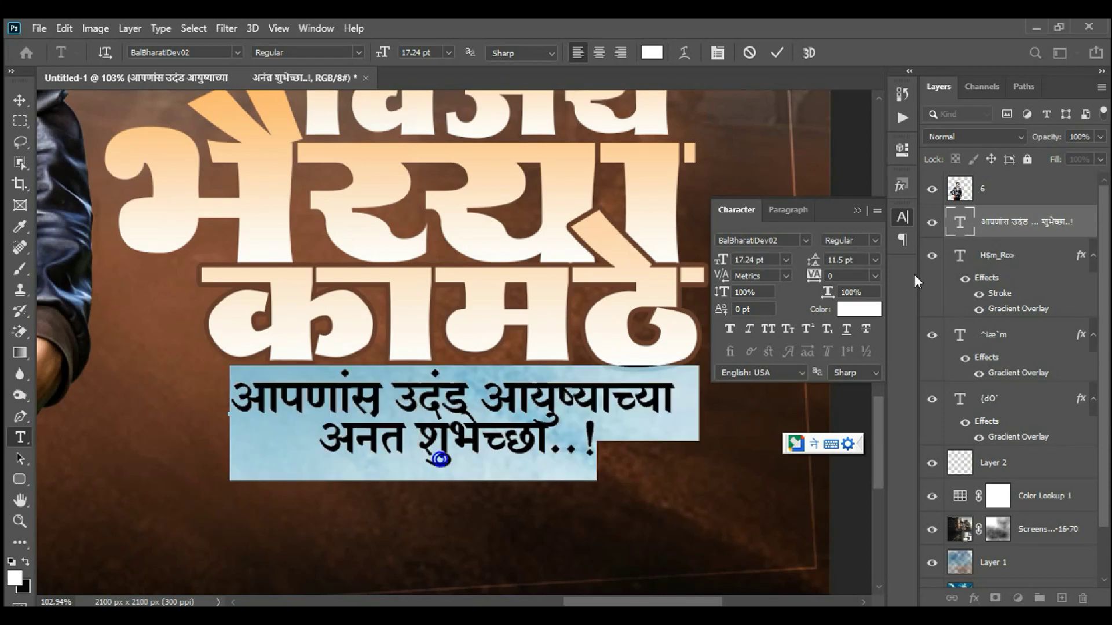
pyautogui.moveTo(817, 264); pyautogui.dragTo(815, 262)
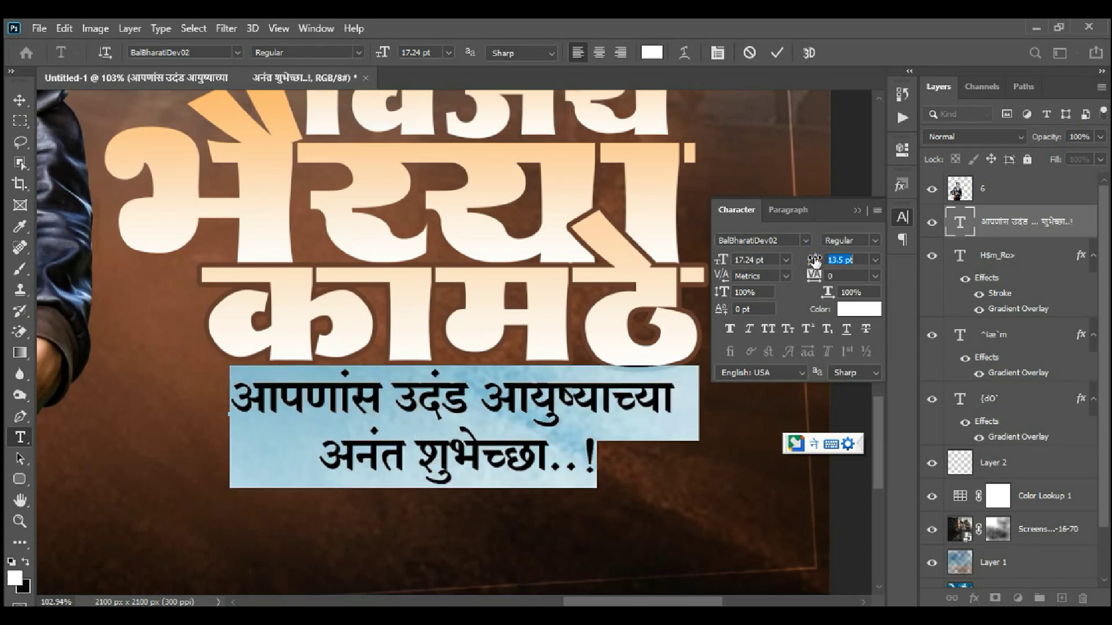
pyautogui.click(19, 100)
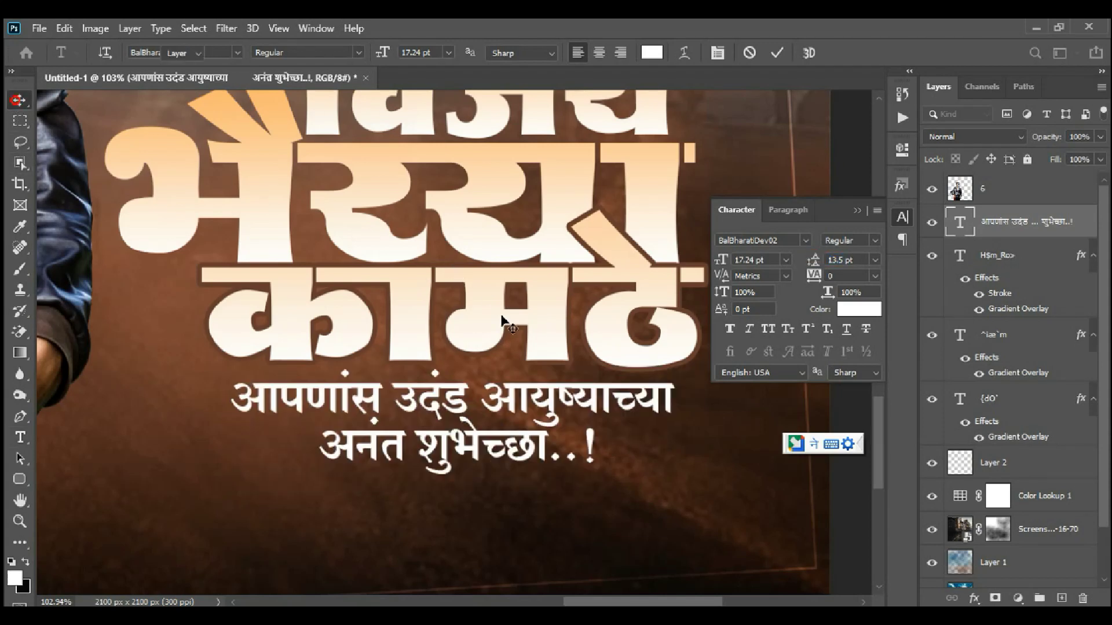
pyautogui.keyDown('alt'); pyautogui.scroll(-5, 558, 356); pyautogui.keyUp('alt')
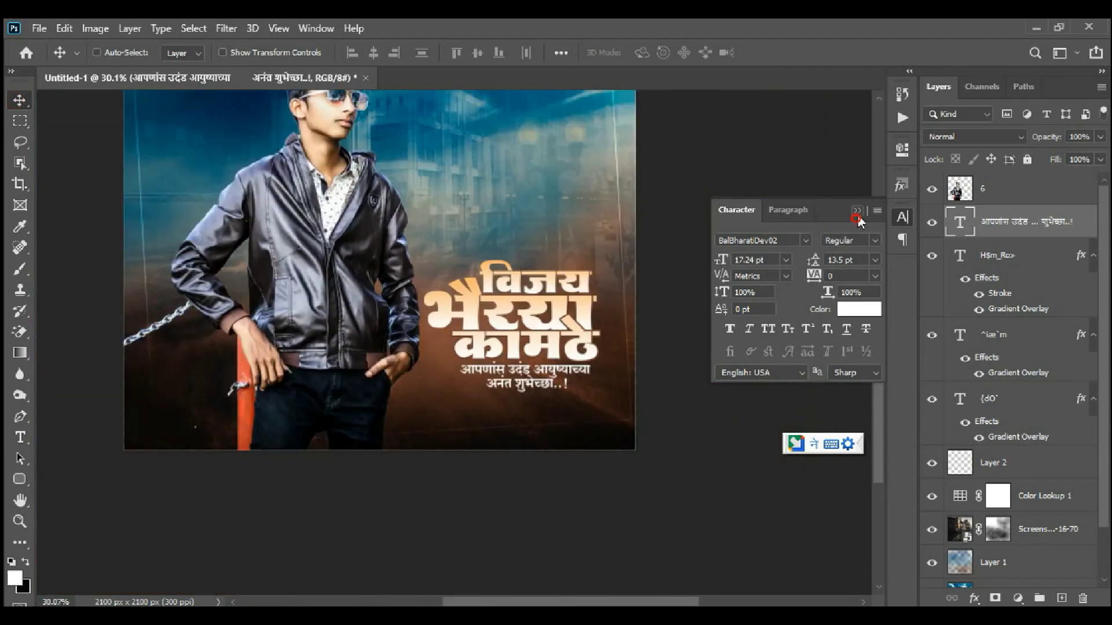
pyautogui.click(856, 212)
pyautogui.keyDown('alt'); pyautogui.scroll(5, 533, 338); pyautogui.keyUp('alt')
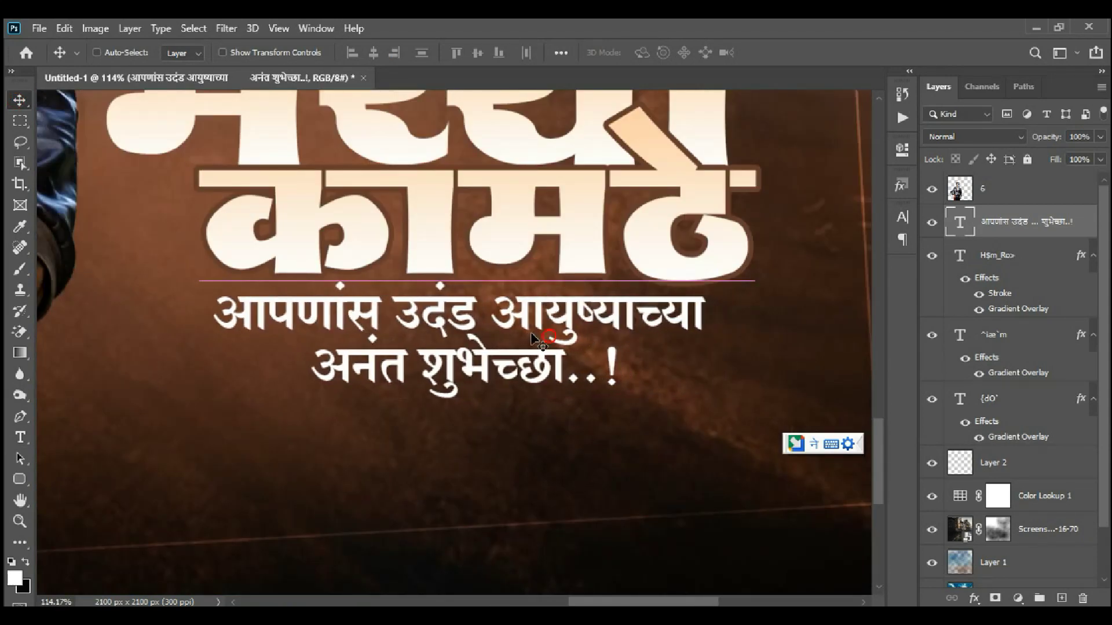
pyautogui.keyDown('alt'); pyautogui.scroll(-4, 534, 338); pyautogui.keyUp('alt')
pyautogui.keyDown('alt'); pyautogui.scroll(-1, 622, 383); pyautogui.keyUp('alt')
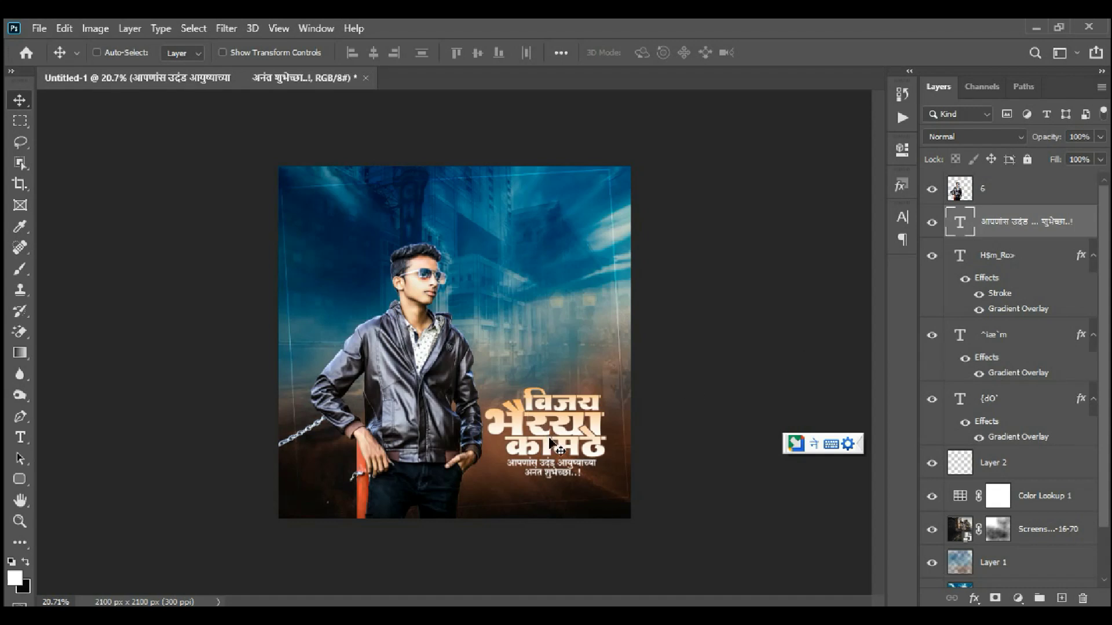
# Step: Duplicate the subtitle upward and retype it as the Hindi tagline तू दिलेर भी है… तेरा नाम सबसे उपर होगा
pyautogui.keyDown('alt'); pyautogui.moveTo(550, 444); pyautogui.dragTo(546, 230); pyautogui.keyUp('alt')
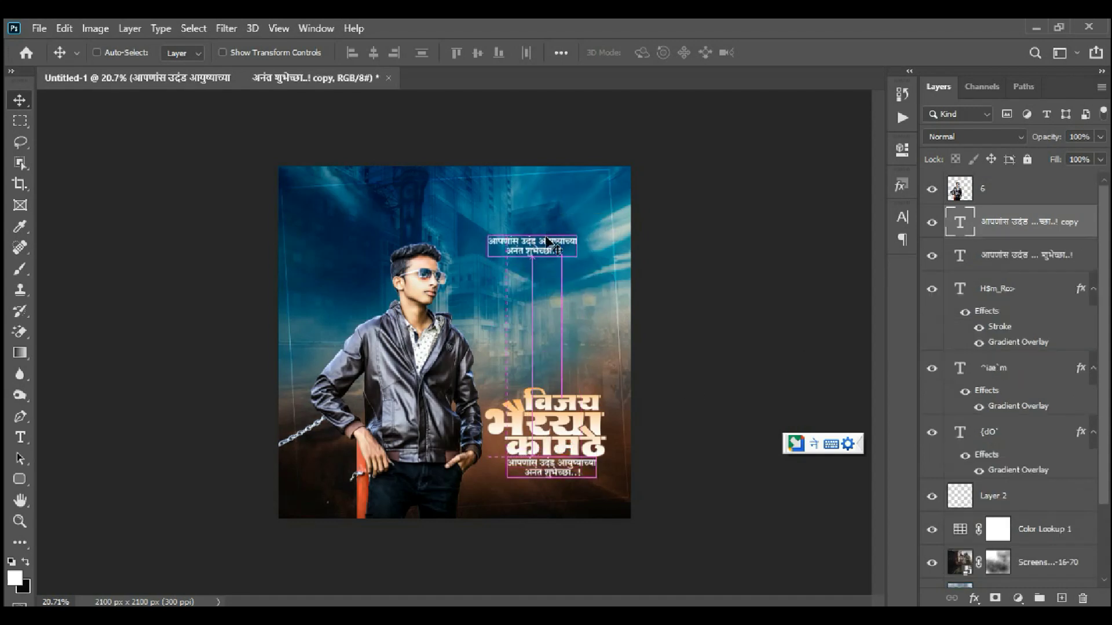
pyautogui.doubleClick(547, 242)
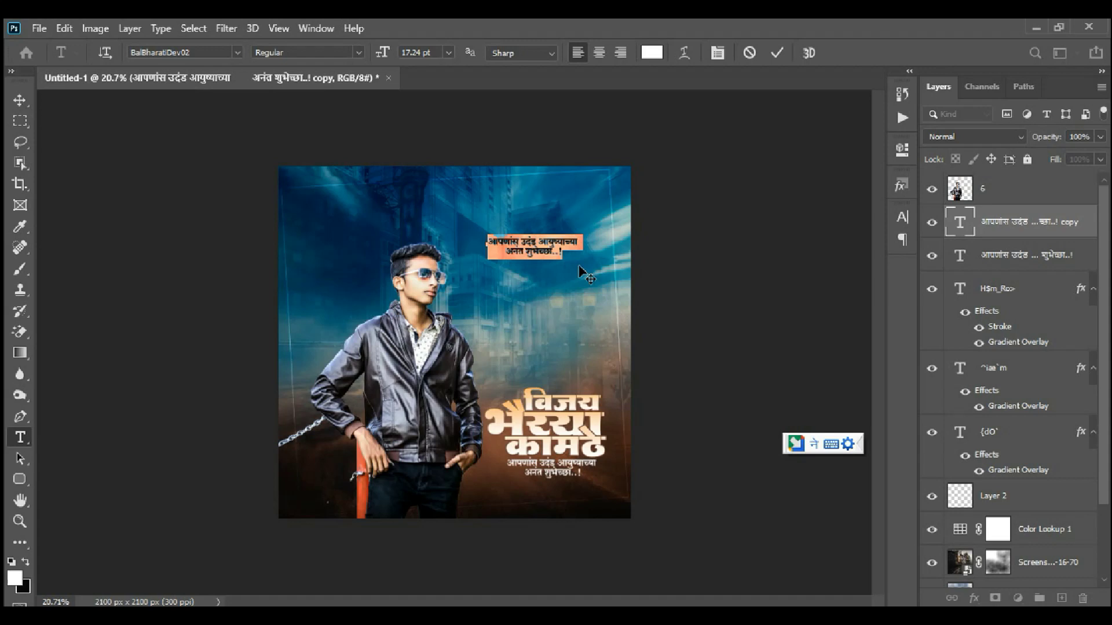
pyautogui.write('a')
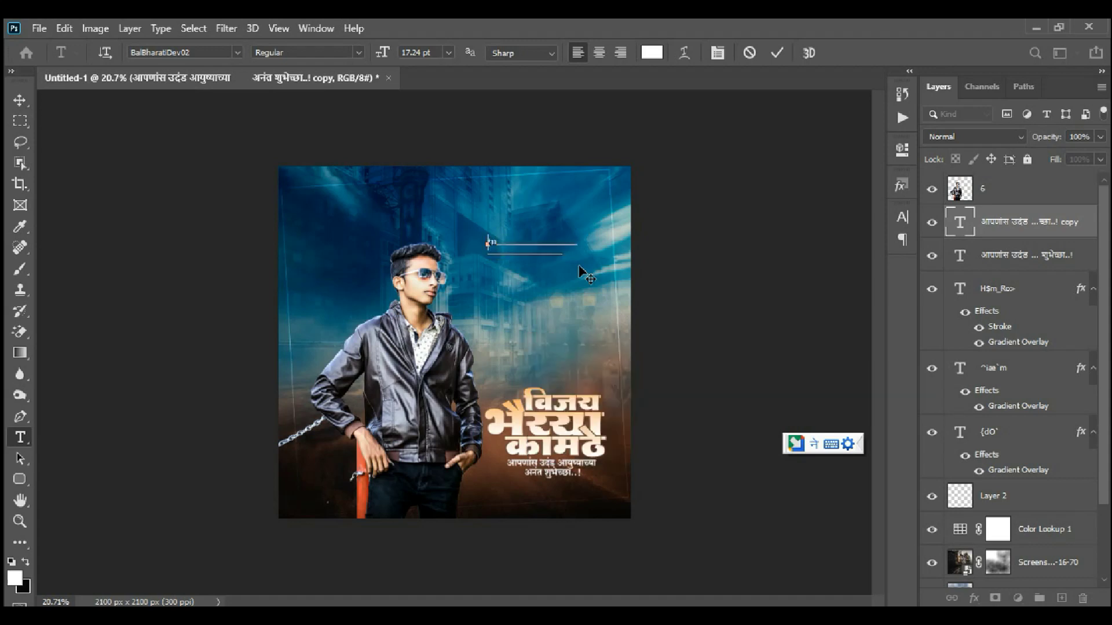
pyautogui.write(' dil')
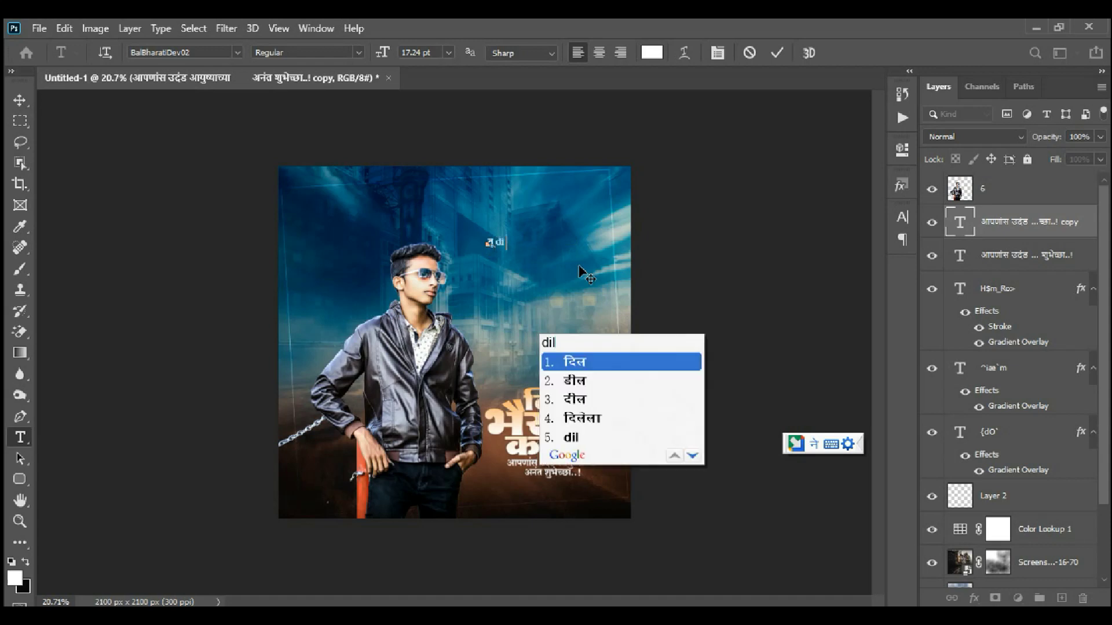
pyautogui.write('e b')
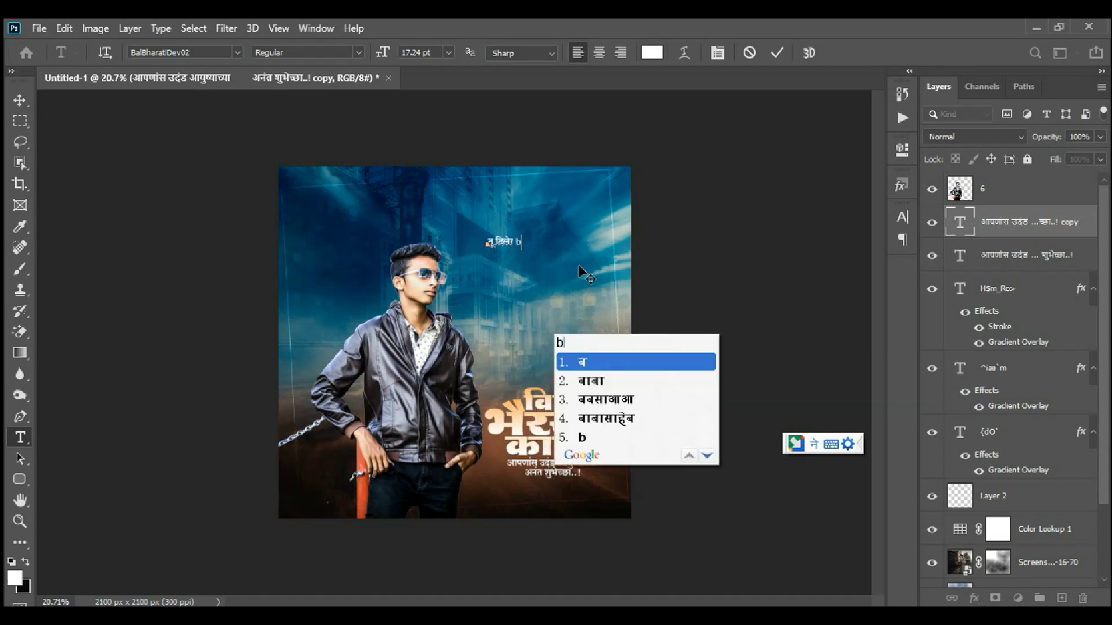
pyautogui.write('hhai ')
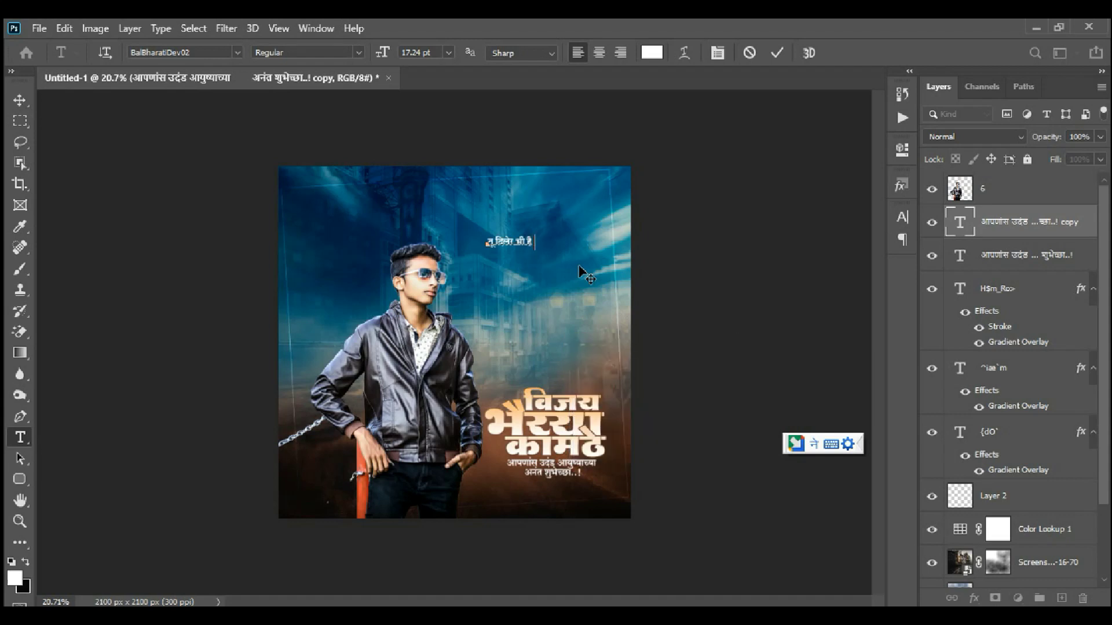
pyautogui.write('aur ')
pyautogui.write('dar')
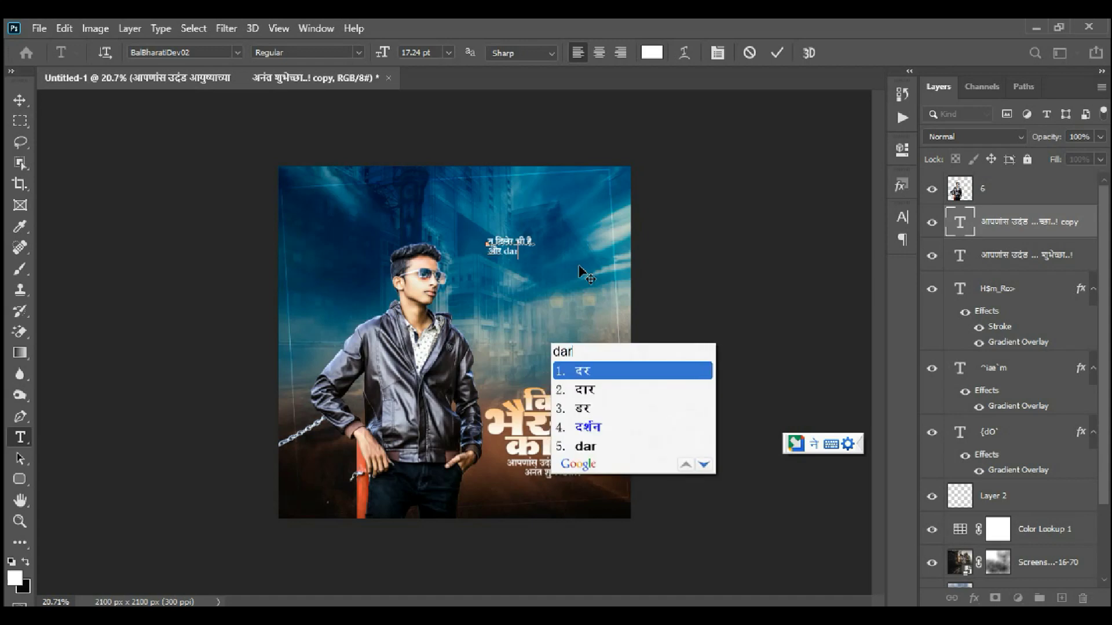
pyautogui.write('yaadil')
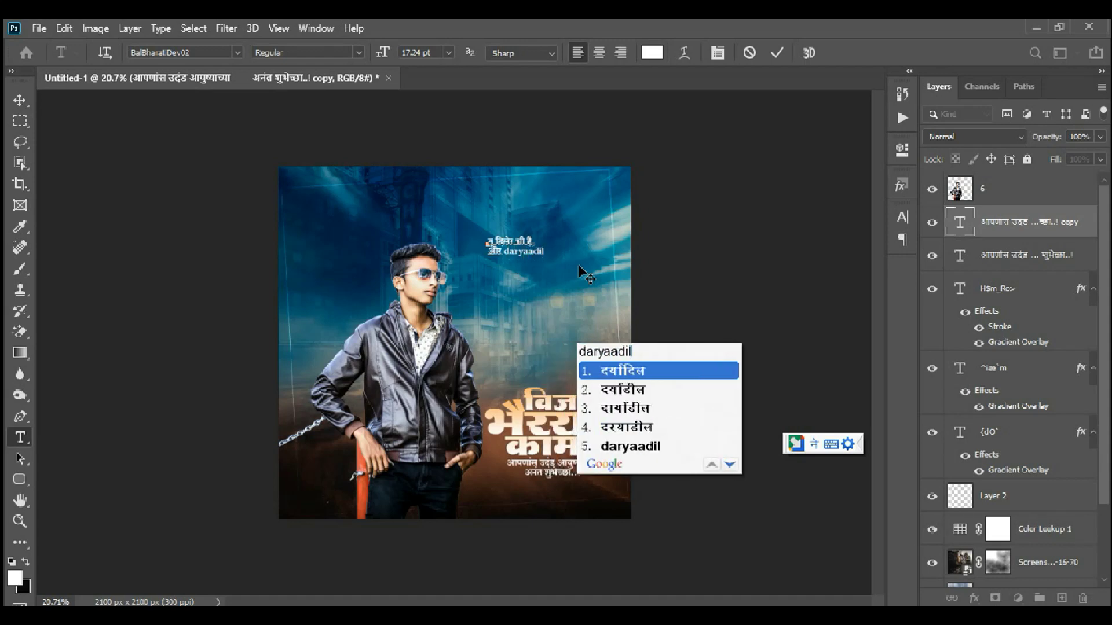
pyautogui.write(' bhi ')
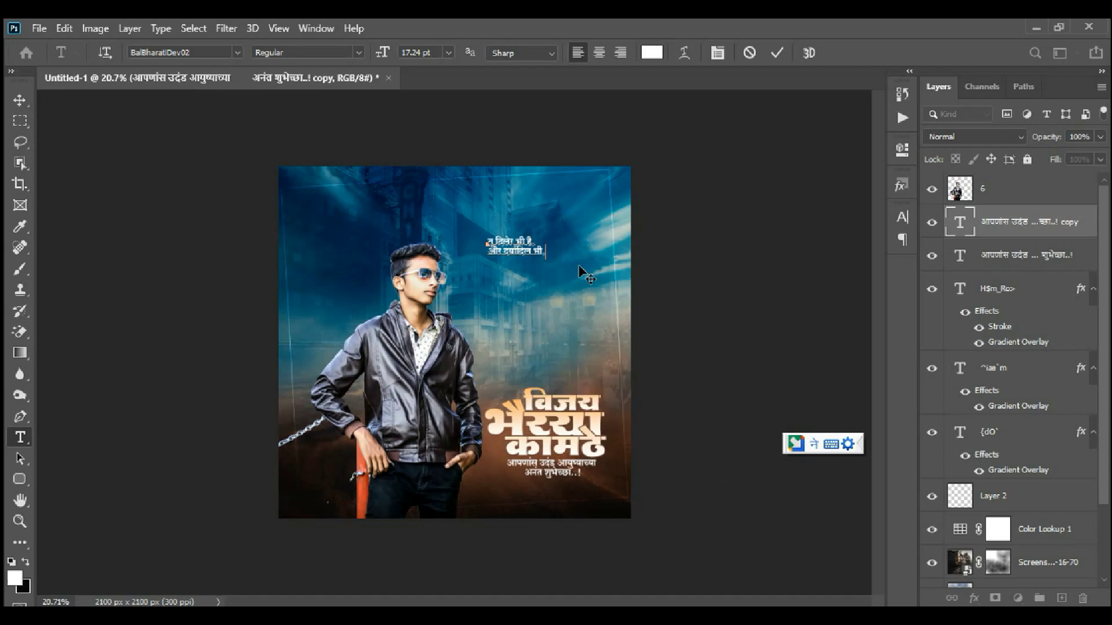
pyautogui.write('tere')
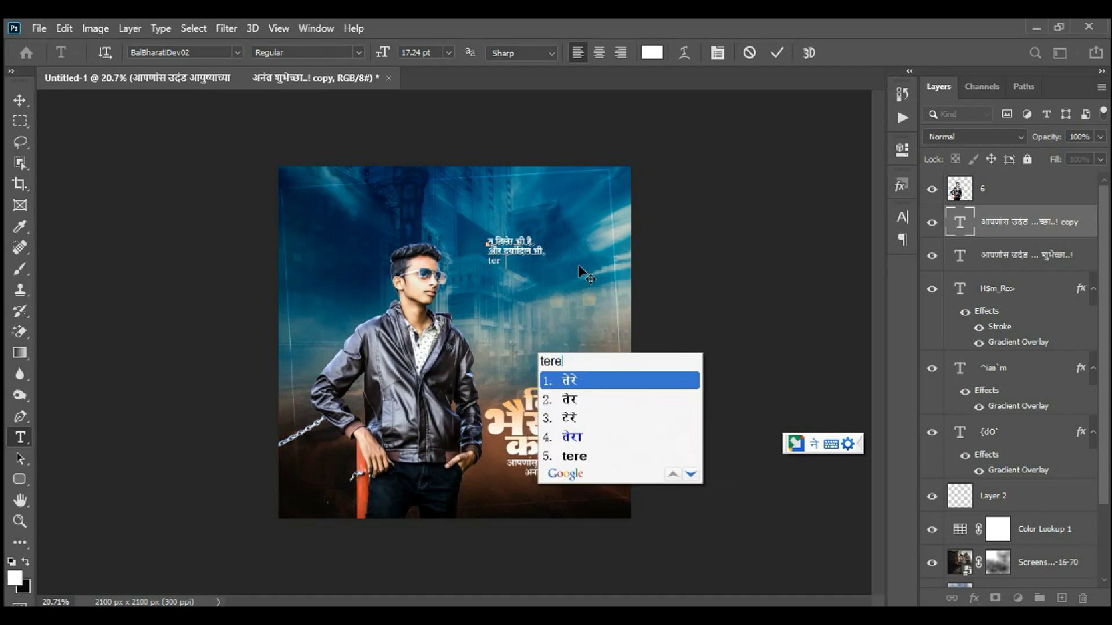
pyautogui.write('a')
pyautogui.press('BackSpace')
pyautogui.press('BackSpace')
pyautogui.press('BackSpace')
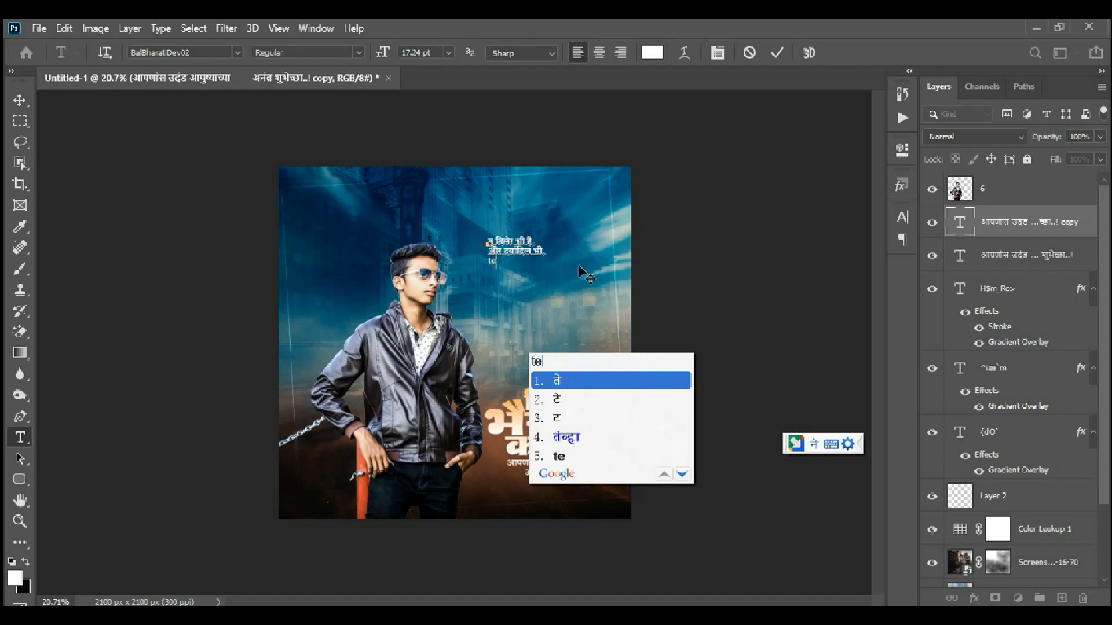
pyautogui.write('ra ')
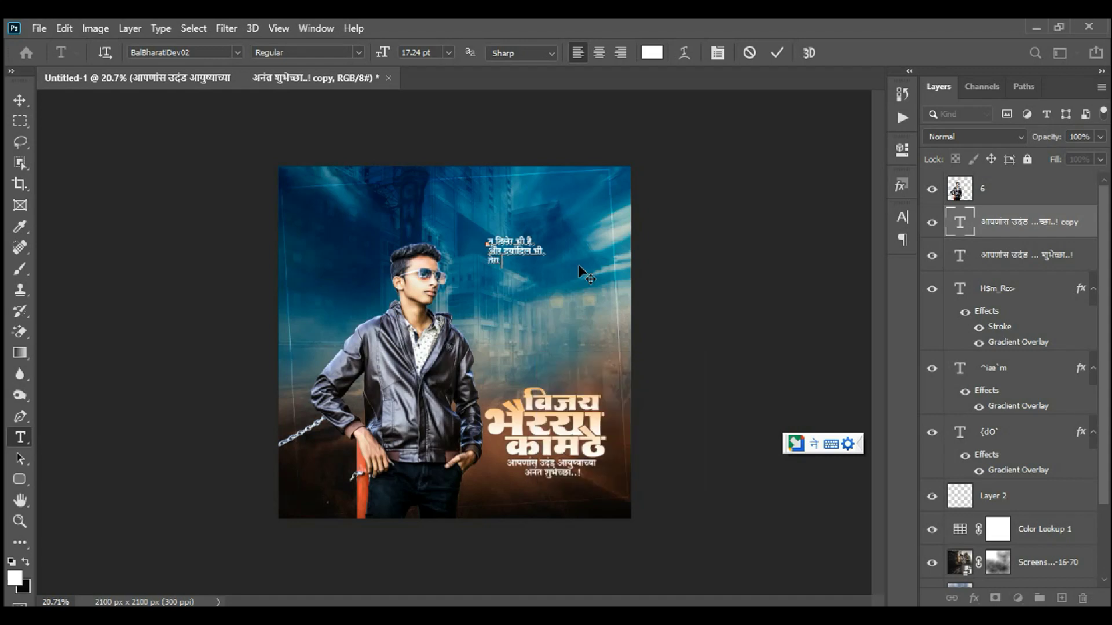
pyautogui.write('naam ')
pyautogui.write('sabse ')
pyautogui.write('upa')
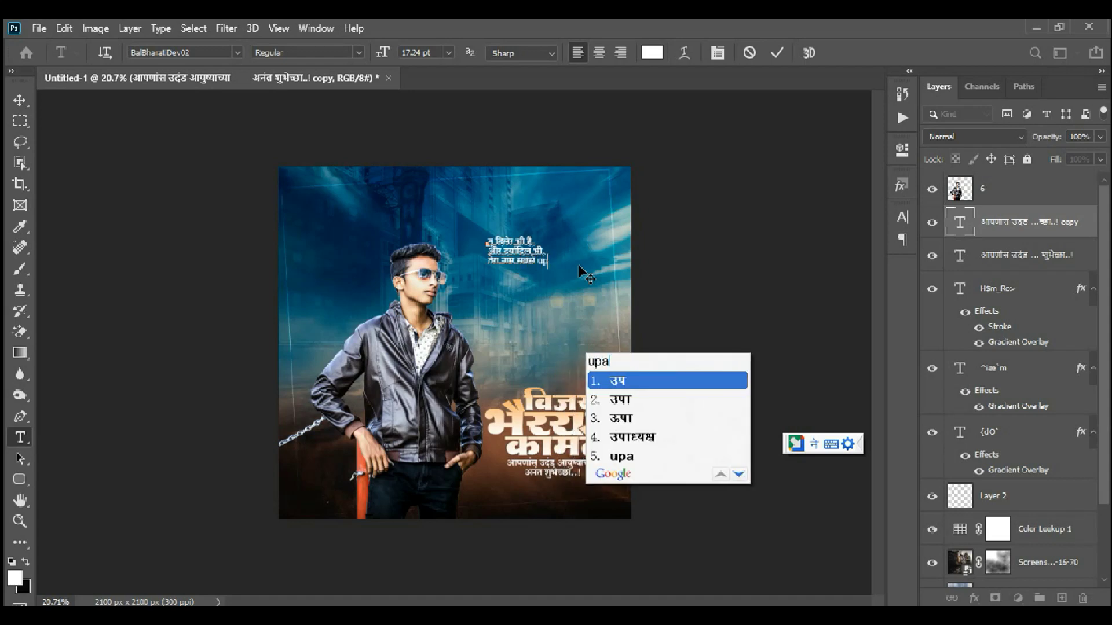
pyautogui.write('r ')
pyautogui.write('h')
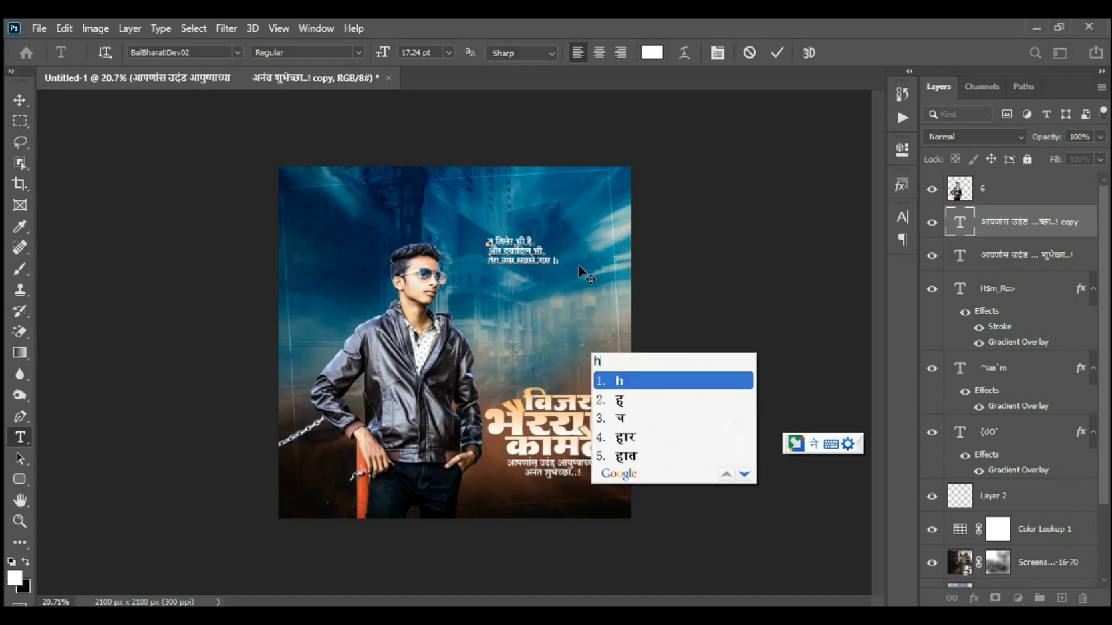
pyautogui.write('og')
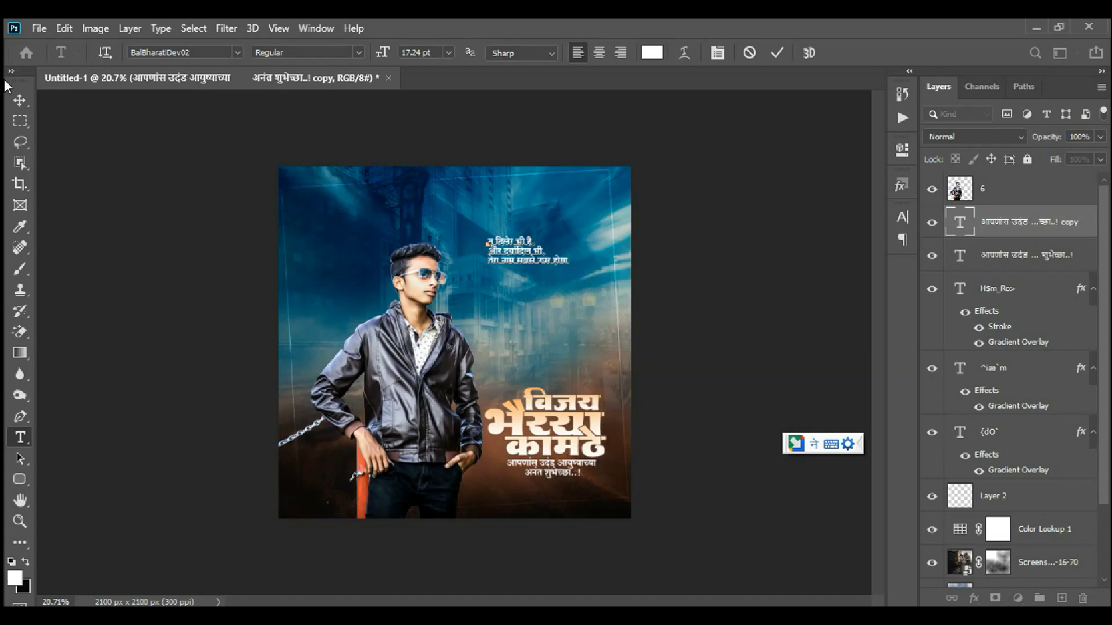
pyautogui.click(20, 100)
# Step: Move the tagline to the poster's upper right and enlarge it slightly
pyautogui.scroll(3, 521, 278)
pyautogui.moveTo(548, 241); pyautogui.dragTo(621, 207)
pyautogui.scroll(-3, 637, 219)
pyautogui.hotkey('ctrl', 't')
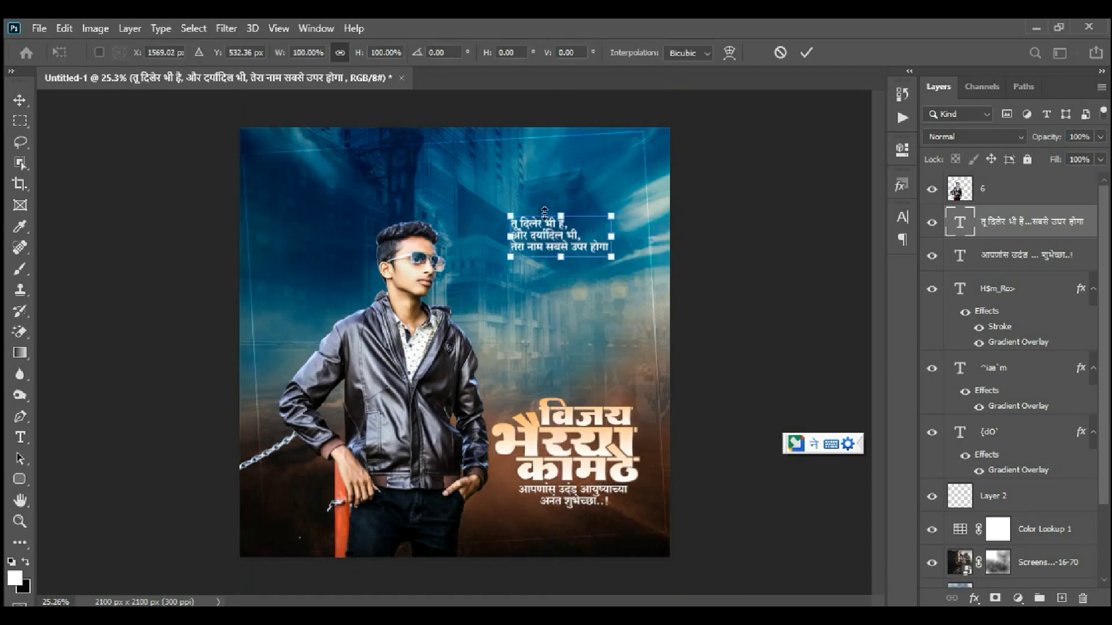
pyautogui.moveTo(554, 209); pyautogui.dragTo(571, 241)
pyautogui.doubleClick(569, 239)
pyautogui.scroll(-2, 579, 295)
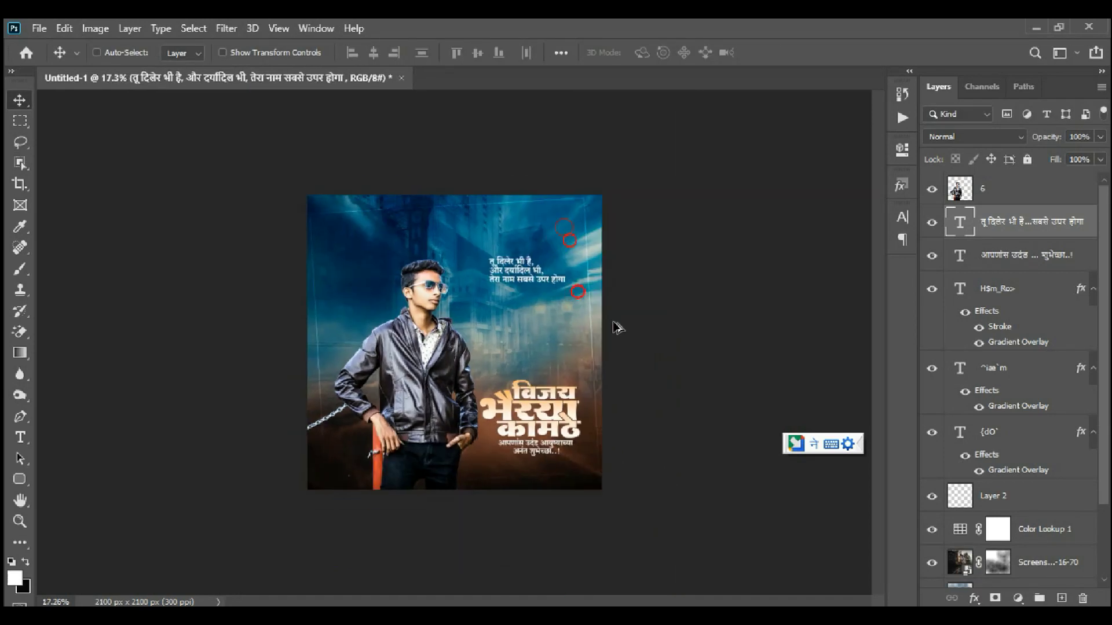
pyautogui.scroll(3, 621, 206)
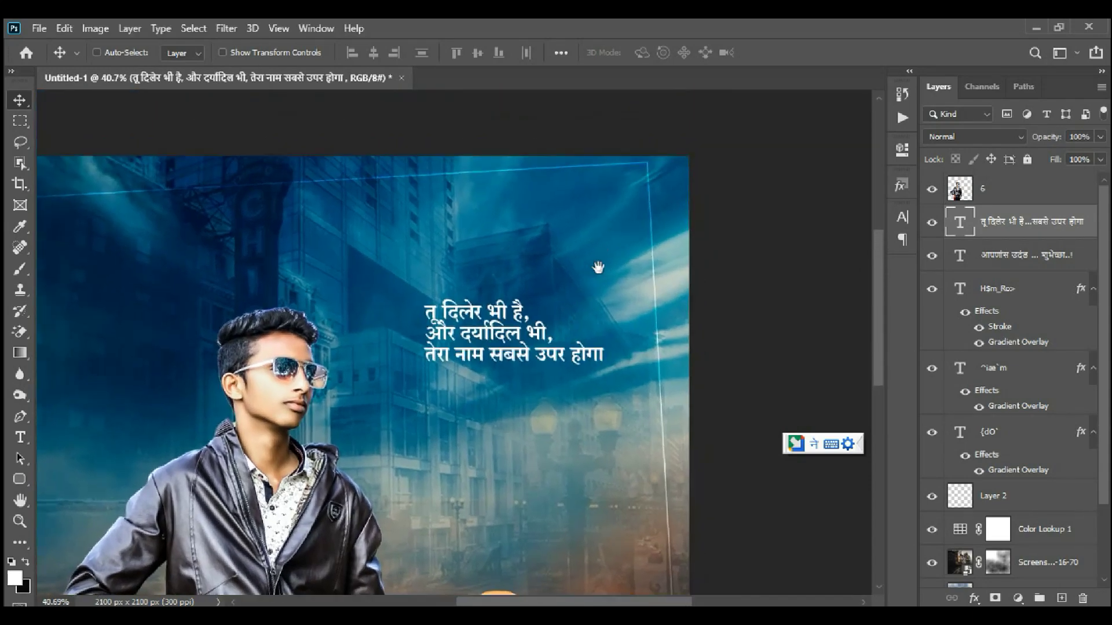
pyautogui.scroll(1, 599, 268)
# Step: On a new layer, stroke a rectangle around the tagline with a 5 px white centered line
pyautogui.click(1062, 597)
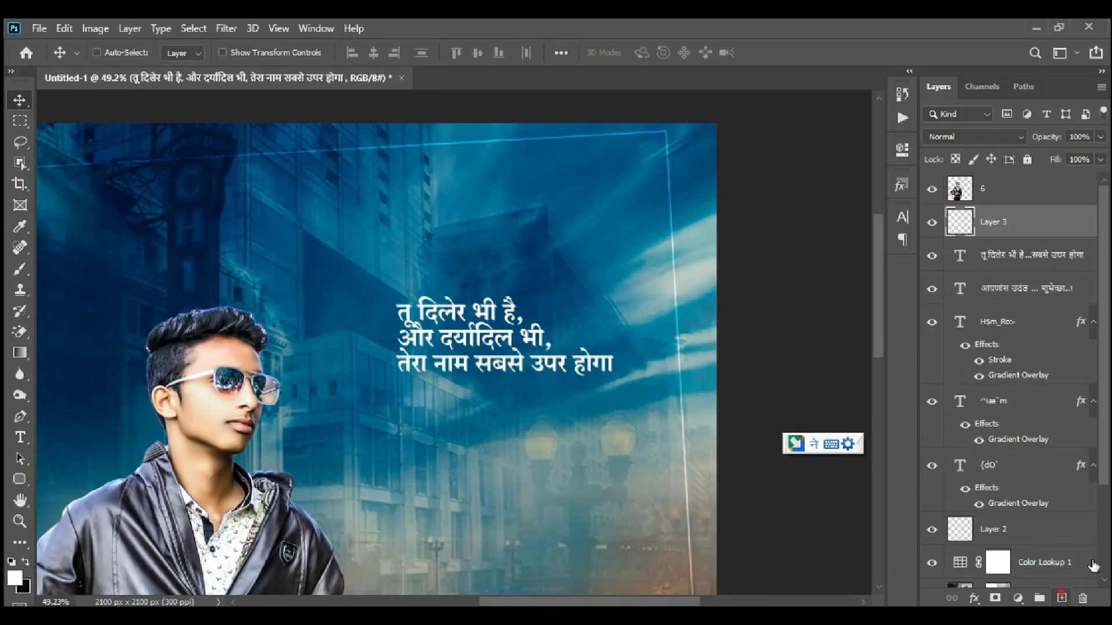
pyautogui.click(20, 120)
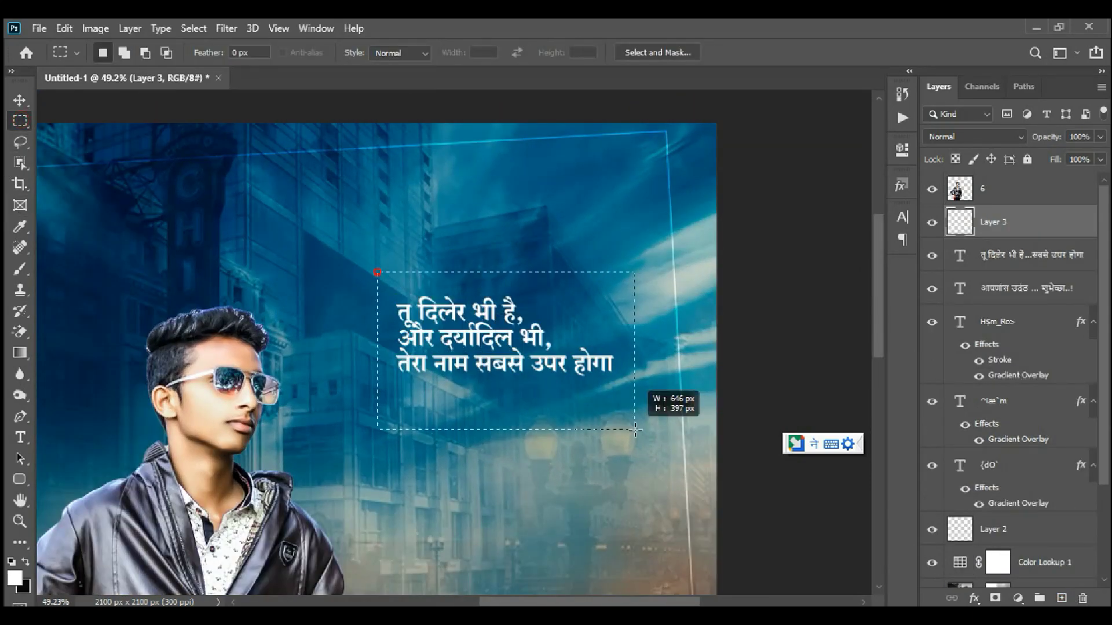
pyautogui.moveTo(396, 287); pyautogui.dragTo(644, 358)
pyautogui.click(577, 328)
pyautogui.scroll(-3, 578, 328)
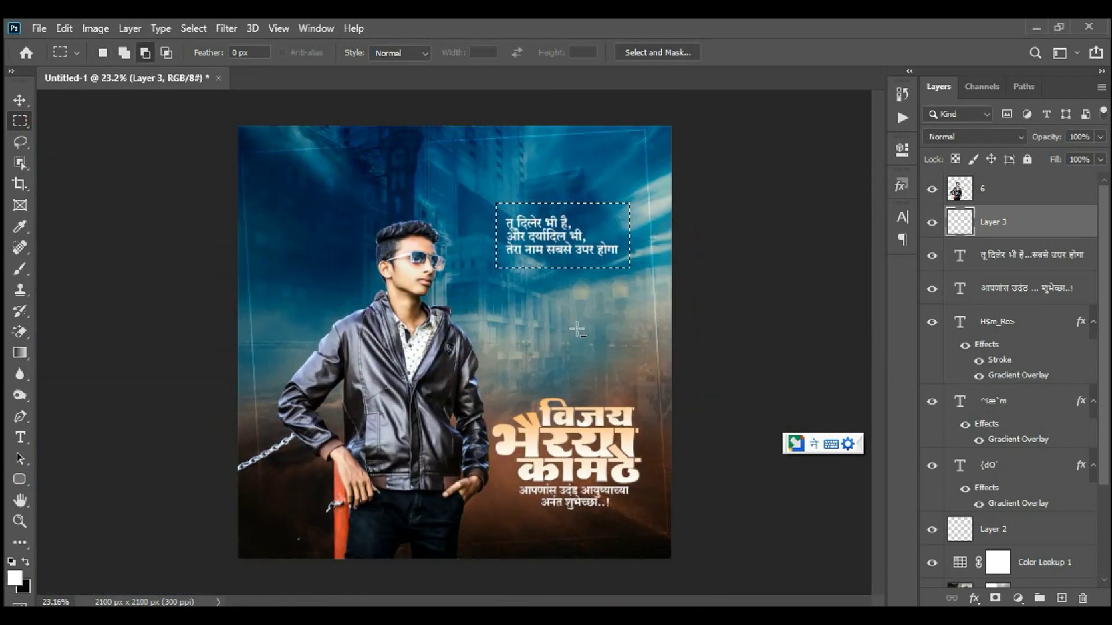
pyautogui.rightClick(539, 281)
pyautogui.click(573, 500)
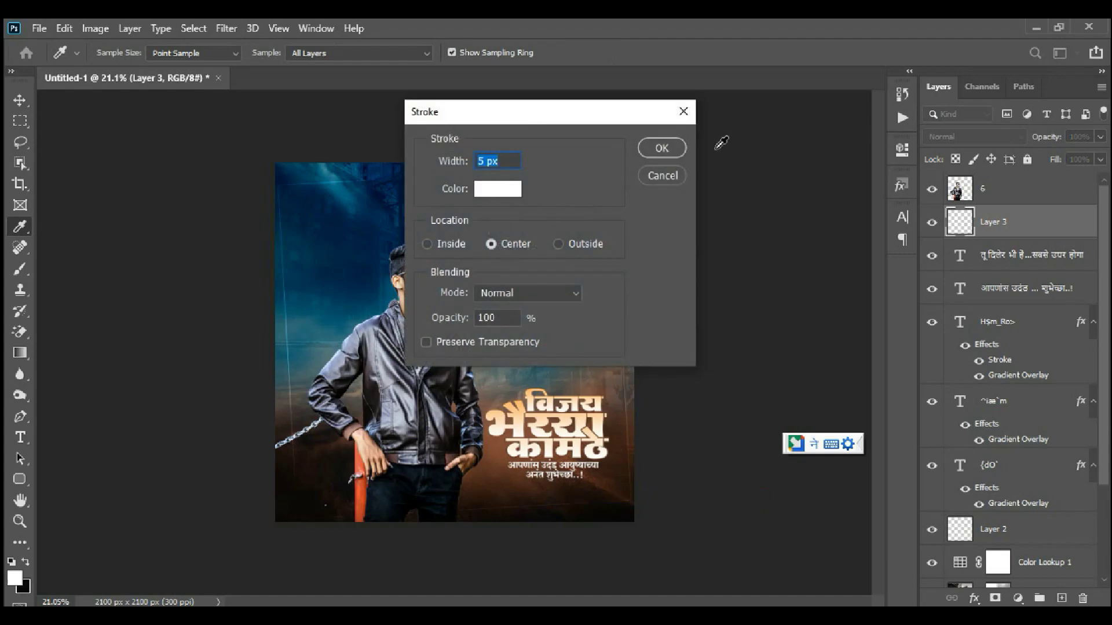
pyautogui.click(676, 149)
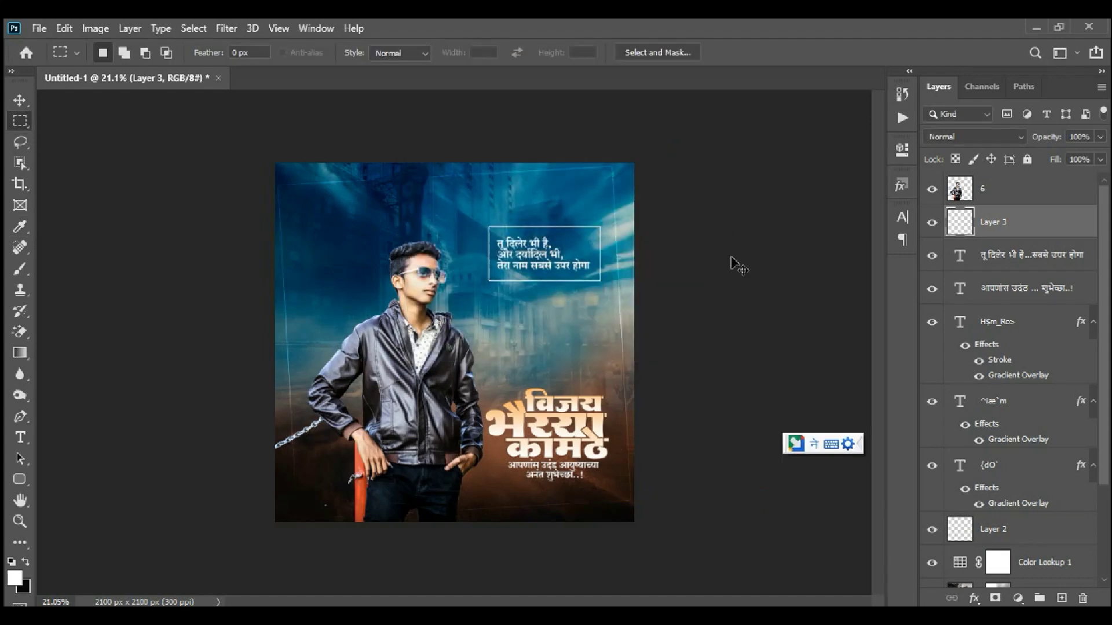
# Step: Rotate the white frame about -6° to match the slanted tagline, then edit the tagline text's end
pyautogui.click(20, 100)
pyautogui.scroll(2, 620, 182)
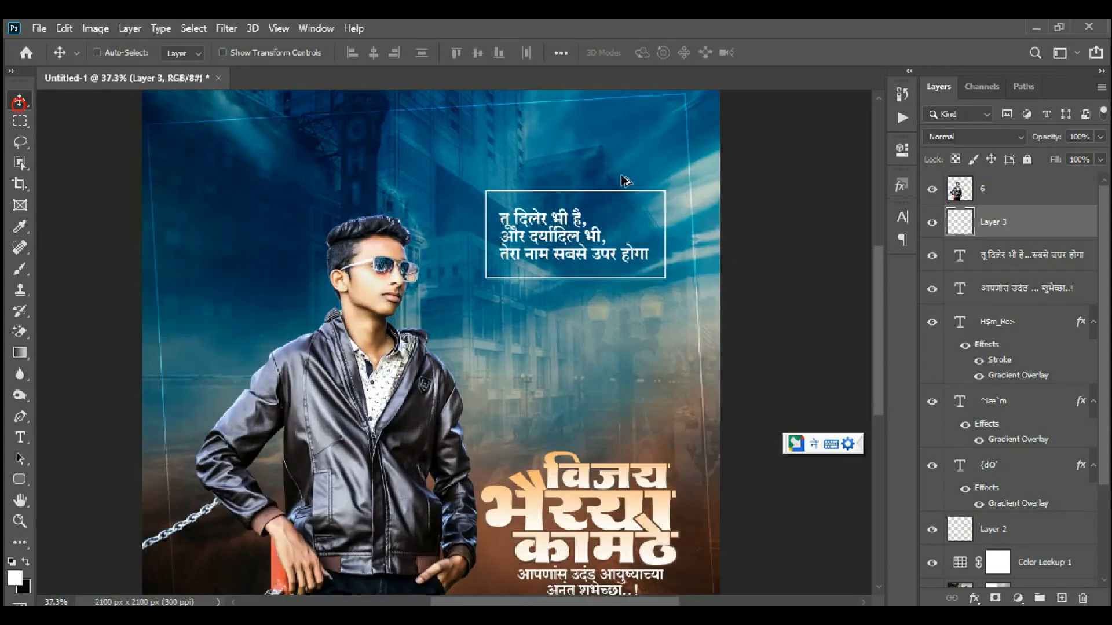
pyautogui.scroll(3, 617, 230)
pyautogui.hotkey('ctrl', 't')
pyautogui.moveTo(649, 263)
pyautogui.mouseDown()
pyautogui.moveTo(692, 252)
pyautogui.moveTo(617, 259)
pyautogui.mouseUp()
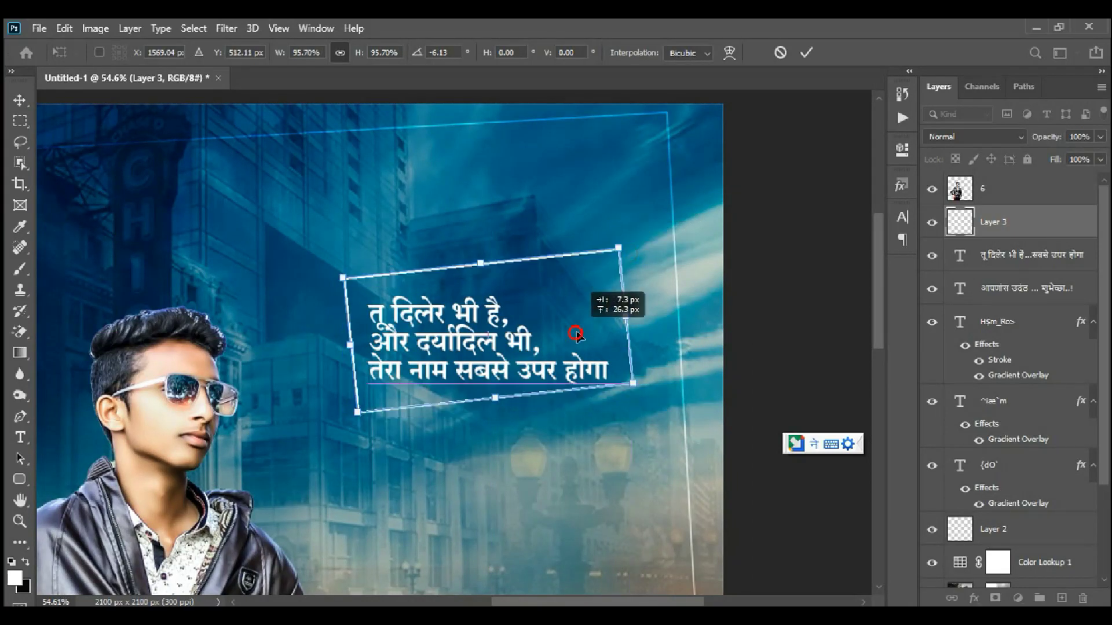
pyautogui.doubleClick(577, 332)
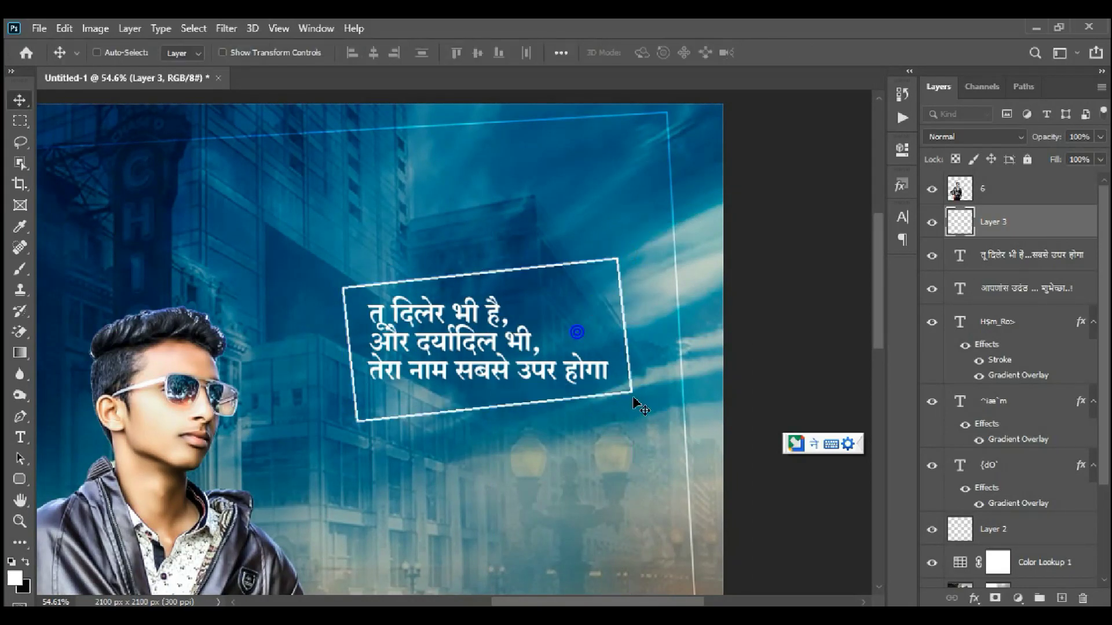
pyautogui.doubleClick(605, 376)
pyautogui.click(606, 372)
pyautogui.write('..!')
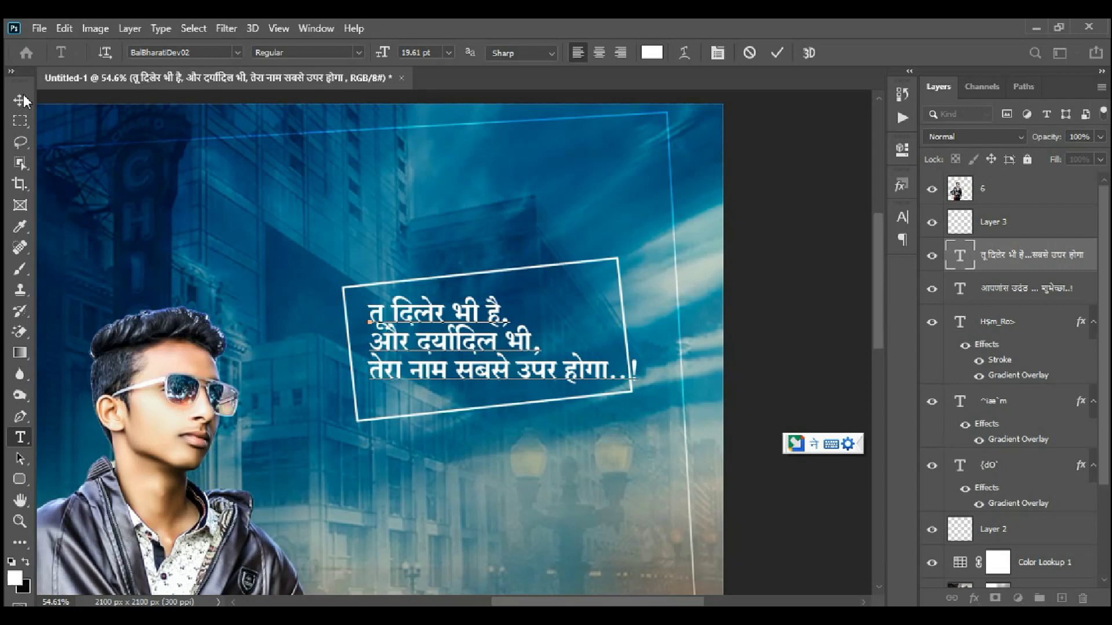
# Step: Finish the tagline ending with '..!', rotate it slightly and nudge it inside the frame
pyautogui.click(20, 100)
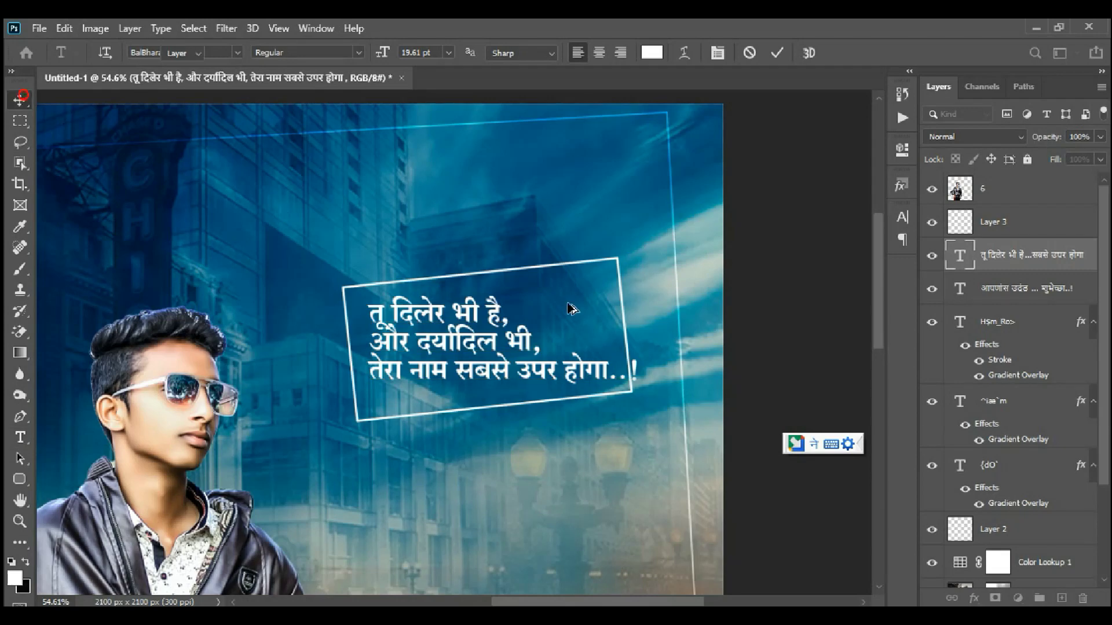
pyautogui.hotkey('ctrl', 't')
pyautogui.moveTo(644, 303); pyautogui.dragTo(637, 278)
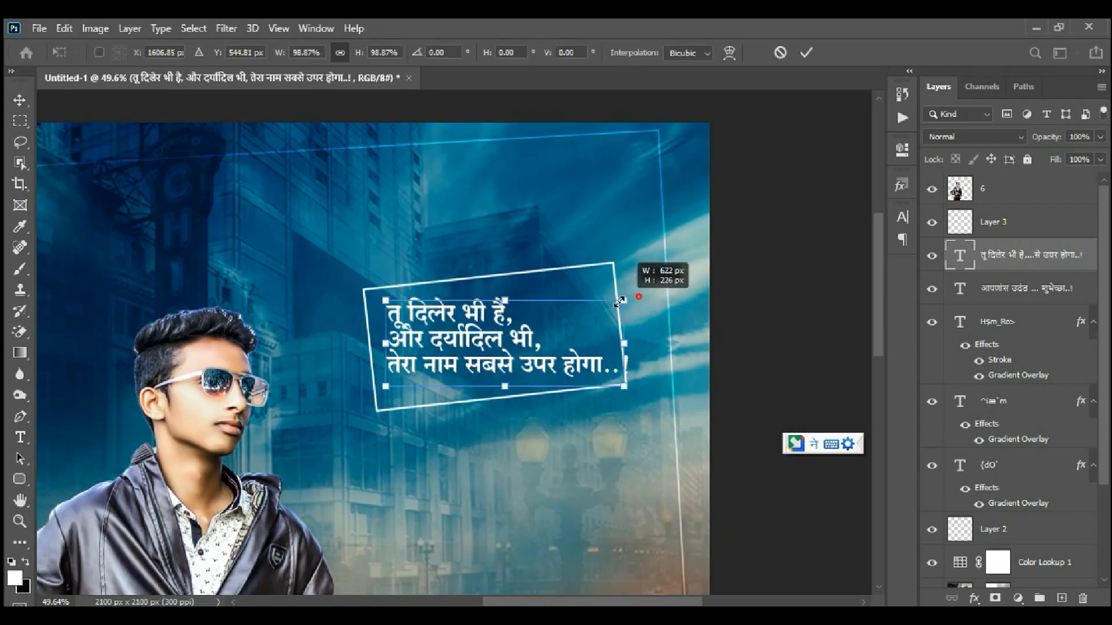
pyautogui.press('Escape')
pyautogui.moveTo(473, 366); pyautogui.dragTo(475, 375)
pyautogui.hotkey('ctrl', '0')
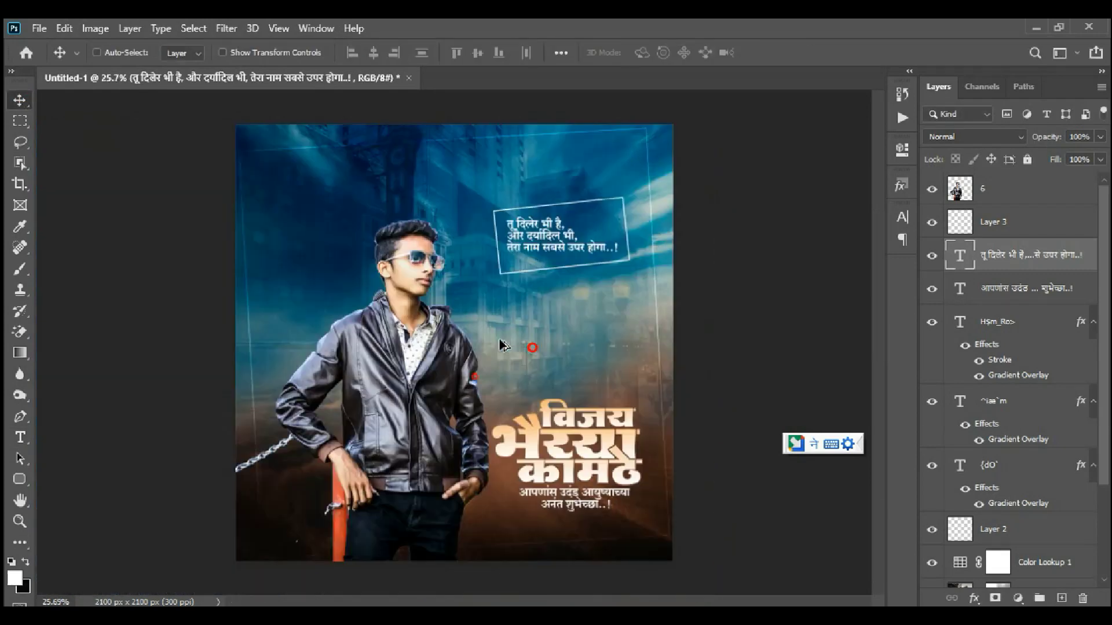
# Step: On the frame's layer (Layer 3), re-rotate the white frame about 2.3° to line up with the text
pyautogui.click(1031, 229)
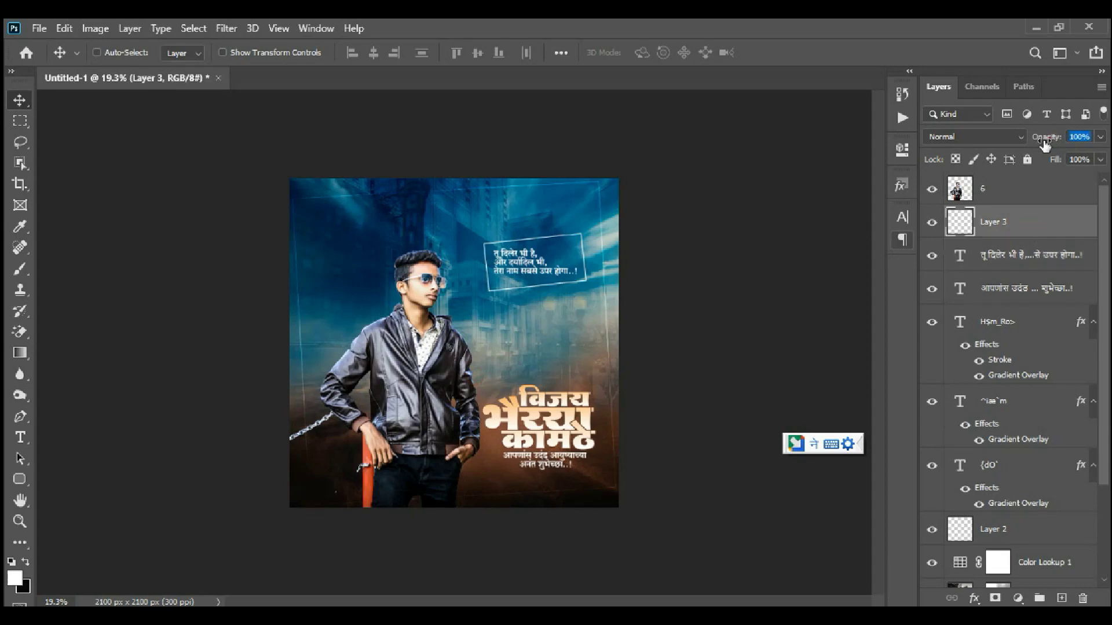
pyautogui.write('60')
pyautogui.scroll(3, 550, 270)
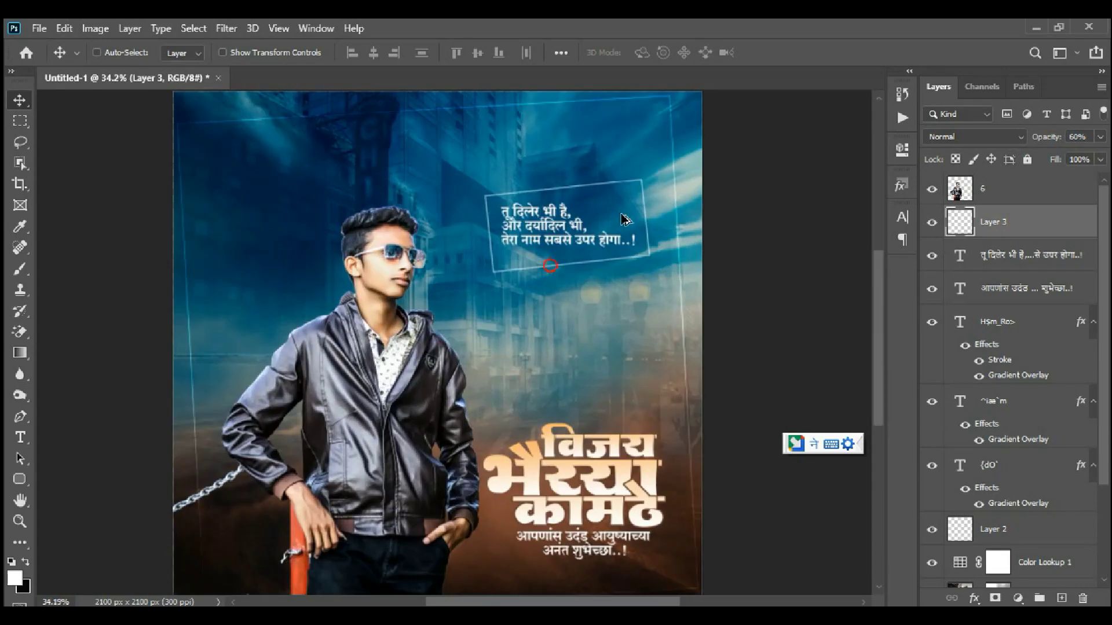
pyautogui.scroll(2, 585, 266)
pyautogui.hotkey('ctrl', 't')
pyautogui.moveTo(592, 219); pyautogui.dragTo(600, 212)
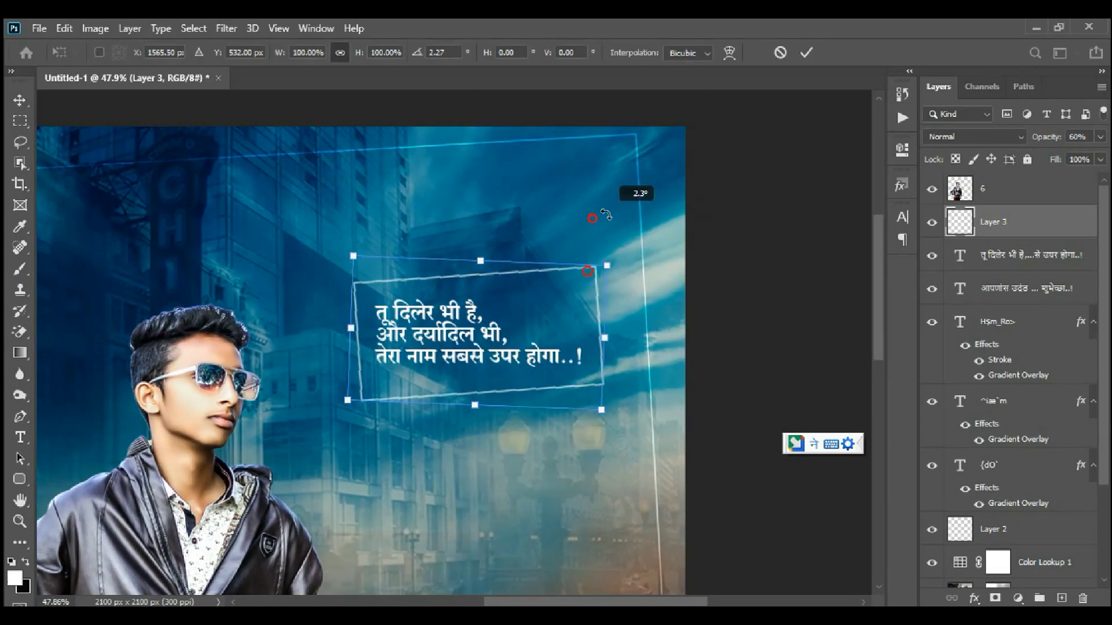
pyautogui.press('Return')
pyautogui.scroll(-3, 602, 322)
pyautogui.hotkey('ctrl', '0')
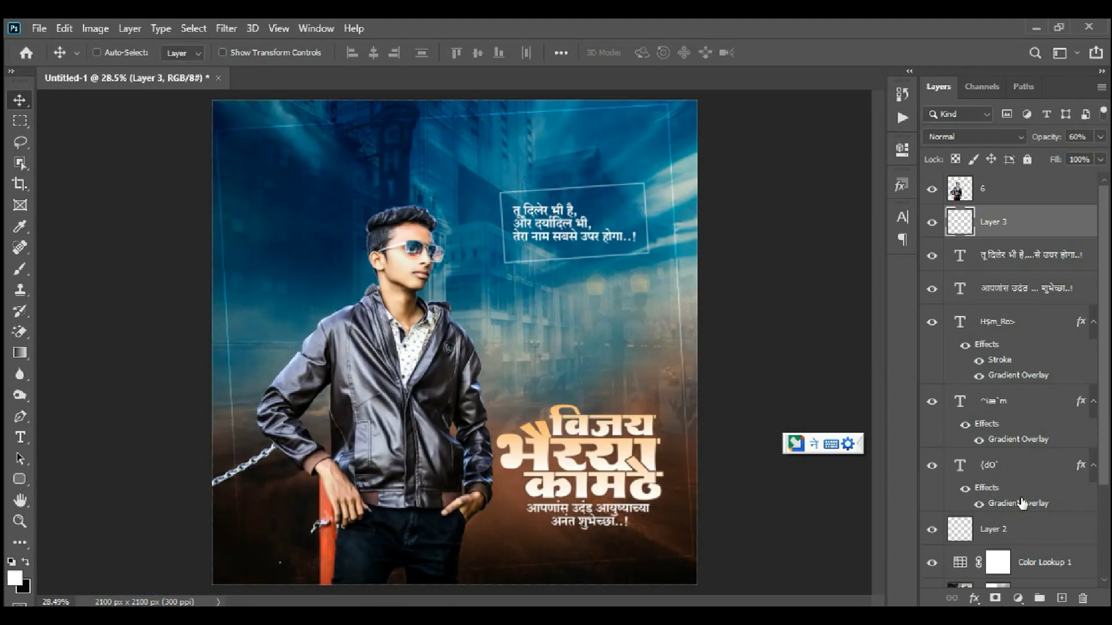
pyautogui.scroll(-3, 1023, 504)
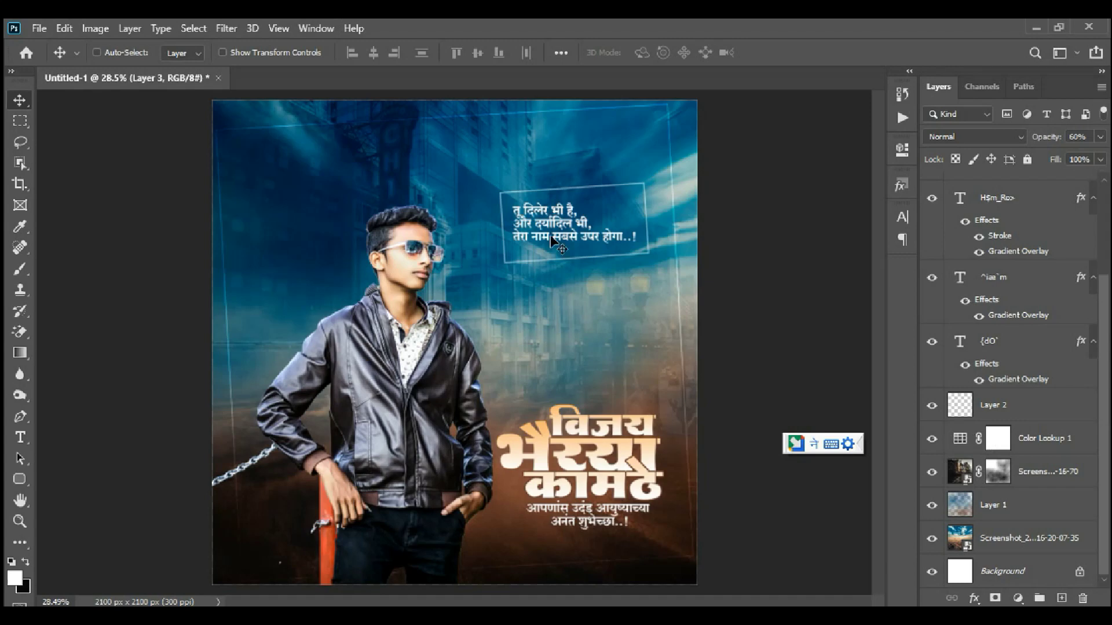
pyautogui.scroll(-1, 553, 240)
pyautogui.scroll(3, 480, 295)
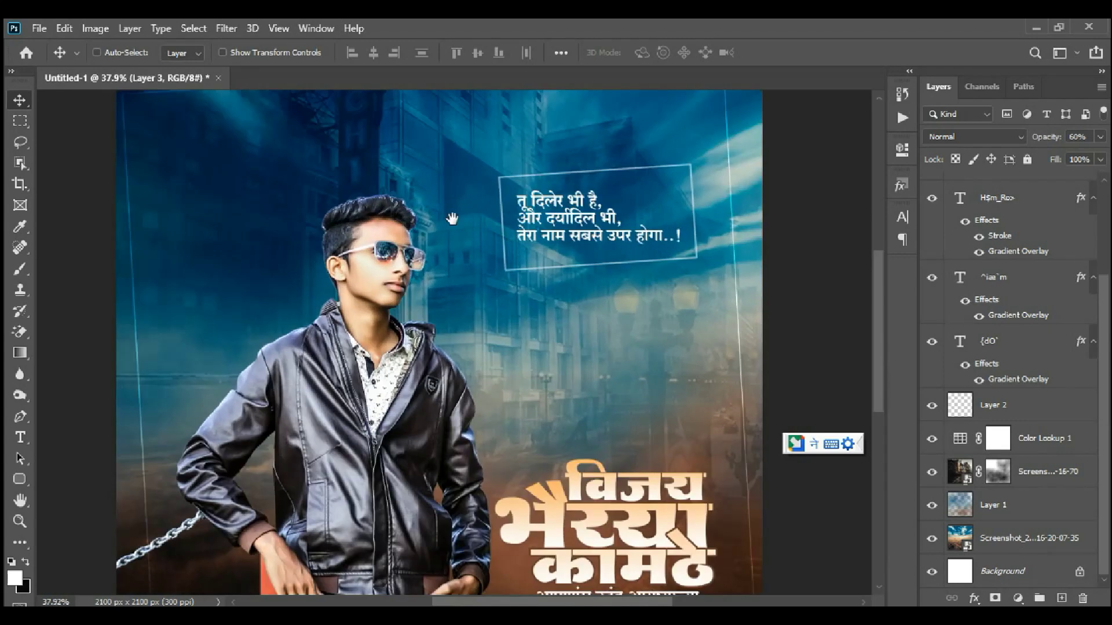
# Step: Duplicate the wishes subtitle, replace its text with a row of periods, and place it under the subtitle
pyautogui.moveTo(446, 243); pyautogui.dragTo(479, 280)
pyautogui.scroll(2, 446, 243)
pyautogui.scroll(-2, 449, 303)
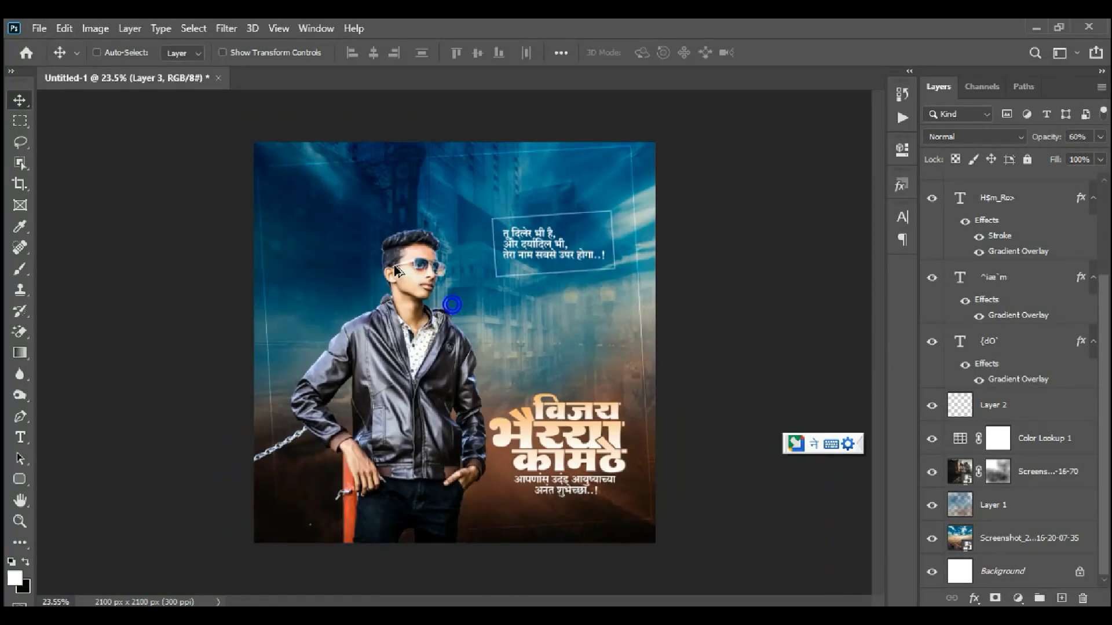
pyautogui.scroll(1, 405, 316)
pyautogui.scroll(3, 688, 457)
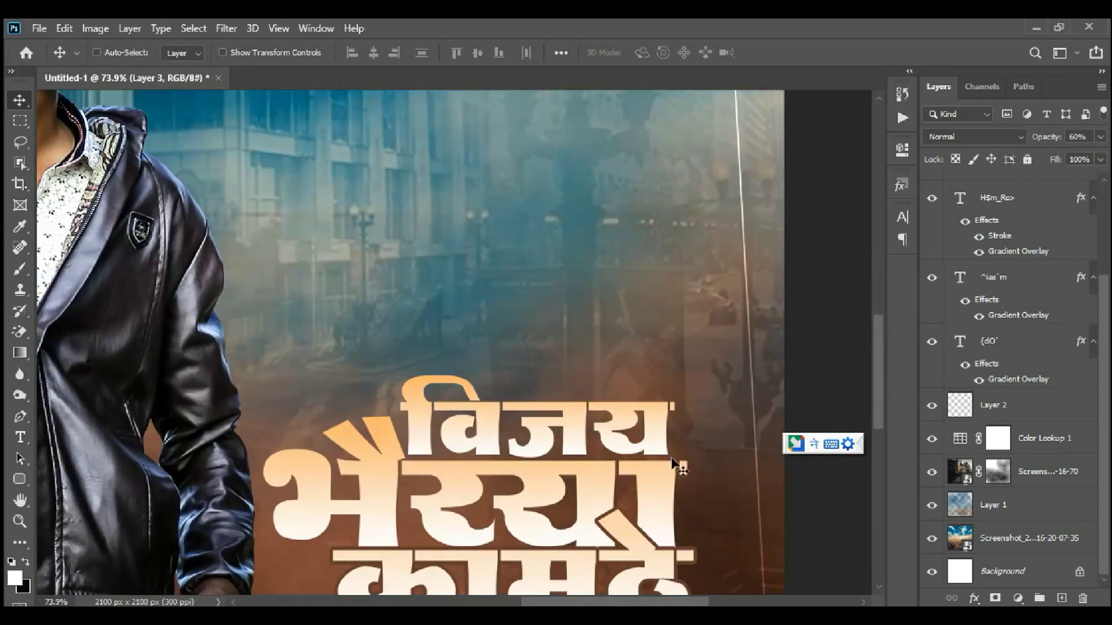
pyautogui.scroll(-2, 602, 501)
pyautogui.scroll(1, 597, 451)
pyautogui.scroll(-2, 596, 451)
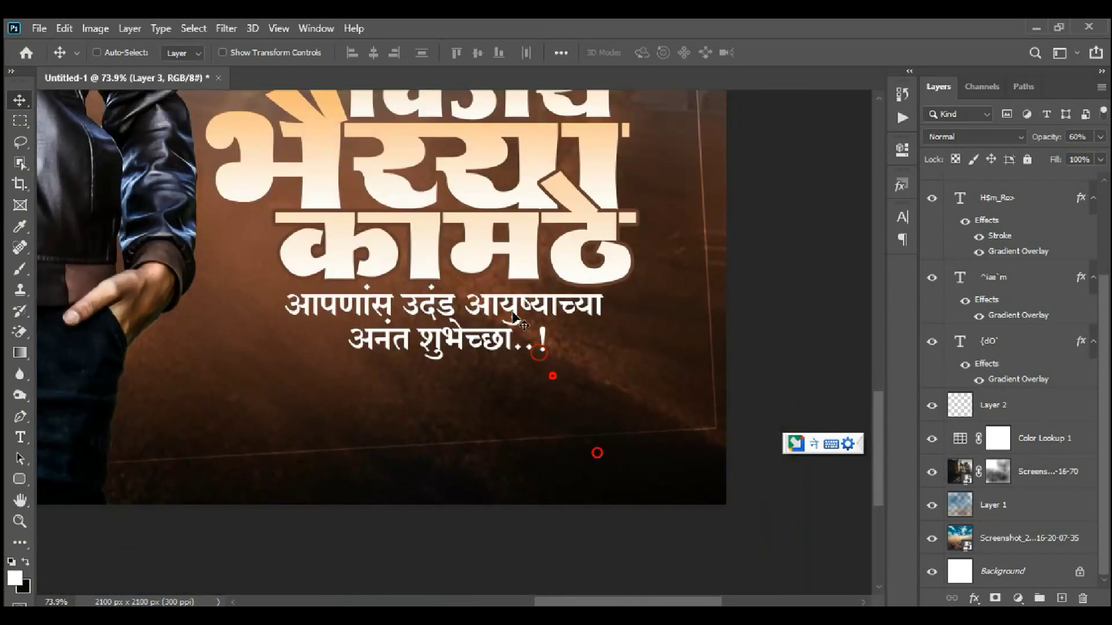
pyautogui.moveTo(488, 313); pyautogui.dragTo(386, 426)
pyautogui.doubleClick(387, 426)
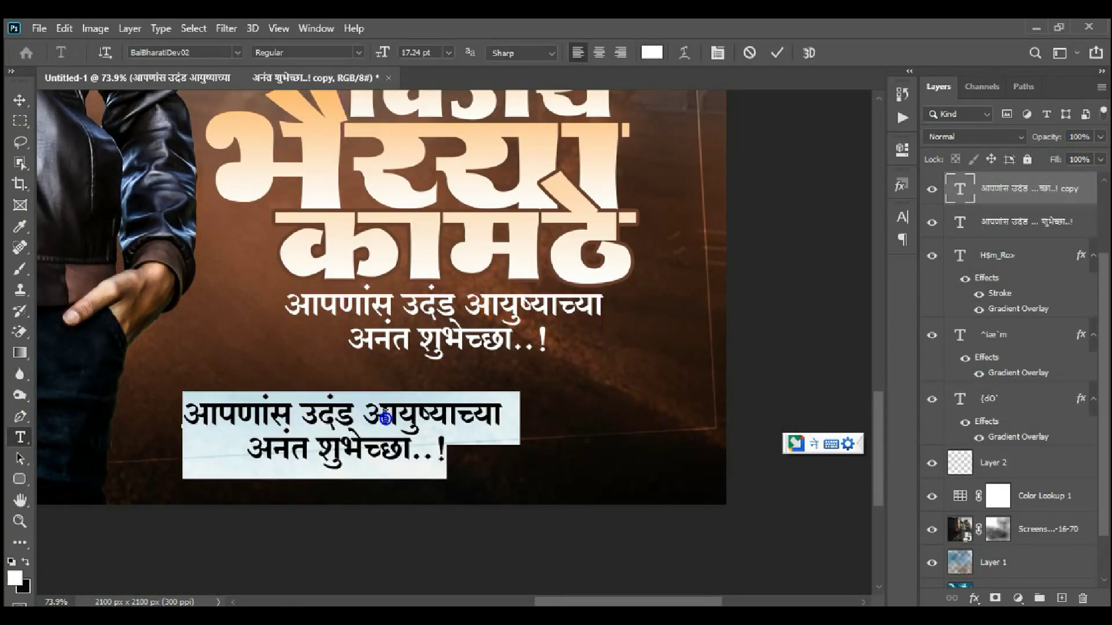
pyautogui.press('BackSpace')
pyautogui.write('◆◆◆◆◆◆◆◆◆◆◆◆◆◆◆◆◆◆◆◆◆◆◆◆◆◆◆◆◆◆◆◆◆◆◆◆◆◆◆◆◆◆◆◆')
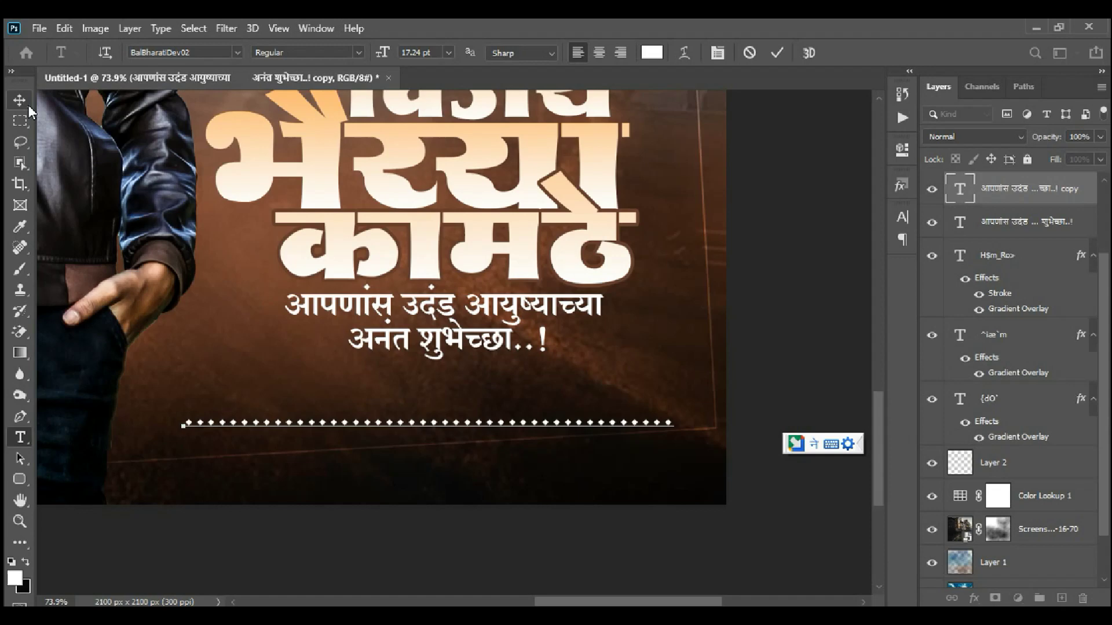
pyautogui.click(29, 105)
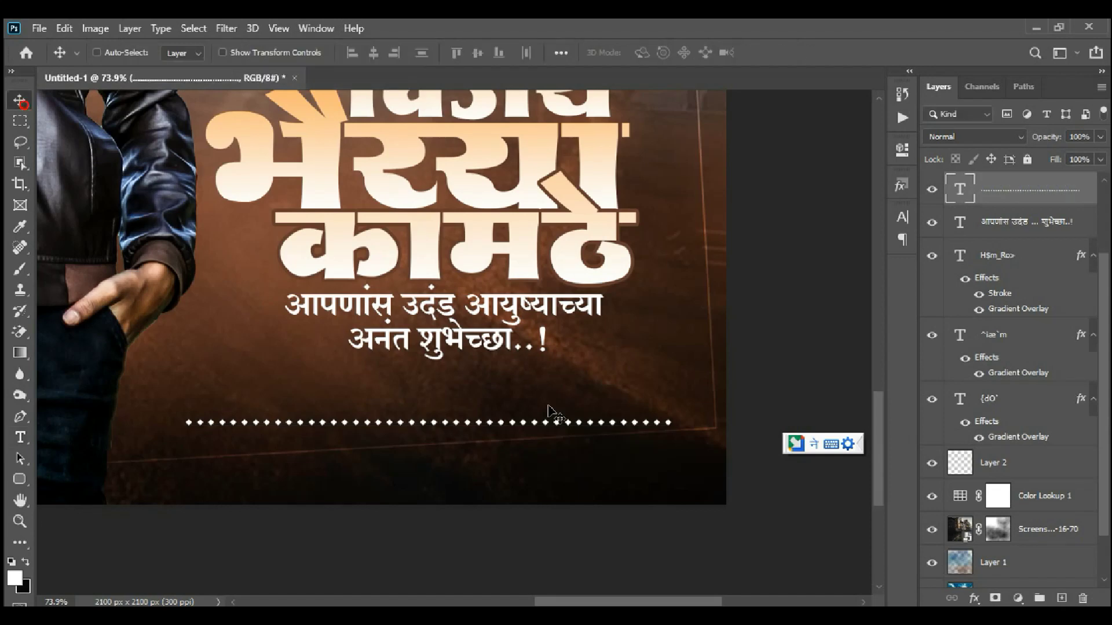
pyautogui.moveTo(559, 429); pyautogui.dragTo(578, 377)
# Step: Rasterize the dotted line's text layer into plain pixels
pyautogui.hotkey('ctrl', '0')
pyautogui.rightClick(1053, 192)
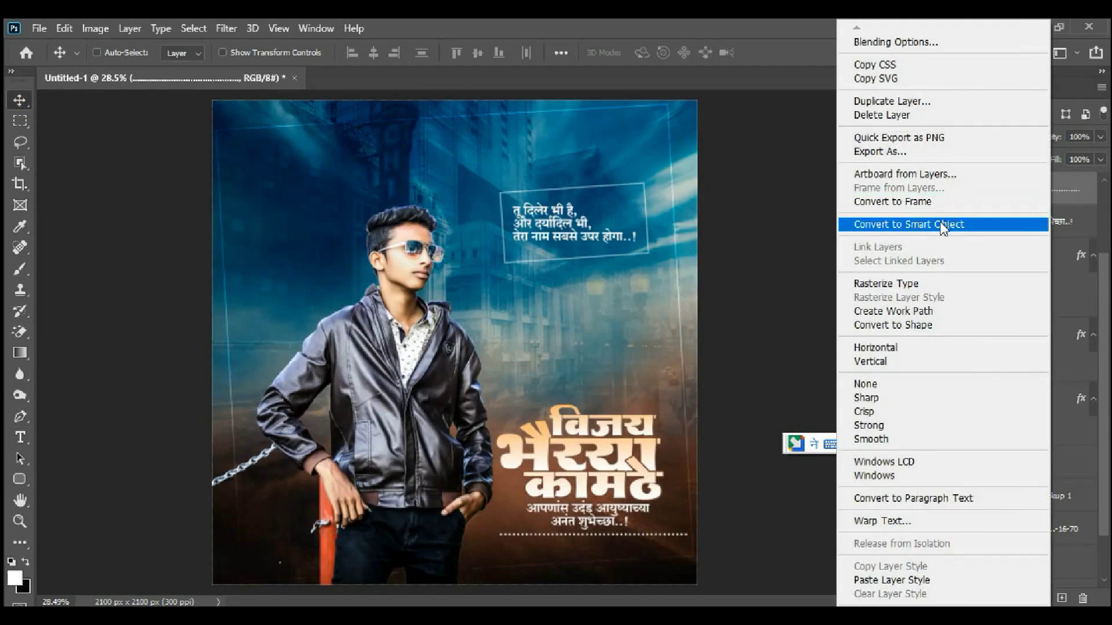
pyautogui.click(919, 282)
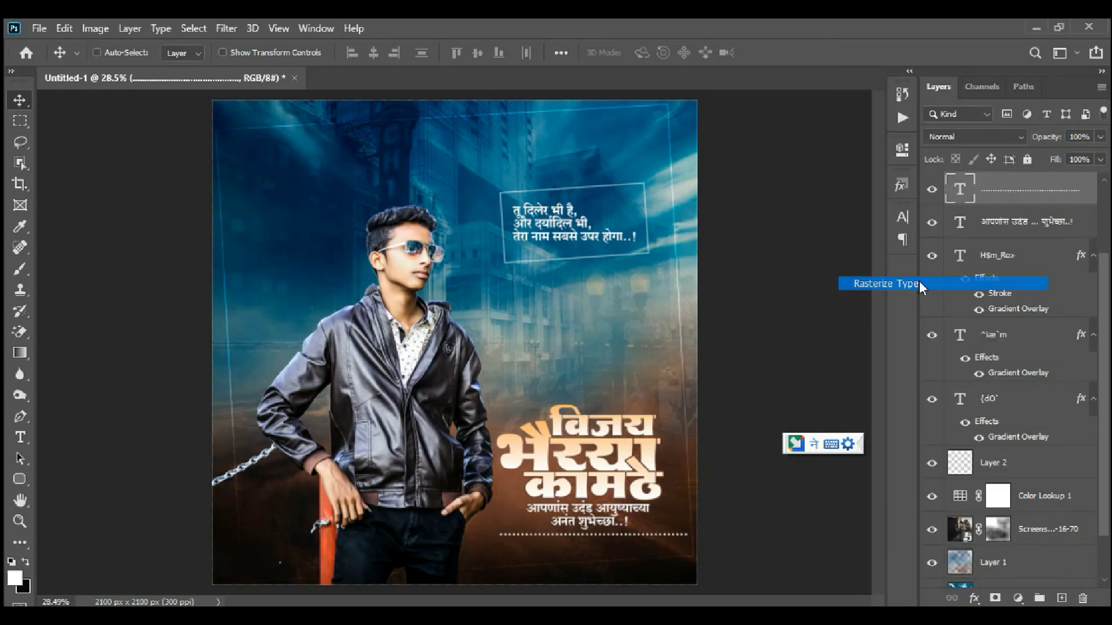
# Step: Choose the Eraser Tool from its toolbar flyout
pyautogui.rightClick(19, 334)
pyautogui.click(64, 331)
pyautogui.scroll(3, 445, 393)
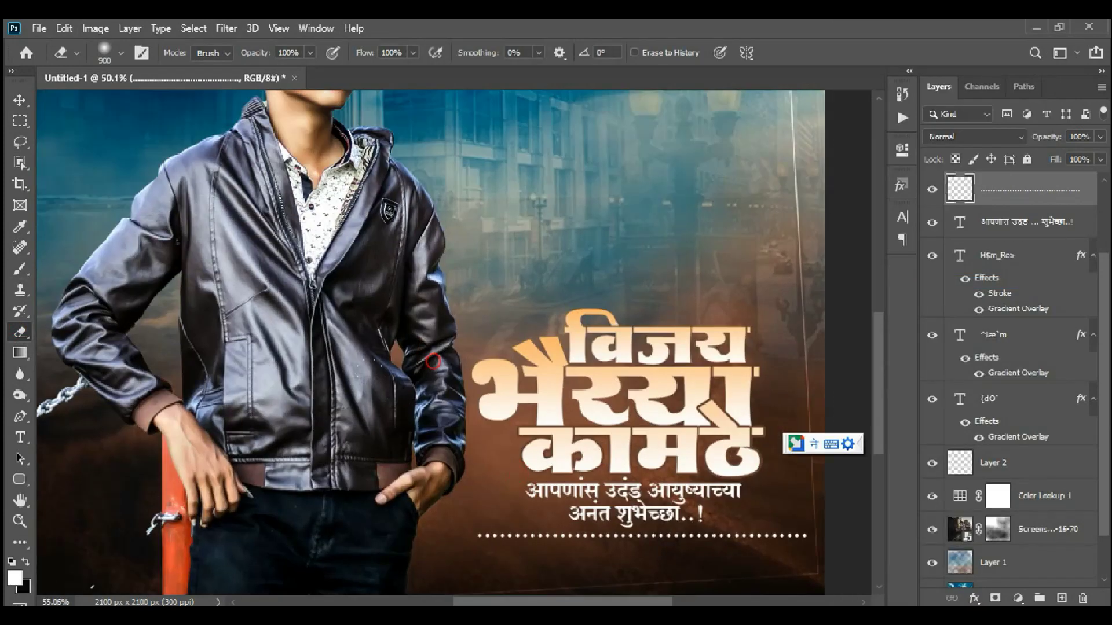
pyautogui.scroll(-4, 416, 324)
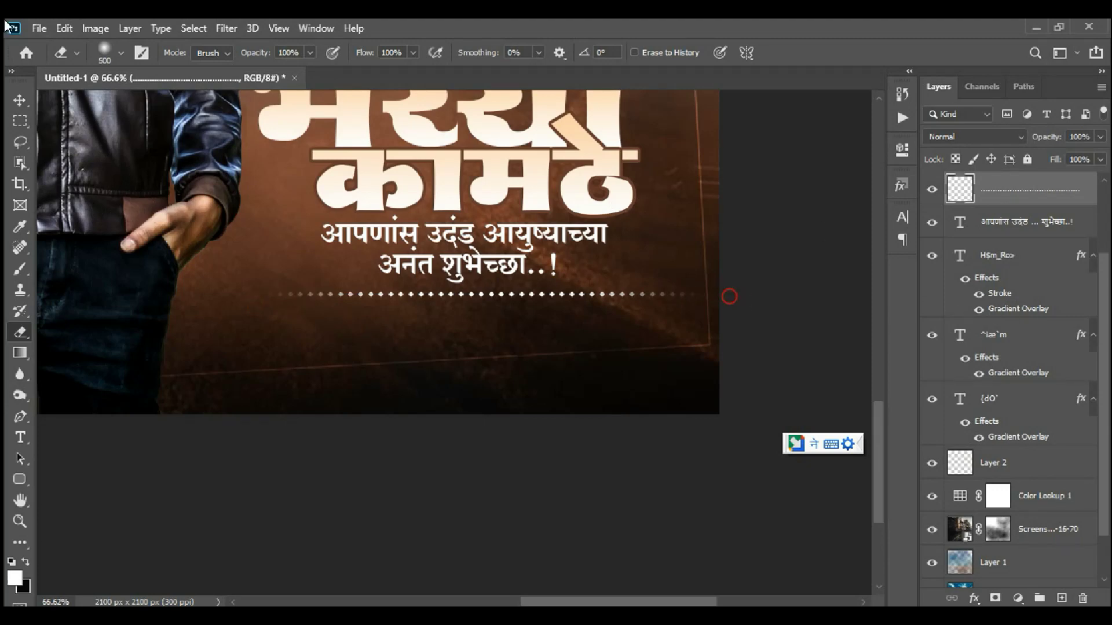
# Step: Duplicate the dotted divider line with the Move tool, nudging the copy into place
pyautogui.click(19, 101)
pyautogui.scroll(5, 486, 319)
pyautogui.moveTo(489, 322)
pyautogui.mouseDown()
pyautogui.moveTo(481, 310)
pyautogui.moveTo(481, 326)
pyautogui.moveTo(518, 332)
pyautogui.mouseUp()
pyautogui.scroll(2, 480, 327)
pyautogui.scroll(-4, 498, 325)
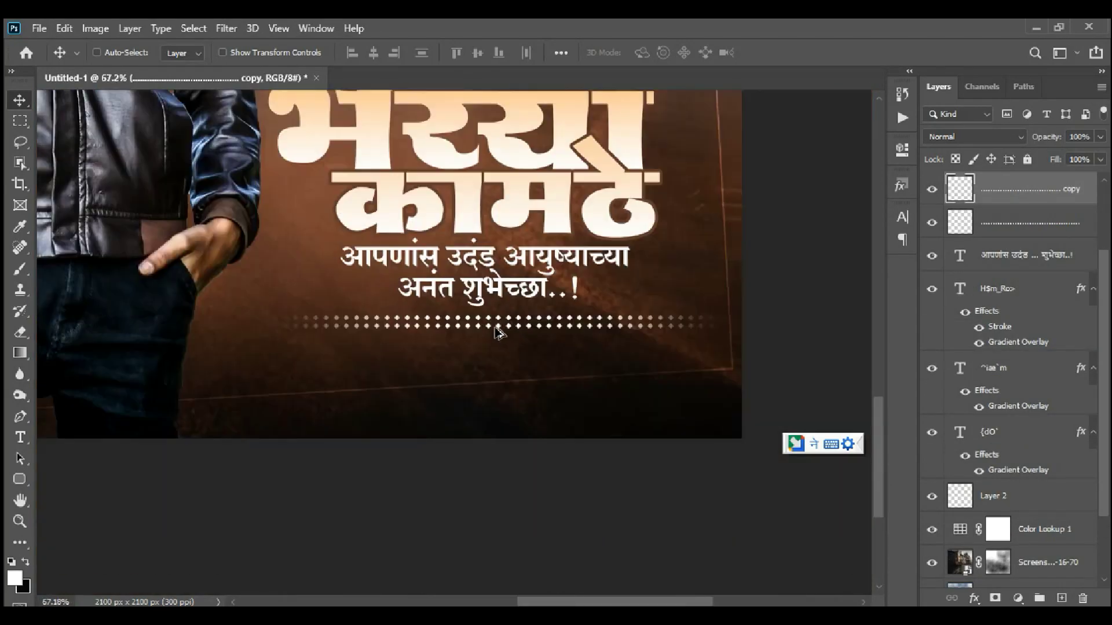
# Step: Shorten the dotted-line copy to about two-thirds width and centre it under the greeting
pyautogui.hotkey('ctrl', 't')
pyautogui.moveTo(716, 320); pyautogui.dragTo(558, 339)
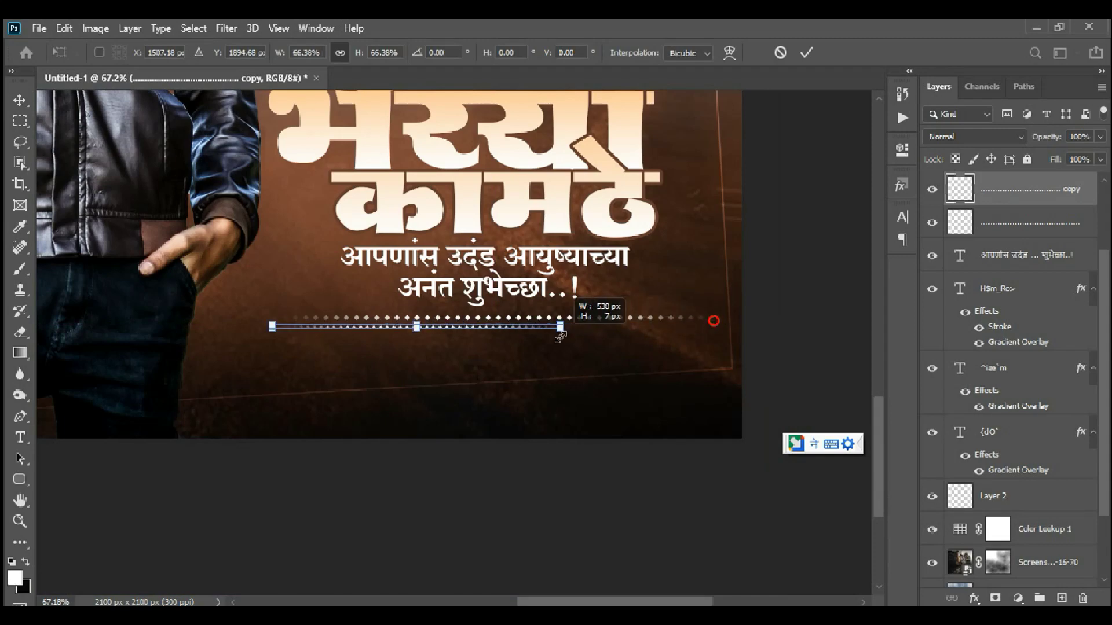
pyautogui.press('Return')
pyautogui.moveTo(436, 368); pyautogui.dragTo(514, 320)
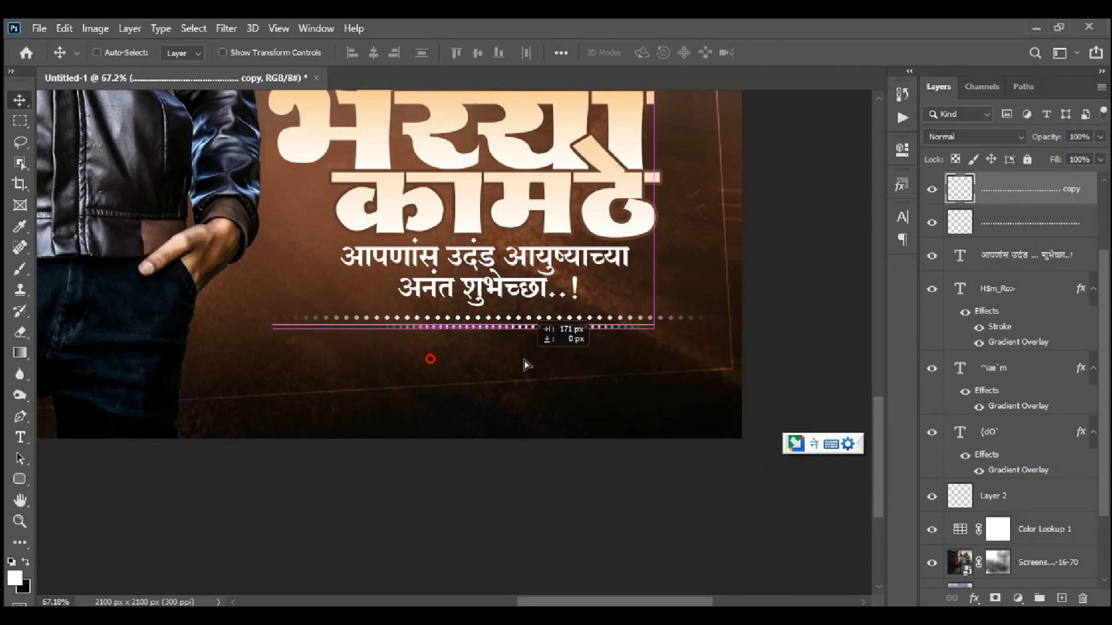
pyautogui.hotkey('ctrl', '0')
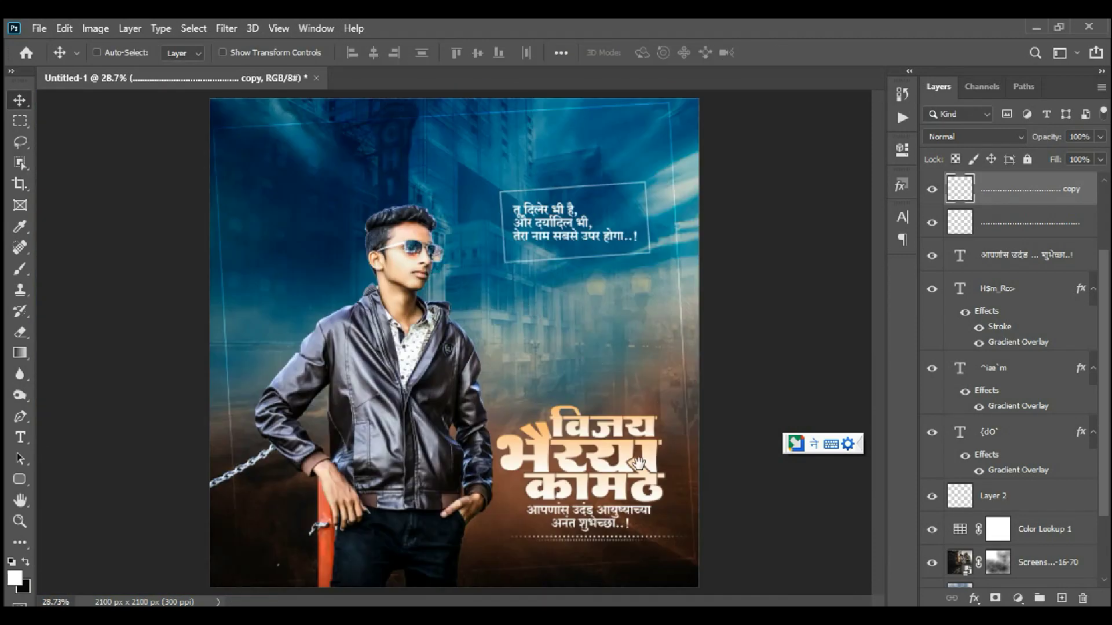
pyautogui.scroll(5, 639, 463)
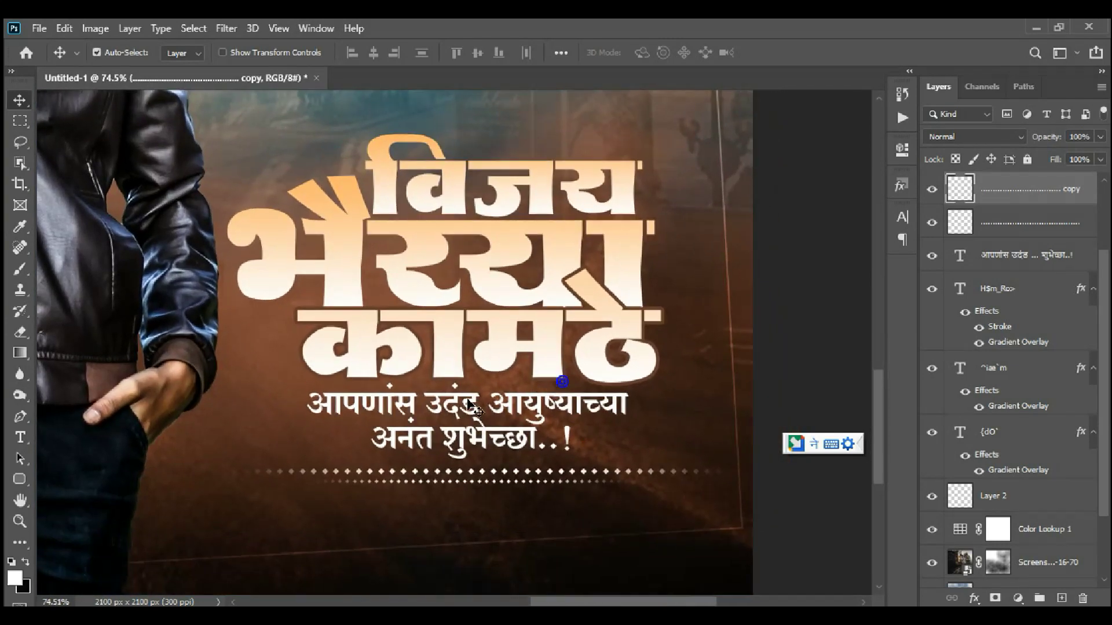
# Step: Copy the greeting text above the title and retype it as 'आमचे लाडके मित्र,'
pyautogui.keyDown('ctrl'); pyautogui.click(473, 431); pyautogui.keyUp('ctrl')
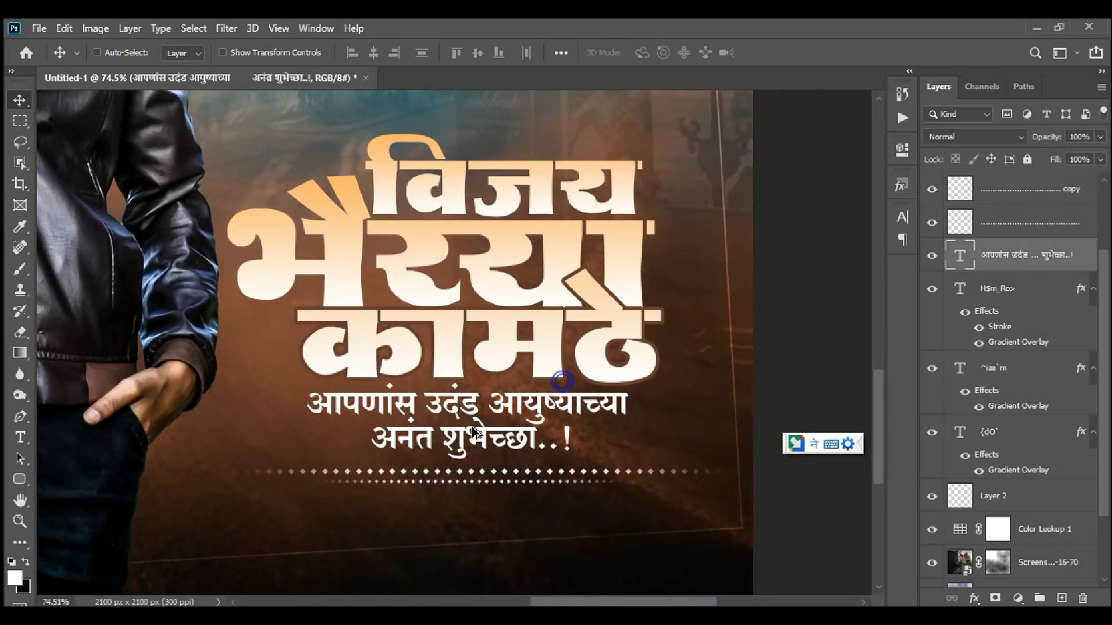
pyautogui.moveTo(474, 431); pyautogui.dragTo(572, 107)
pyautogui.scroll(-4, 574, 206)
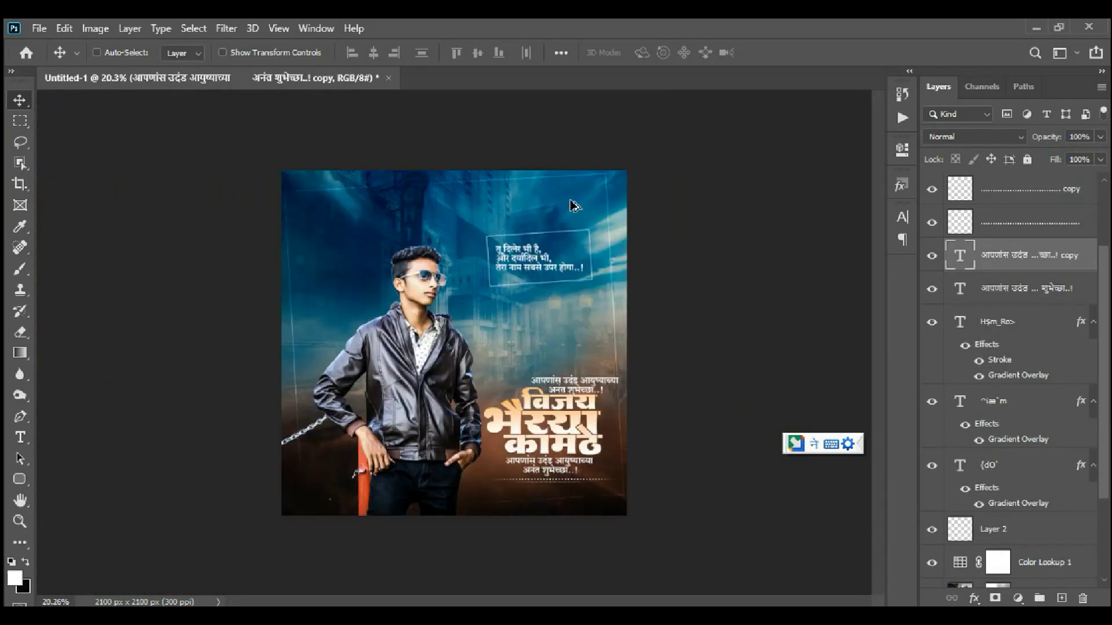
pyautogui.doubleClick(577, 383)
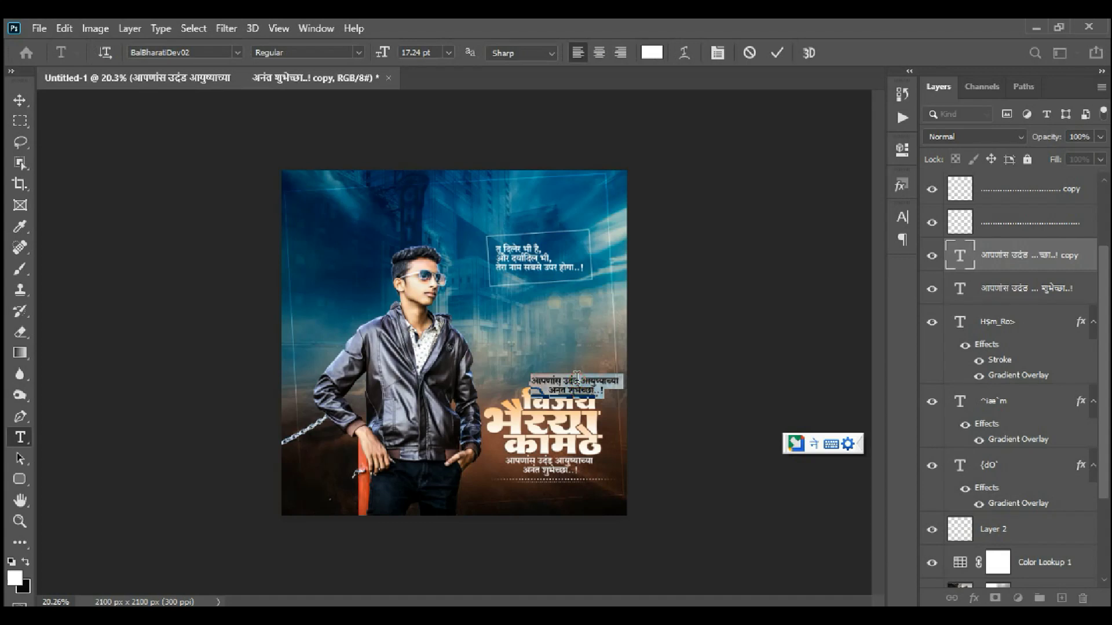
pyautogui.write('aa')
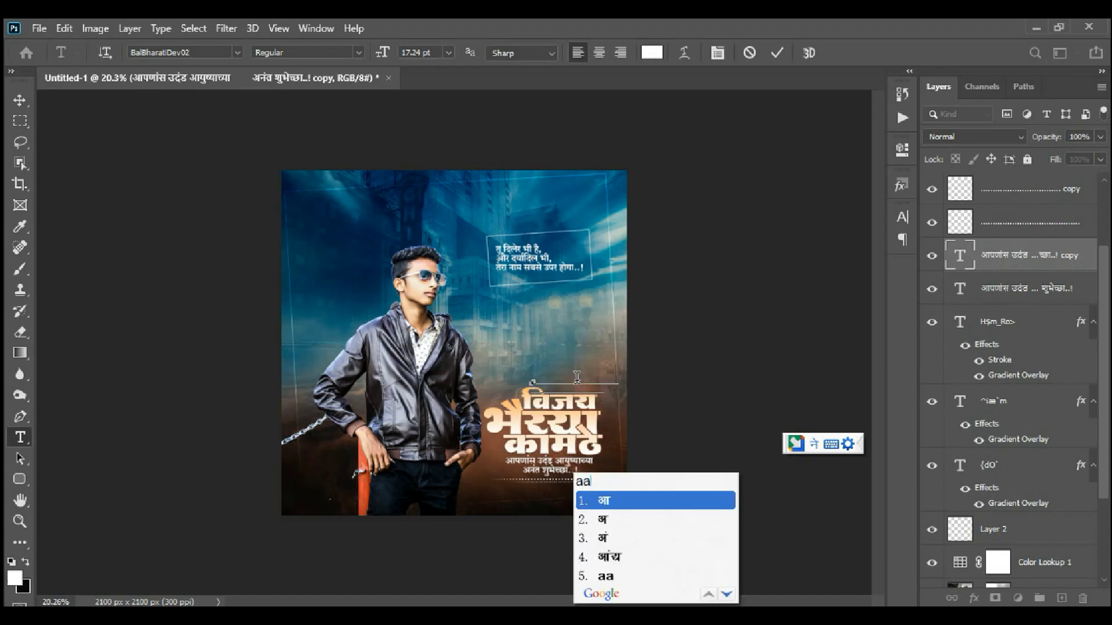
pyautogui.write('mche')
pyautogui.press('space')
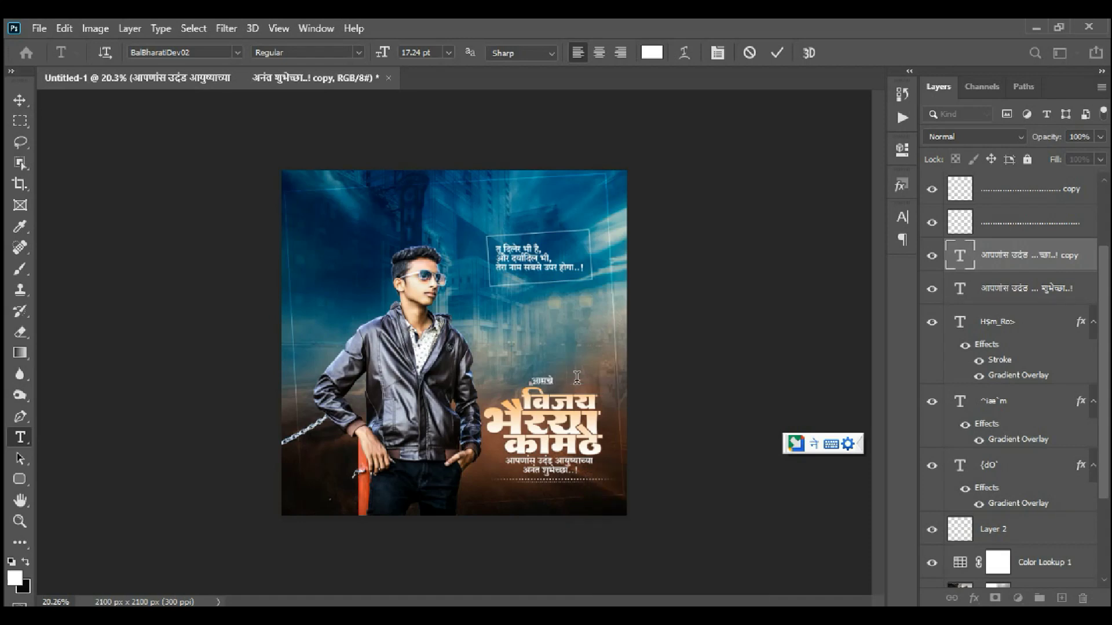
pyautogui.write('ladk')
pyautogui.write('mitr')
pyautogui.press('space')
# Step: Position the new 'आमचे लाडके मित्र,' line just above the big name title
pyautogui.click(19, 104)
pyautogui.scroll(5, 472, 343)
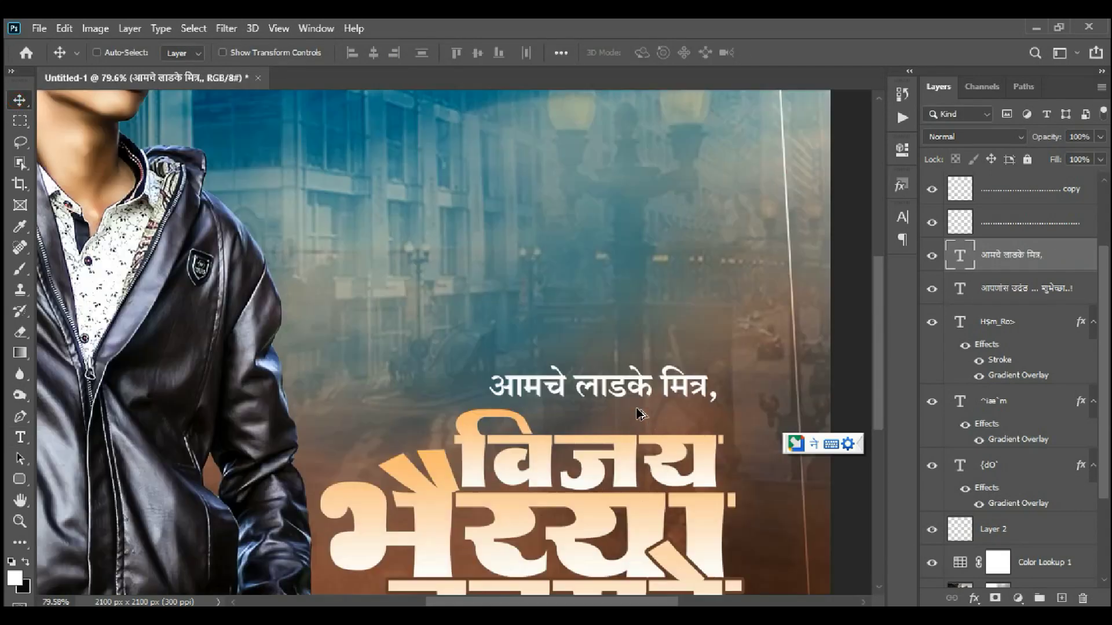
pyautogui.scroll(2, 472, 343)
pyautogui.moveTo(472, 345); pyautogui.dragTo(521, 375)
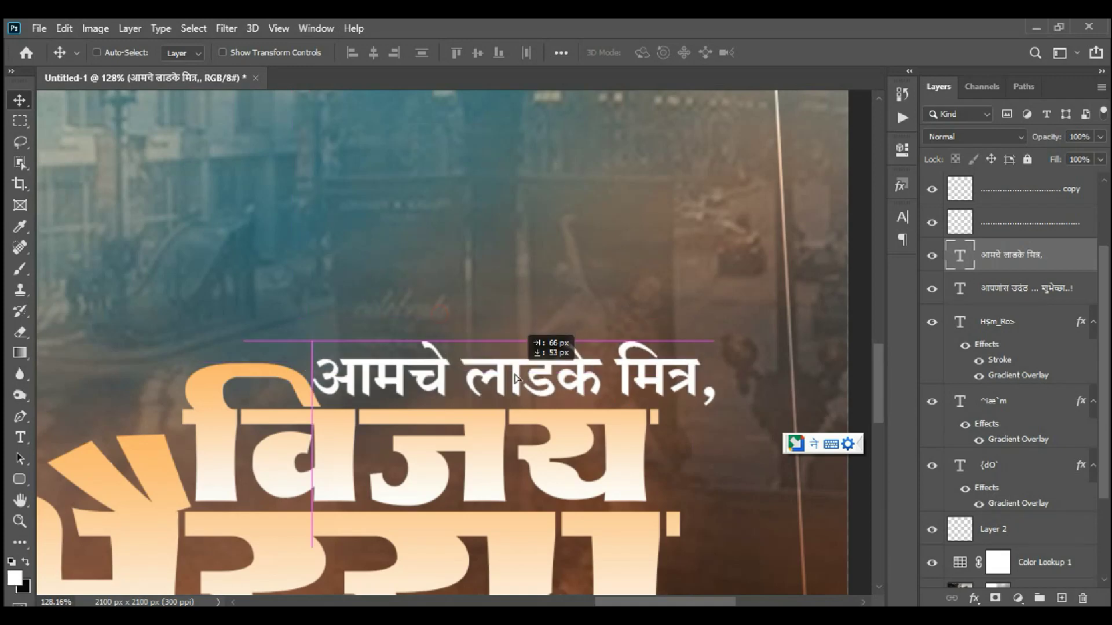
pyautogui.scroll(-4, 527, 371)
pyautogui.scroll(-2, 529, 366)
pyautogui.scroll(-1, 528, 366)
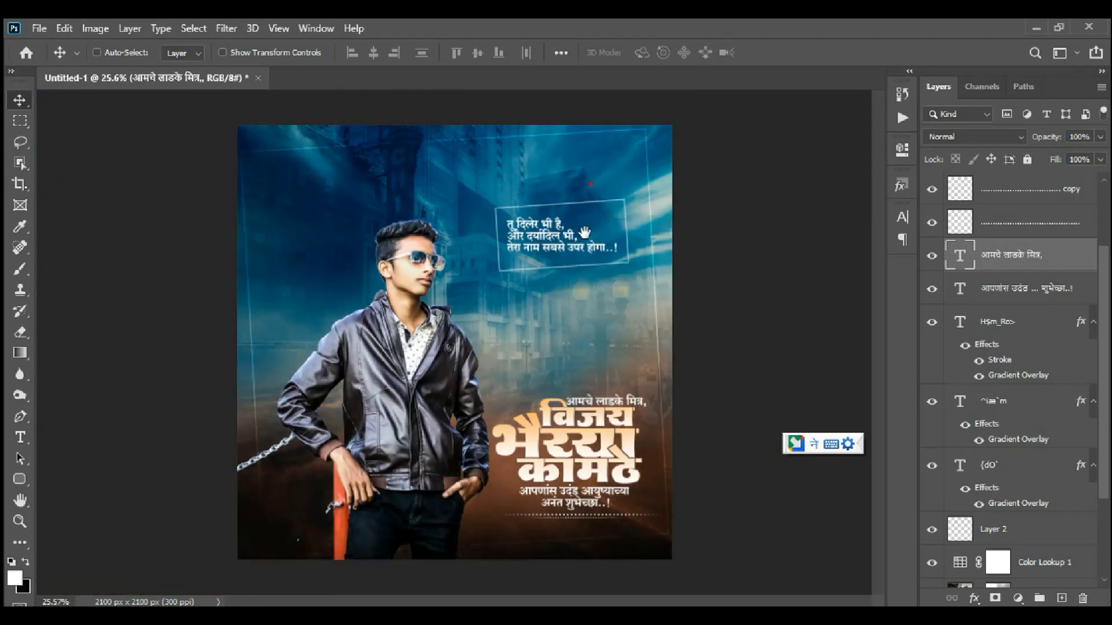
pyautogui.scroll(4, 584, 232)
# Step: Erase the stray white specks beside the word 'होगा'
pyautogui.scroll(3, 584, 232)
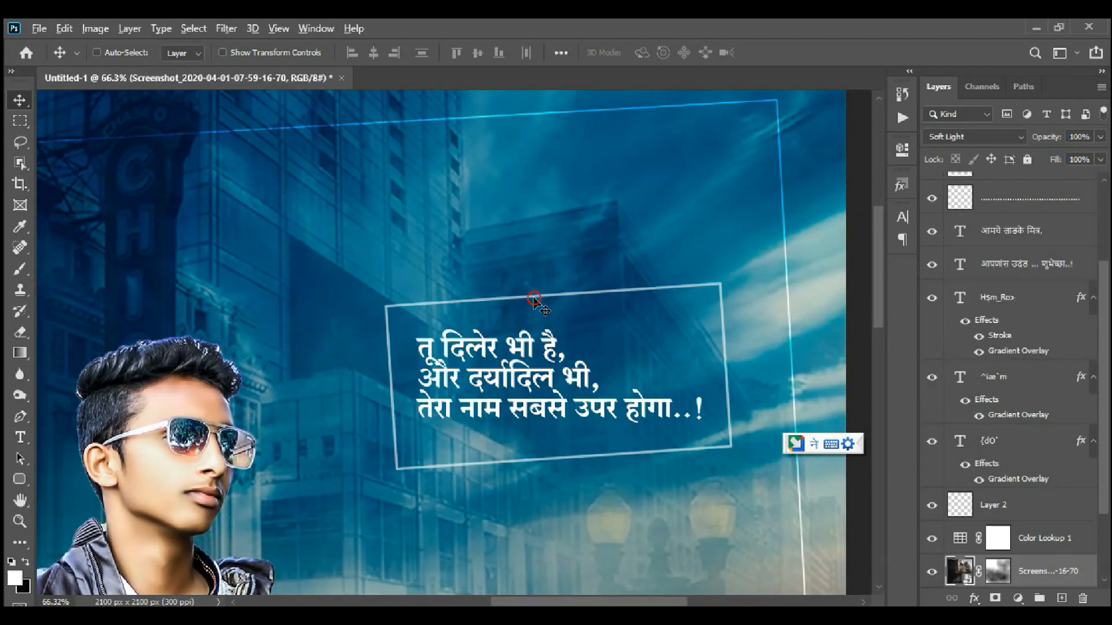
pyautogui.scroll(3, 464, 295)
pyautogui.scroll(3, 394, 298)
pyautogui.scroll(-3, 390, 303)
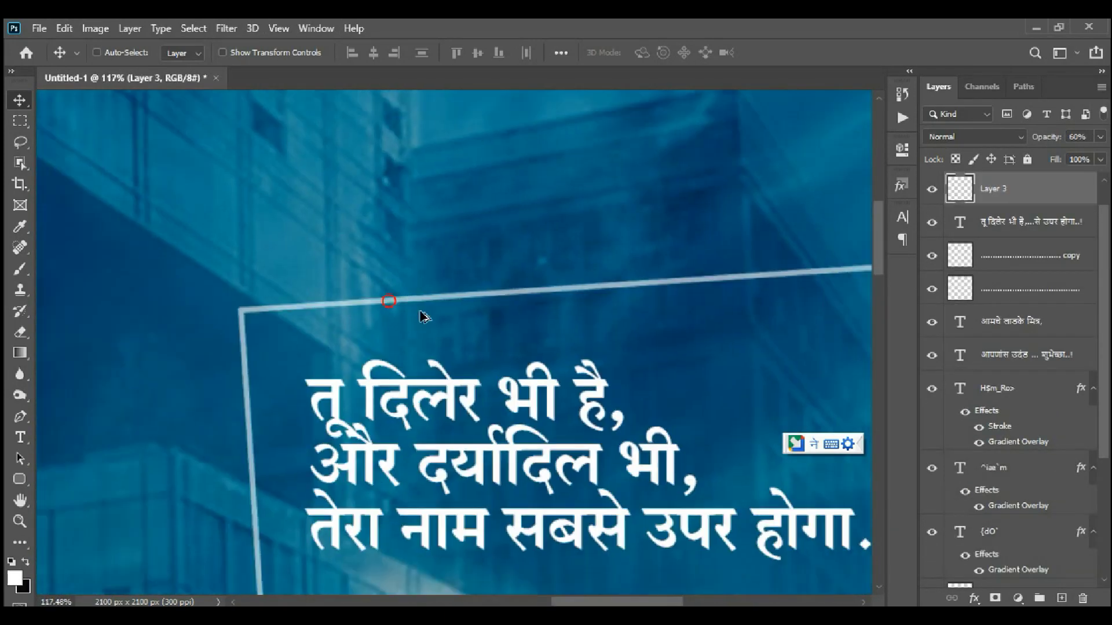
pyautogui.scroll(-2, 422, 315)
pyautogui.click(20, 332)
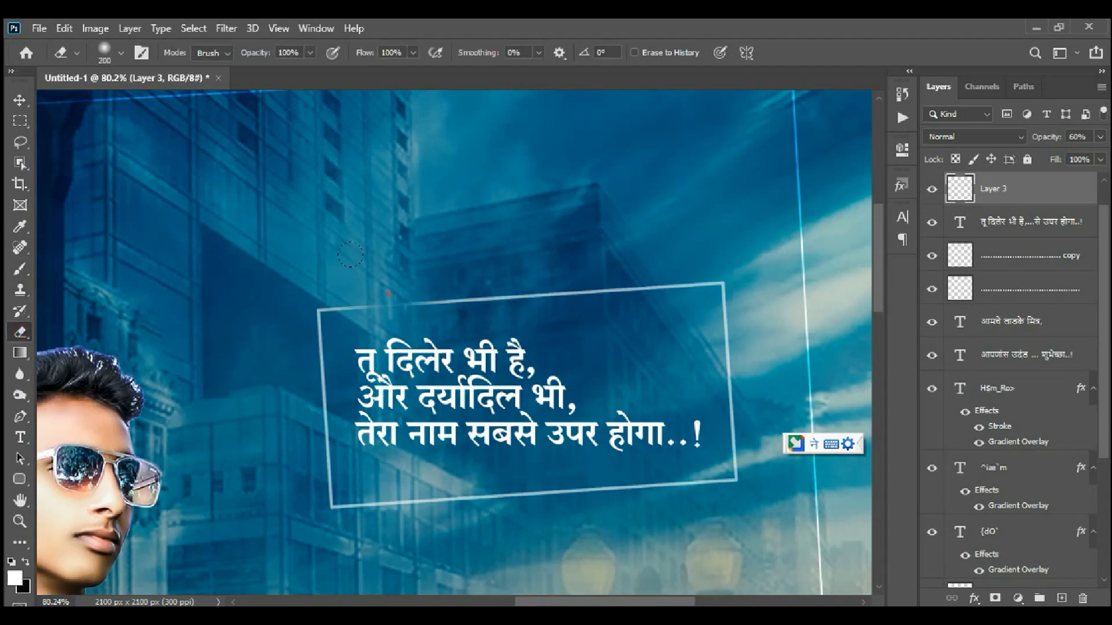
pyautogui.moveTo(659, 438); pyautogui.dragTo(639, 462)
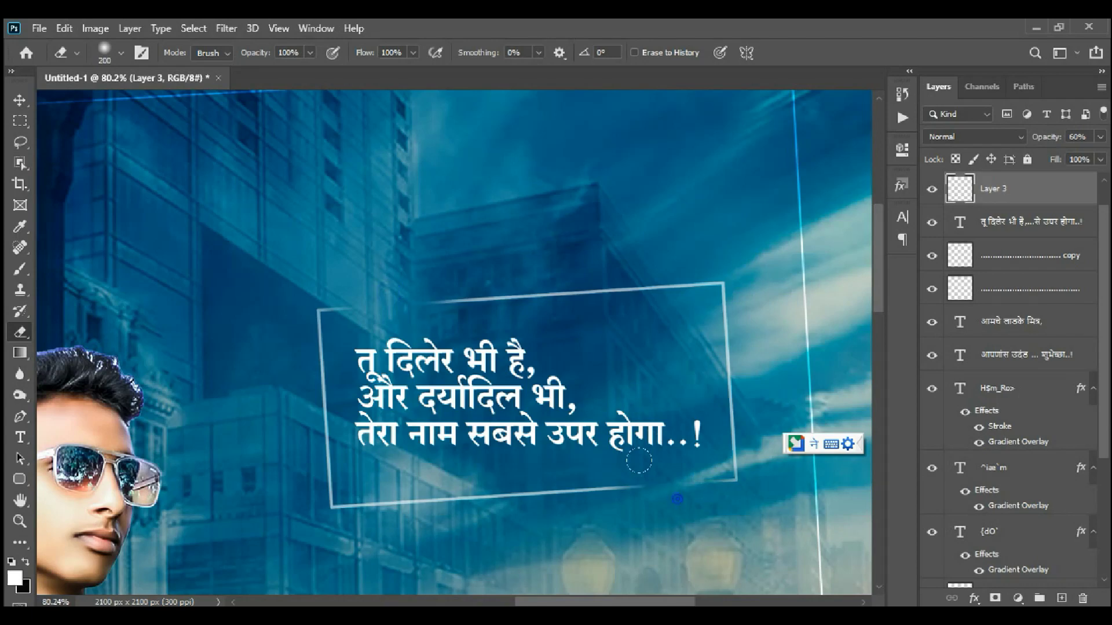
pyautogui.hotkey('ctrl', '0')
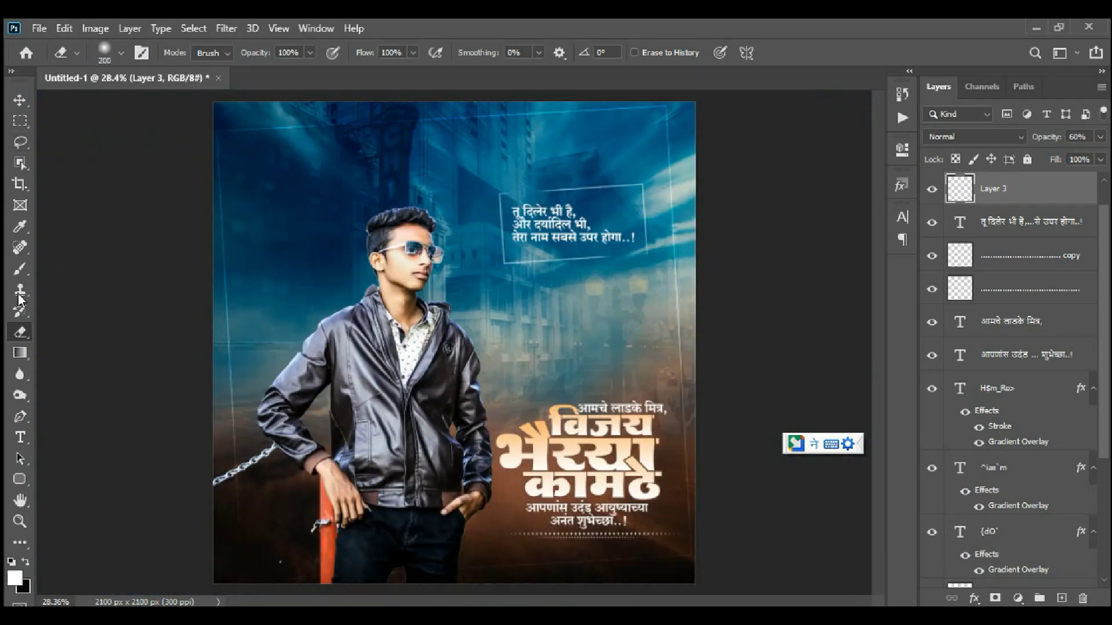
# Step: Create a comma text layer and move it beside the quote box
pyautogui.click(21, 438)
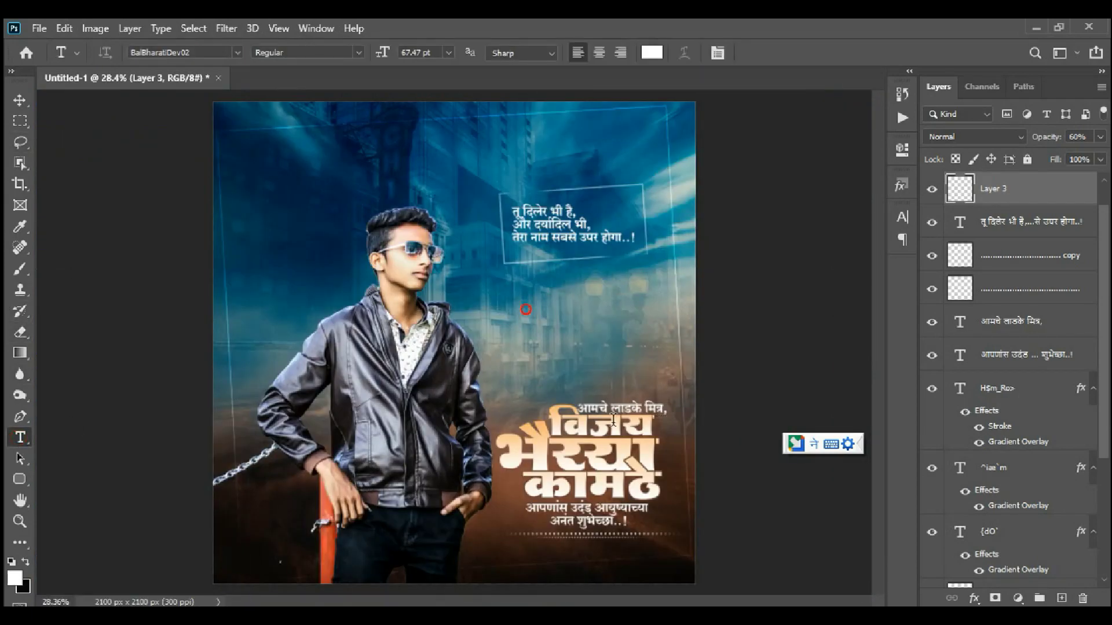
pyautogui.click(525, 309)
pyautogui.press('BackSpace')
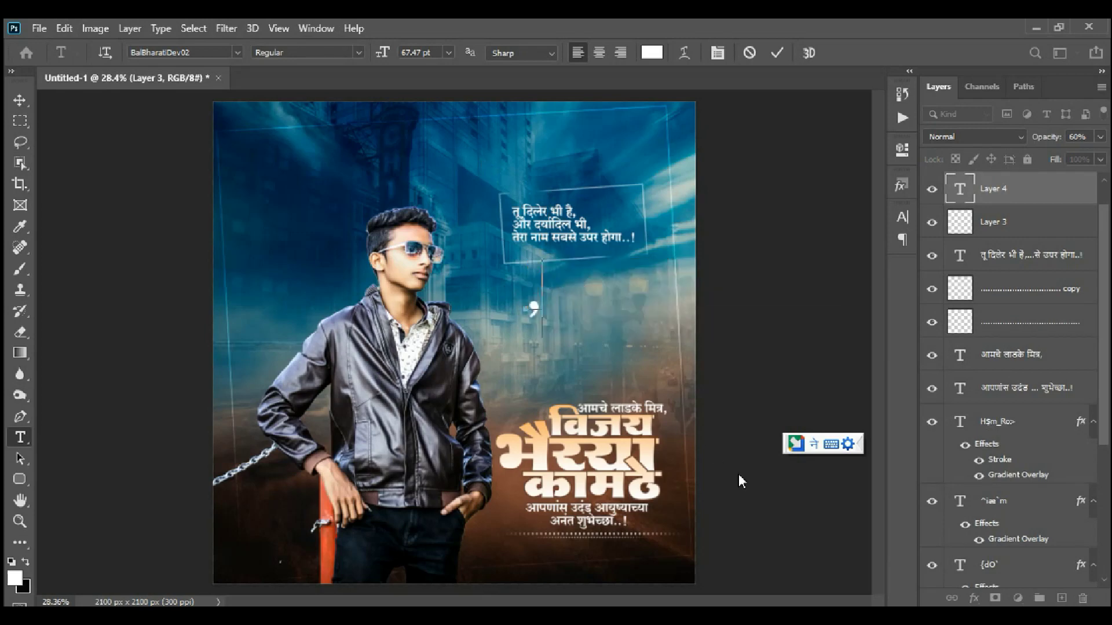
pyautogui.click(19, 100)
pyautogui.scroll(2, 522, 324)
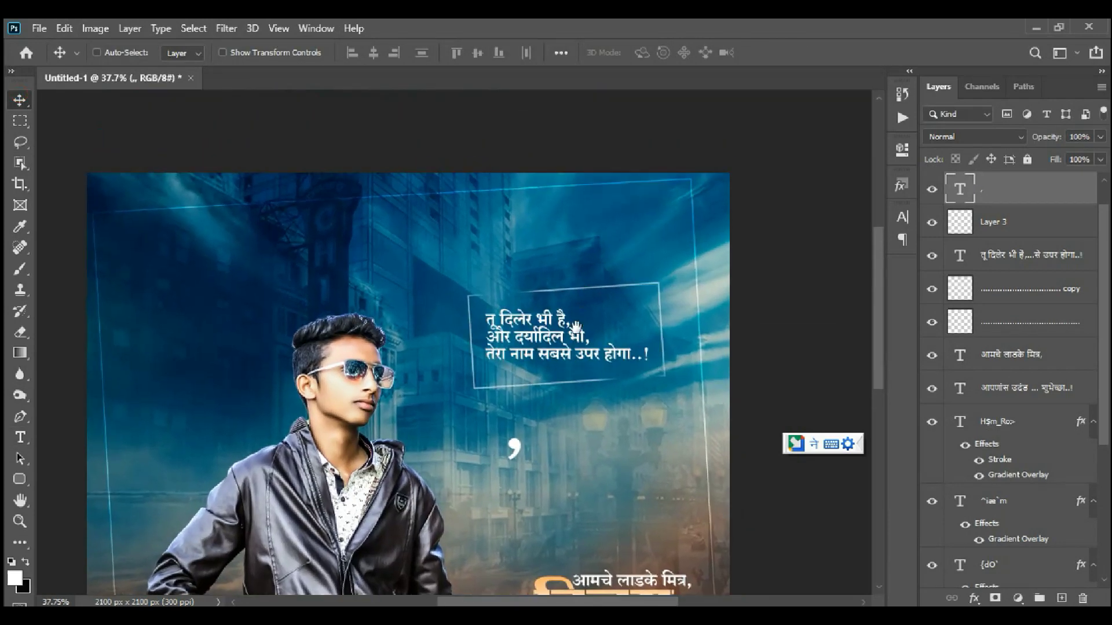
pyautogui.moveTo(513, 448)
pyautogui.mouseDown()
pyautogui.moveTo(513, 412)
pyautogui.moveTo(596, 376)
pyautogui.mouseUp()
pyautogui.scroll(5, 597, 380)
pyautogui.scroll(1, 642, 379)
# Step: Enlarge the comma and duplicate it beside itself to form a closing quote mark
pyautogui.hotkey('ctrl', 't')
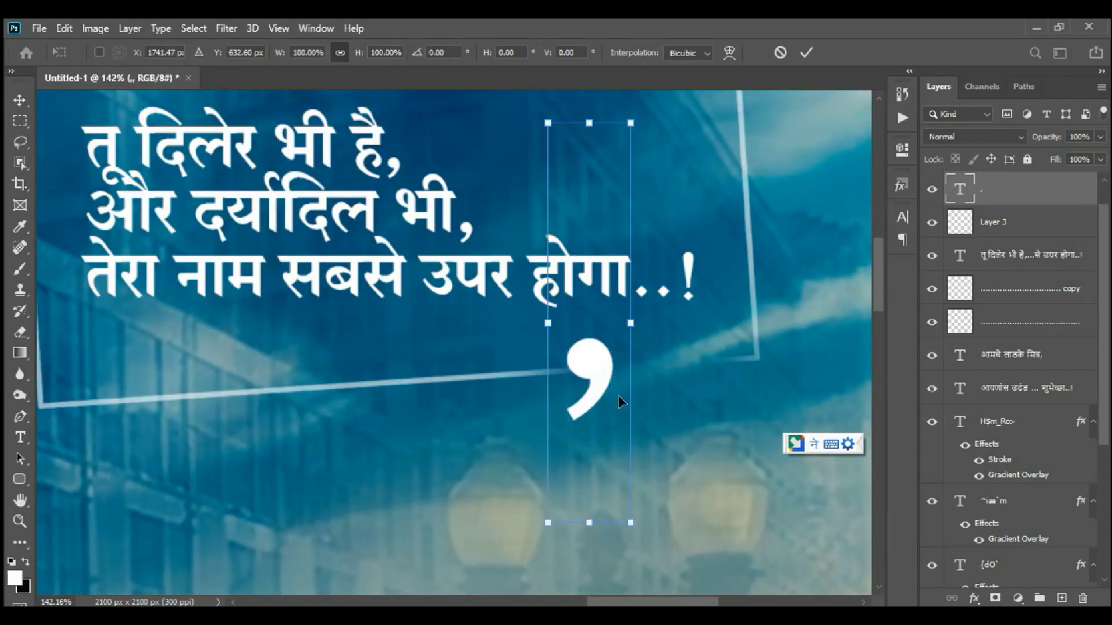
pyautogui.moveTo(629, 517); pyautogui.dragTo(631, 525)
pyautogui.press('Return')
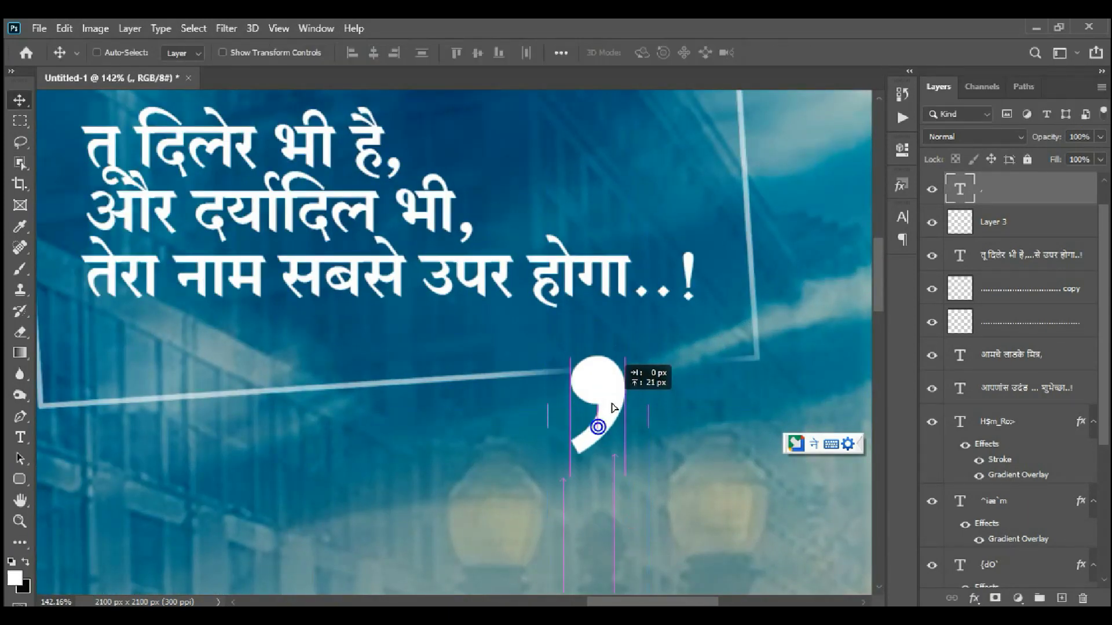
pyautogui.moveTo(604, 372); pyautogui.dragTo(615, 403)
pyautogui.moveTo(608, 358); pyautogui.dragTo(663, 358)
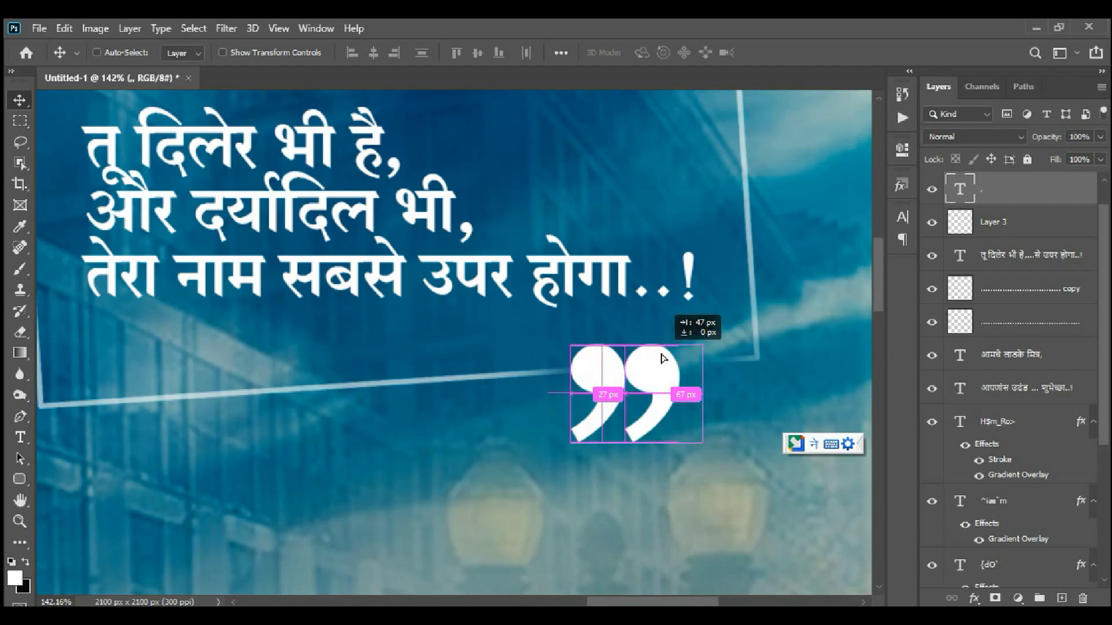
pyautogui.scroll(2, 663, 357)
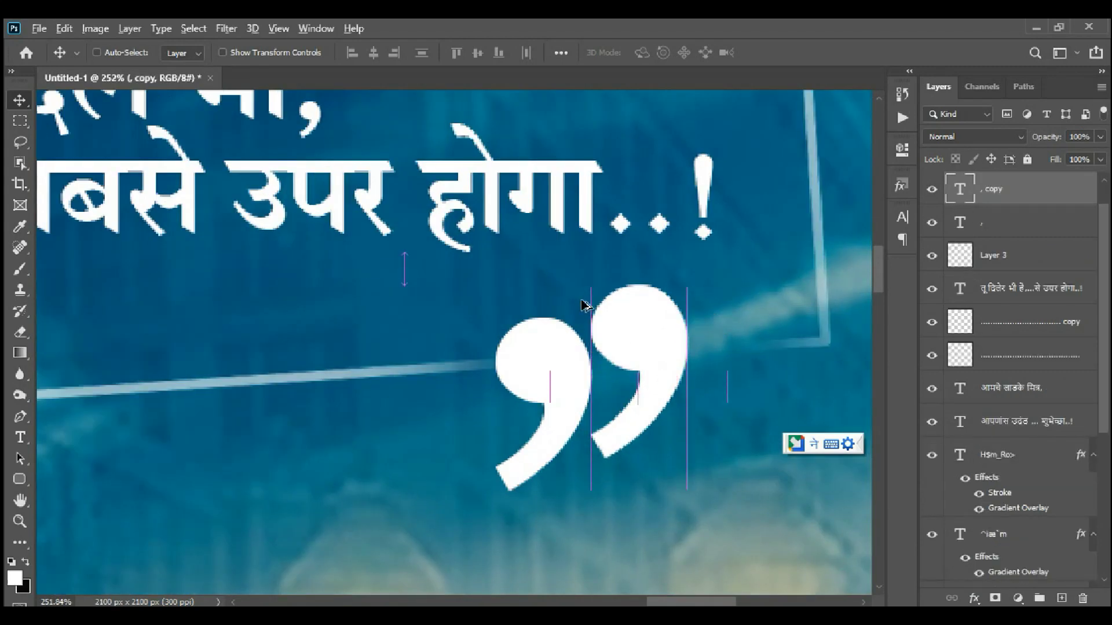
pyautogui.scroll(-5, 588, 303)
pyautogui.scroll(-3, 707, 246)
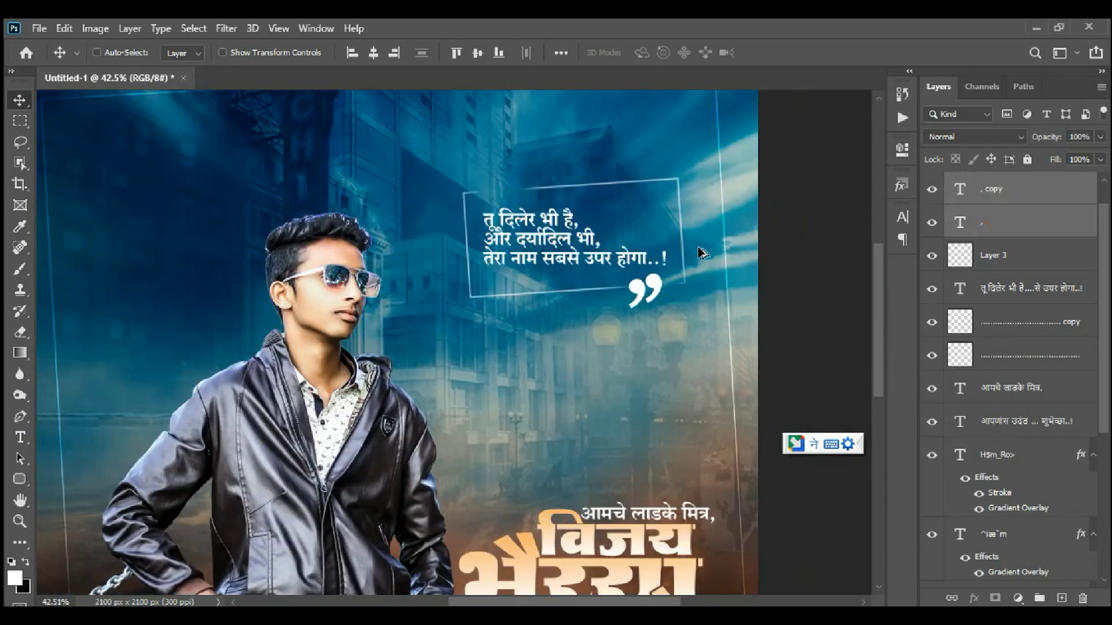
# Step: Copy the quote mark above the quote and flip it vertically and horizontally
pyautogui.moveTo(592, 271); pyautogui.dragTo(533, 212)
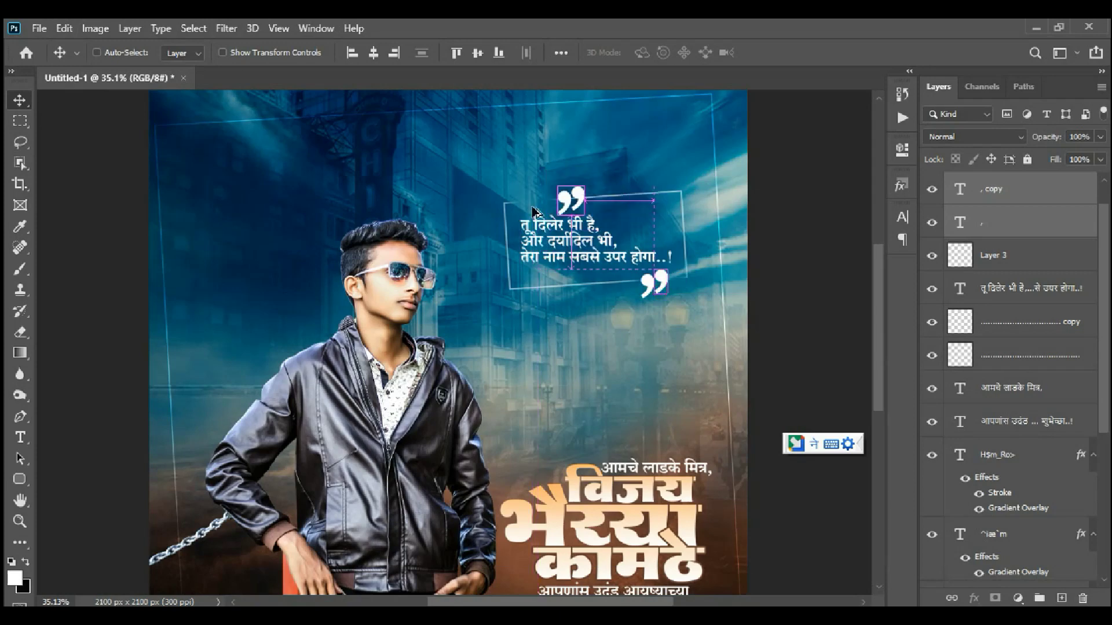
pyautogui.scroll(2, 548, 186)
pyautogui.scroll(1, 547, 197)
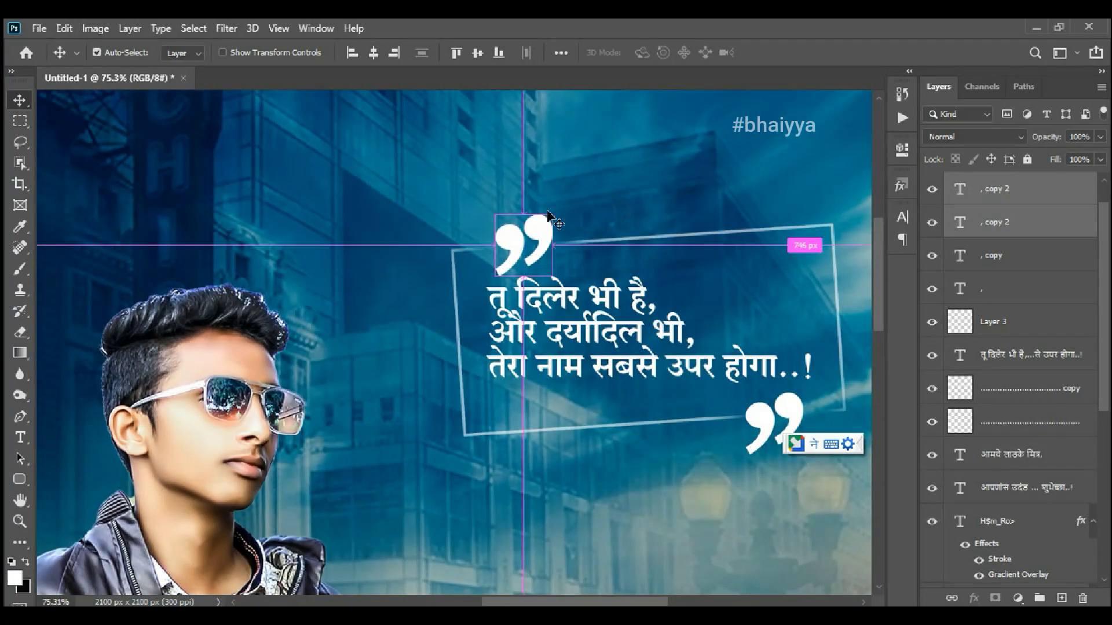
pyautogui.hotkey('ctrl', 't')
pyautogui.rightClick(550, 241)
pyautogui.click(617, 529)
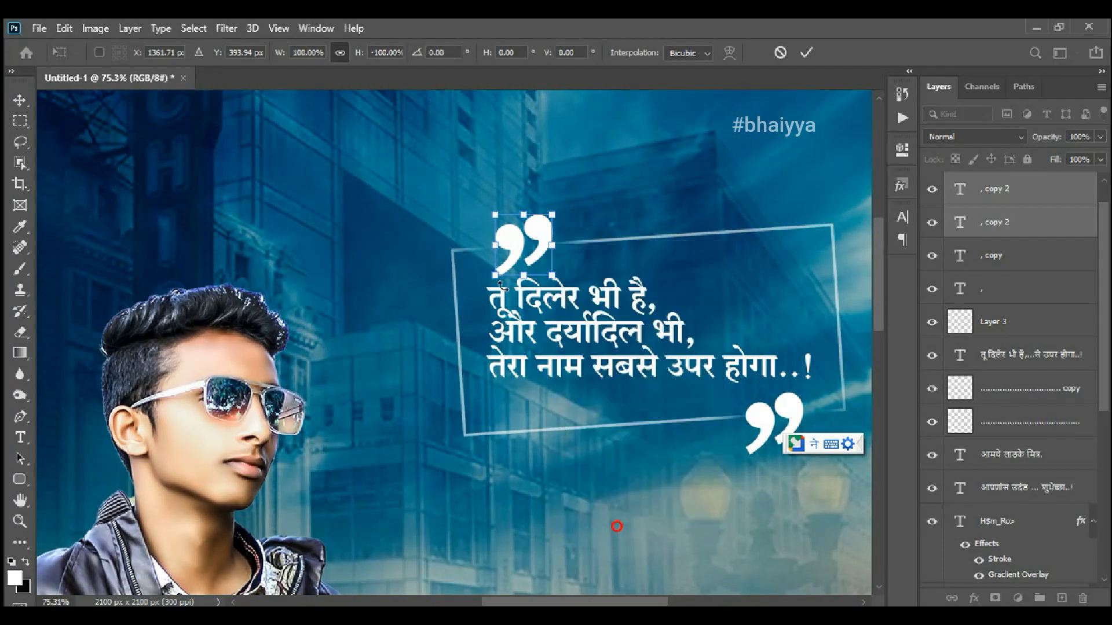
pyautogui.rightClick(521, 262)
pyautogui.click(615, 536)
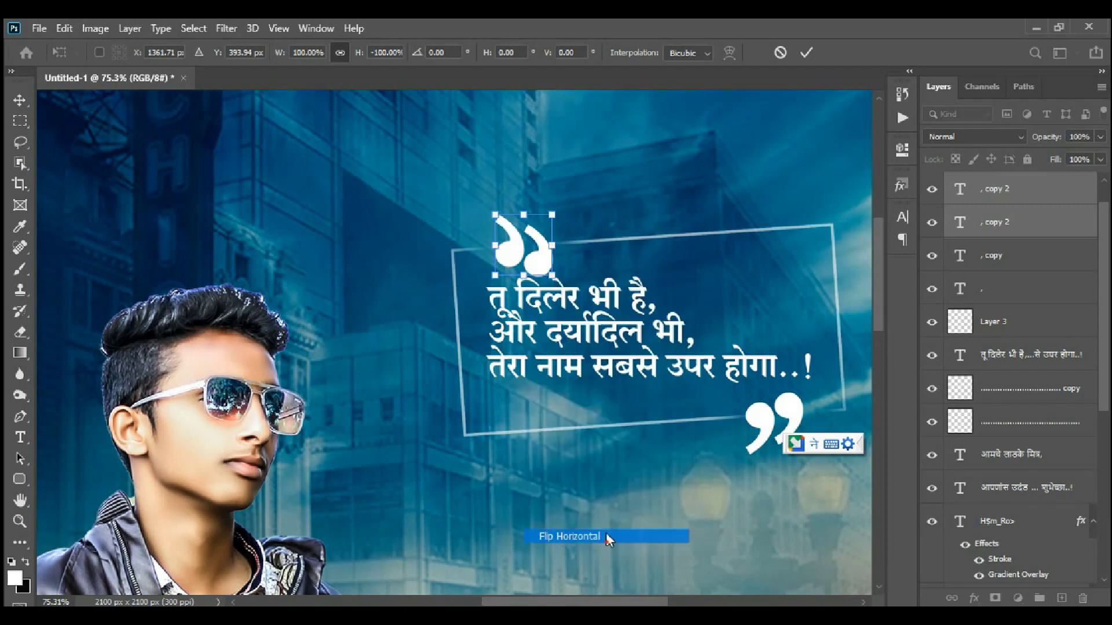
pyautogui.press('Return')
# Step: Nudge the opening quote mark slightly higher above the quote
pyautogui.scroll(1, 529, 255)
pyautogui.scroll(2, 569, 257)
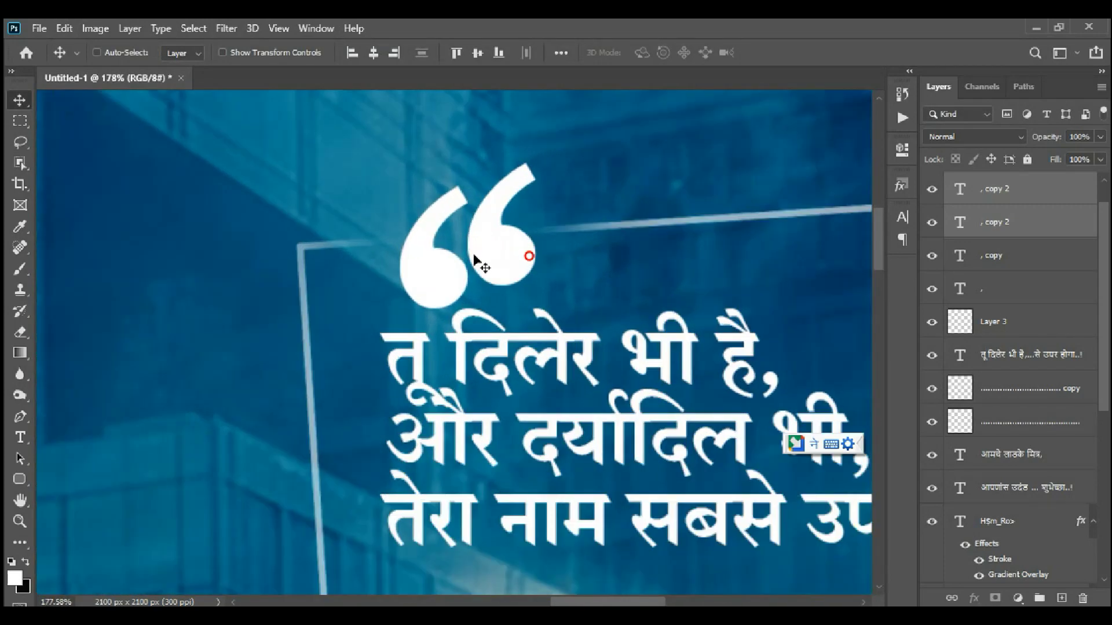
pyautogui.moveTo(479, 255); pyautogui.dragTo(476, 236)
pyautogui.scroll(-3, 477, 236)
pyautogui.scroll(-3, 517, 226)
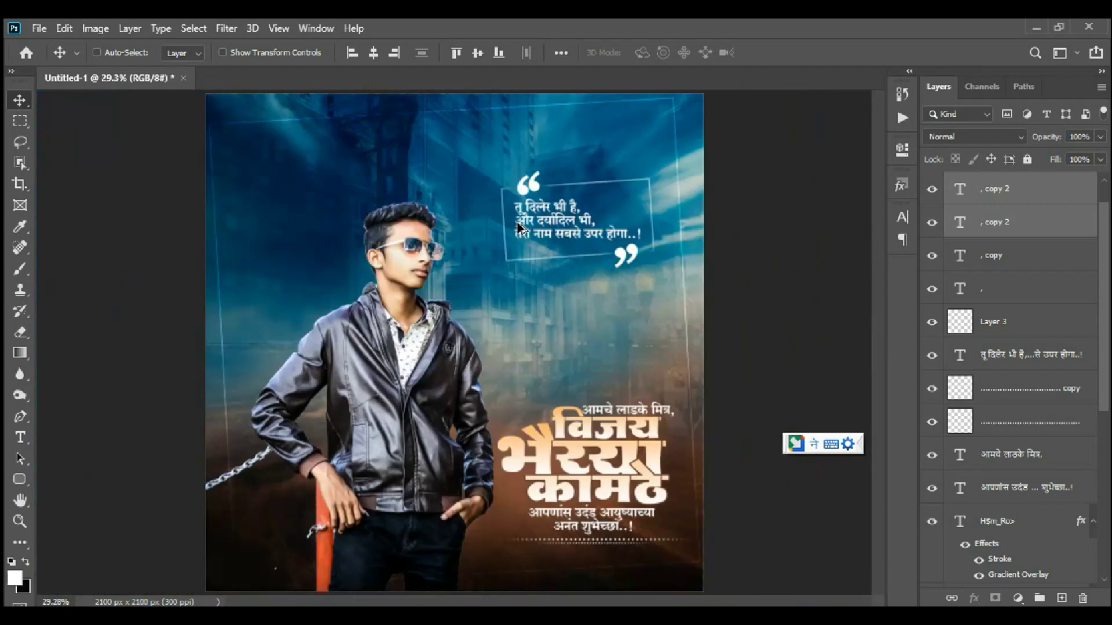
pyautogui.scroll(-2, 556, 231)
pyautogui.scroll(2, 597, 235)
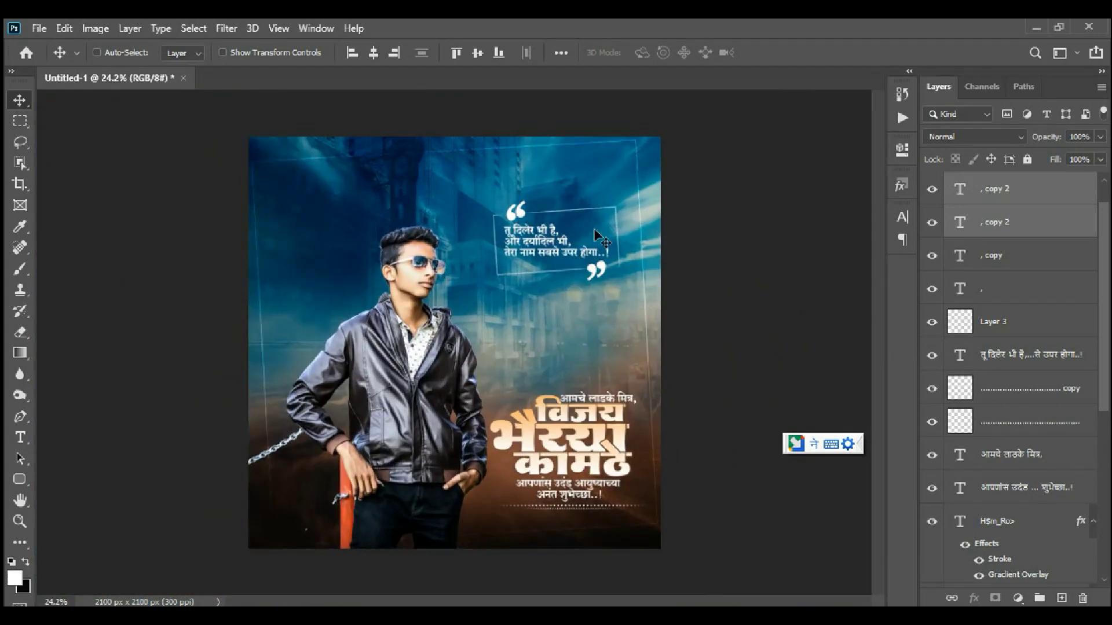
pyautogui.scroll(1, 608, 306)
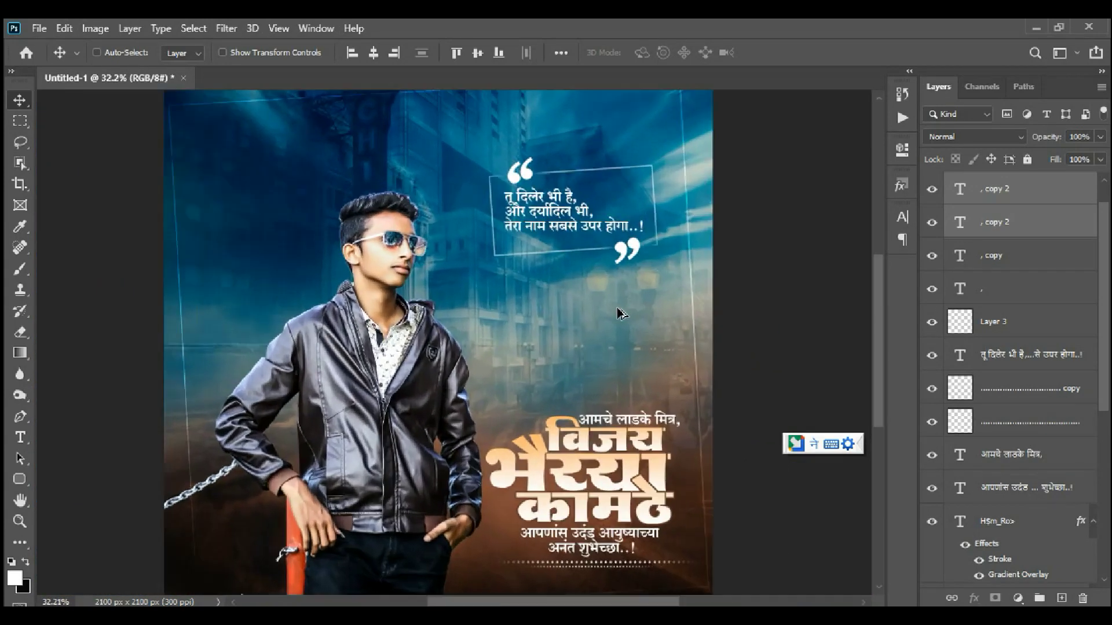
# Step: Drag bst.png from the Design png folder onto the poster
pyautogui.press('super+d')
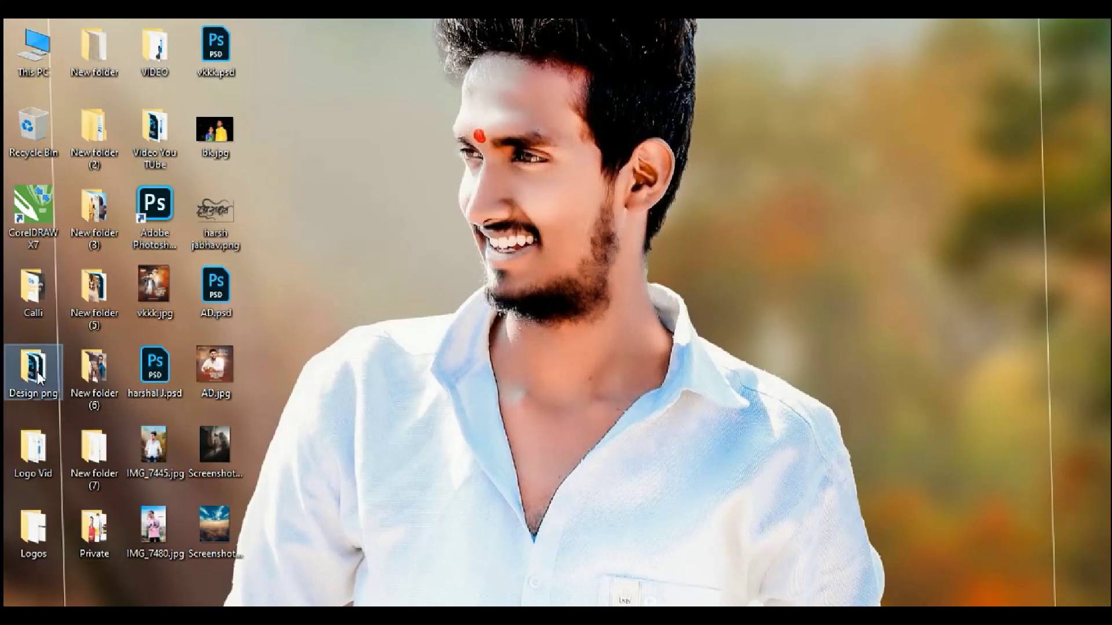
pyautogui.doubleClick(32, 367)
pyautogui.click(260, 462)
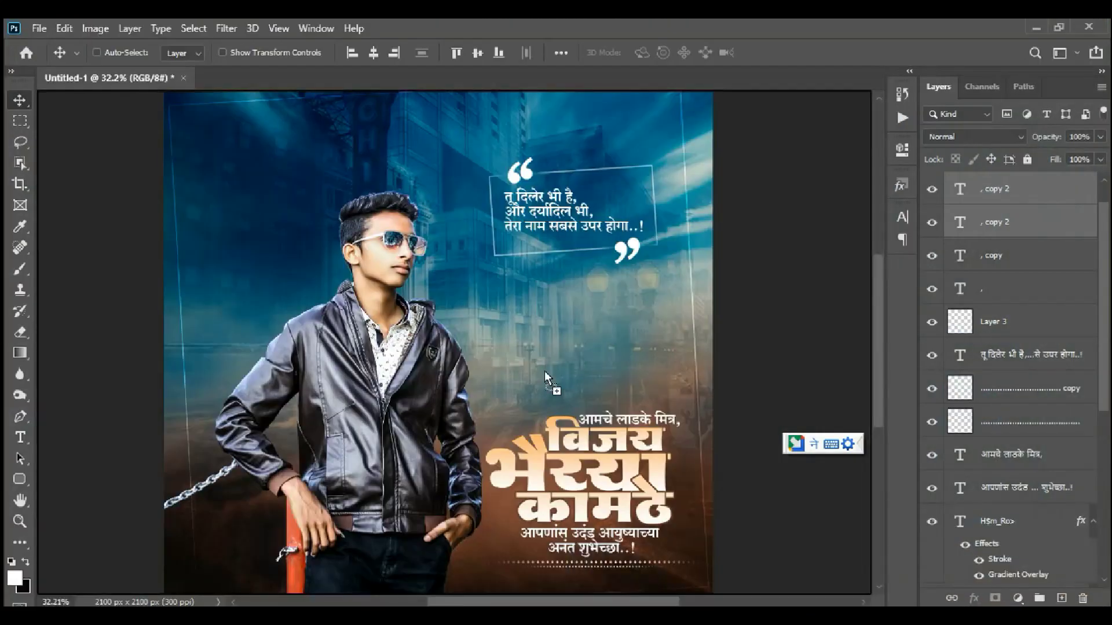
pyautogui.moveTo(274, 429); pyautogui.dragTo(544, 367)
# Step: Shrink the bst glow and move it behind the man's head
pyautogui.scroll(-3, 596, 272)
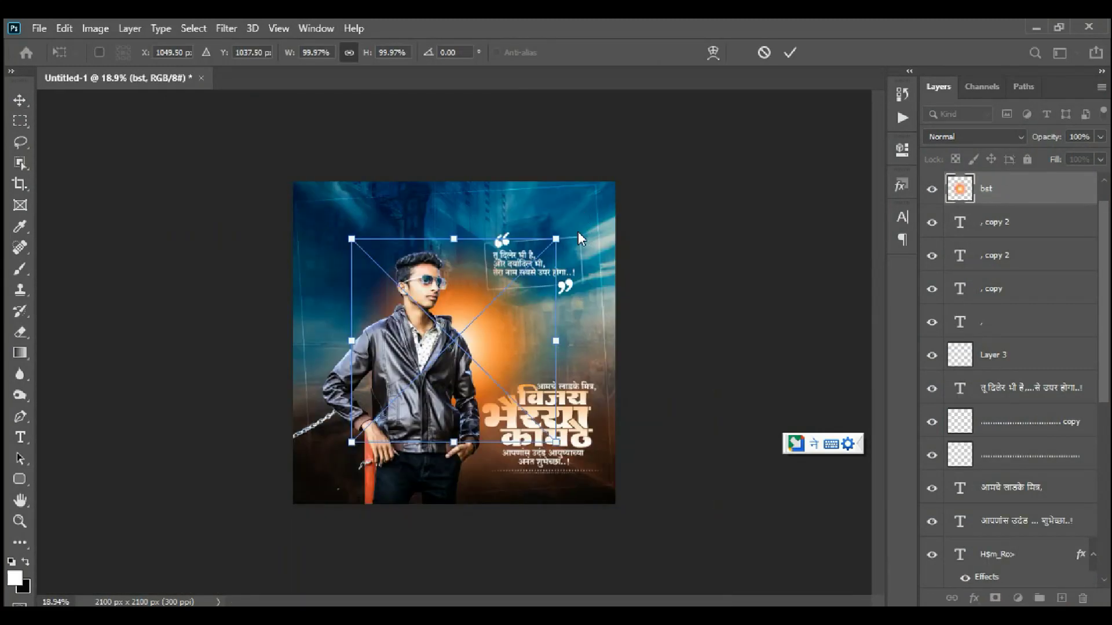
pyautogui.moveTo(556, 239); pyautogui.dragTo(514, 280)
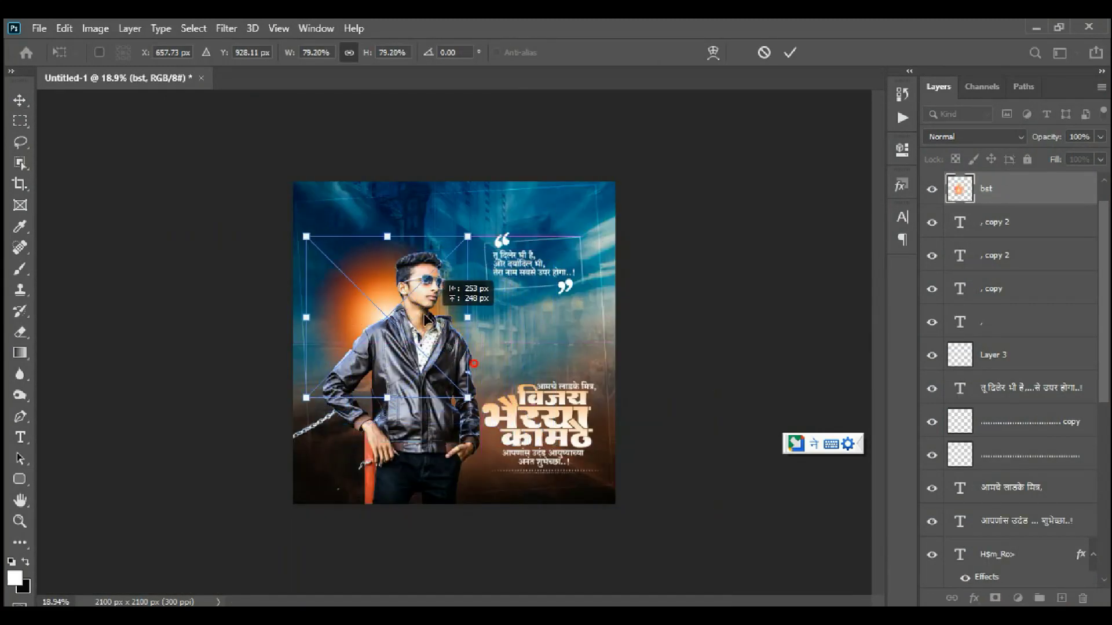
pyautogui.moveTo(467, 351); pyautogui.dragTo(425, 316)
pyautogui.press('Return')
# Step: Set the glow to Screen blend mode, move Layer 6 below it, and reposition the glow
pyautogui.click(979, 137)
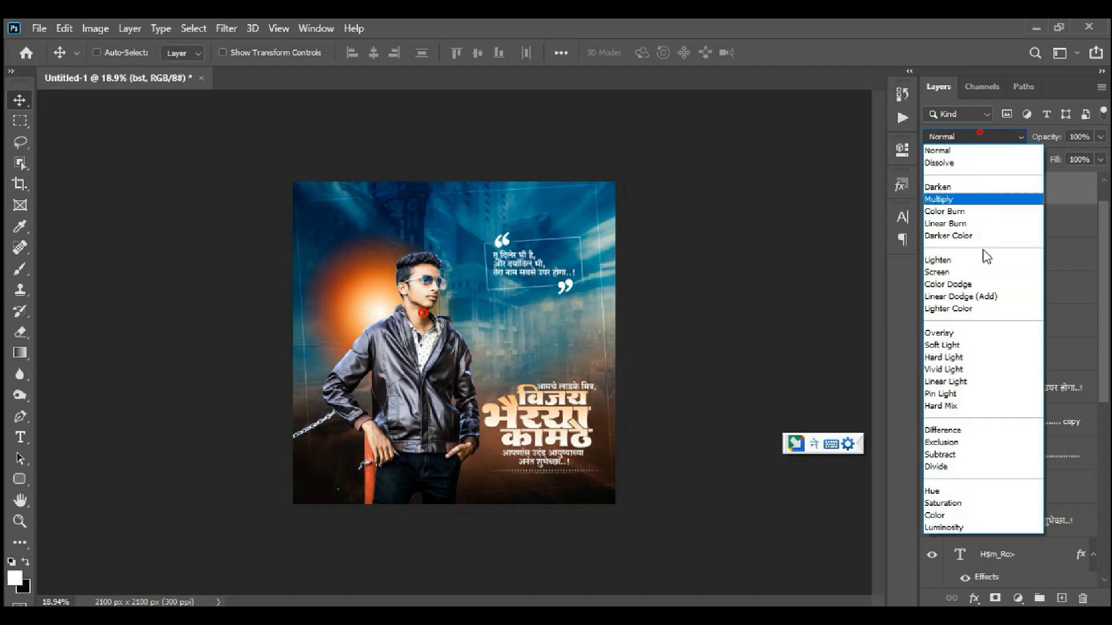
pyautogui.click(973, 272)
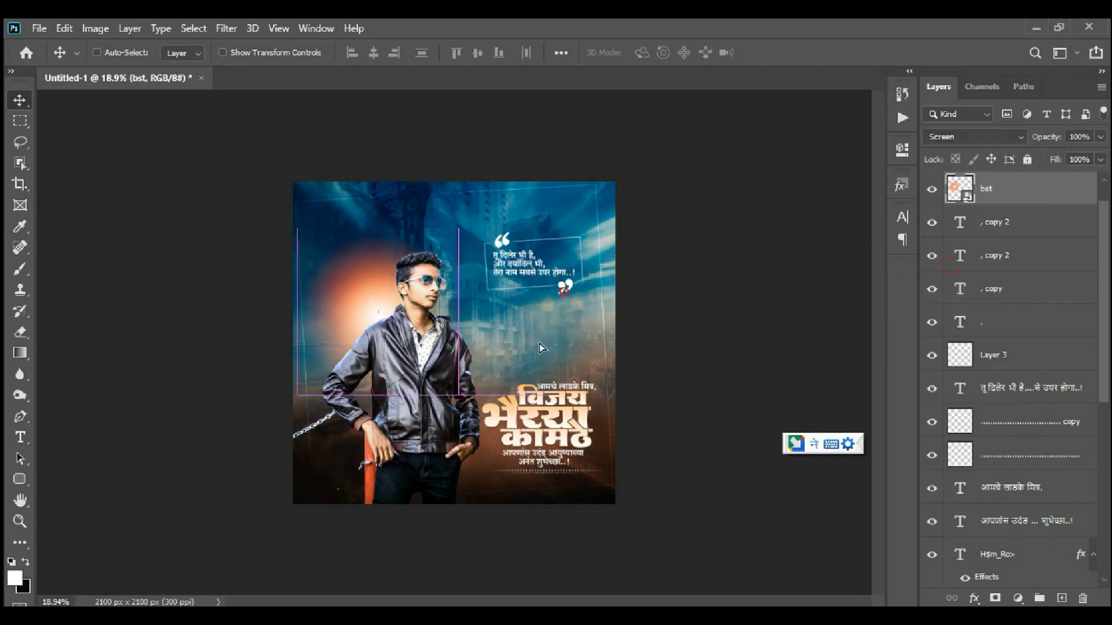
pyautogui.moveTo(1013, 221); pyautogui.dragTo(1010, 206)
pyautogui.click(1019, 188)
pyautogui.moveTo(405, 295)
pyautogui.mouseDown()
pyautogui.moveTo(437, 338)
pyautogui.moveTo(529, 332)
pyautogui.mouseUp()
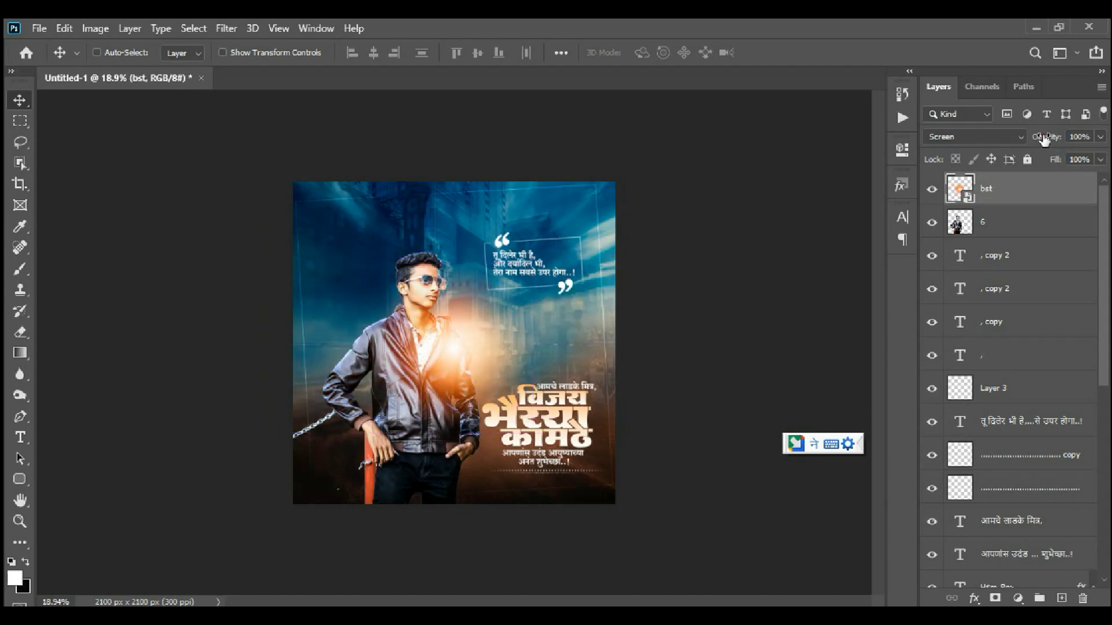
# Step: Lower the glow's opacity and scale it to about 42% on the man's chest
pyautogui.moveTo(1045, 138); pyautogui.dragTo(1007, 148)
pyautogui.moveTo(698, 331); pyautogui.dragTo(698, 318)
pyautogui.hotkey('ctrl', 't')
pyautogui.moveTo(544, 252); pyautogui.dragTo(459, 328)
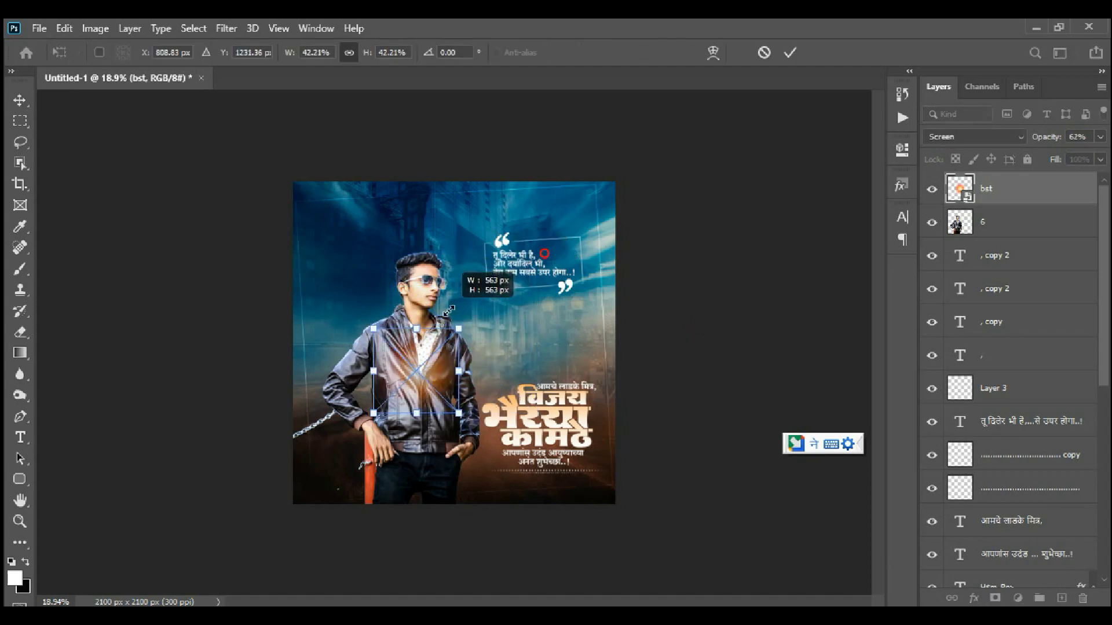
pyautogui.moveTo(422, 393); pyautogui.dragTo(445, 347)
pyautogui.press('Return')
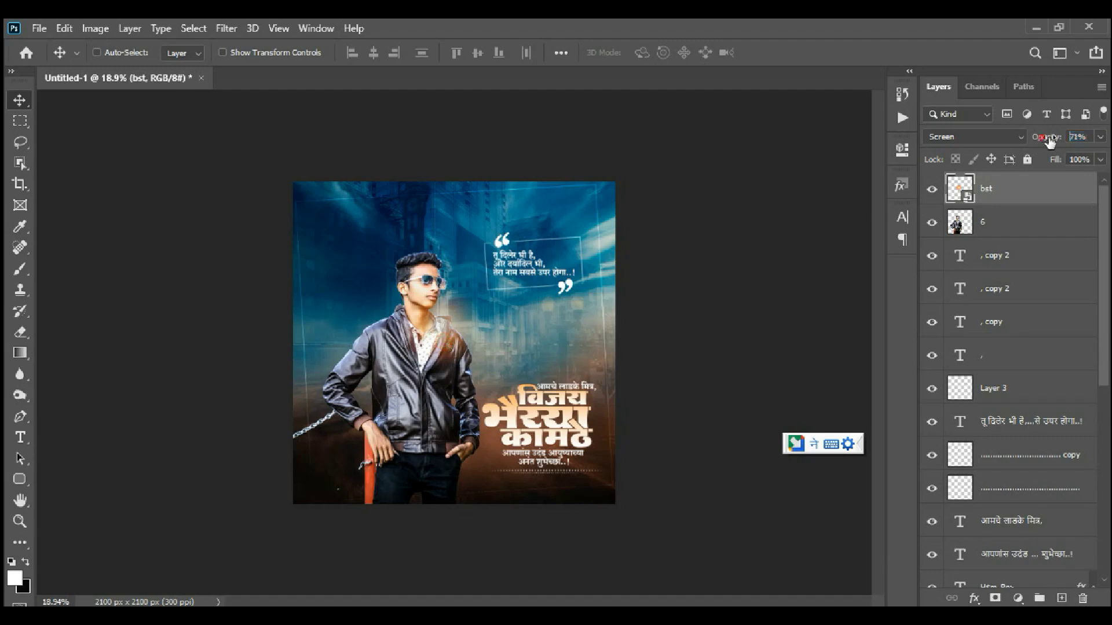
# Step: Raise the glow to 83% opacity, fine-tune its position, and add a new empty layer
pyautogui.moveTo(1049, 142); pyautogui.dragTo(1056, 142)
pyautogui.scroll(5, 458, 364)
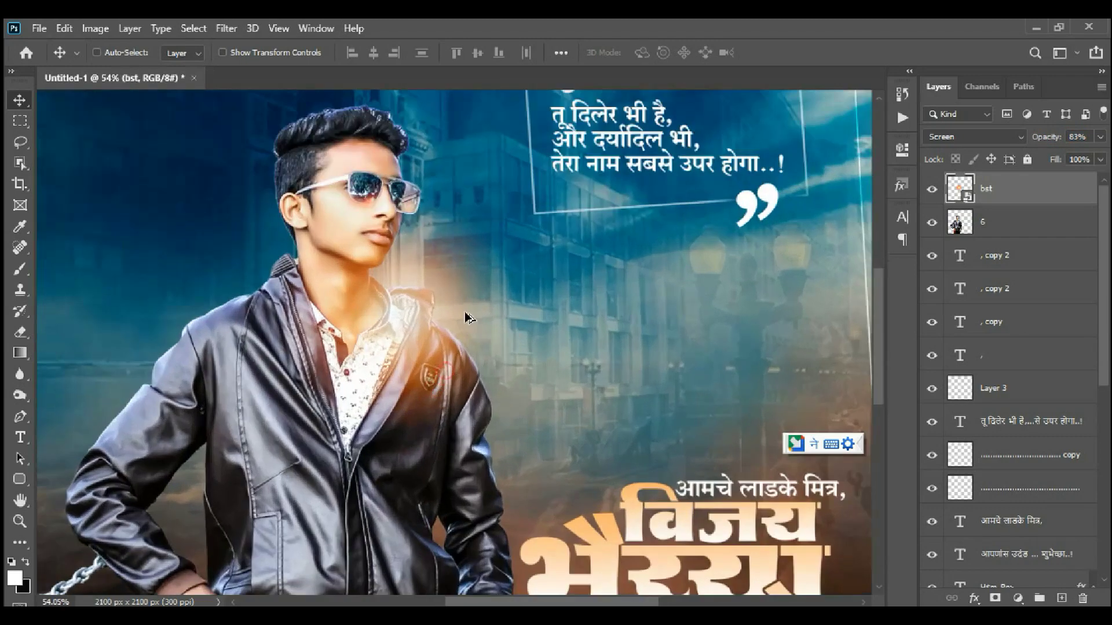
pyautogui.moveTo(465, 316); pyautogui.dragTo(597, 398)
pyautogui.scroll(-3, 611, 384)
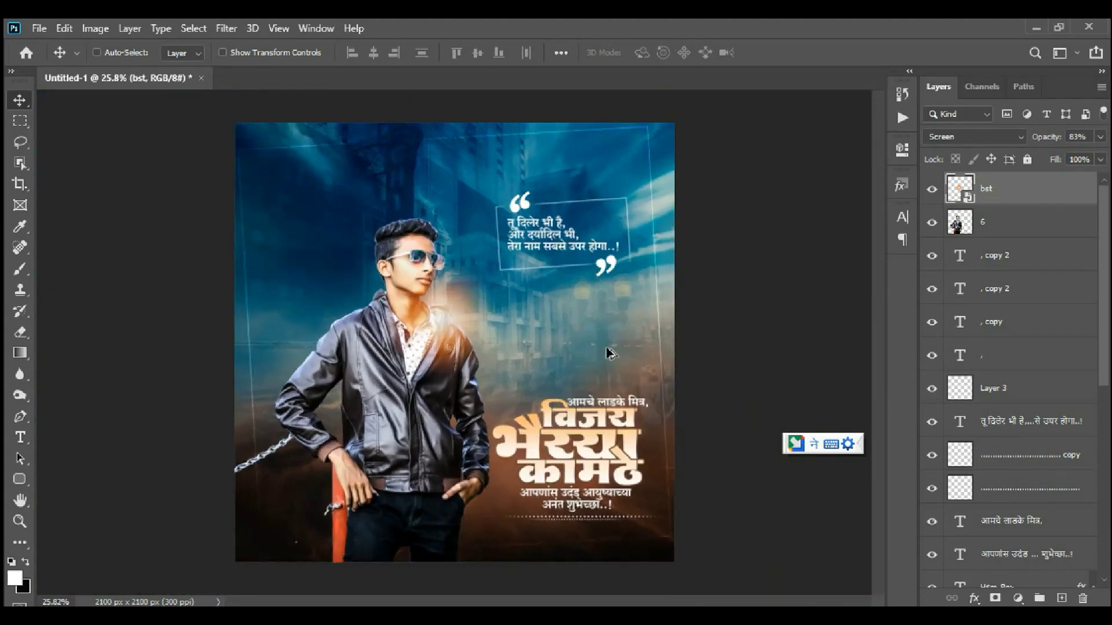
pyautogui.scroll(-2, 684, 377)
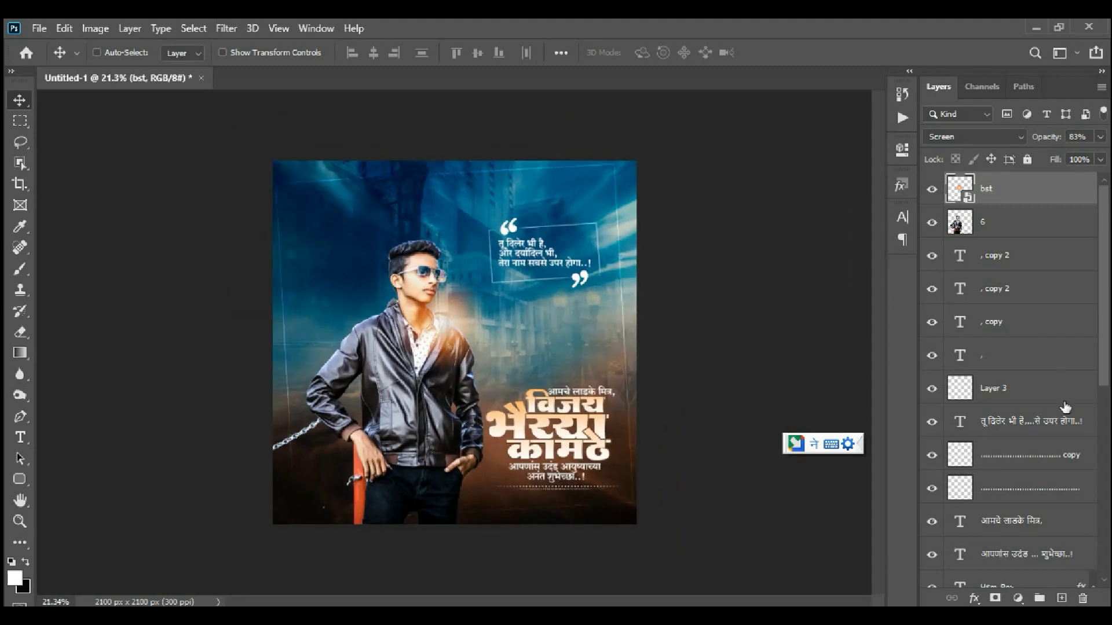
pyautogui.click(1063, 597)
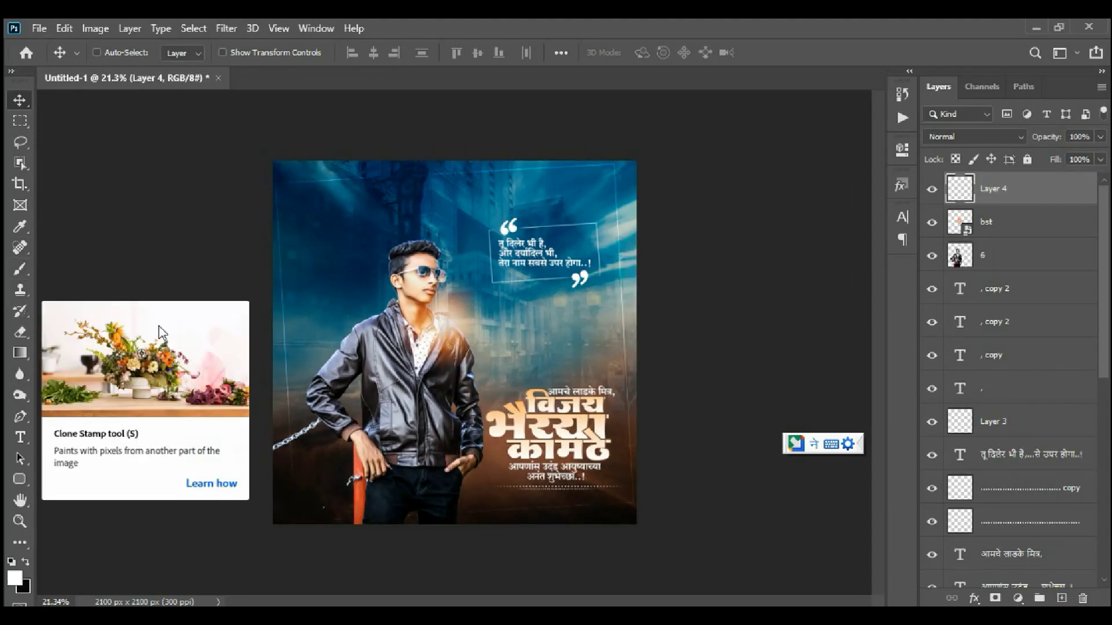
# Step: Set up the Brush tool with a large preset and white foreground colour
pyautogui.click(21, 270)
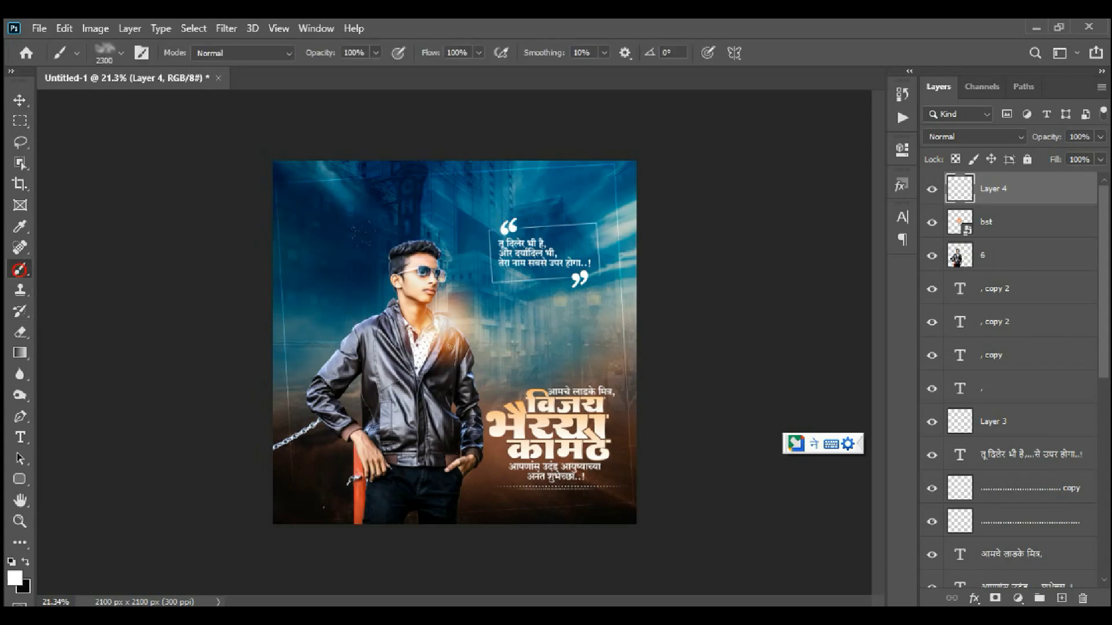
pyautogui.rightClick(723, 331)
pyautogui.click(613, 342)
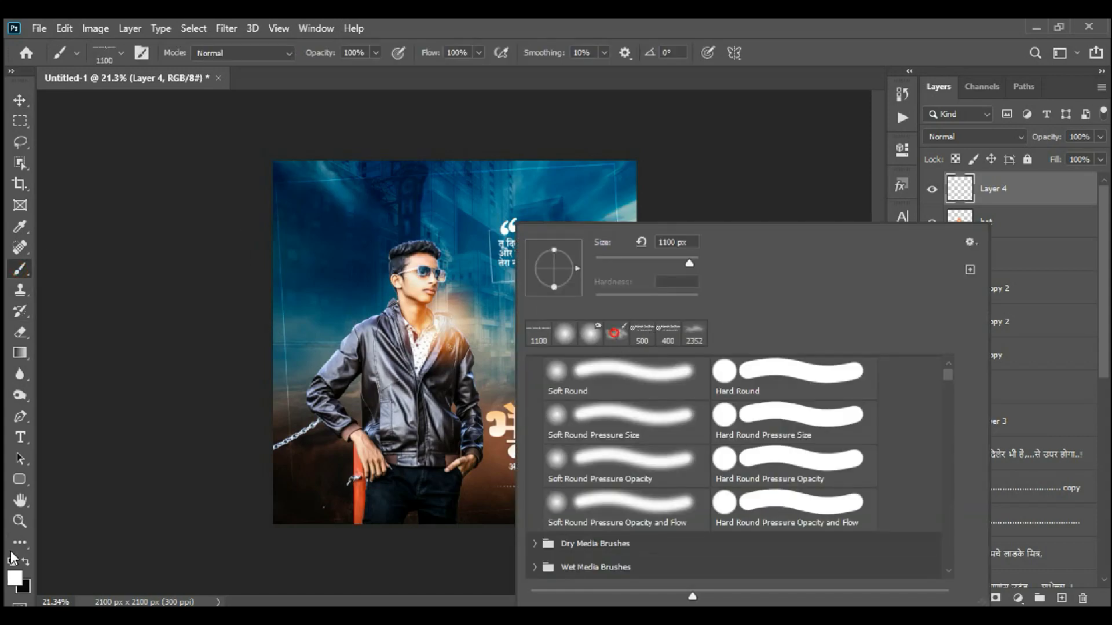
pyautogui.click(14, 577)
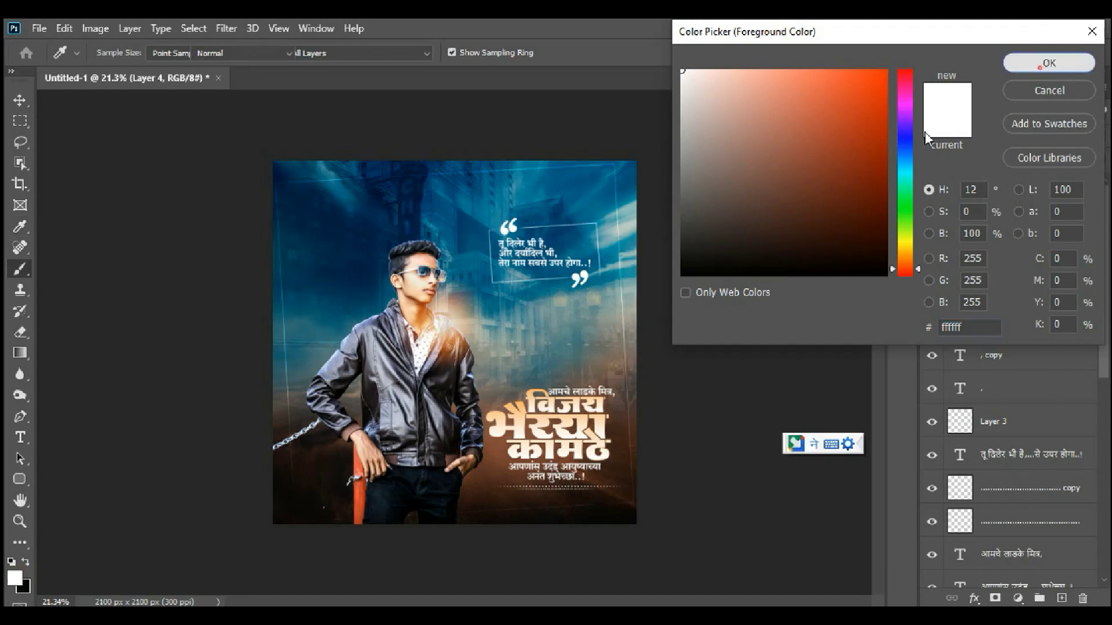
pyautogui.click(1040, 65)
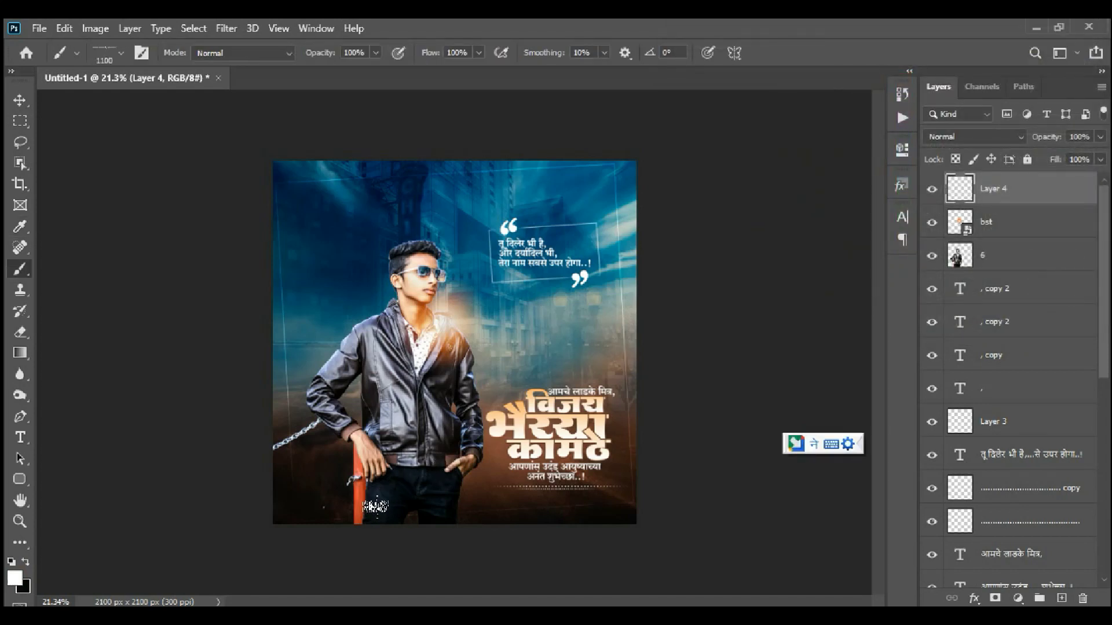
pyautogui.click(19, 100)
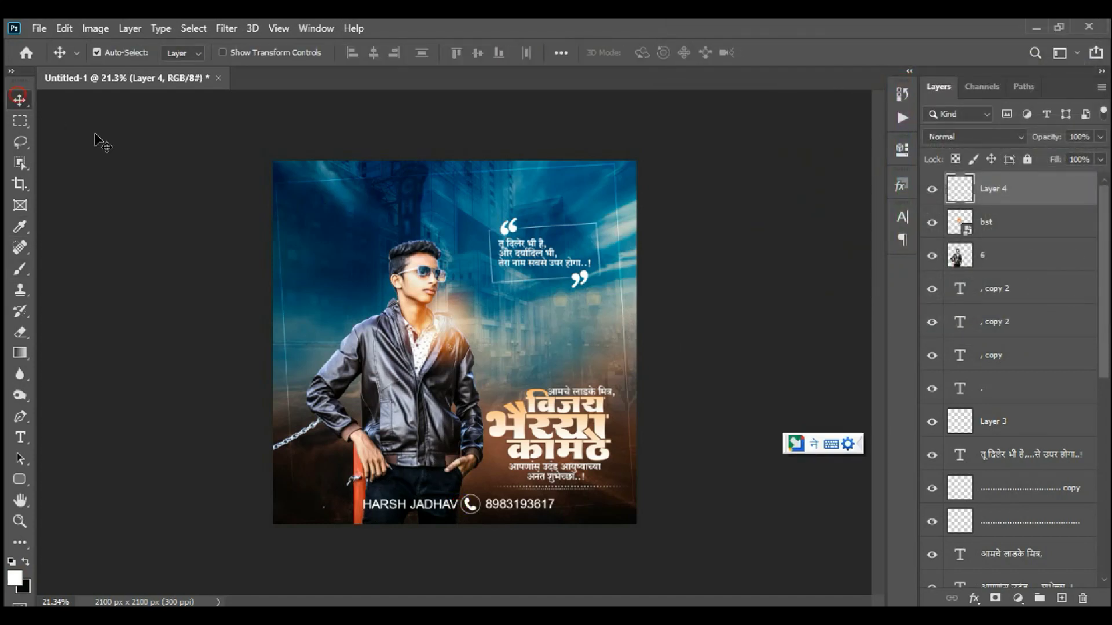
pyautogui.hotkey('ctrl', 't')
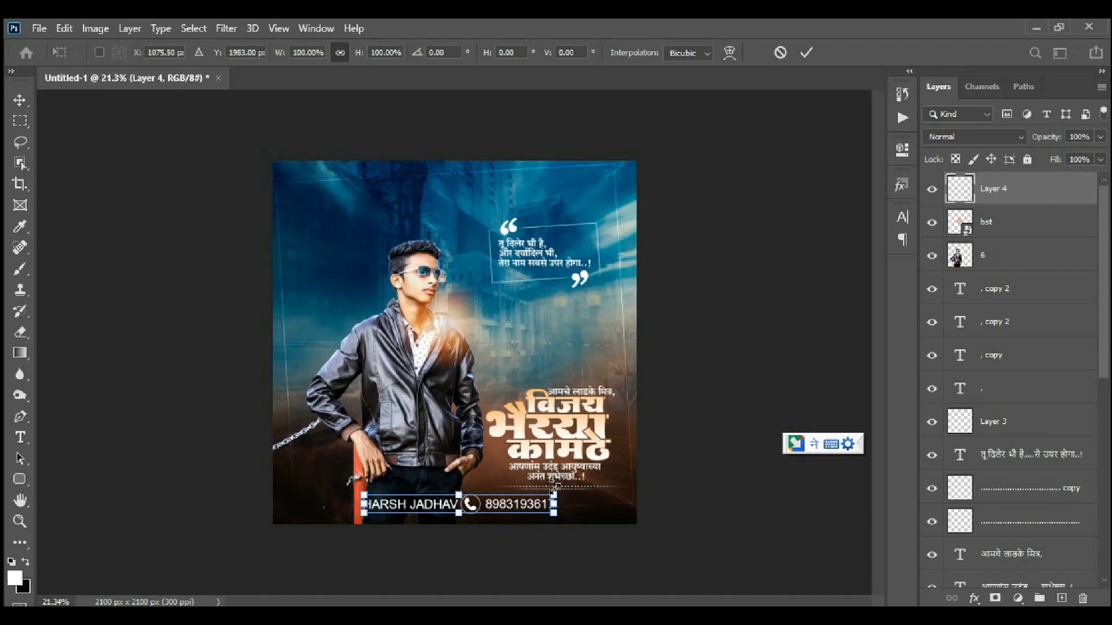
pyautogui.moveTo(554, 494); pyautogui.dragTo(479, 502)
pyautogui.click(19, 102)
pyautogui.scroll(3, 508, 460)
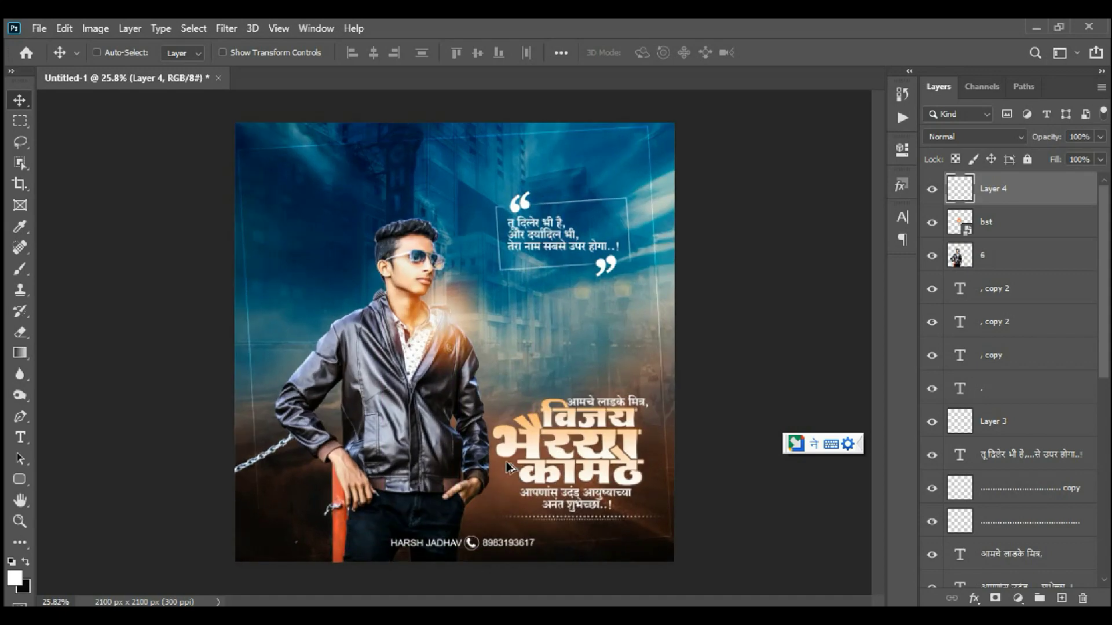
pyautogui.scroll(-3, 288, 222)
pyautogui.scroll(2, 379, 246)
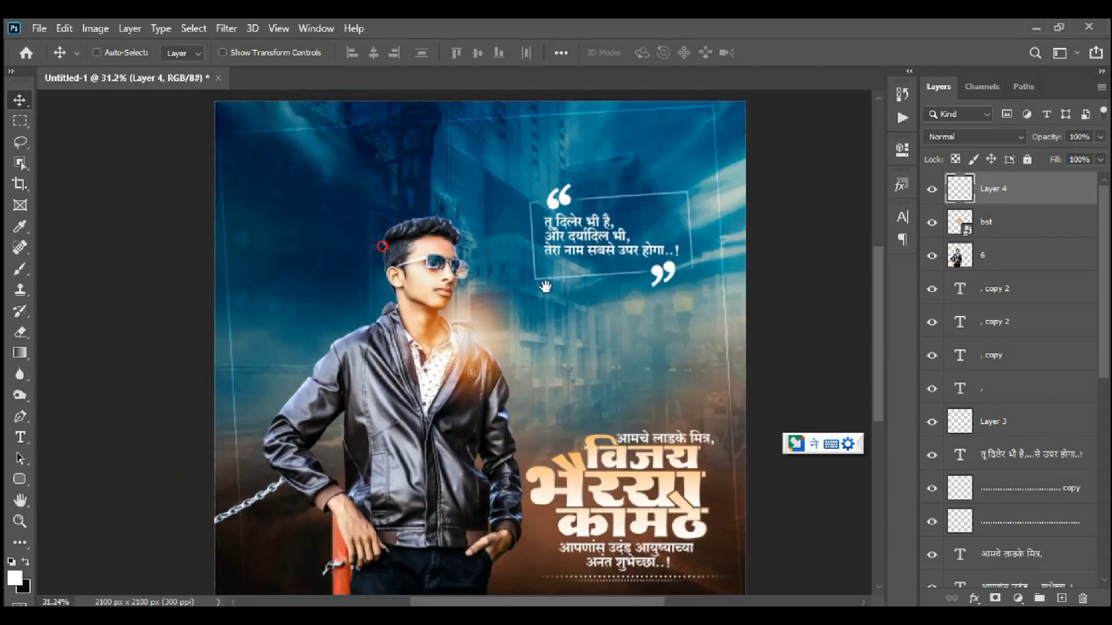
# Step: Add a text layer reading 'MODEL' in Khand Bold
pyautogui.scroll(-2, 420, 212)
pyautogui.press('t')
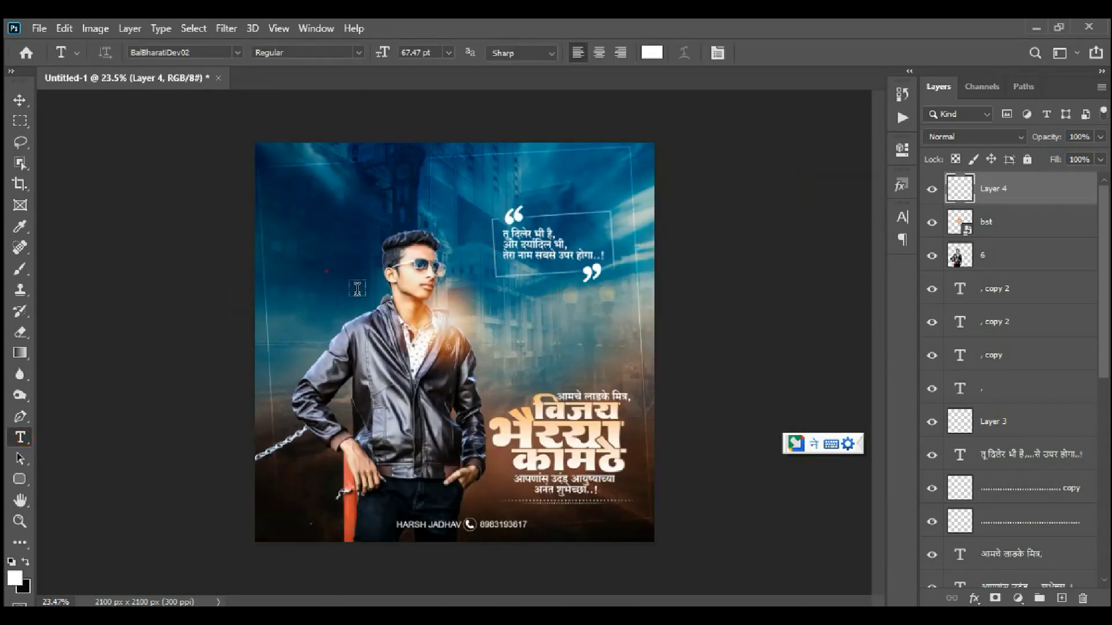
pyautogui.click(327, 270)
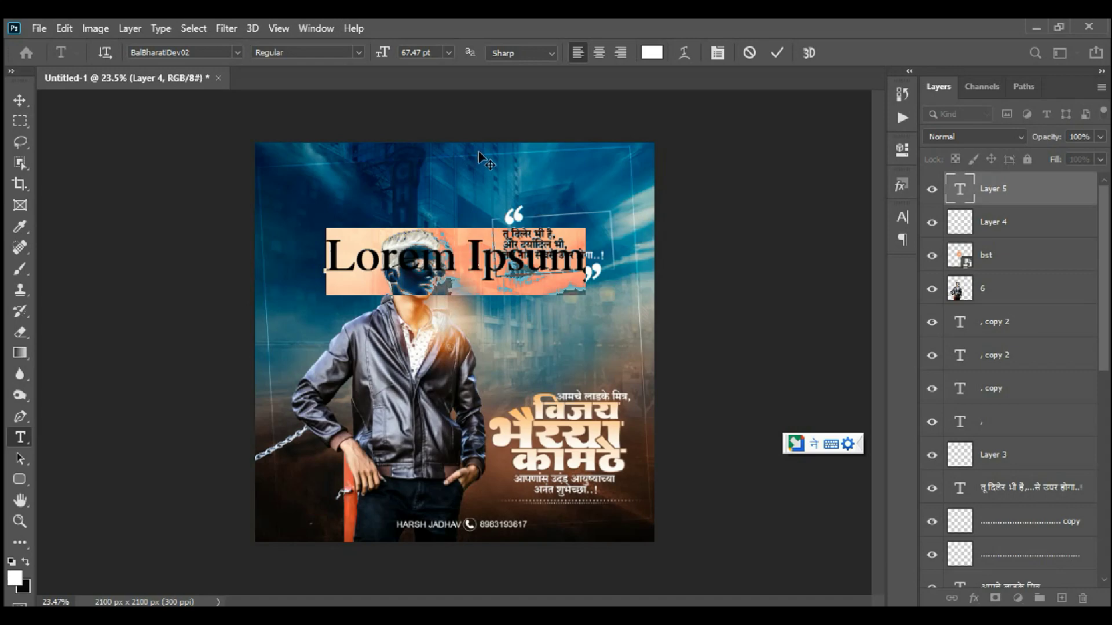
pyautogui.click(208, 53)
pyautogui.write('khan')
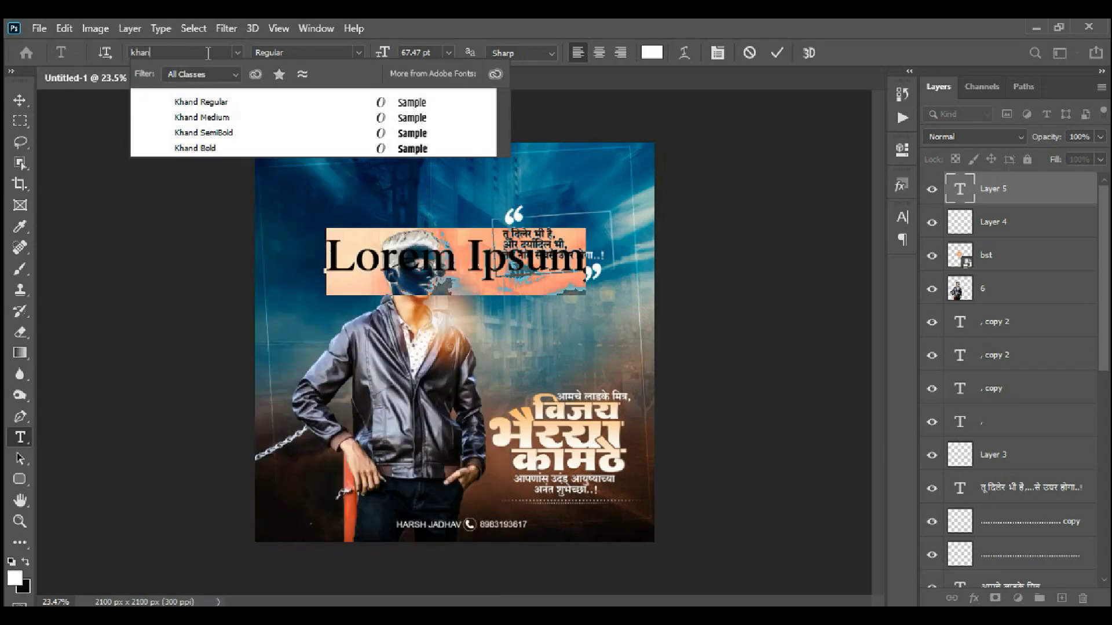
pyautogui.click(239, 148)
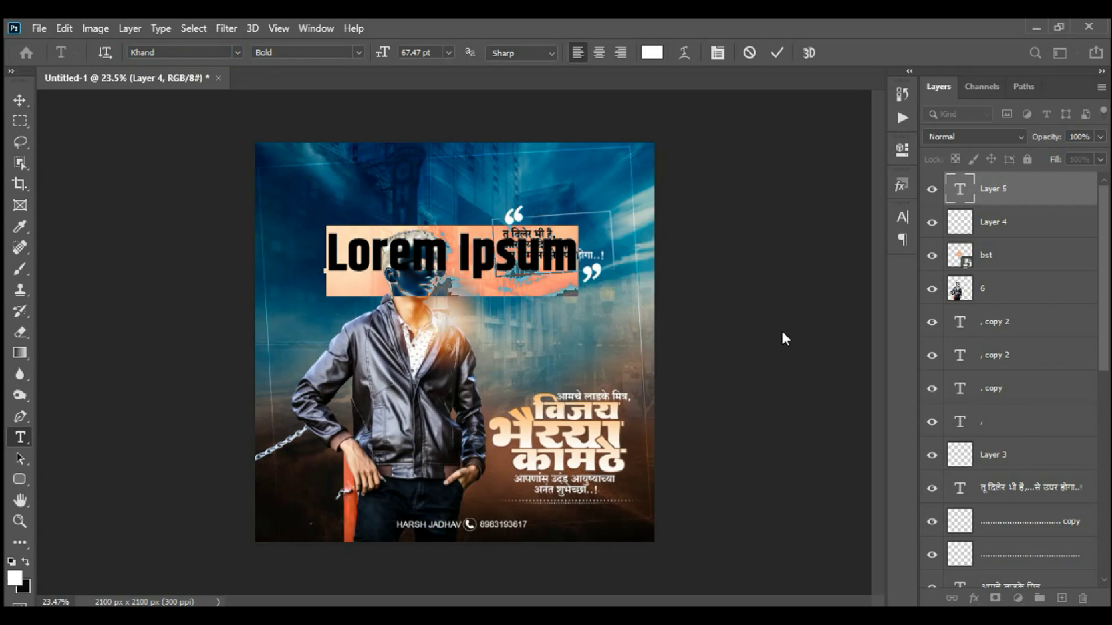
pyautogui.write('MO')
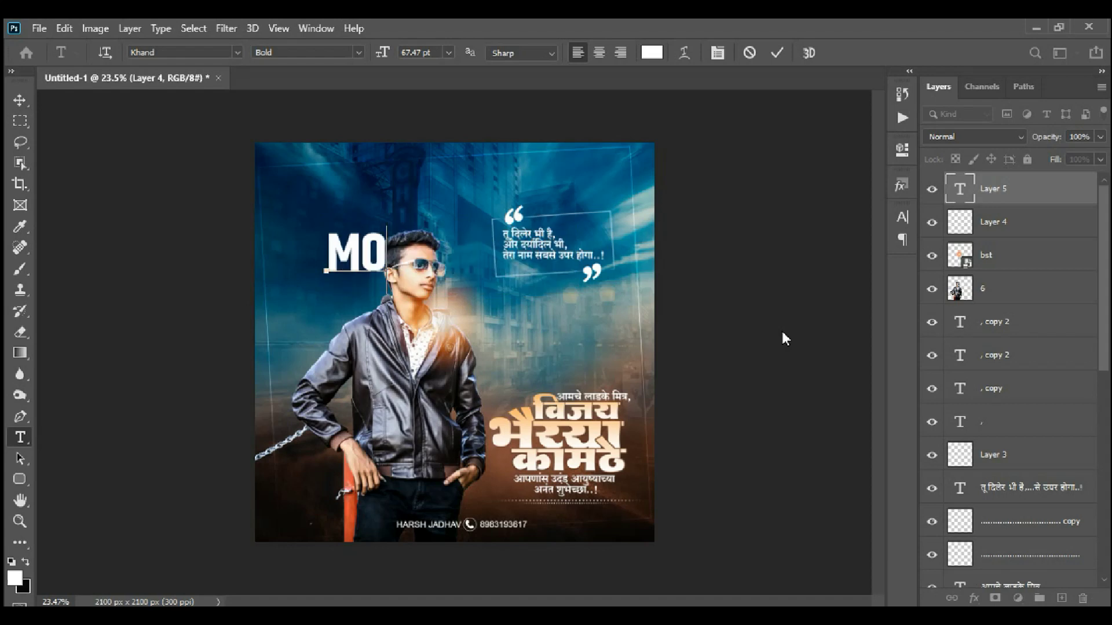
pyautogui.write('DEL')
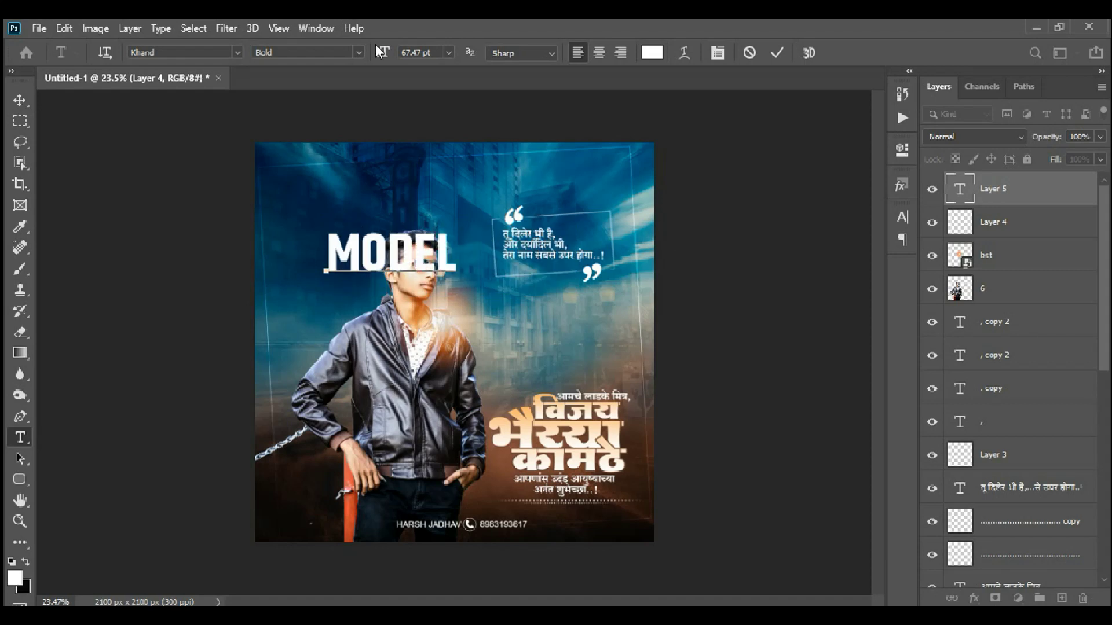
pyautogui.click(20, 100)
# Step: Rotate MODEL 90° clockwise, enlarge it, move it left, and drag its layer below Layer 3
pyautogui.hotkey('ctrl', 't')
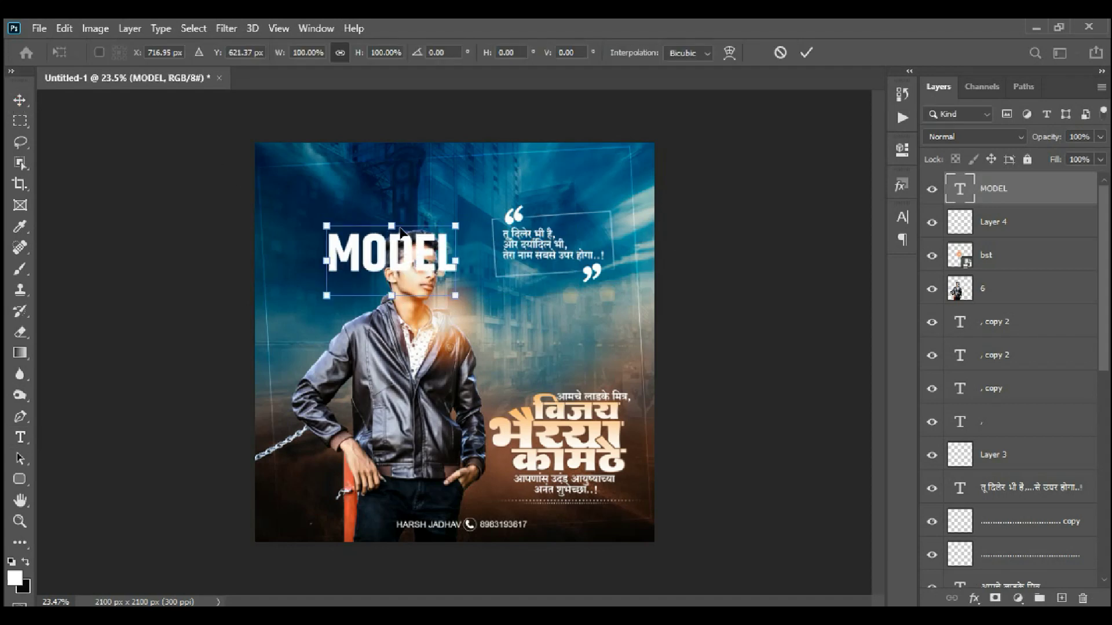
pyautogui.rightClick(402, 232)
pyautogui.click(474, 465)
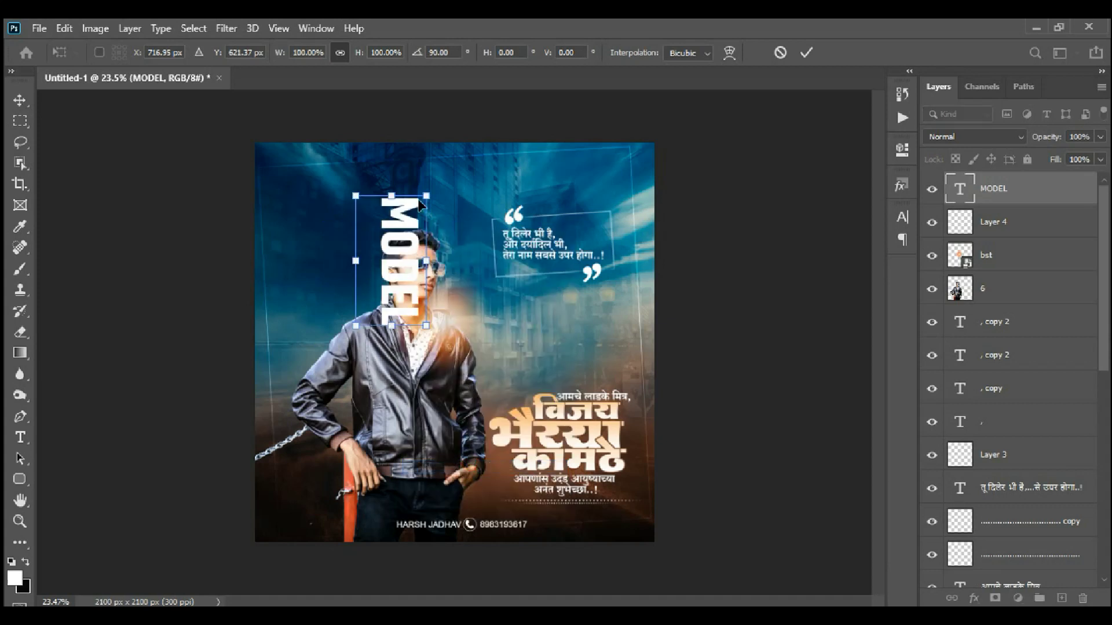
pyautogui.moveTo(421, 204); pyautogui.dragTo(452, 146)
pyautogui.moveTo(417, 228); pyautogui.dragTo(322, 275)
pyautogui.press('Return')
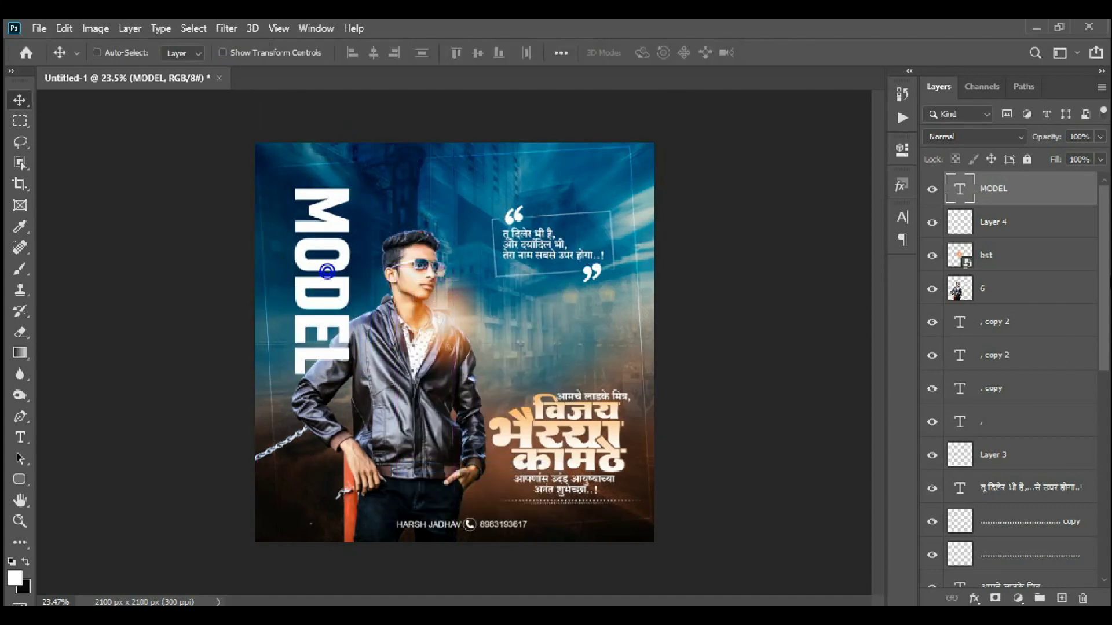
pyautogui.moveTo(1046, 206); pyautogui.dragTo(1048, 535)
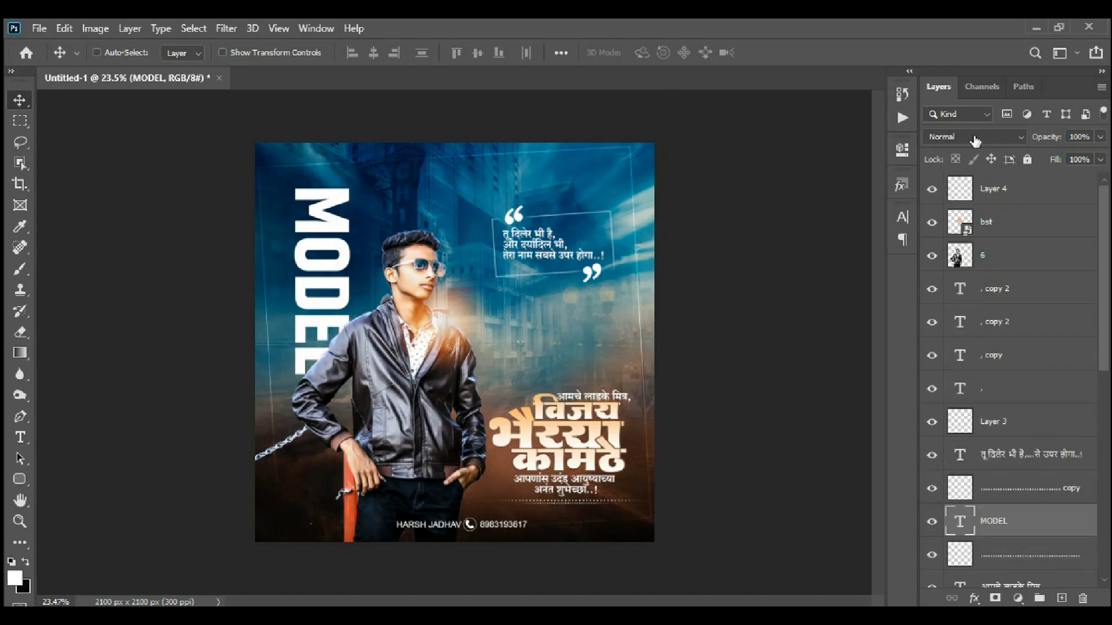
# Step: Blend MODEL as Overlay at about 37% opacity, then enlarge it slightly and shift left
pyautogui.click(976, 138)
pyautogui.click(968, 330)
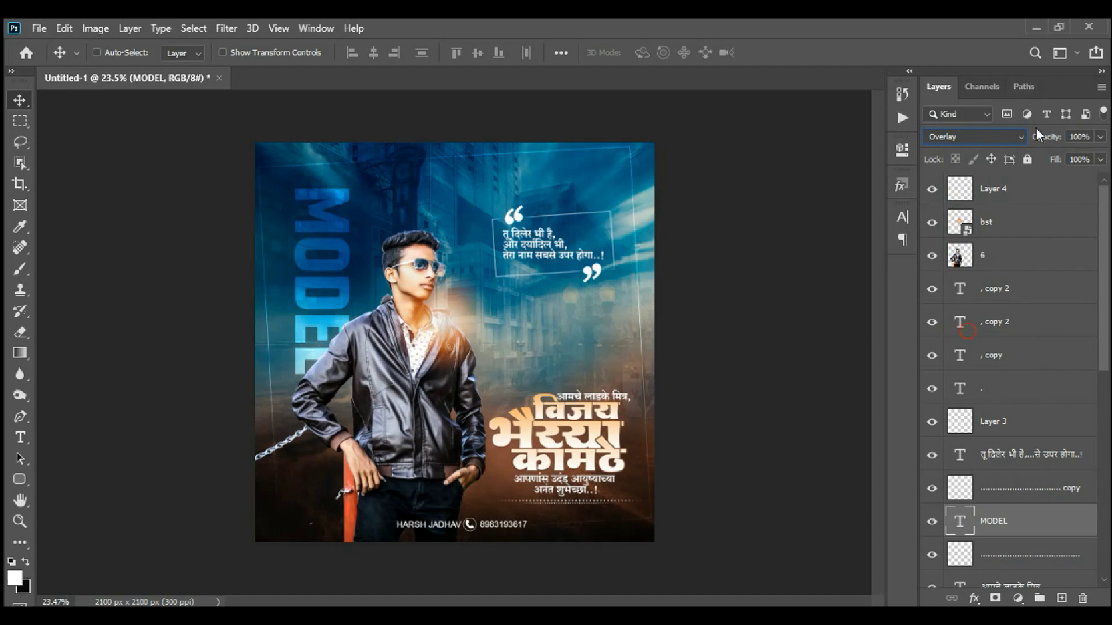
pyautogui.moveTo(1057, 138); pyautogui.dragTo(1006, 149)
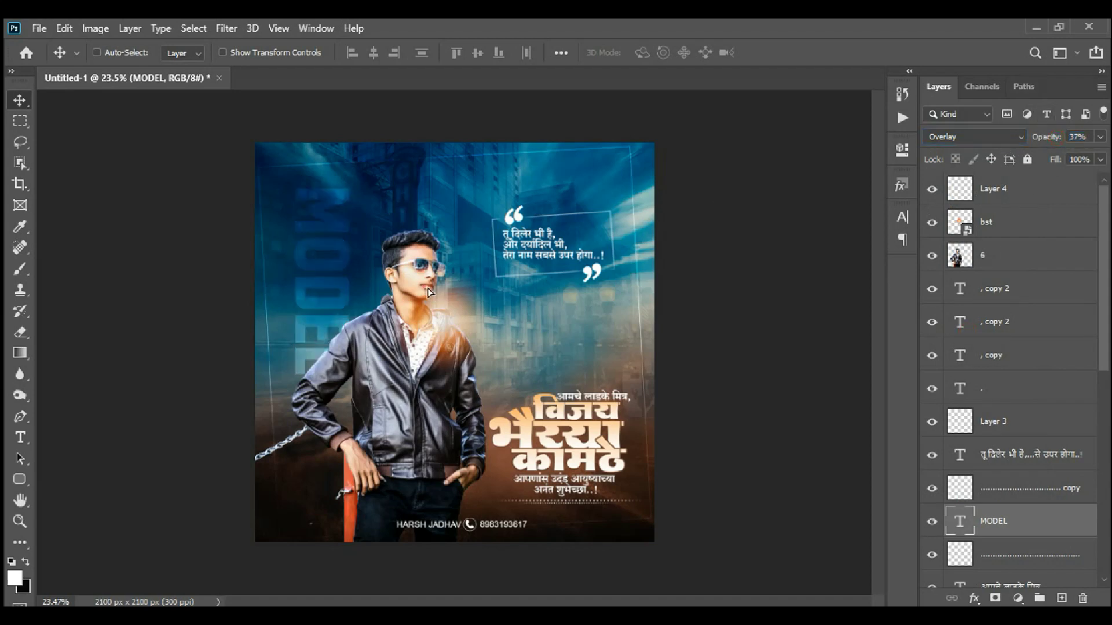
pyautogui.hotkey('ctrl', 't')
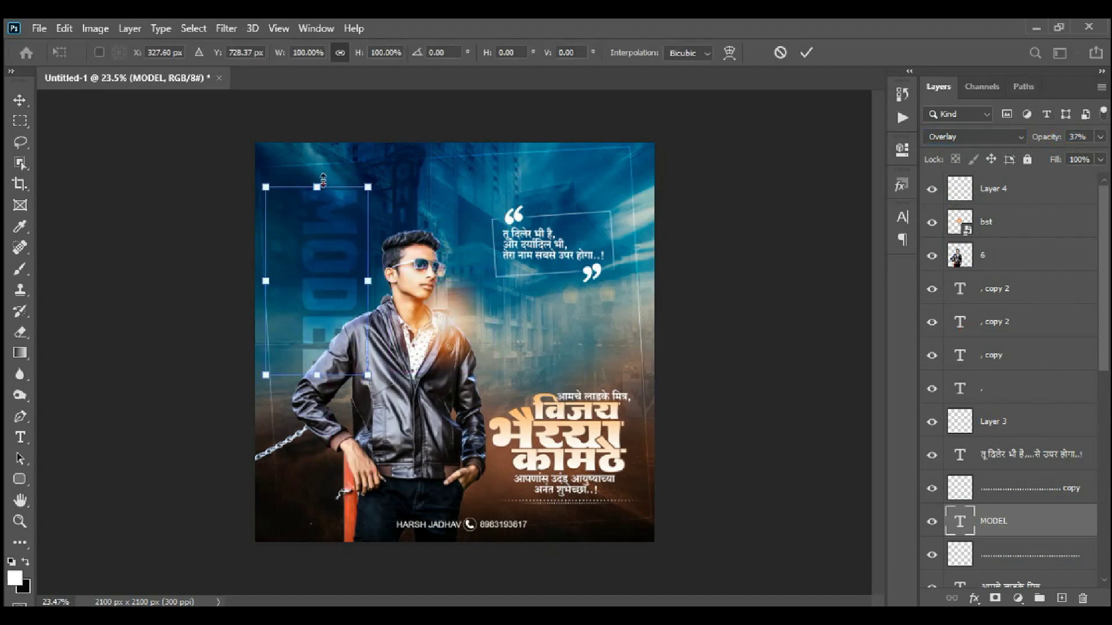
pyautogui.moveTo(324, 181); pyautogui.dragTo(323, 154)
pyautogui.moveTo(304, 236); pyautogui.dragTo(291, 239)
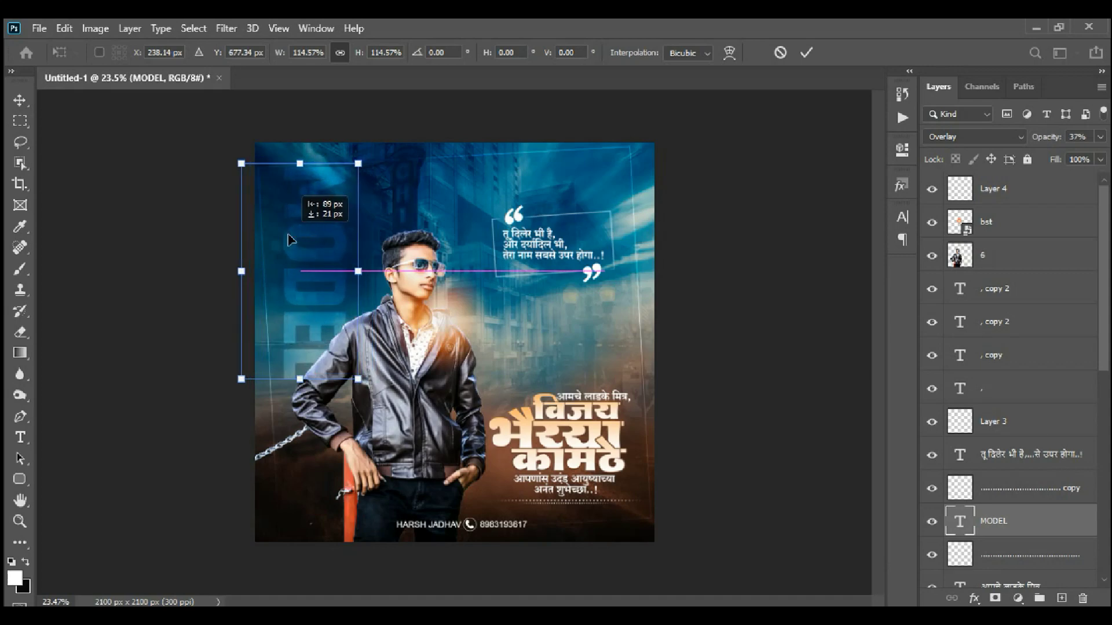
pyautogui.press('Return')
# Step: Switch MODEL to Soft Light blending at 100% opacity
pyautogui.scroll(-2, 443, 316)
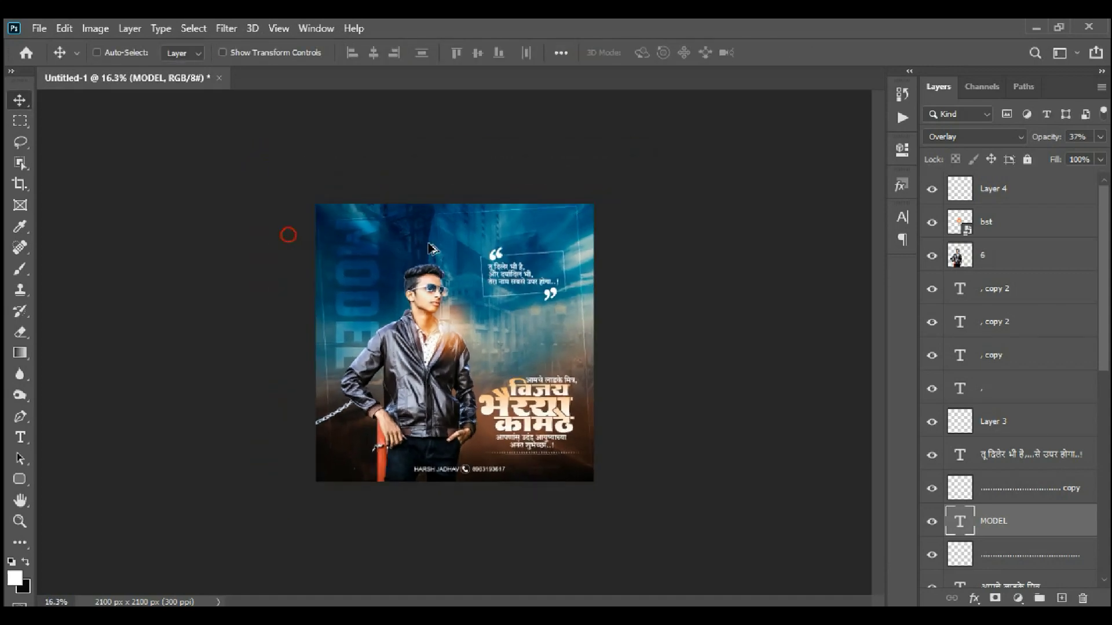
pyautogui.scroll(1, 432, 249)
pyautogui.click(964, 137)
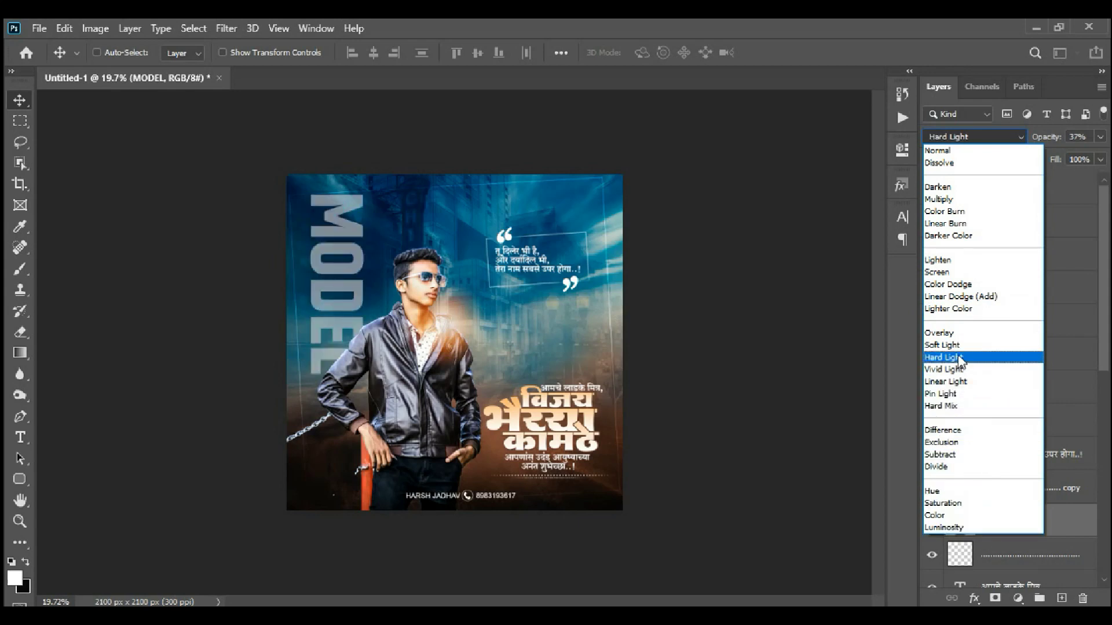
pyautogui.click(941, 345)
pyautogui.moveTo(1038, 142); pyautogui.dragTo(1103, 141)
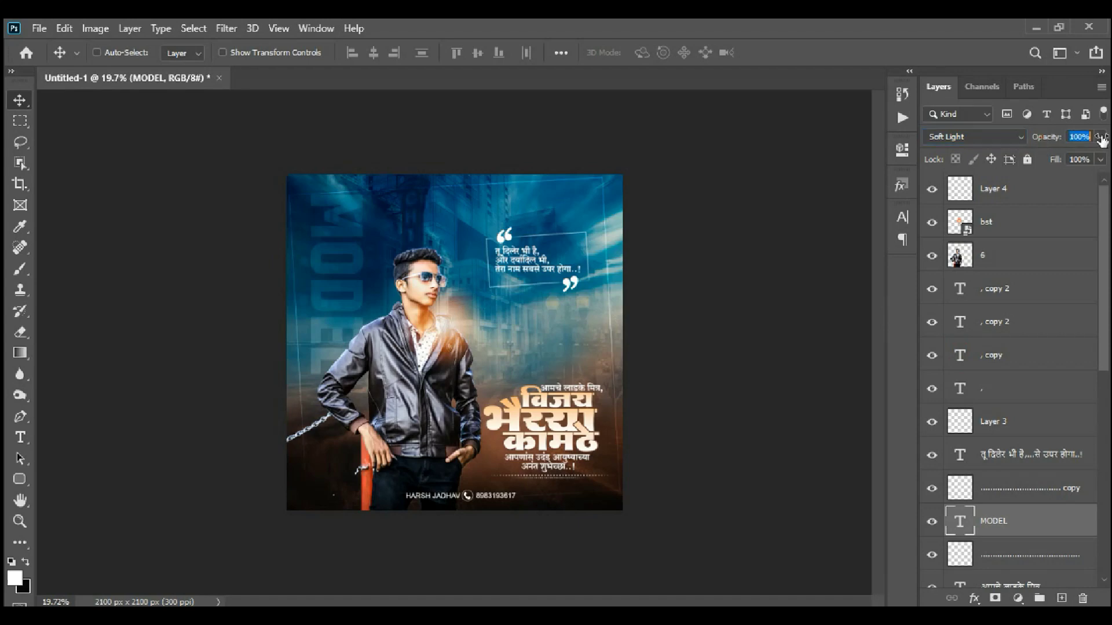
# Step: Add a new empty layer above Layer 4
pyautogui.scroll(2, 458, 230)
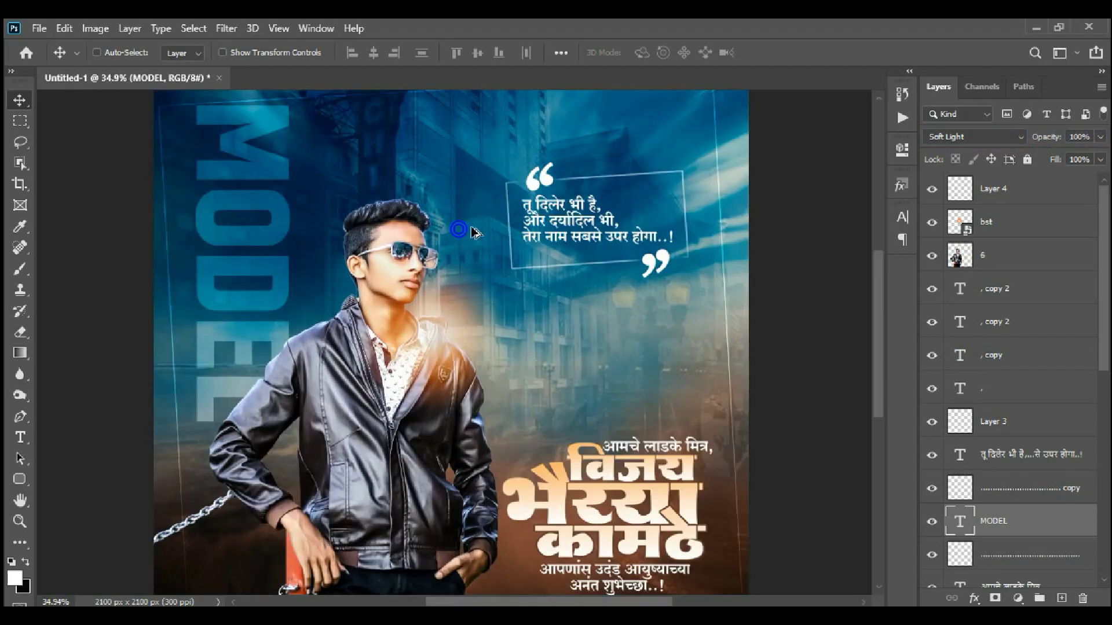
pyautogui.scroll(-1, 458, 230)
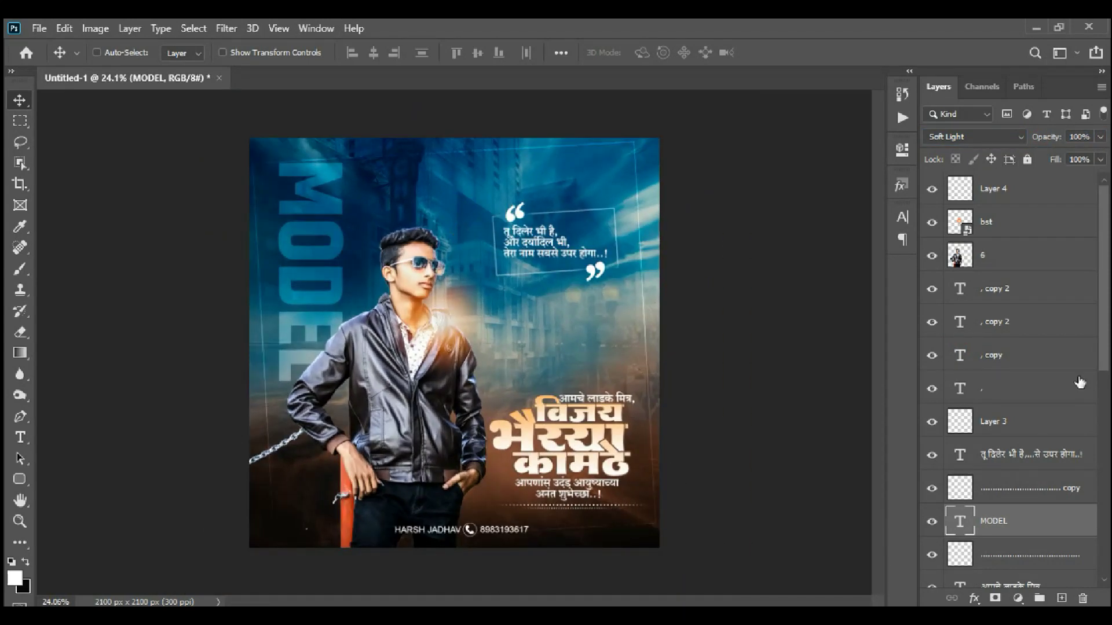
pyautogui.click(1058, 190)
pyautogui.click(1061, 598)
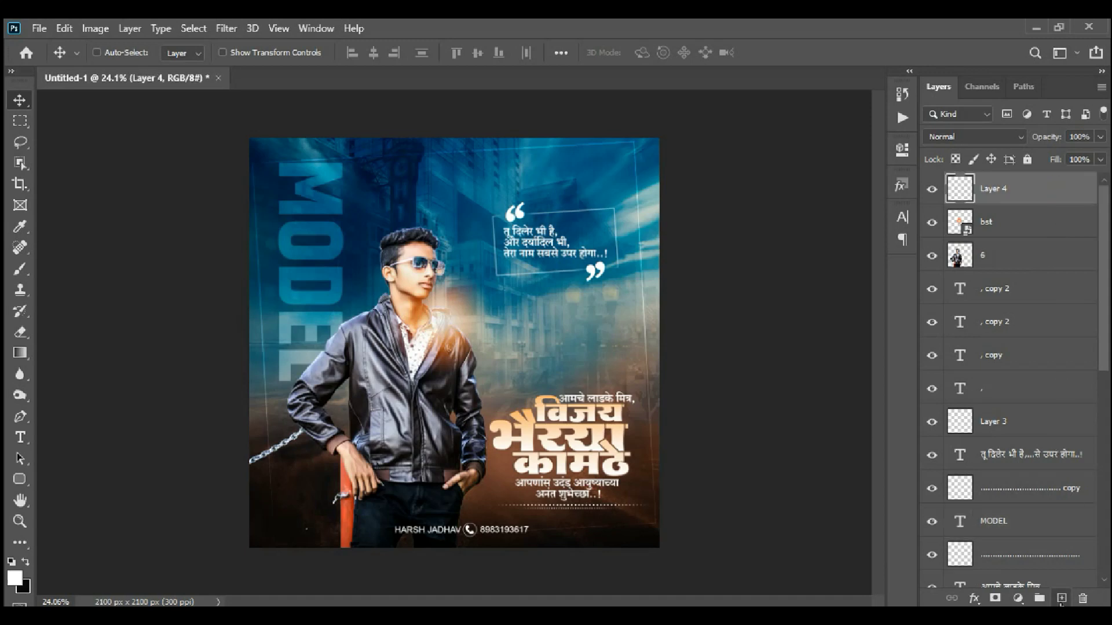
# Step: Stamp the logo brush preset in white at the poster's top-right corner
pyautogui.click(20, 269)
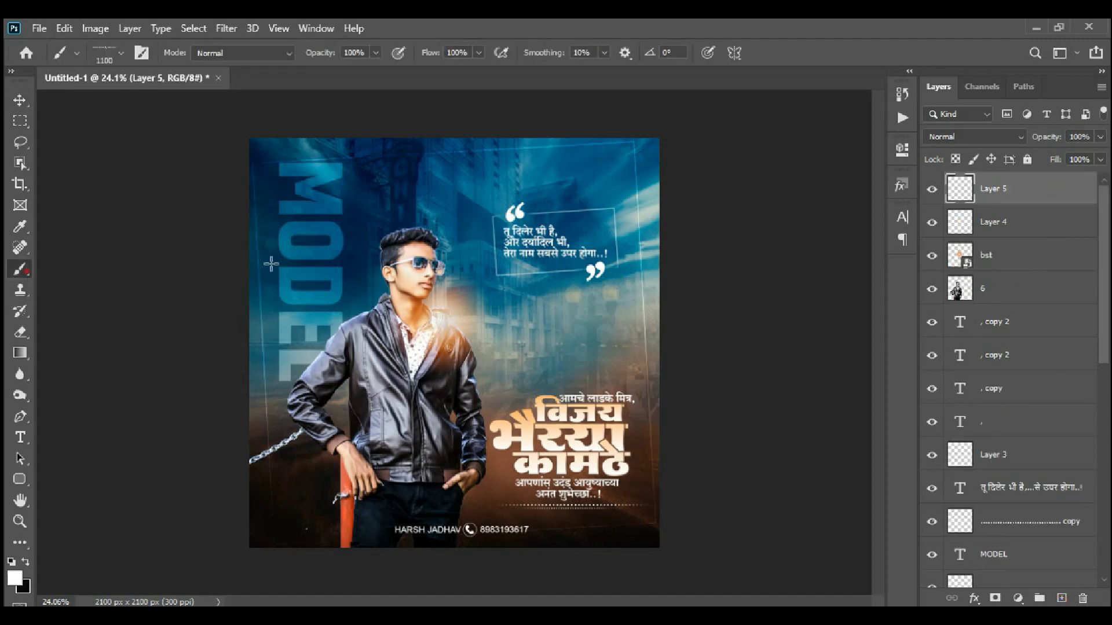
pyautogui.rightClick(503, 181)
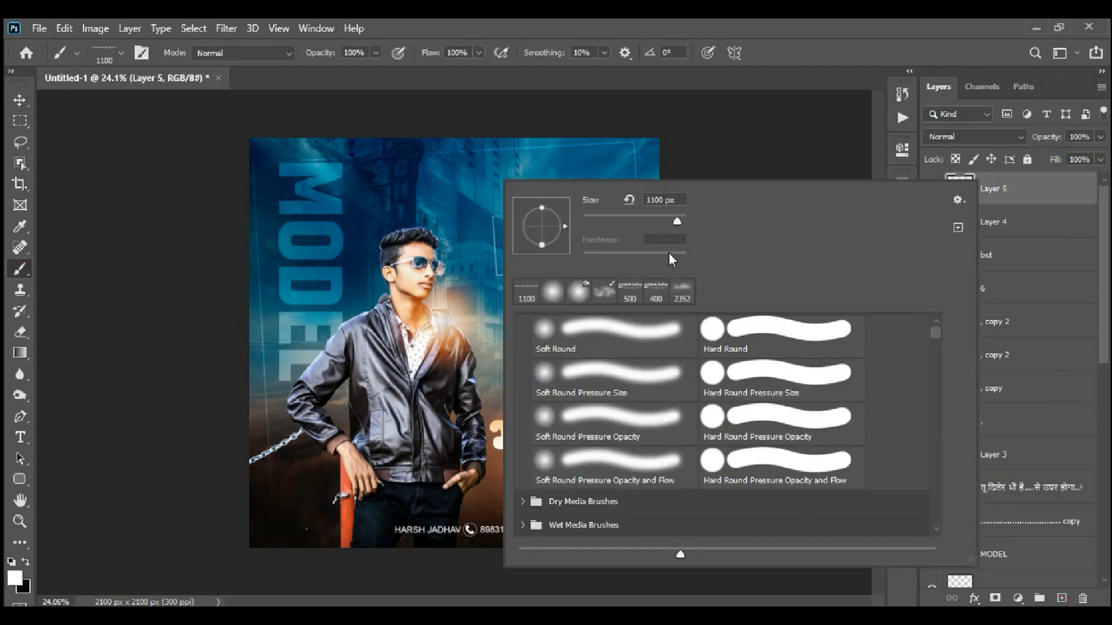
pyautogui.click(15, 578)
pyautogui.click(1026, 65)
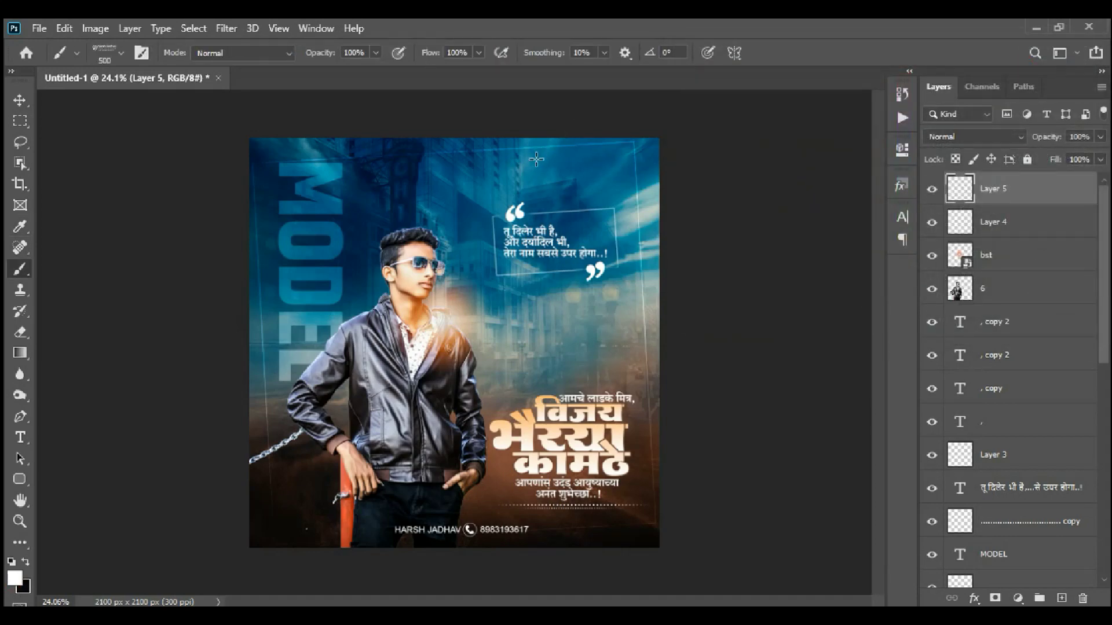
pyautogui.click(564, 163)
# Step: Shrink the brush from 500 to 400 and restamp the white logo top-right
pyautogui.press('[')
pyautogui.press('i')
pyautogui.click(14, 578)
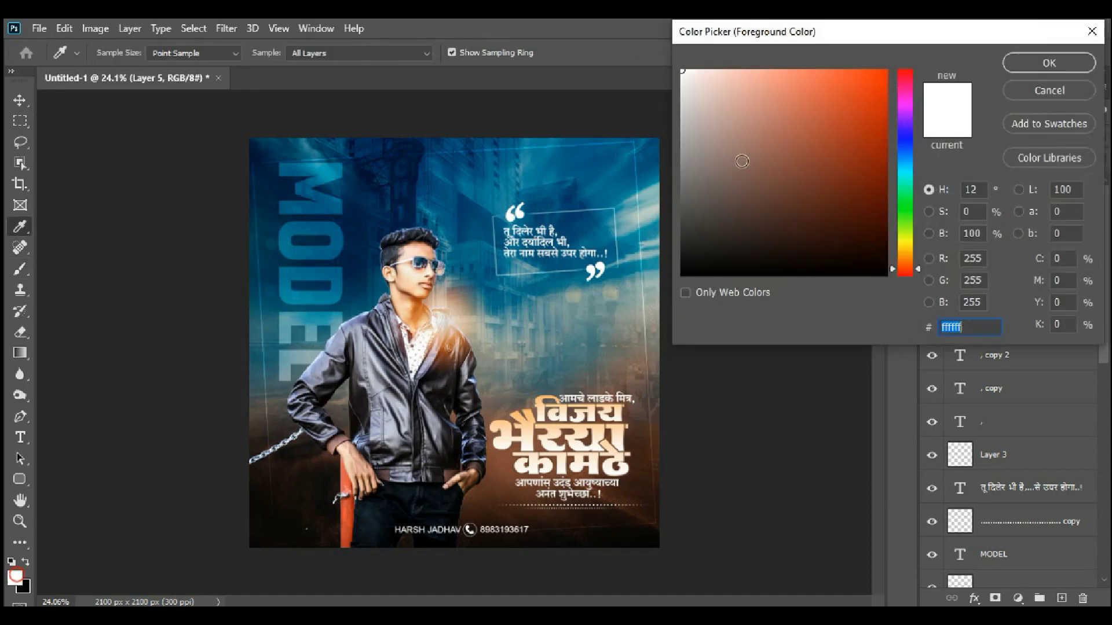
pyautogui.click(1049, 62)
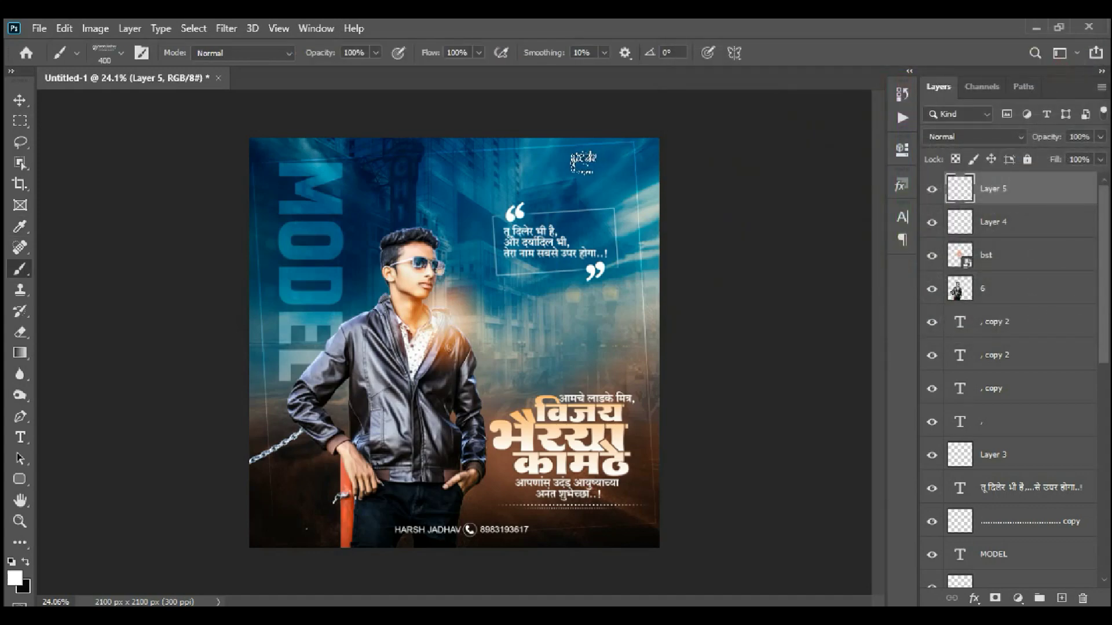
pyautogui.click(610, 160)
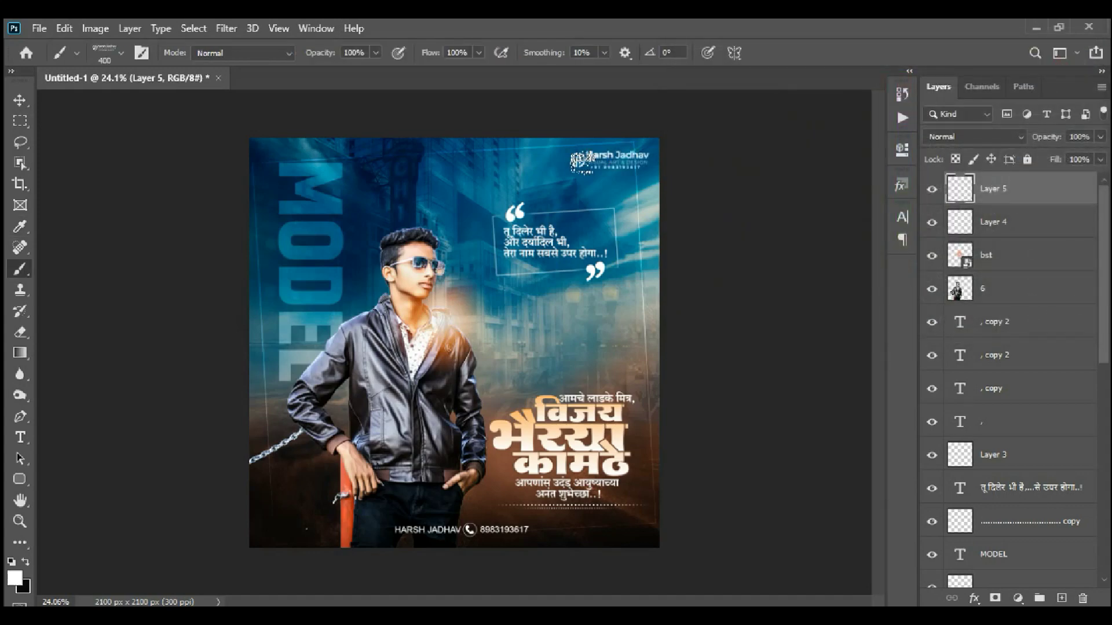
# Step: Hide the guide lines on the canvas with Ctrl+;
pyautogui.click(20, 100)
pyautogui.scroll(2, 732, 141)
pyautogui.scroll(5, 633, 238)
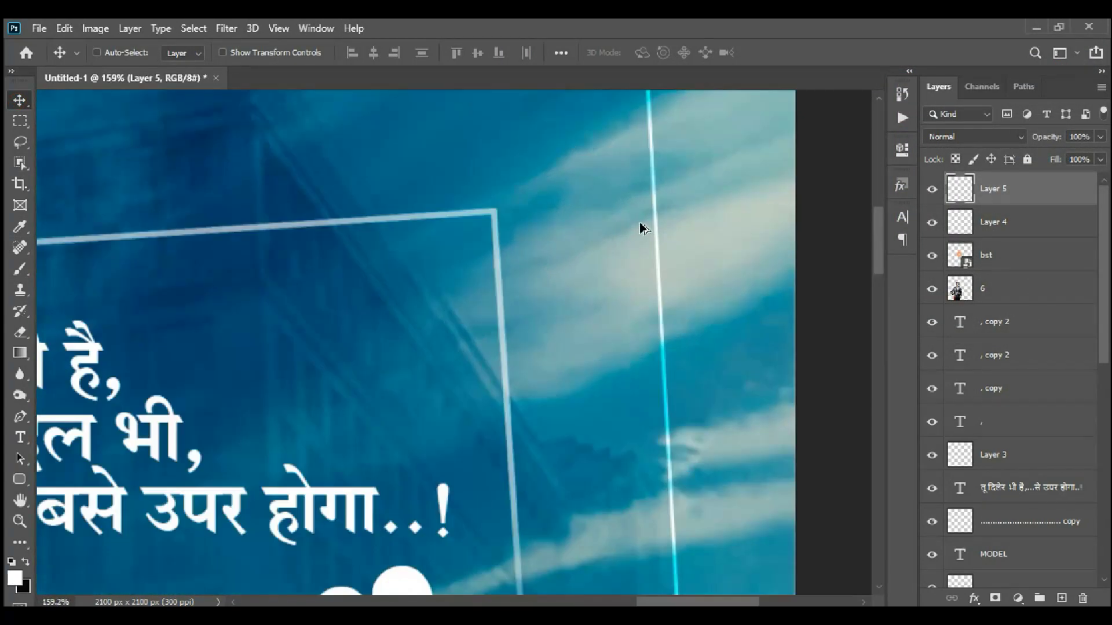
pyautogui.scroll(4, 641, 228)
pyautogui.hotkey('ctrl', ';')
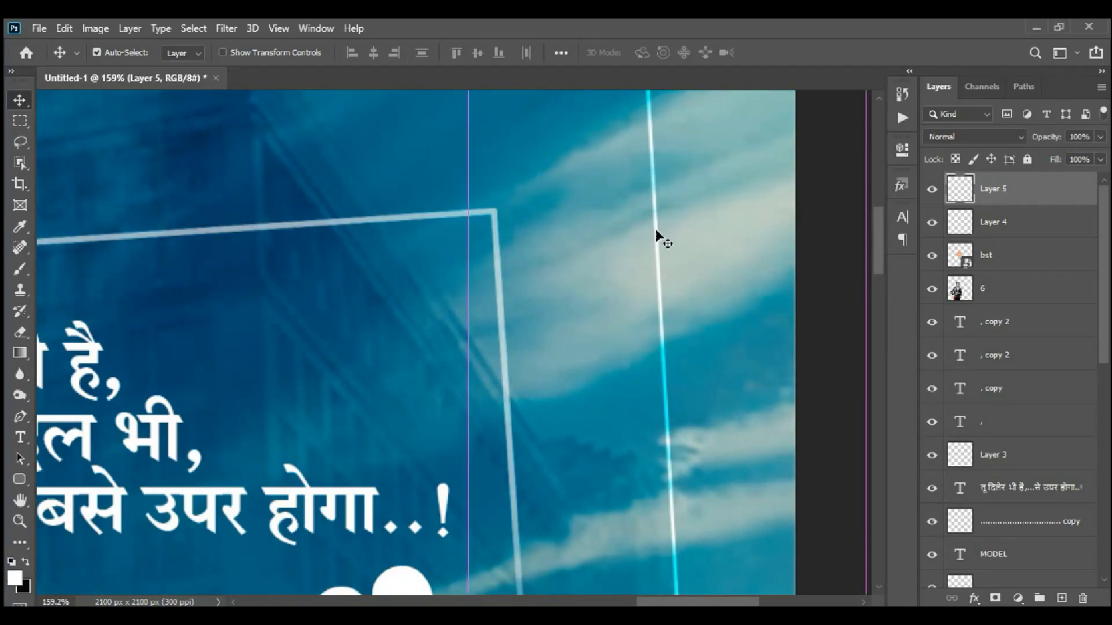
# Step: Solo the cyan light-streak layer, then restore all other layers
pyautogui.keyDown('ctrl'); pyautogui.click(656, 233); pyautogui.keyUp('ctrl')
pyautogui.click(930, 574)
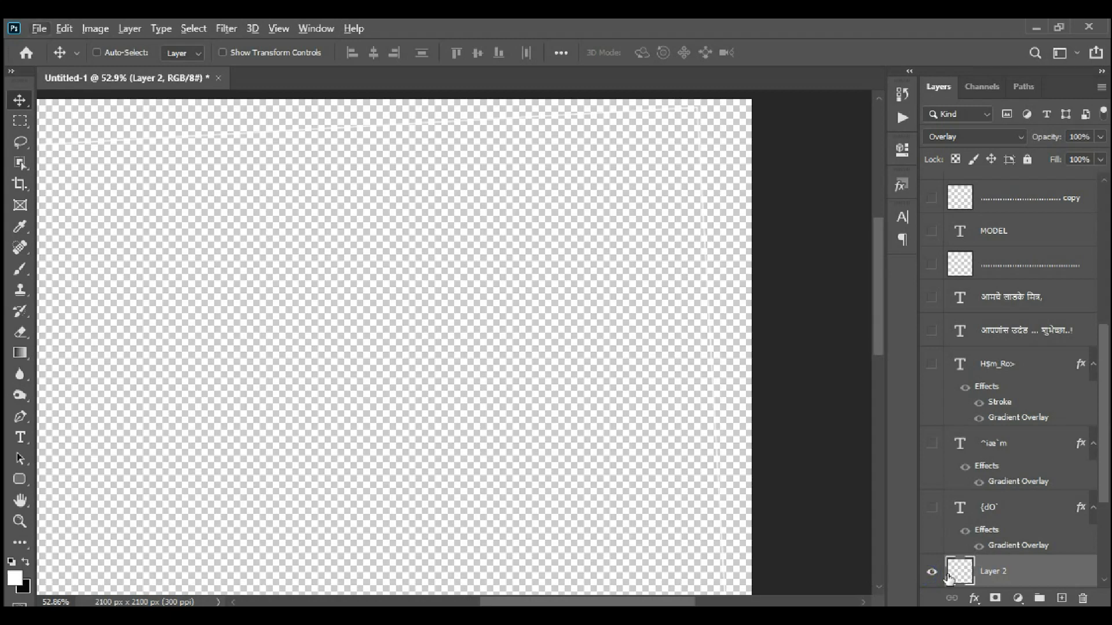
pyautogui.scroll(-5, 946, 503)
pyautogui.keyDown('alt'); pyautogui.click(931, 407); pyautogui.keyUp('alt')
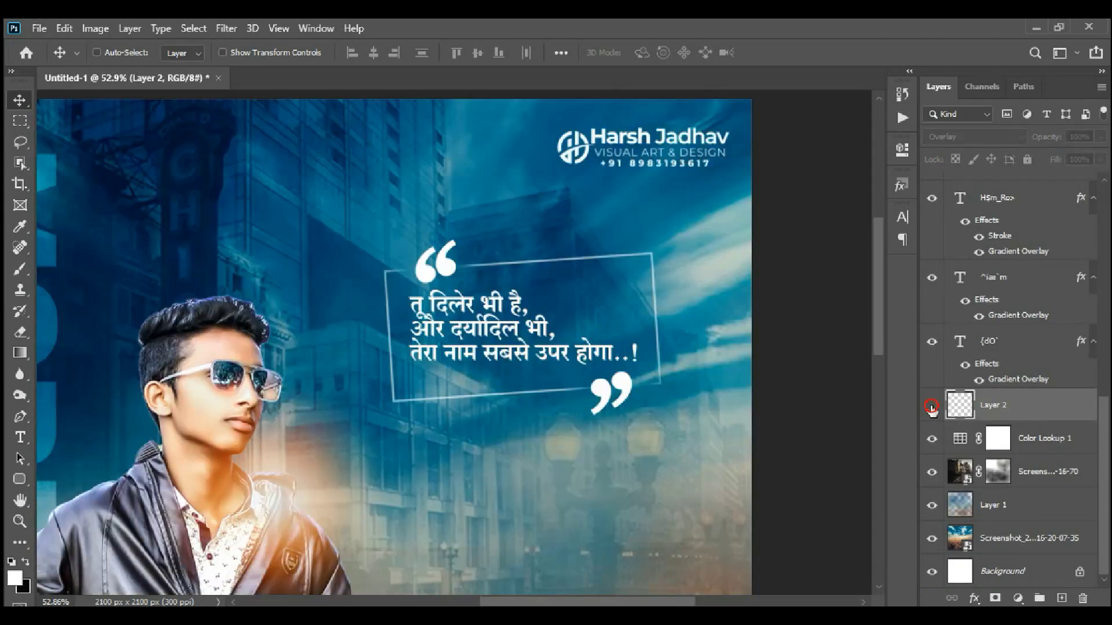
pyautogui.click(936, 407)
# Step: Switch to the Eraser on the light-streak layer (Layer 2)
pyautogui.scroll(1, 724, 199)
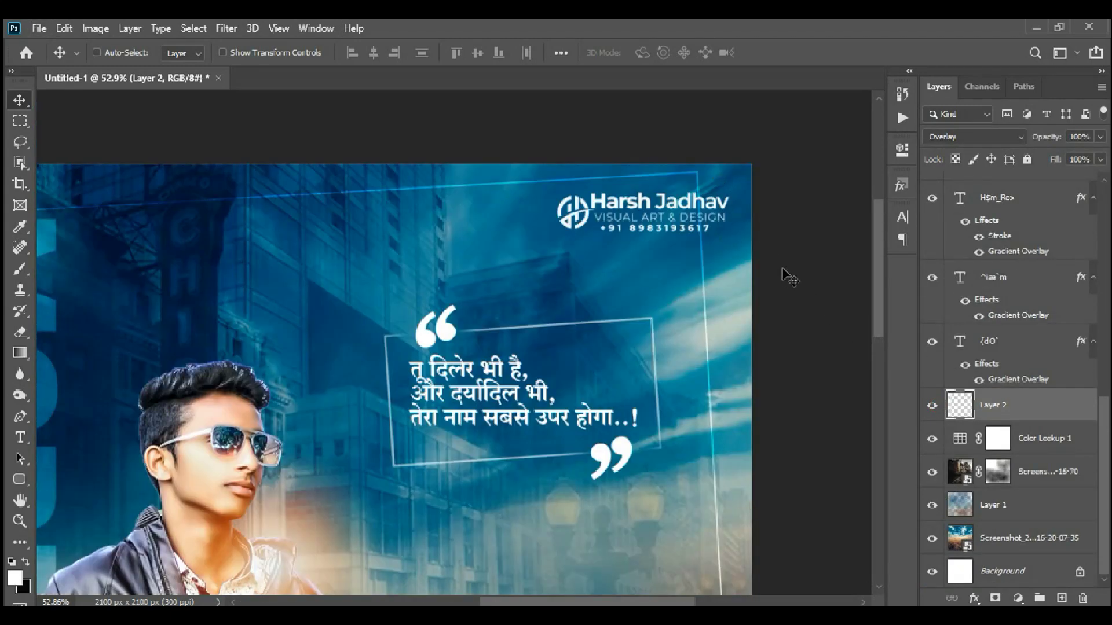
pyautogui.scroll(1, 749, 207)
pyautogui.scroll(1, 705, 260)
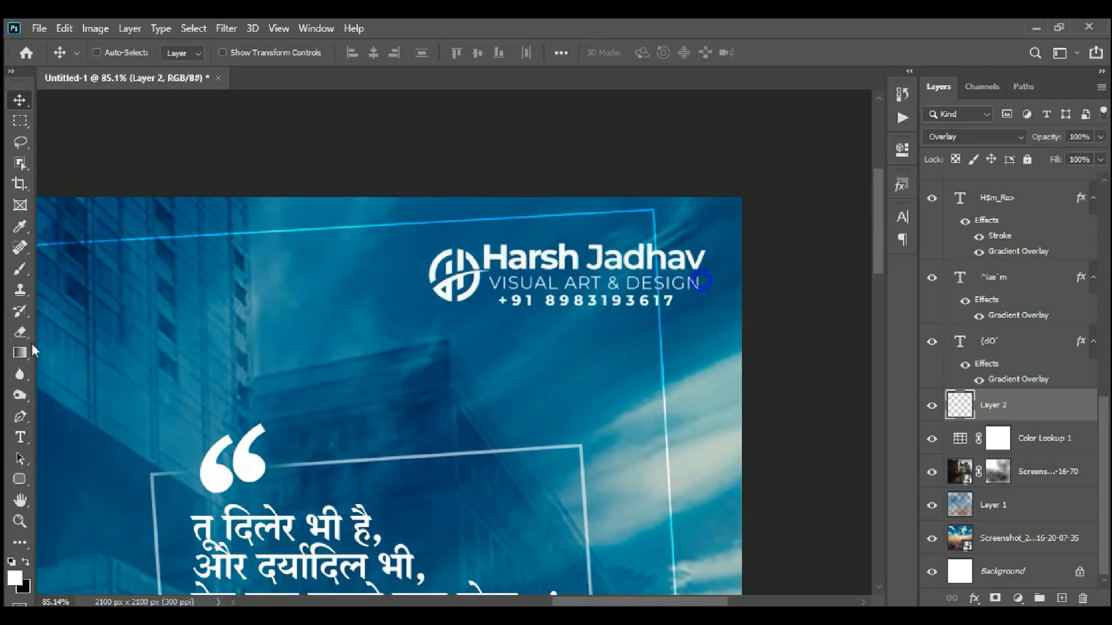
pyautogui.press('e')
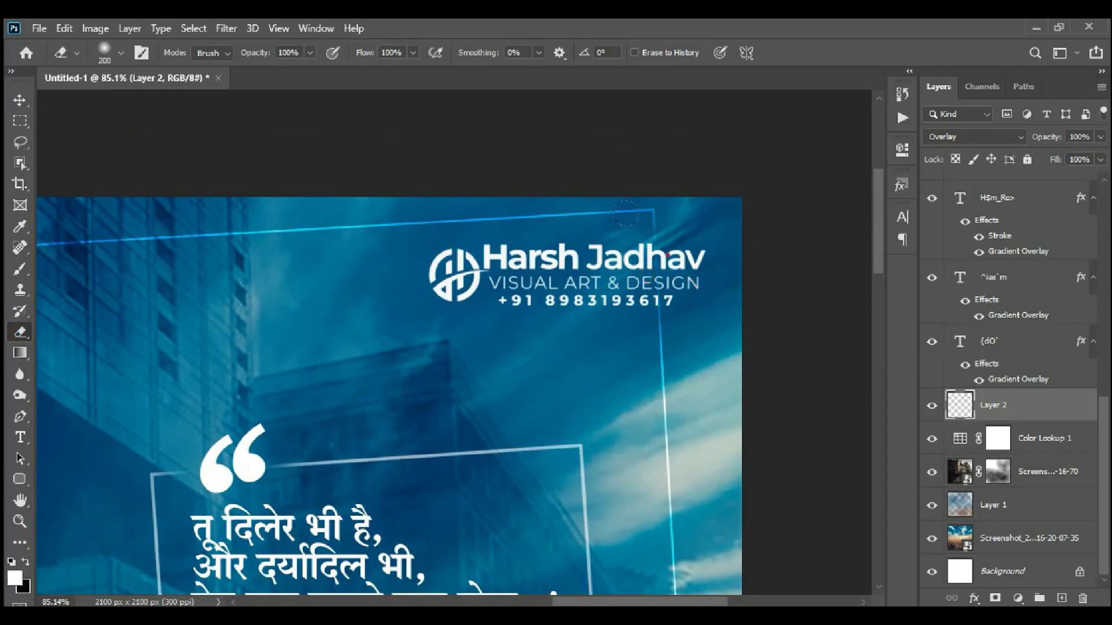
pyautogui.scroll(-2, 632, 248)
pyautogui.scroll(-2, 608, 240)
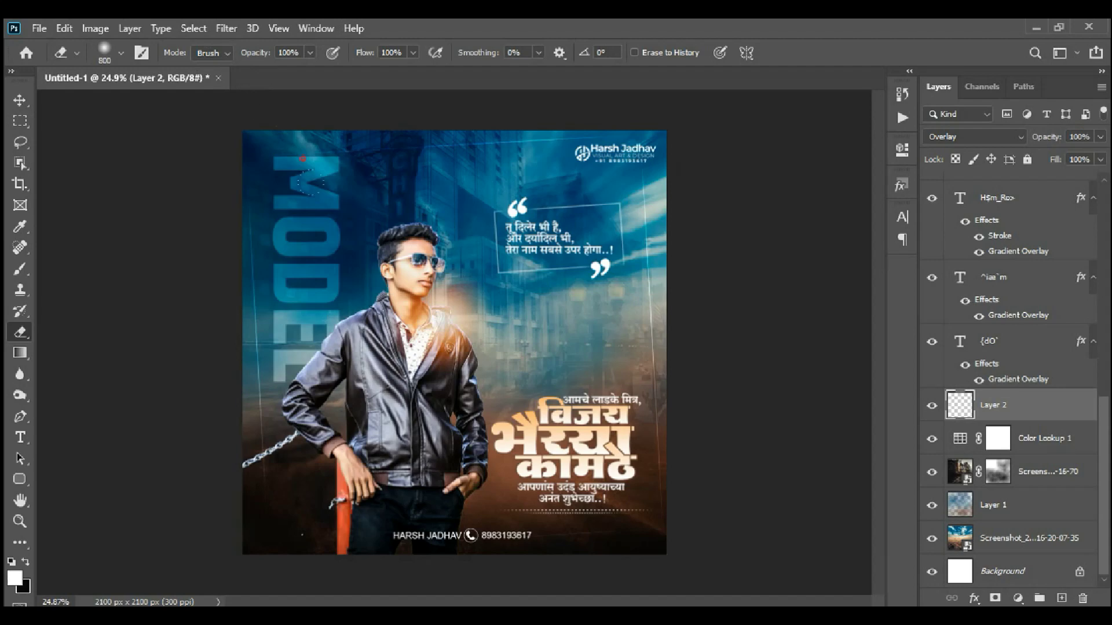
# Step: Open the Color Lookup 1 settings and apply the FallColors look
pyautogui.click(20, 100)
pyautogui.scroll(-1, 585, 217)
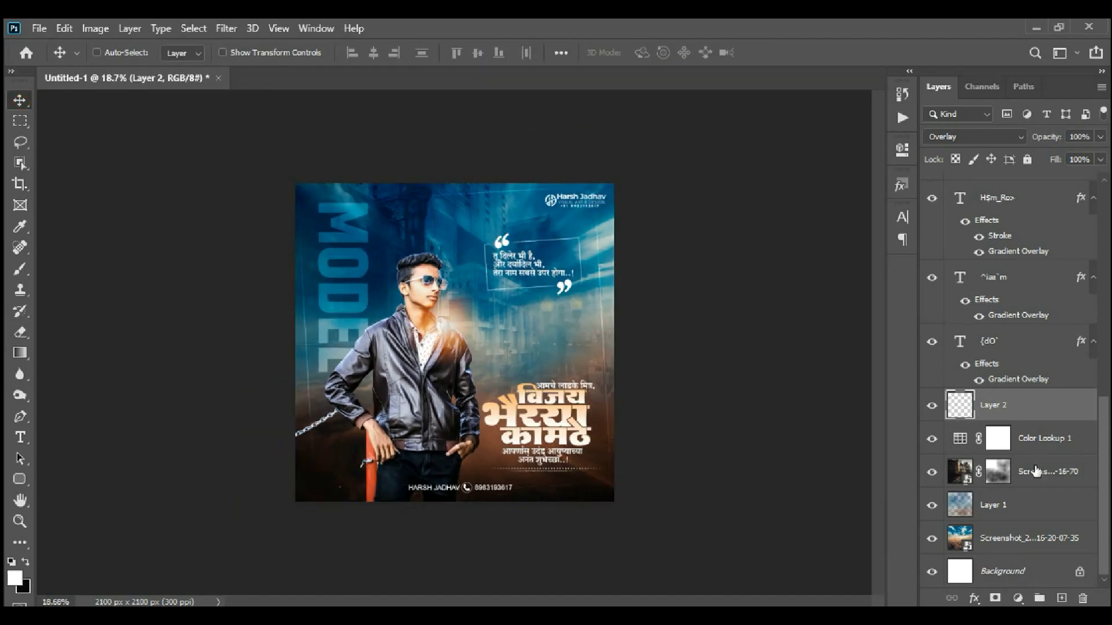
pyautogui.click(1059, 440)
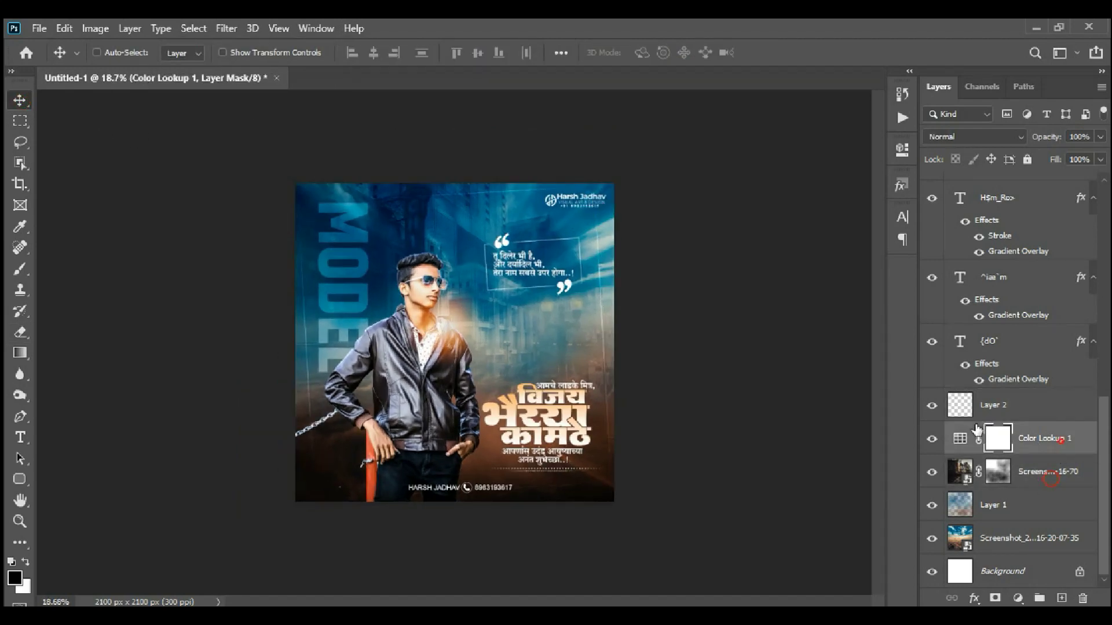
pyautogui.doubleClick(958, 440)
pyautogui.click(770, 199)
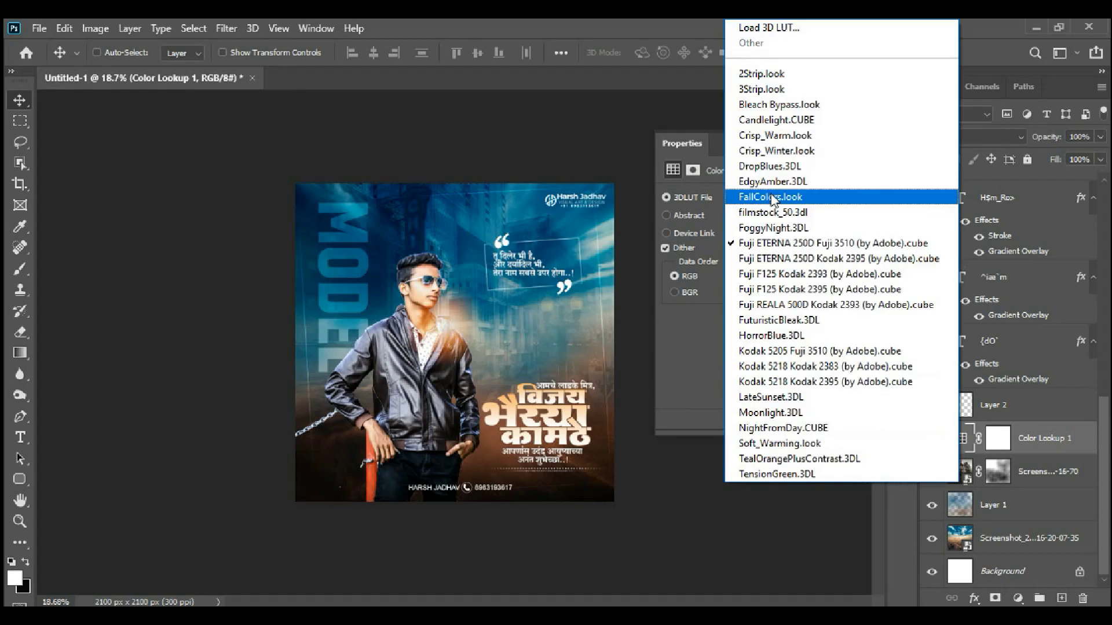
# Step: Preview 3DLUT looks from FoggyNight through the Fuji and Kodak films to TensionGreen
pyautogui.press('Down')
pyautogui.press('Down')
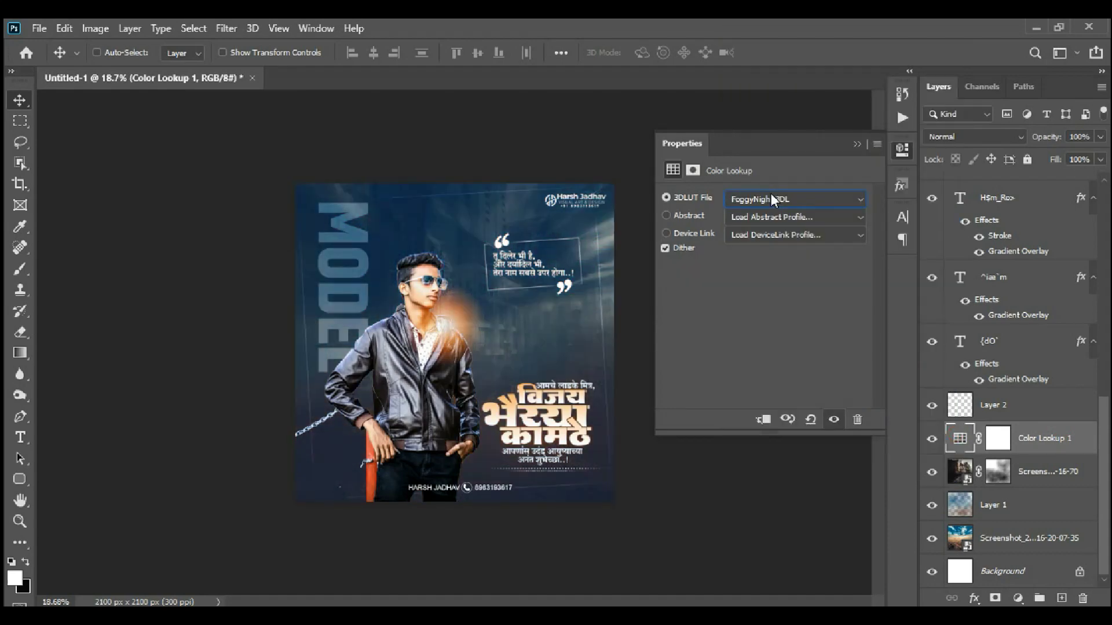
pyautogui.press('Down')
pyautogui.press('Down')
pyautogui.press('Down')
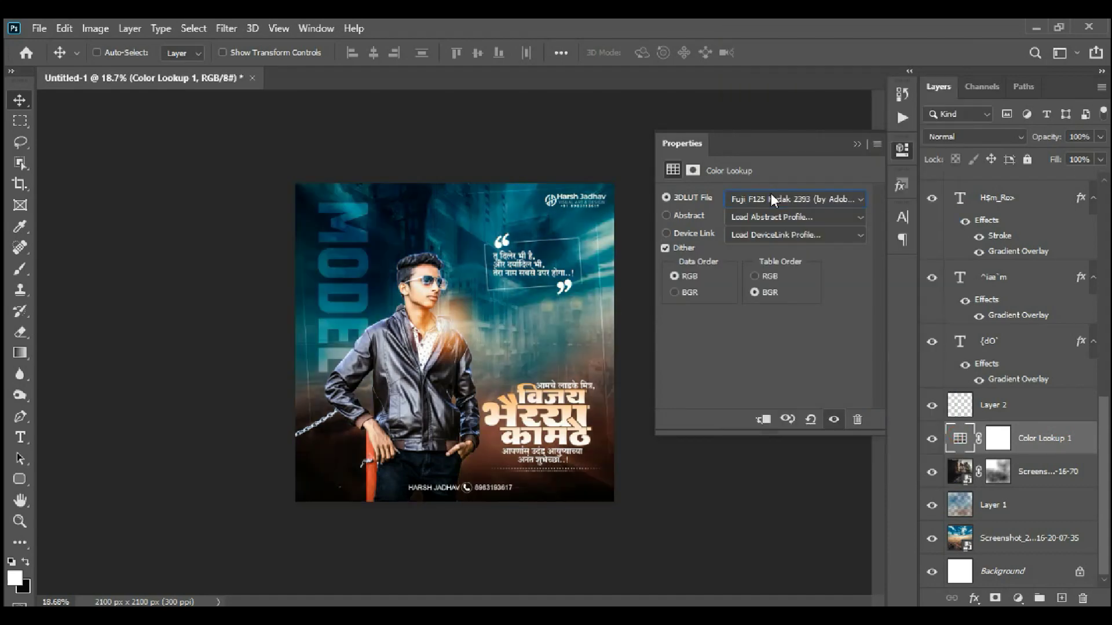
pyautogui.press('Down')
pyautogui.press('Down')
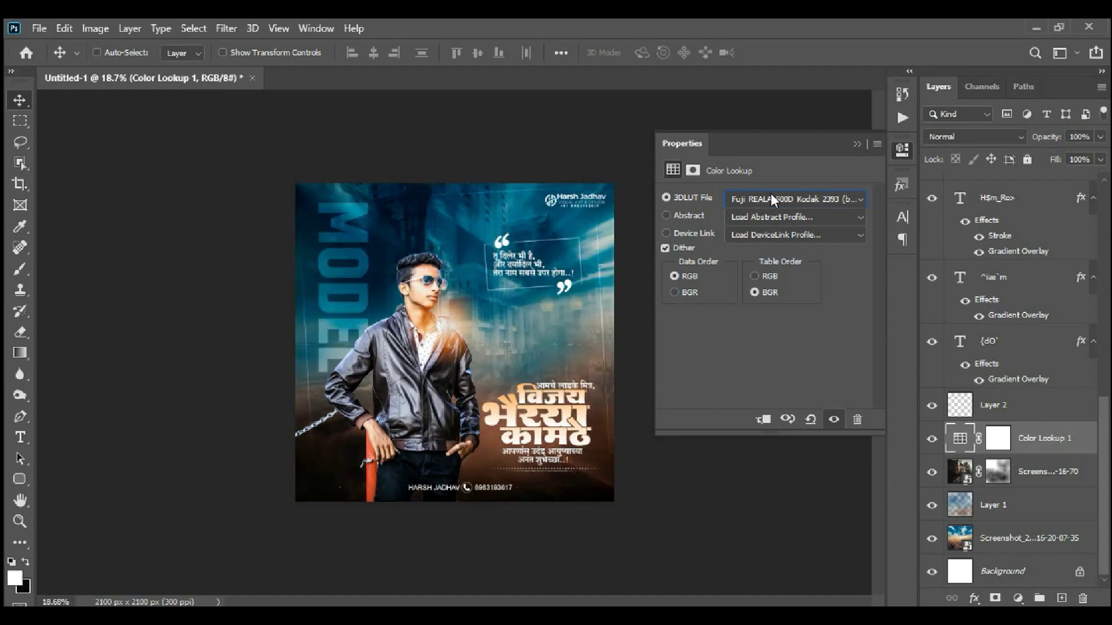
pyautogui.press('Down')
pyautogui.press('Down')
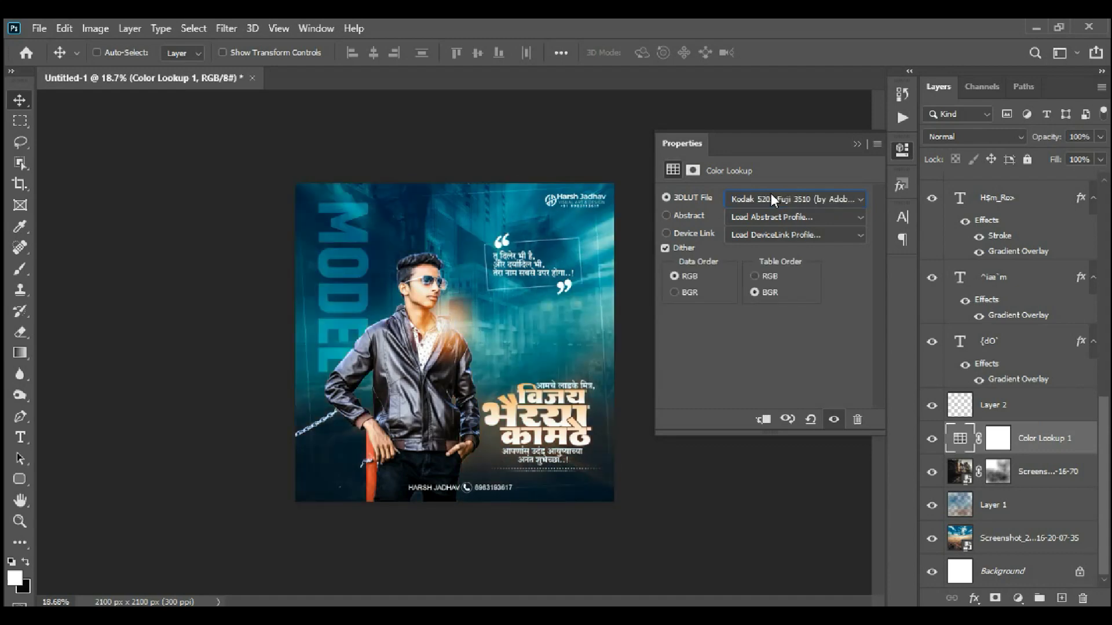
pyautogui.press('Down')
pyautogui.press('Down')
pyautogui.press('Down')
pyautogui.press('Down')
pyautogui.press('Down')
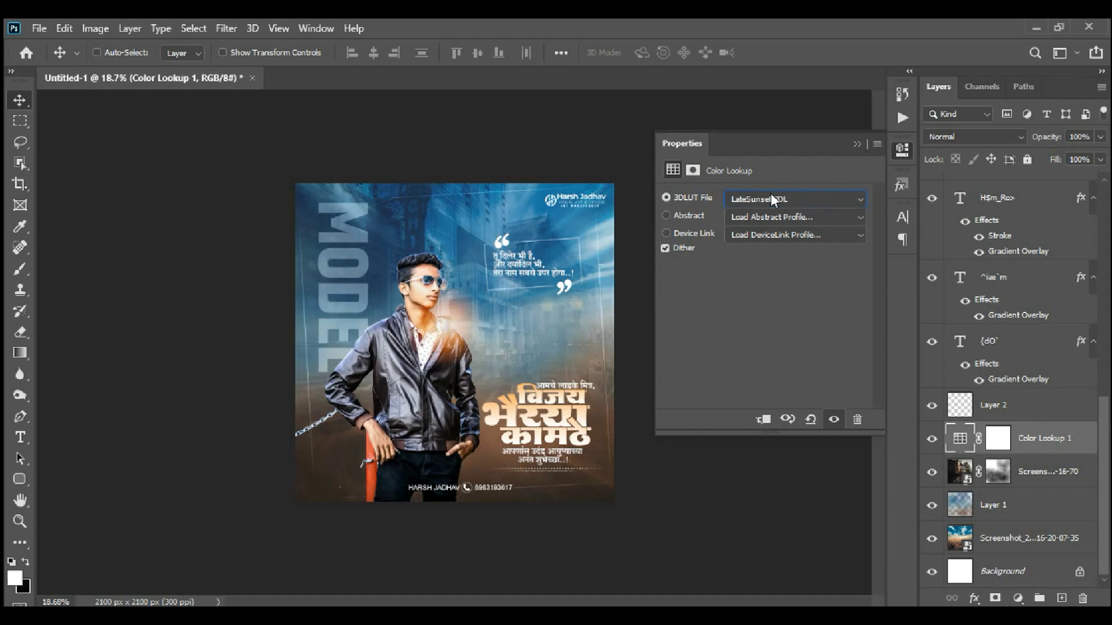
pyautogui.press('Down')
pyautogui.press('Down')
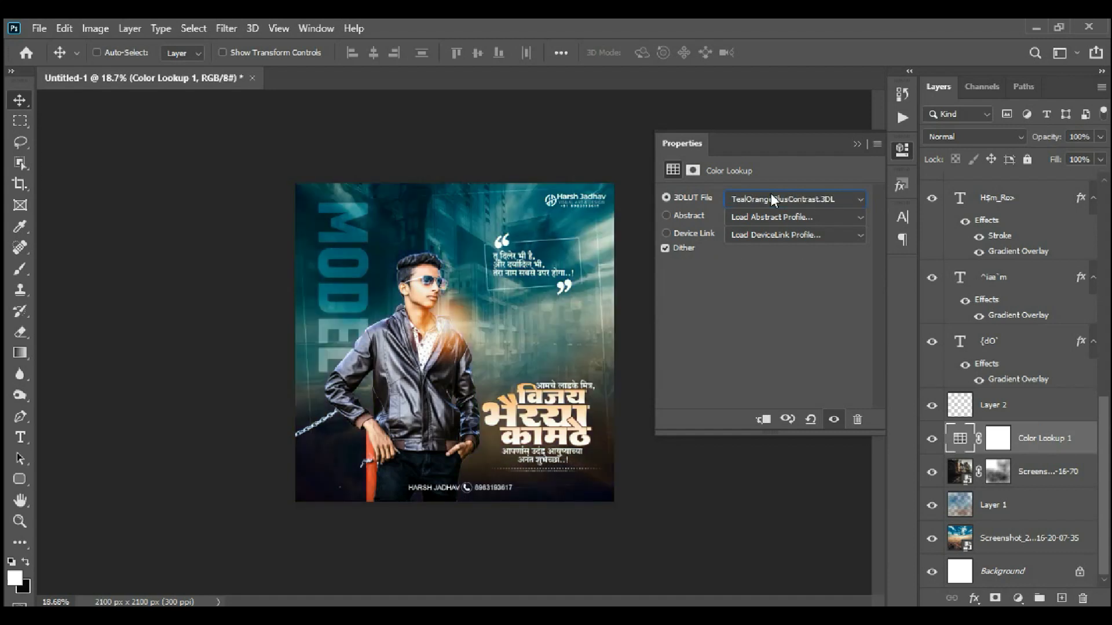
pyautogui.press('Down')
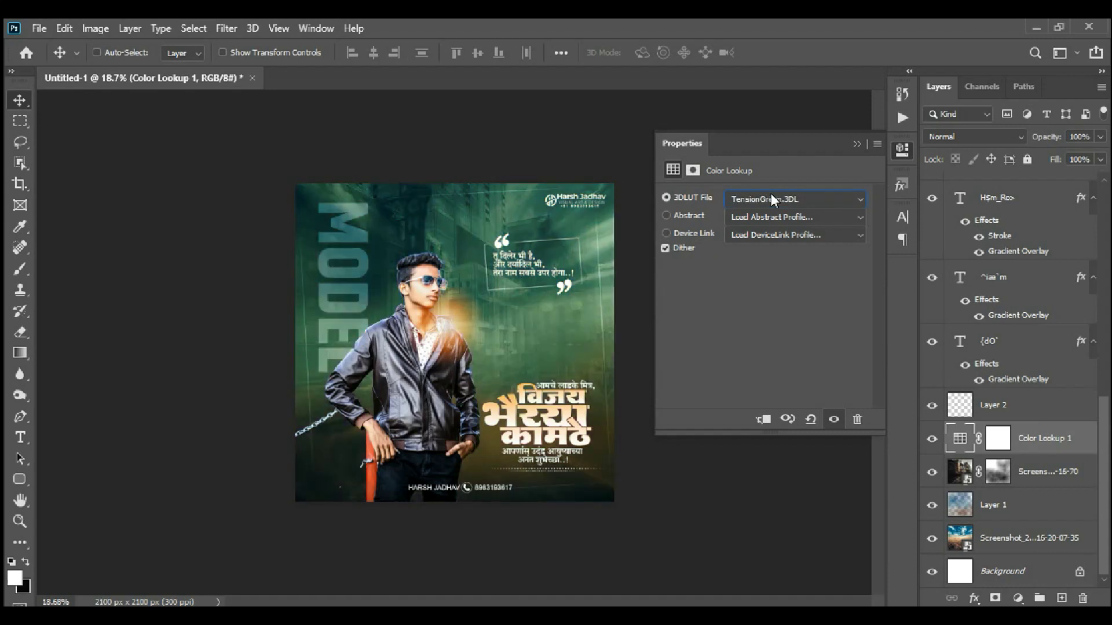
# Step: Step back through earlier looks and settle on Fuji REALA 500D Kodak 2393
pyautogui.press('Up')
pyautogui.press('Up')
pyautogui.press('Up')
pyautogui.press('Up')
pyautogui.press('Up')
pyautogui.press('Up')
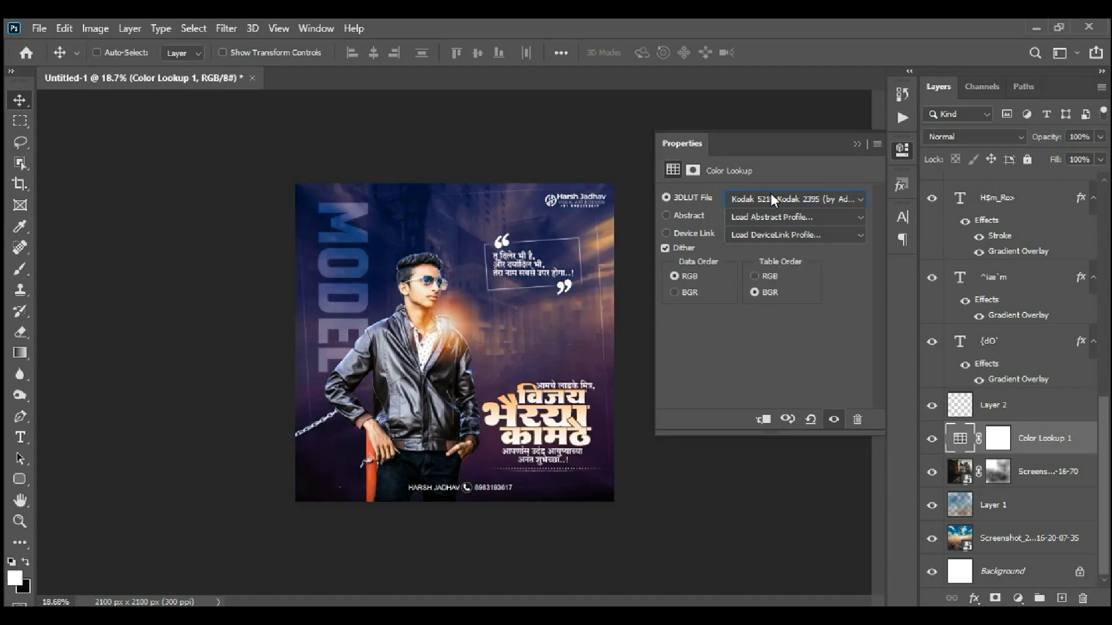
pyautogui.press('Up')
pyautogui.press('Up')
pyautogui.press('Up')
pyautogui.press('Up')
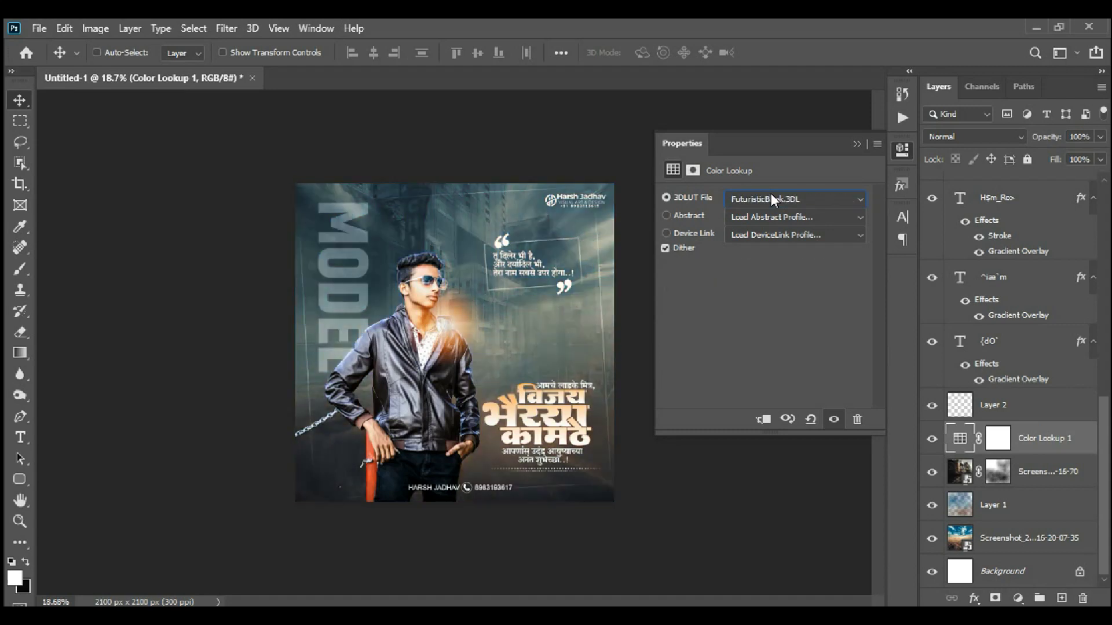
pyautogui.press('Up')
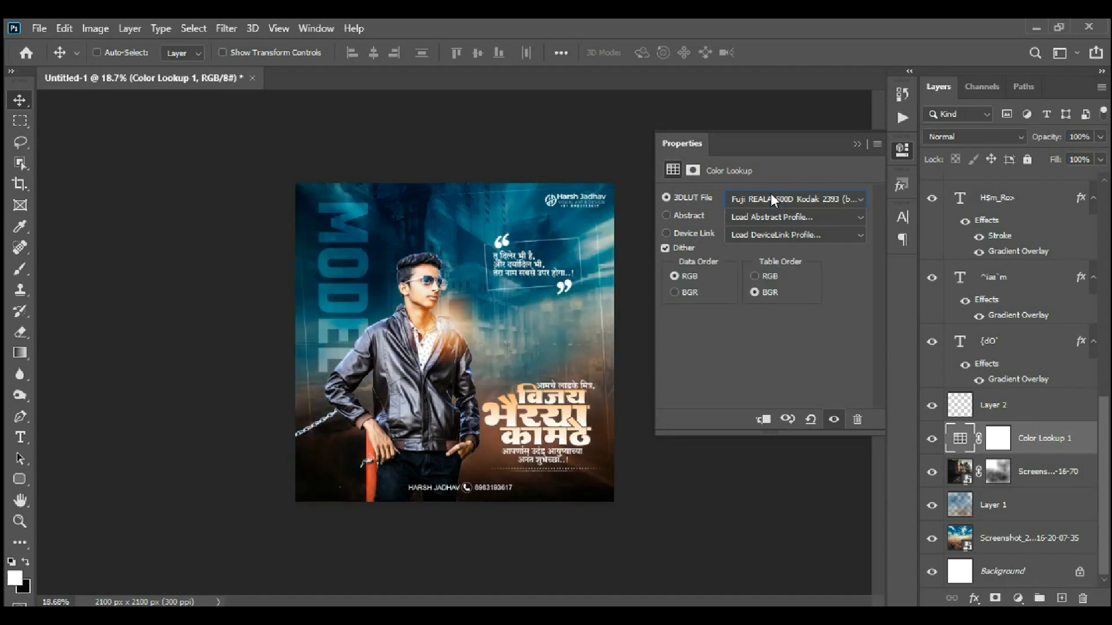
pyautogui.press('Up')
pyautogui.press('Down')
pyautogui.click(857, 145)
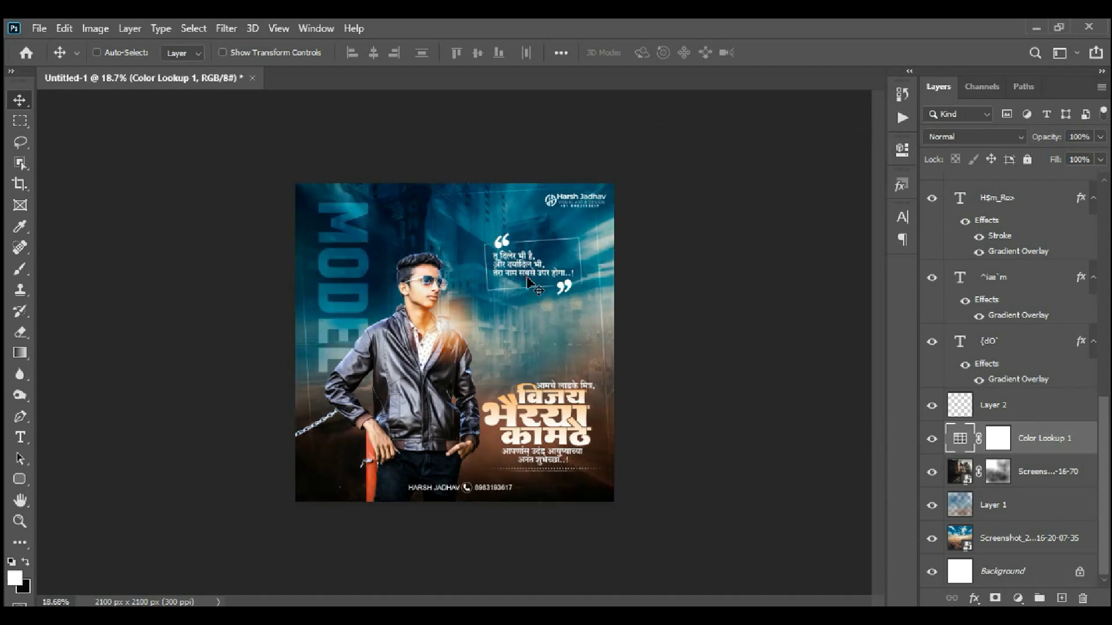
# Step: Show the finished poster in Full Screen Mode on black, zoomed in
pyautogui.scroll(3, 608, 414)
pyautogui.scroll(1, 579, 347)
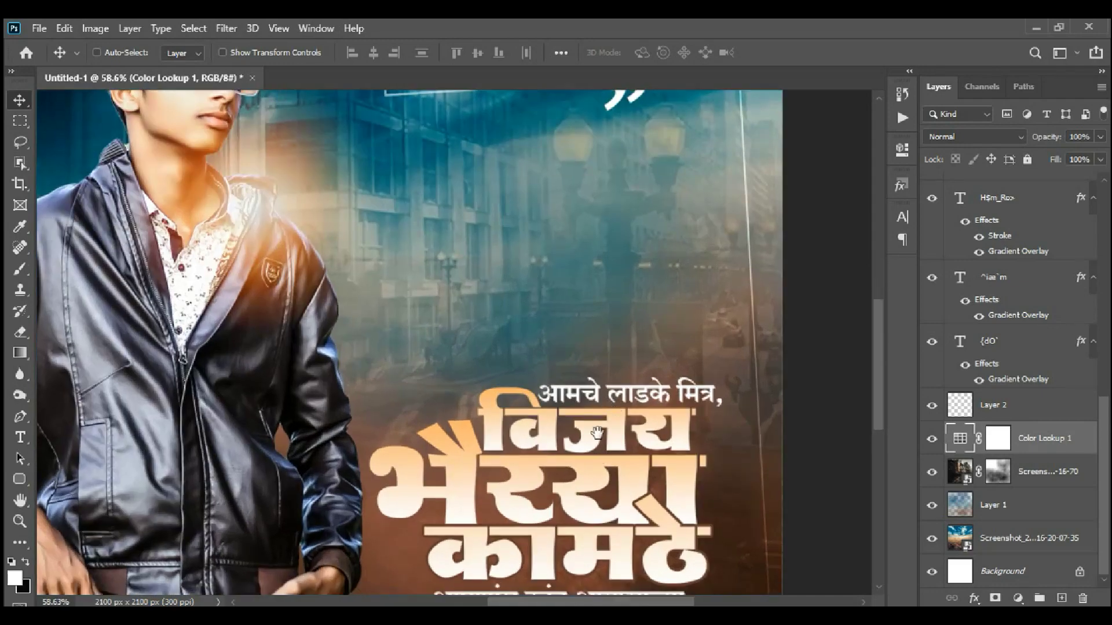
pyautogui.scroll(-2, 570, 322)
pyautogui.scroll(-3, 575, 332)
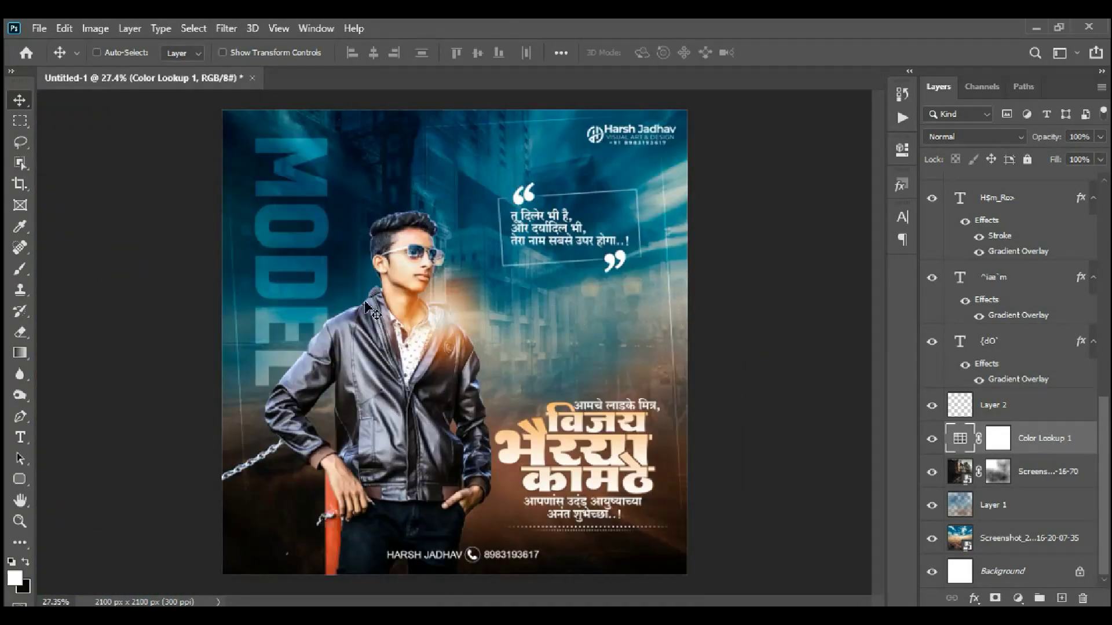
pyautogui.press('f')
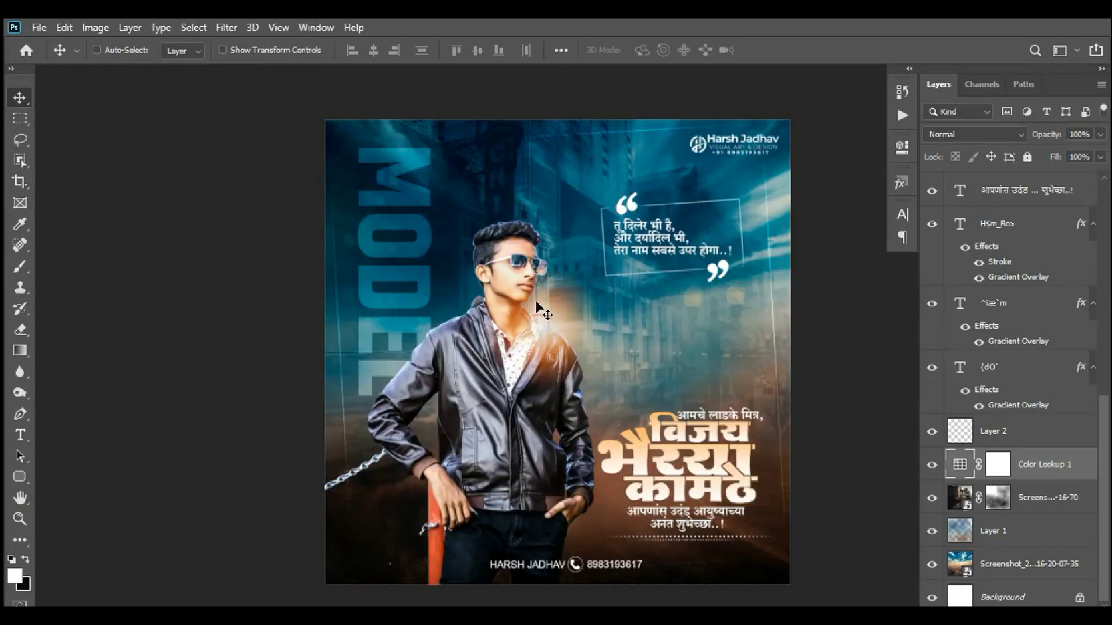
pyautogui.press('f')
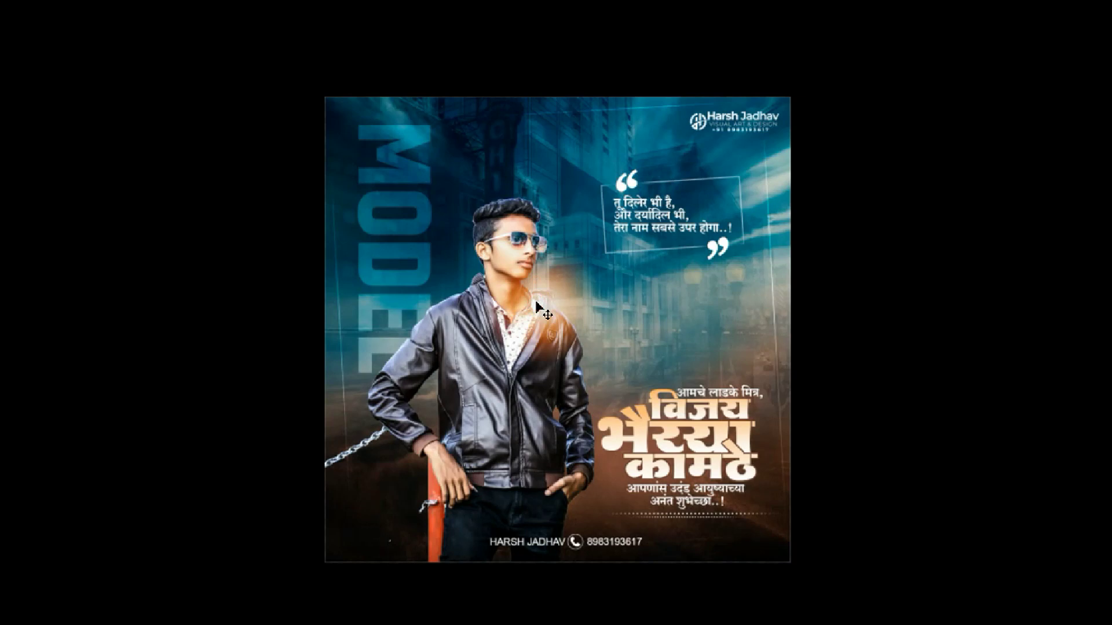
pyautogui.hotkey('ctrl', '+')
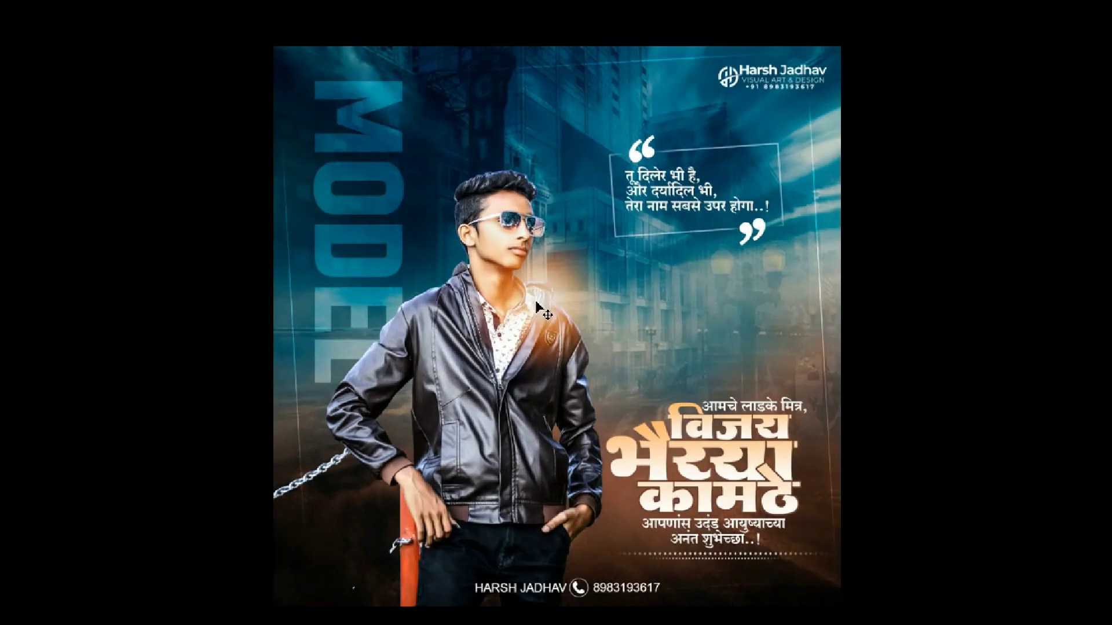